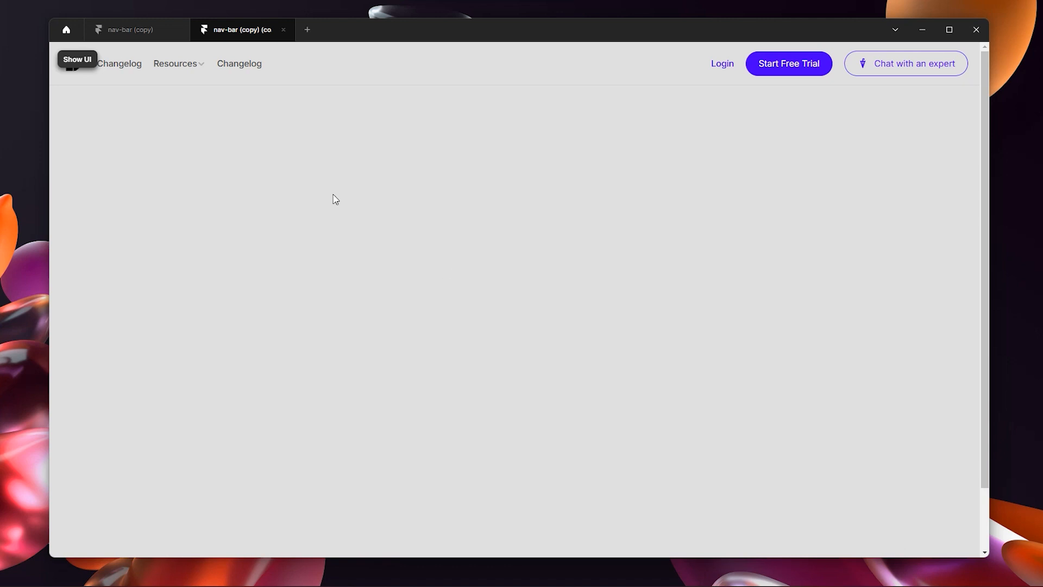
Exit the full-screen preview and narrow the preview frame to test how the navigation bar responds
click(200, 67)
click(76, 62)
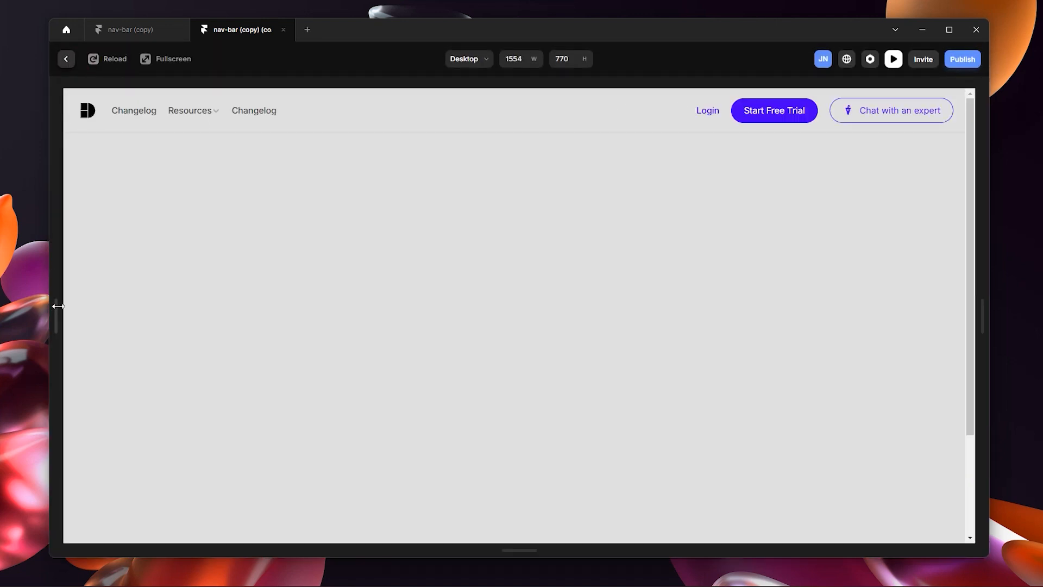
drag(56, 307, 392, 308)
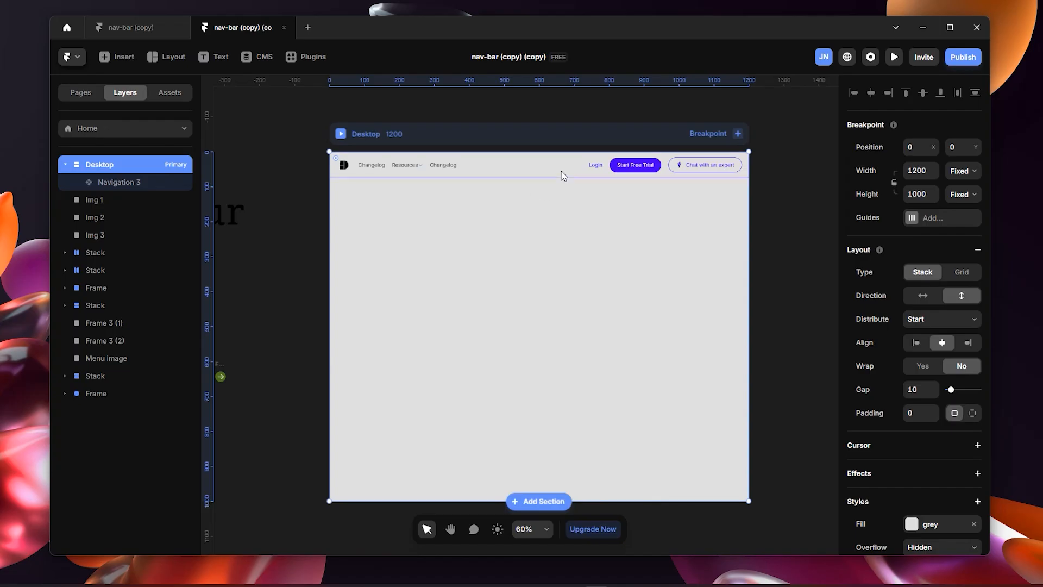
Open the desktop navigation bar component to inspect its structure, and return to the Home page
click(562, 171)
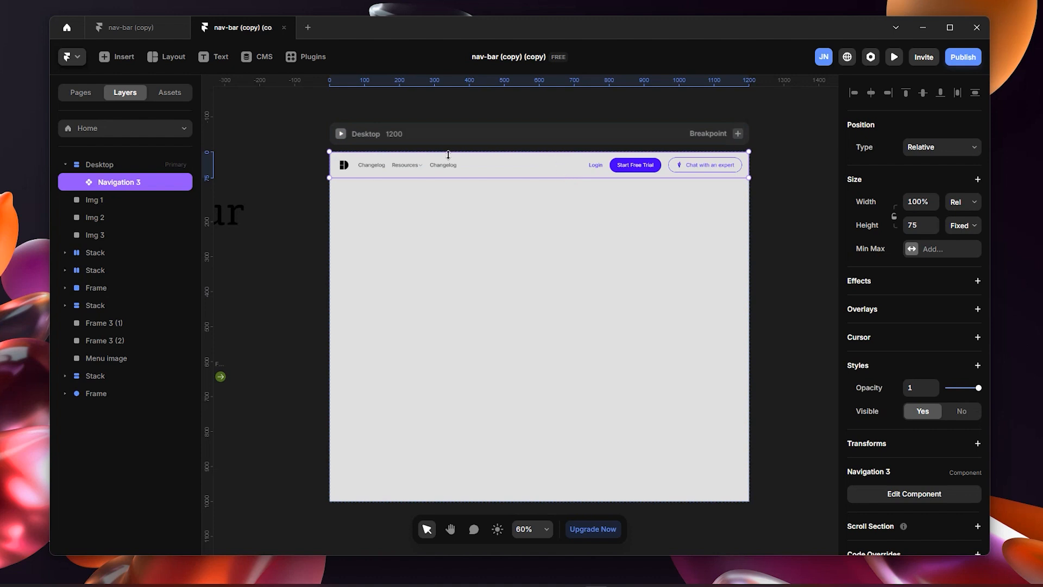
double_click(150, 185)
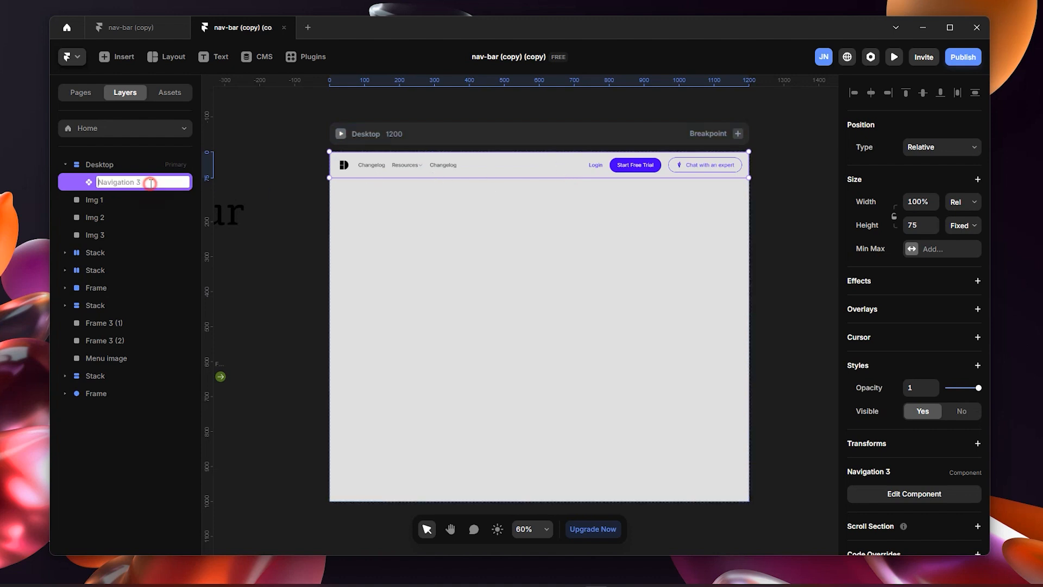
click(252, 165)
double_click(539, 170)
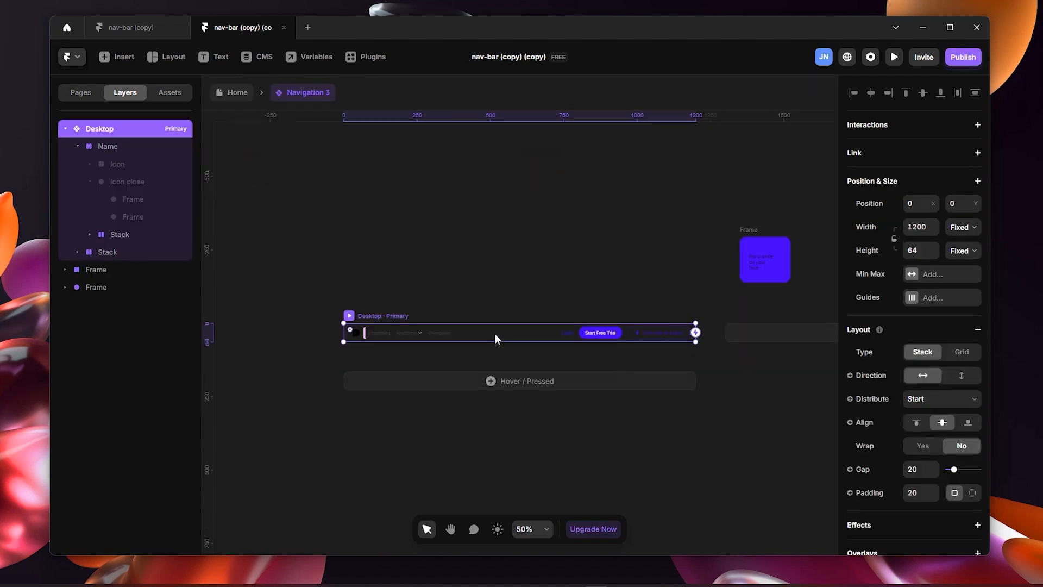
scroll(609, 396, down, 3)
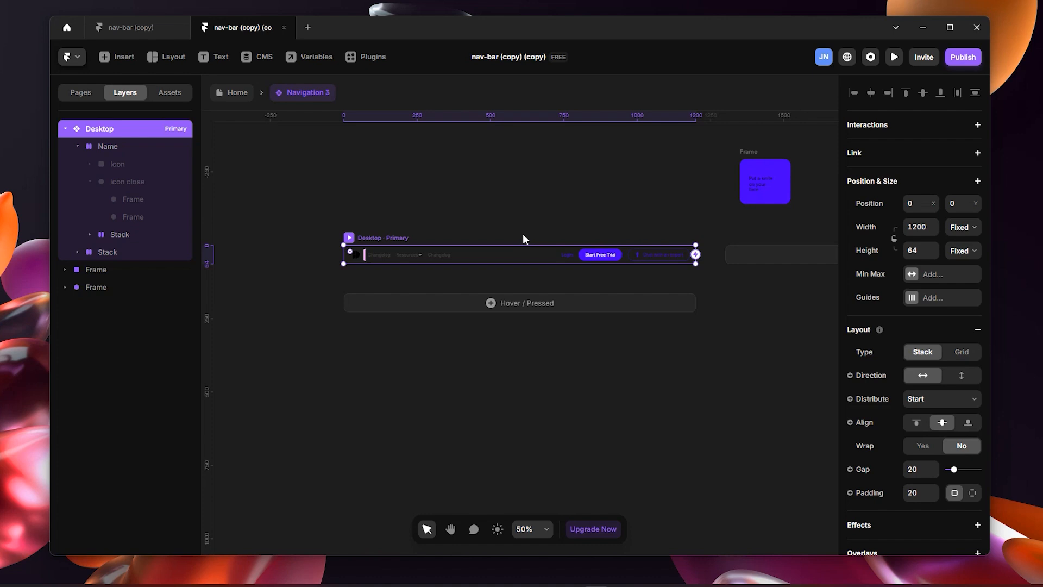
click(237, 98)
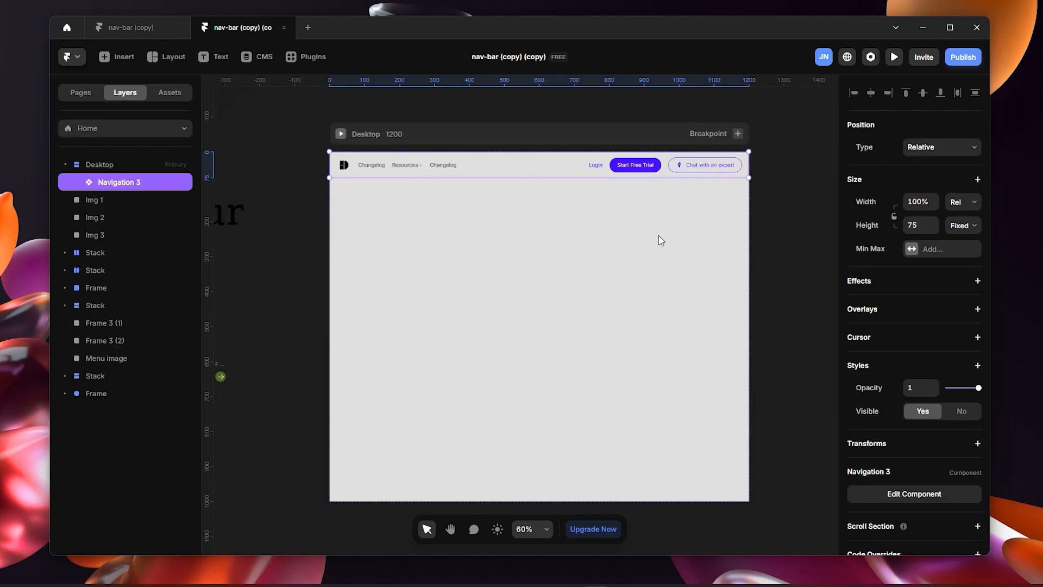
Add Tablet and Phone breakpoints beside the Desktop layout on the Home page
drag(786, 188, 491, 187)
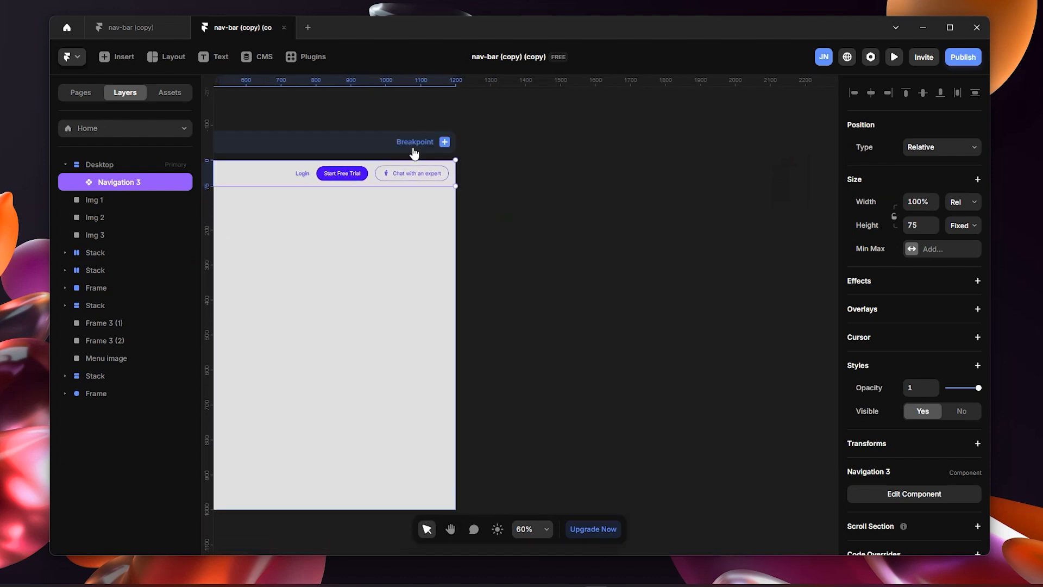
scroll(514, 205, down, 3)
drag(547, 198, 651, 284)
click(570, 244)
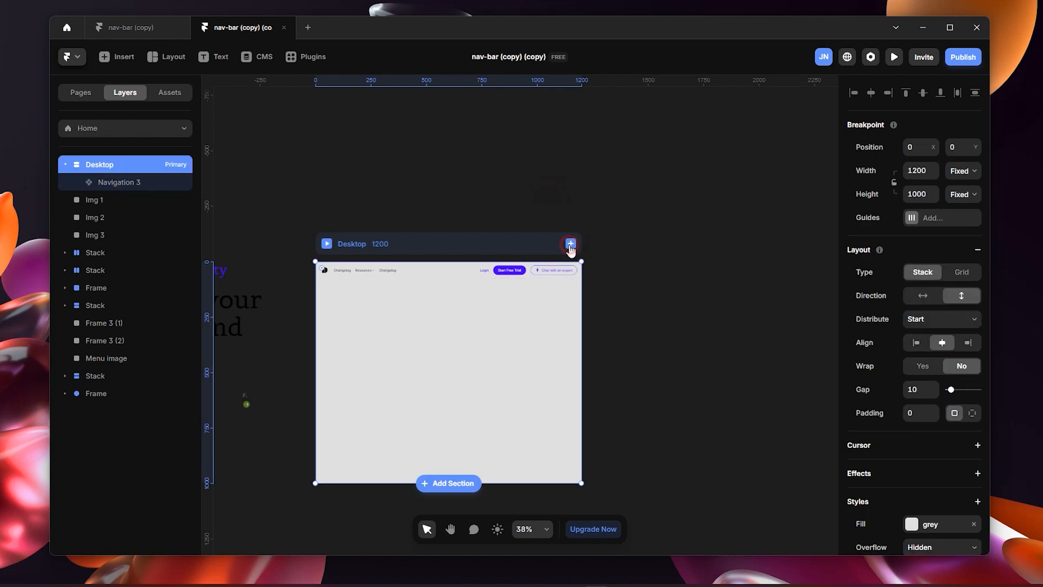
click(599, 268)
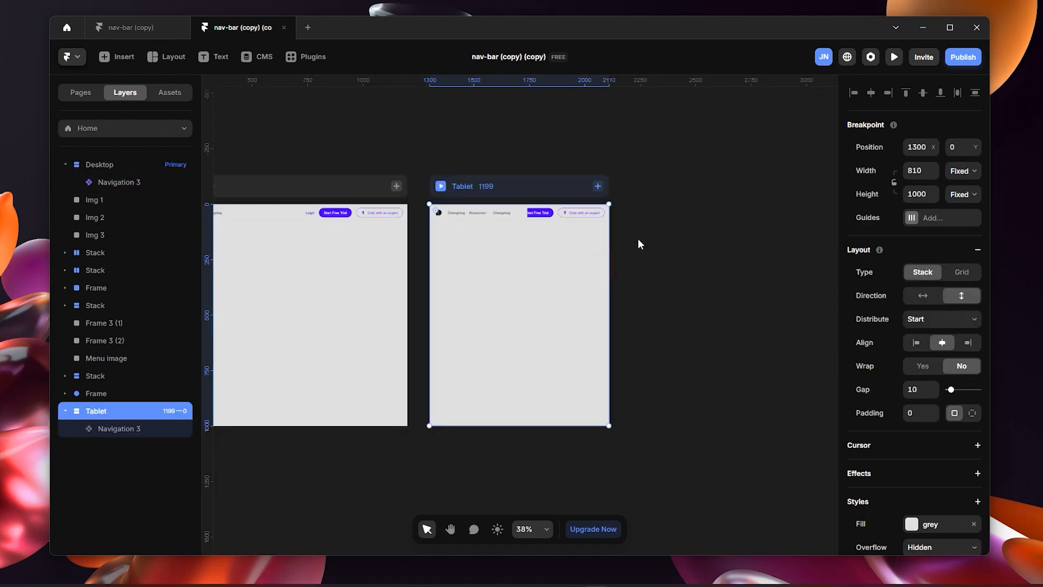
click(598, 186)
click(610, 211)
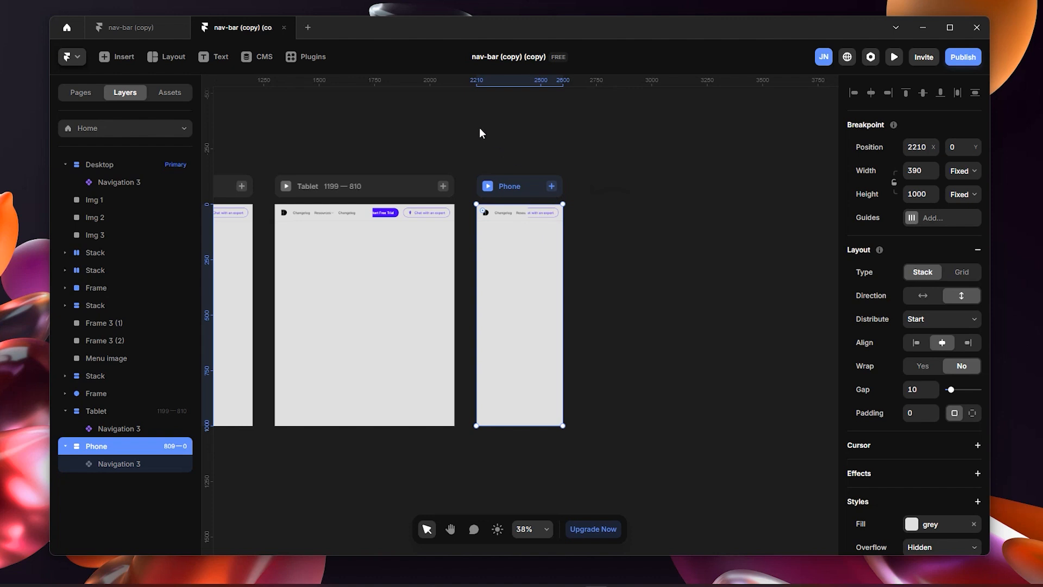
Examine how the navigation bar fits in the Tablet and Phone breakpoints compared with Desktop
key(h)
drag(479, 127, 547, 136)
drag(568, 172, 645, 122)
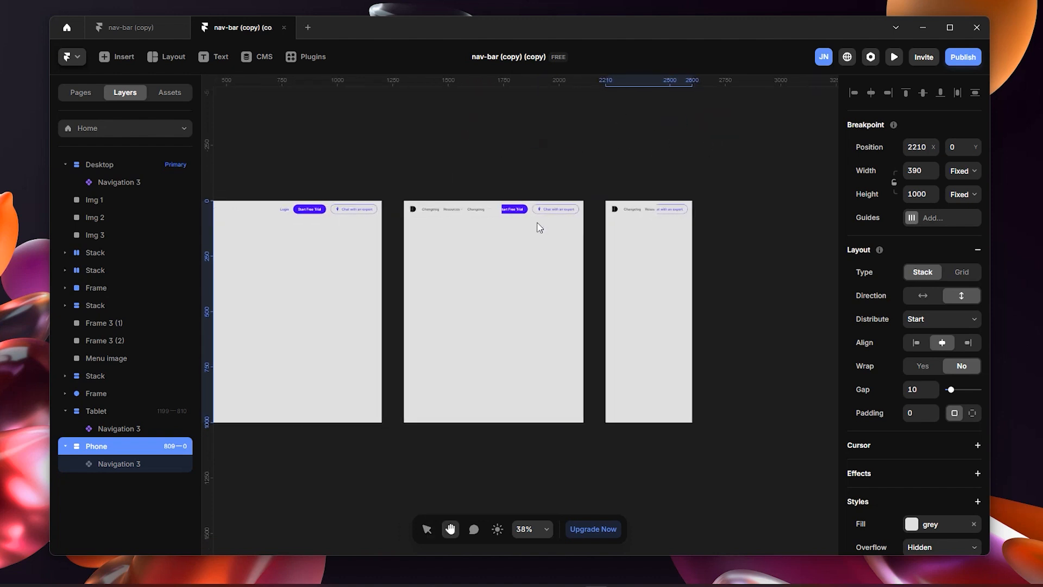
key(v)
scroll(505, 240, up, 3)
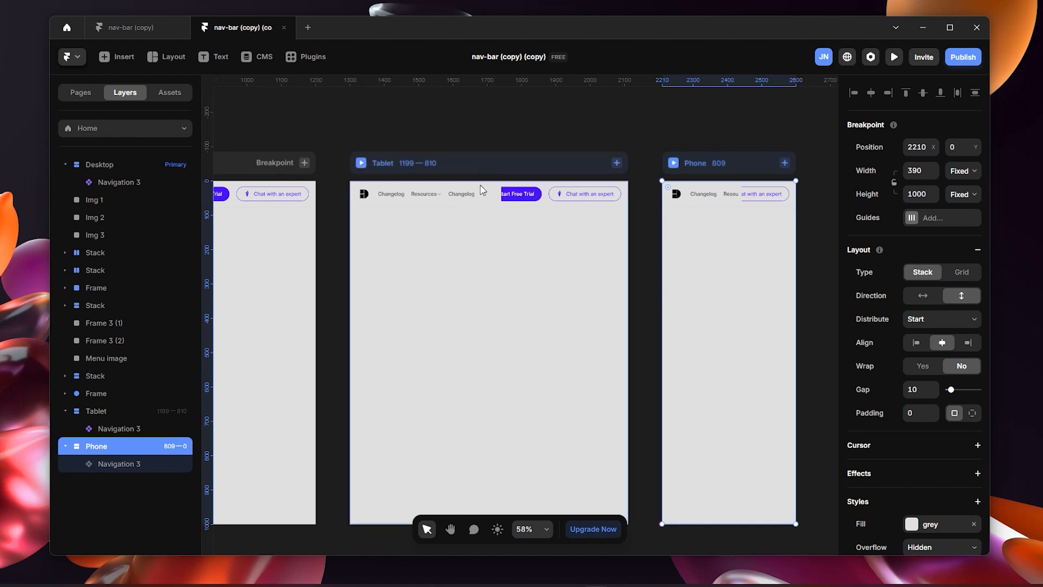
scroll(559, 226, right, 5)
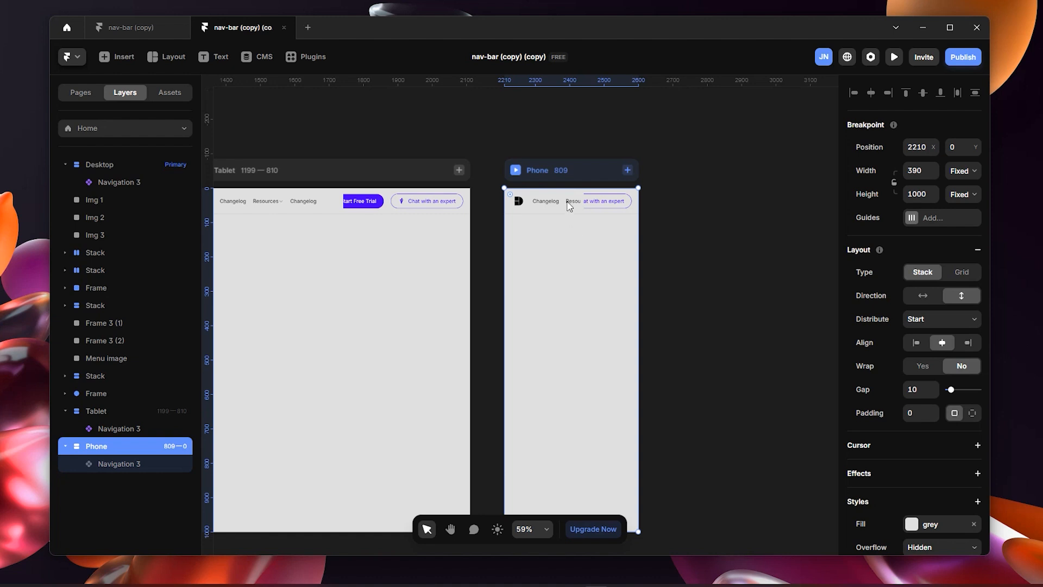
scroll(537, 147, left, 5)
scroll(544, 147, left, 10)
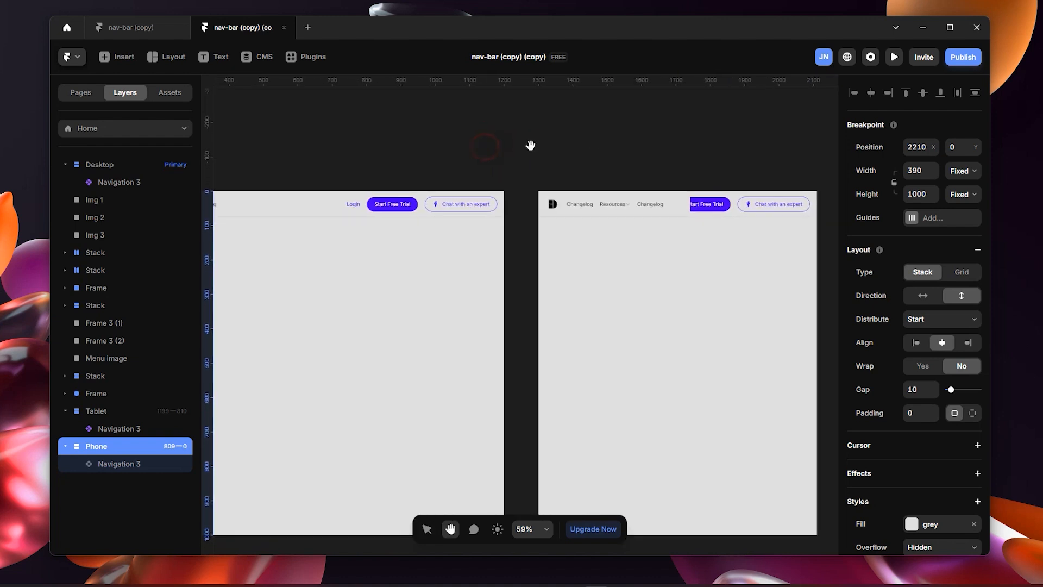
Open the navigation bar component for editing and add a new variant next to the primary Desktop one
click(499, 181)
double_click(498, 181)
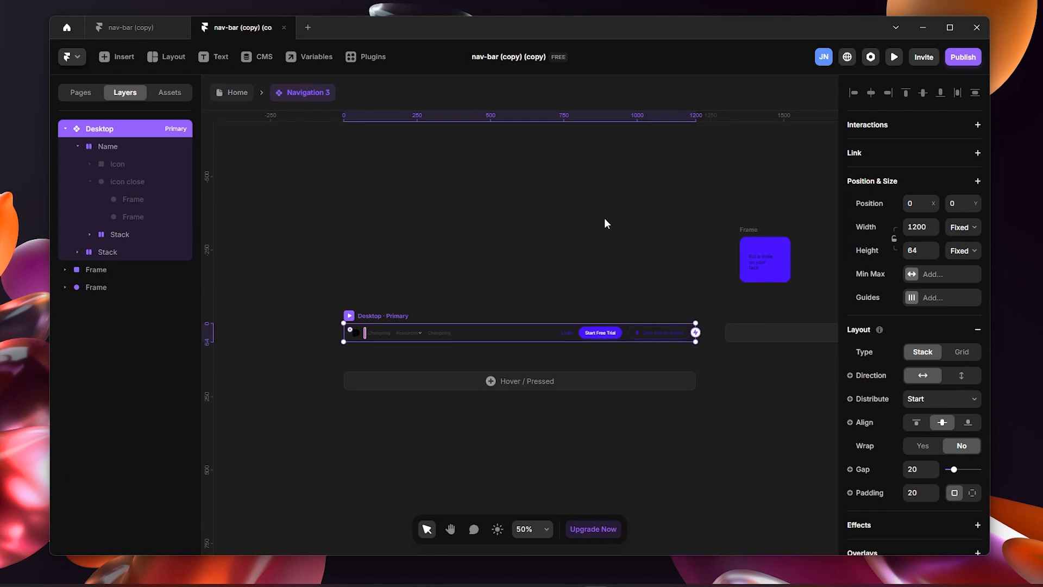
key(h)
drag(612, 214, 516, 181)
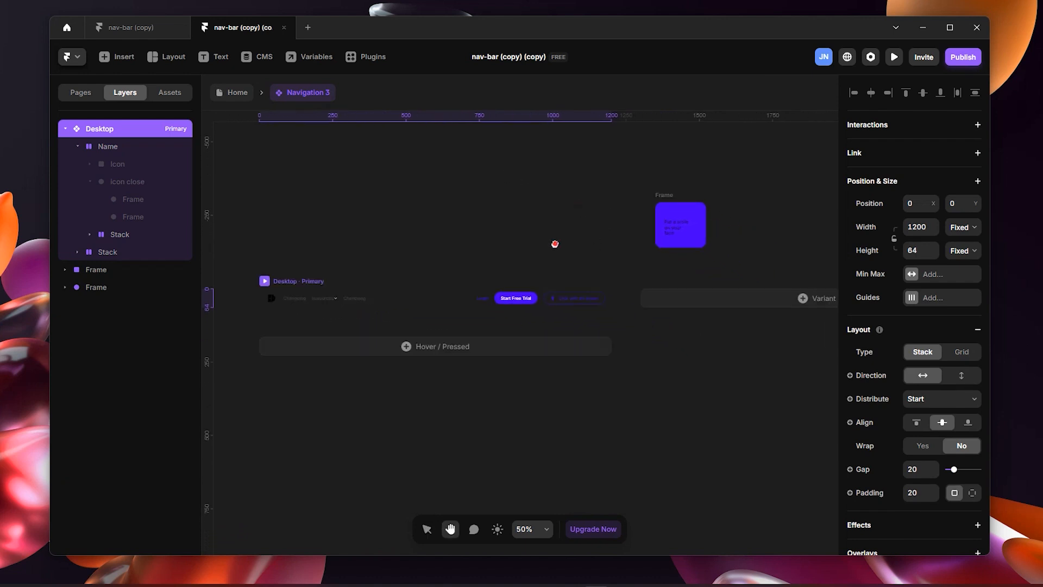
drag(554, 243, 531, 233)
key(v)
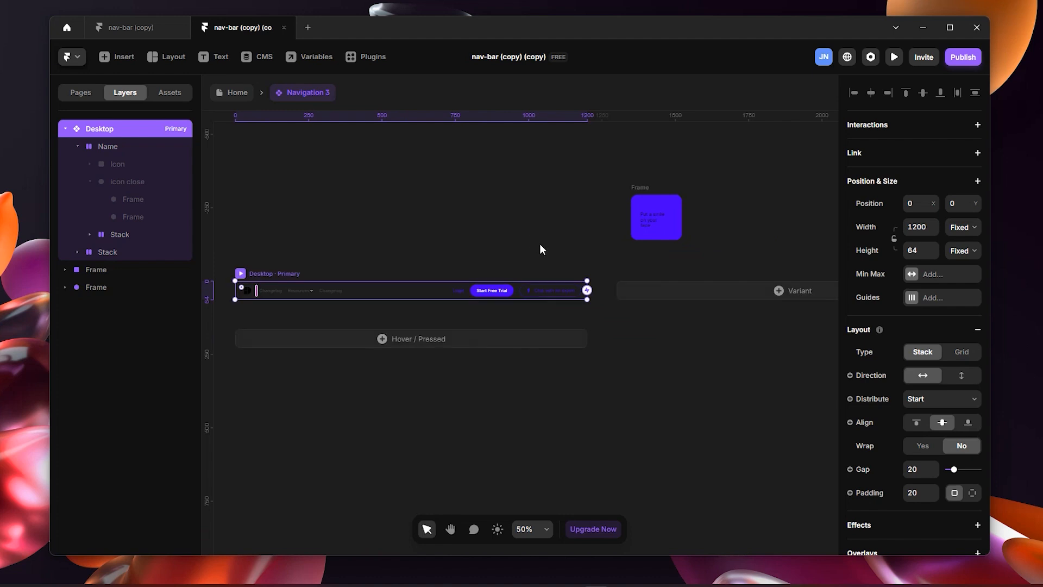
drag(540, 245, 381, 242)
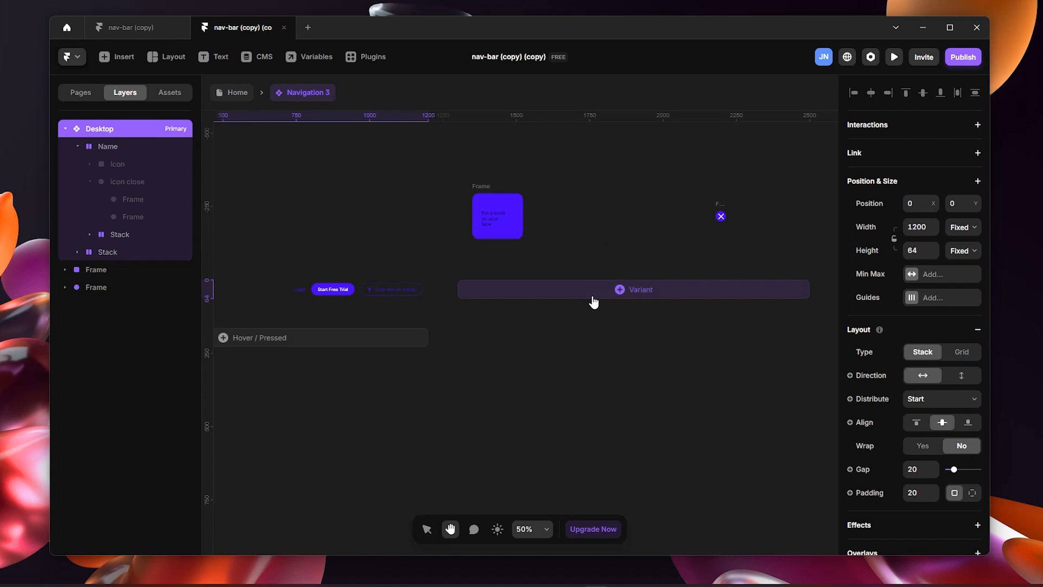
click(620, 292)
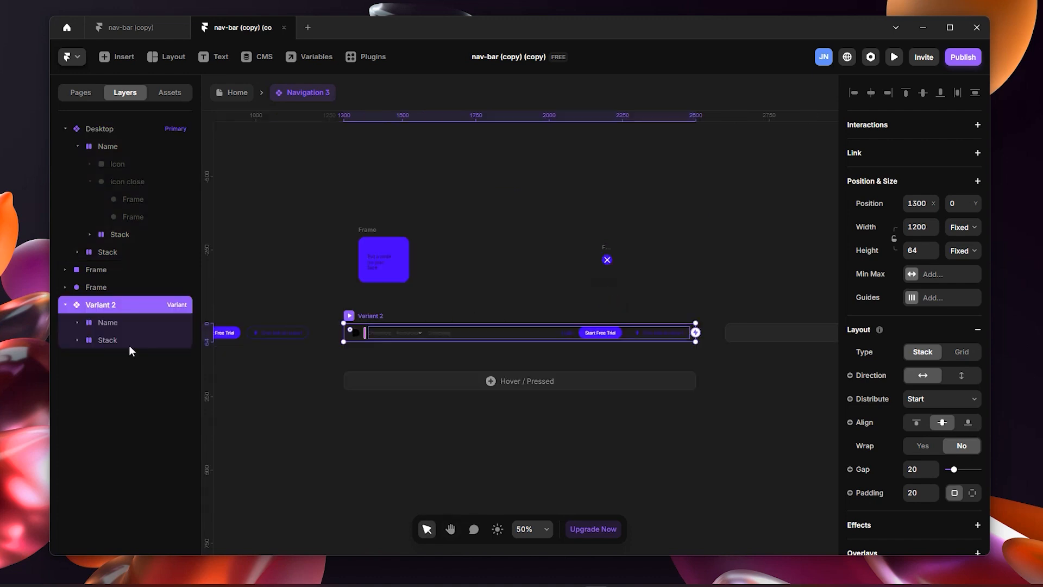
Rename the new navigation variant as tablet
double_click(121, 305)
text(table)
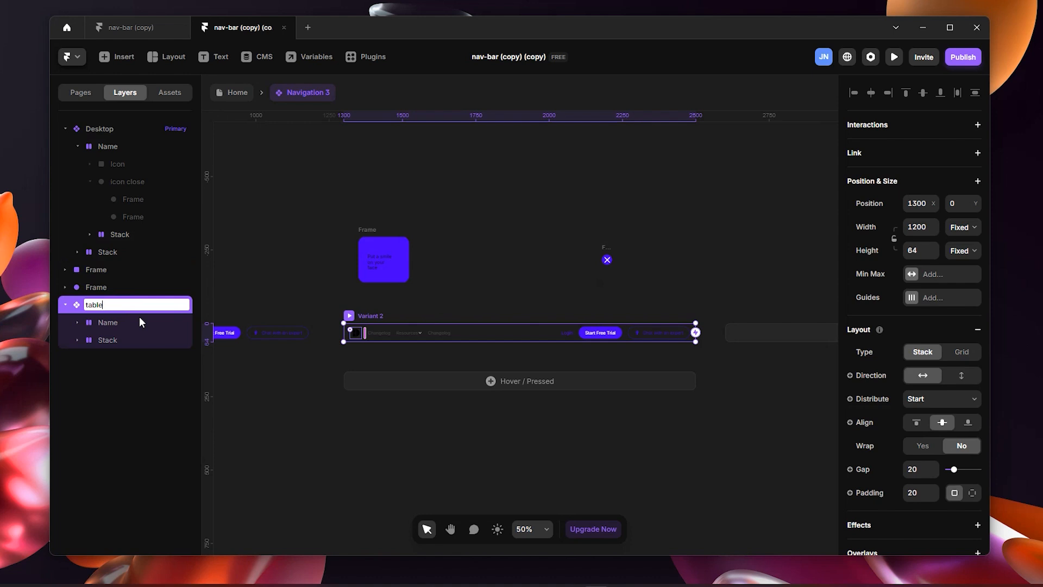
text(t)
key(Return)
click(367, 316)
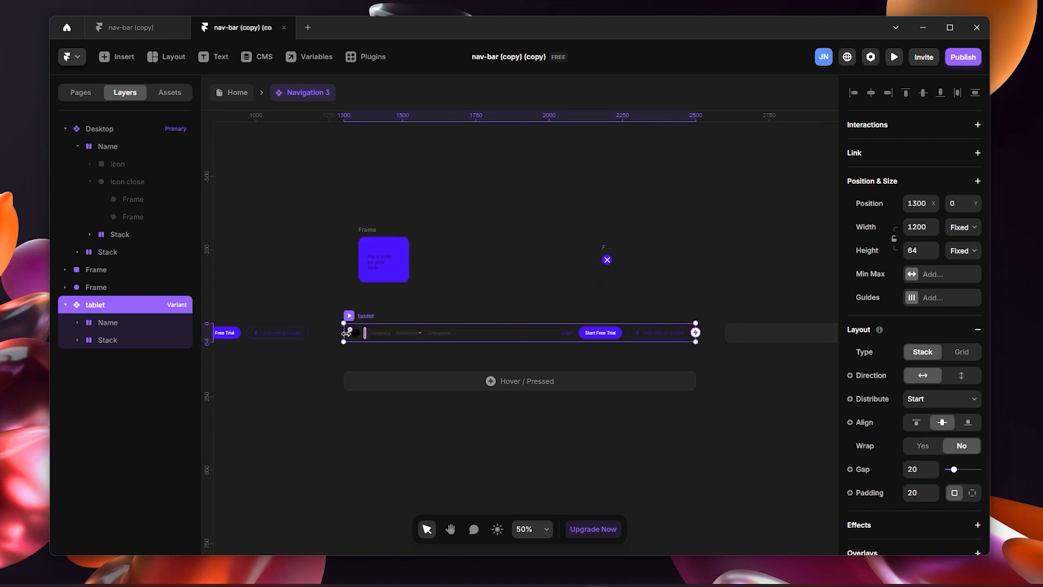
Return to the Home page and check the width range of the Tablet breakpoint
click(234, 96)
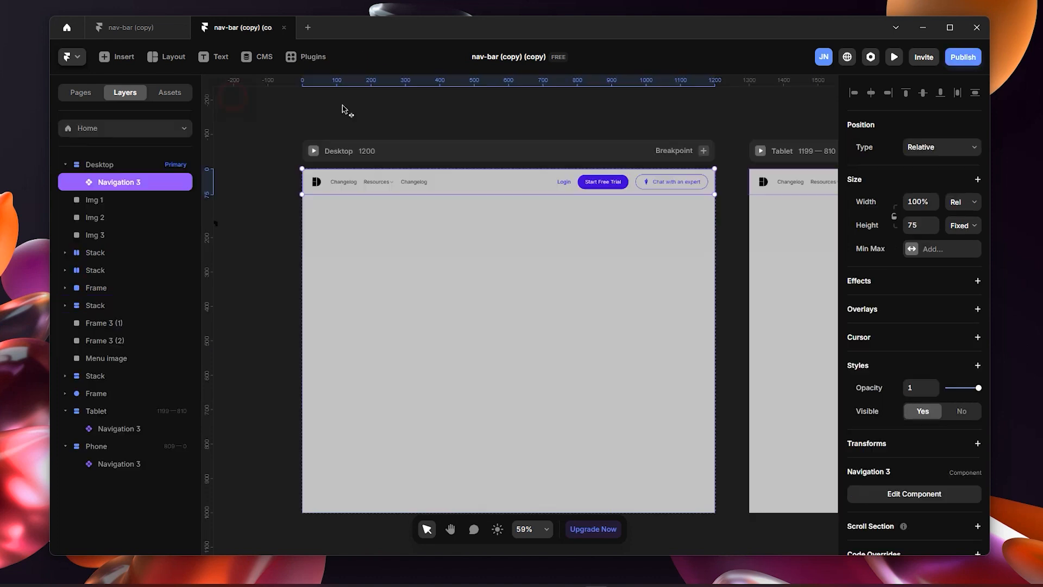
click(744, 120)
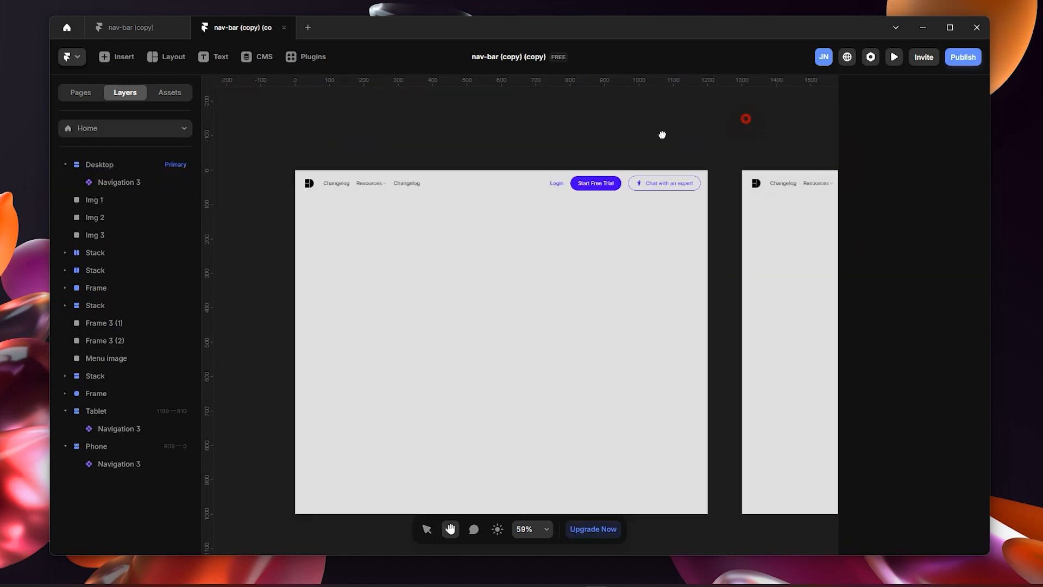
scroll(570, 158, right, 5)
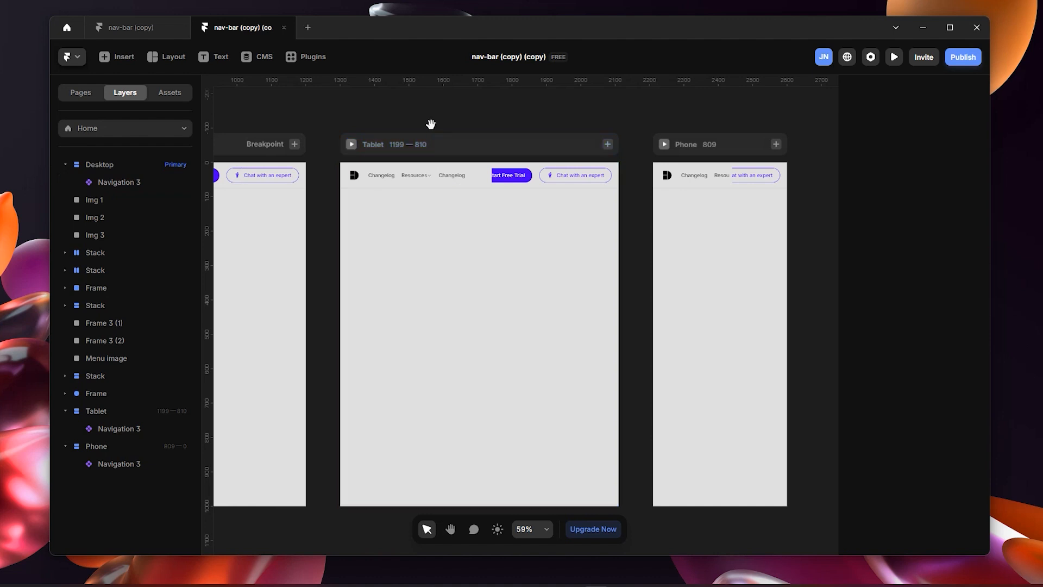
scroll(428, 124, left, 7)
Reopen the navigation bar component and set the tablet variant's width to 810
double_click(465, 197)
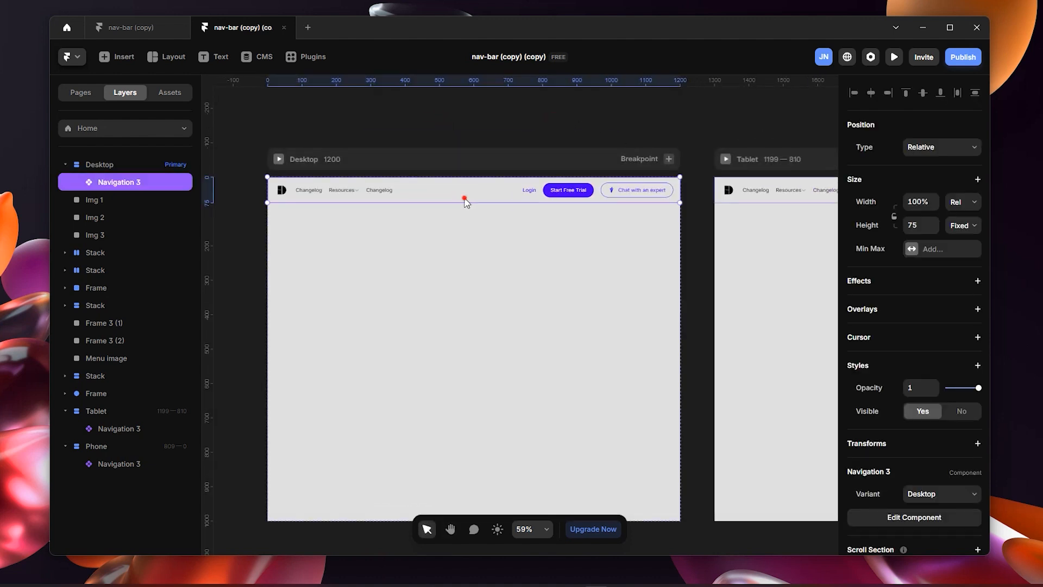
key(space)
drag(623, 238, 289, 226)
drag(579, 324, 549, 324)
click(364, 308)
drag(357, 321, 377, 321)
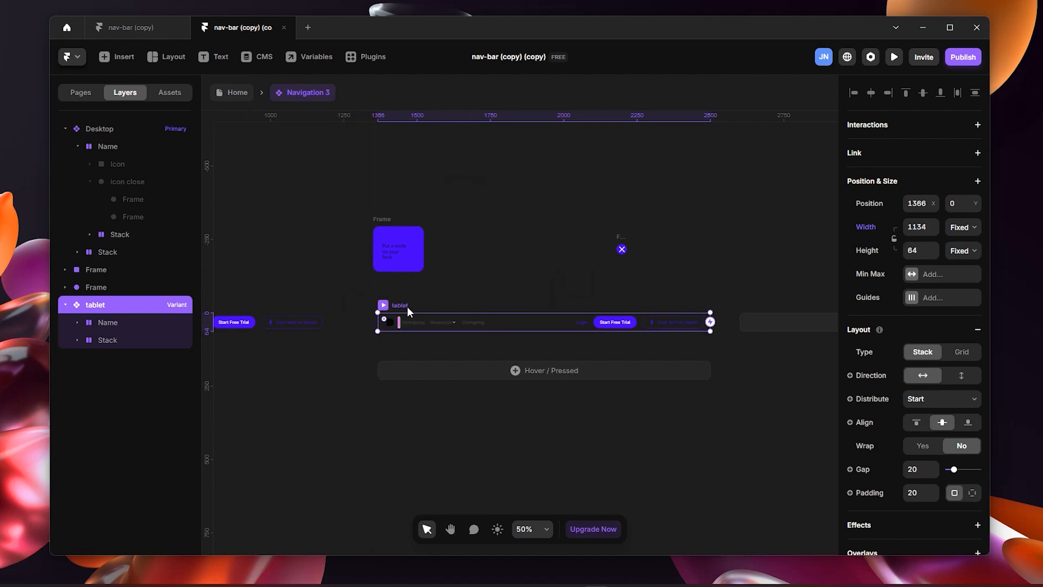
click(918, 228)
text(810)
key(Return)
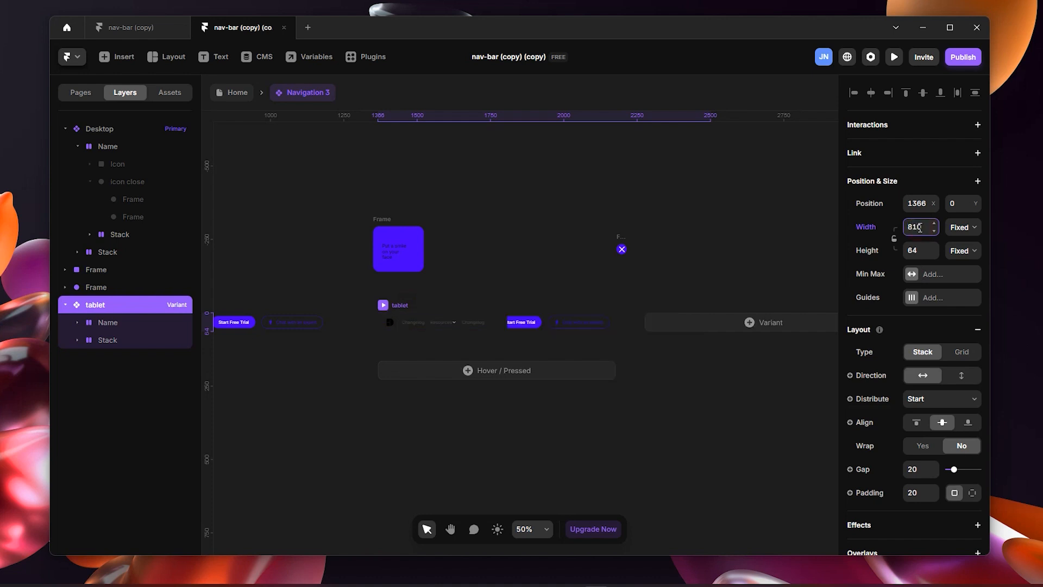
Compare the contents of the tablet variant with those of the primary Desktop variant
scroll(476, 344, up, 2)
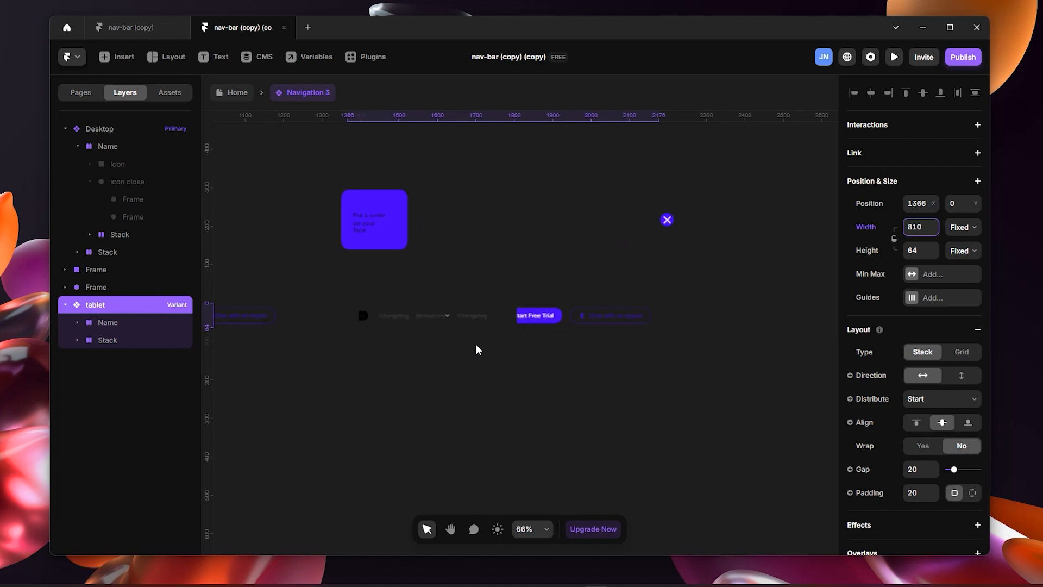
scroll(476, 344, up, 2)
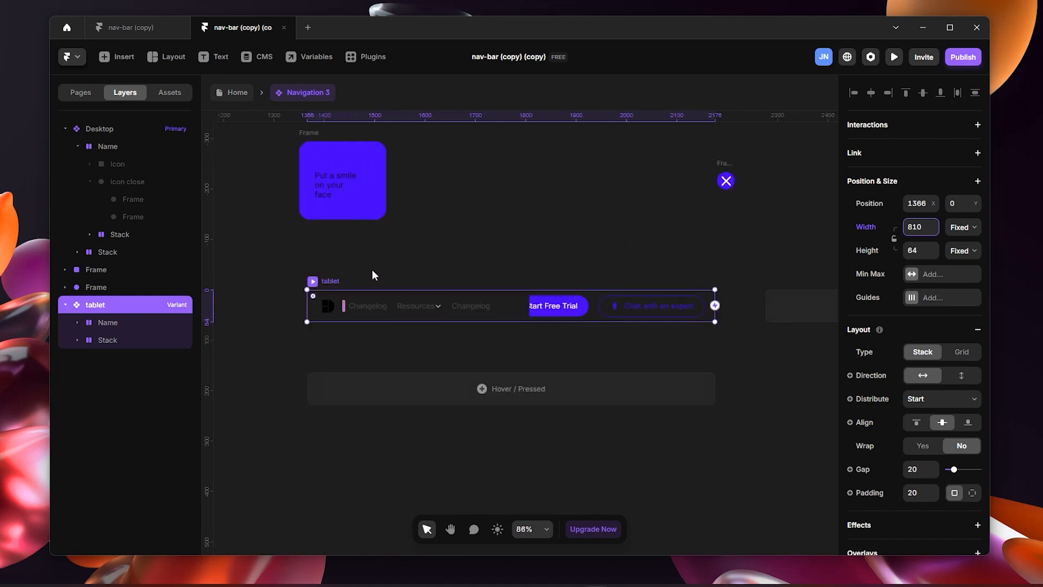
drag(371, 266, 676, 254)
key(space)
drag(517, 238, 754, 249)
drag(384, 257, 746, 256)
drag(498, 243, 327, 256)
drag(558, 276, 329, 278)
drag(497, 284, 330, 272)
key(v)
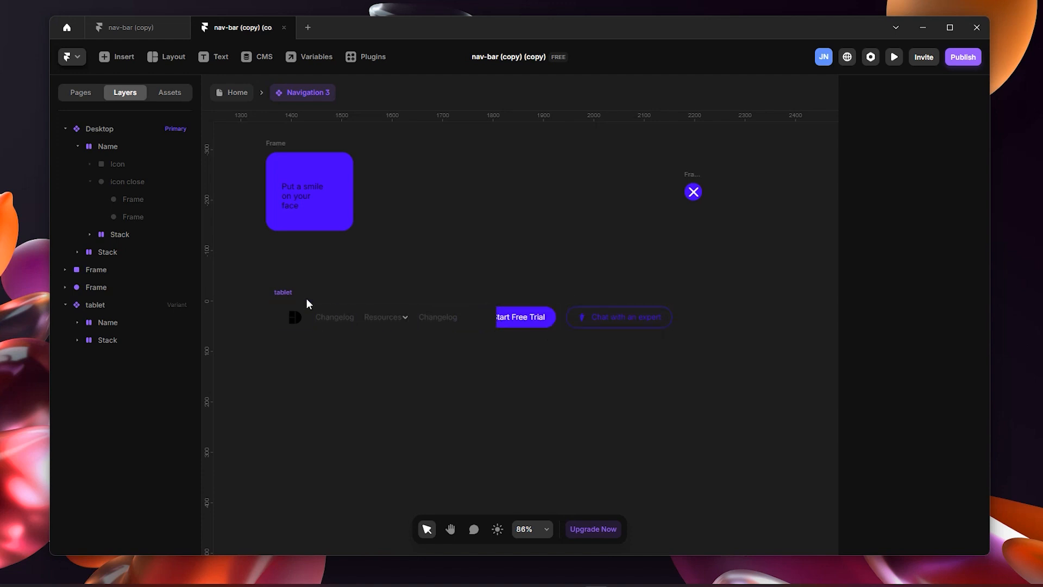
Inspect the stack of link groups inside the tablet variant and reselect the whole variant
click(283, 293)
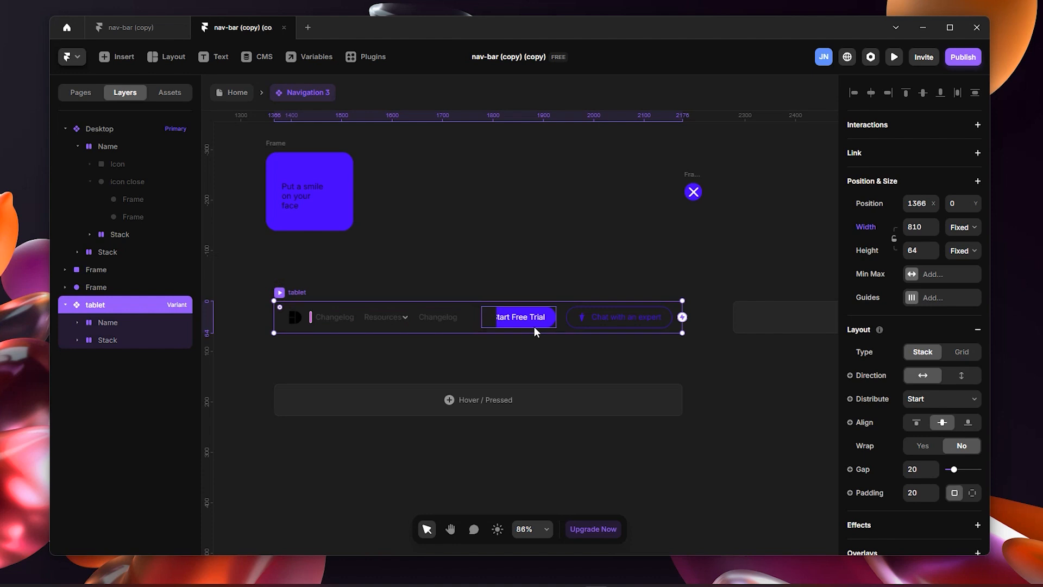
click(143, 344)
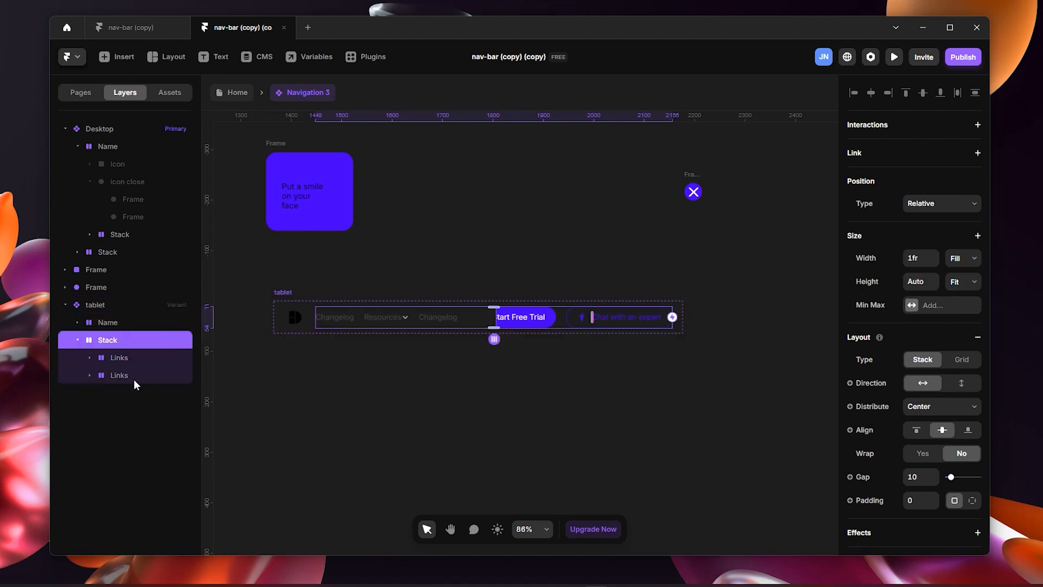
click(78, 341)
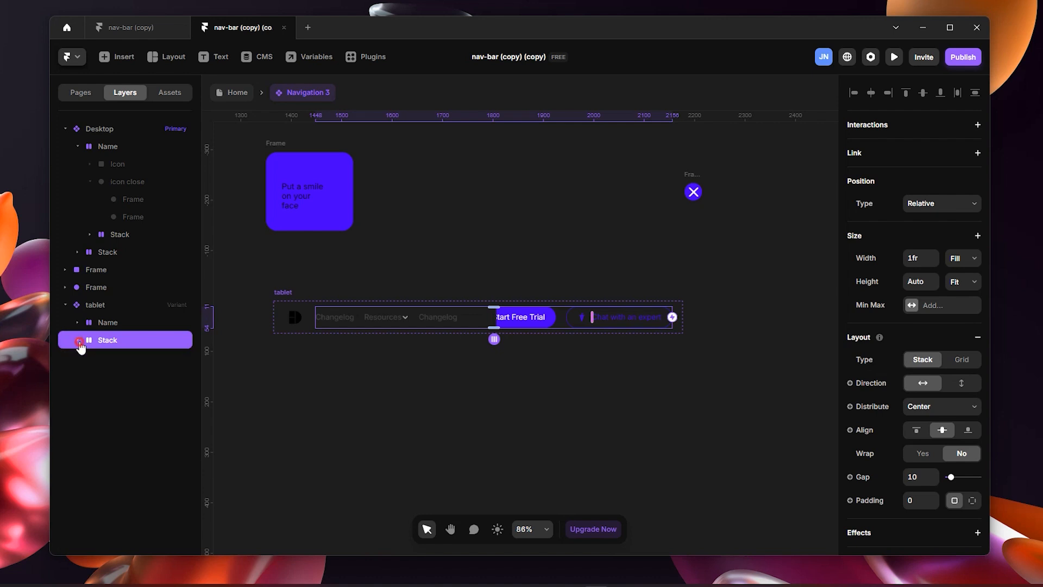
click(111, 308)
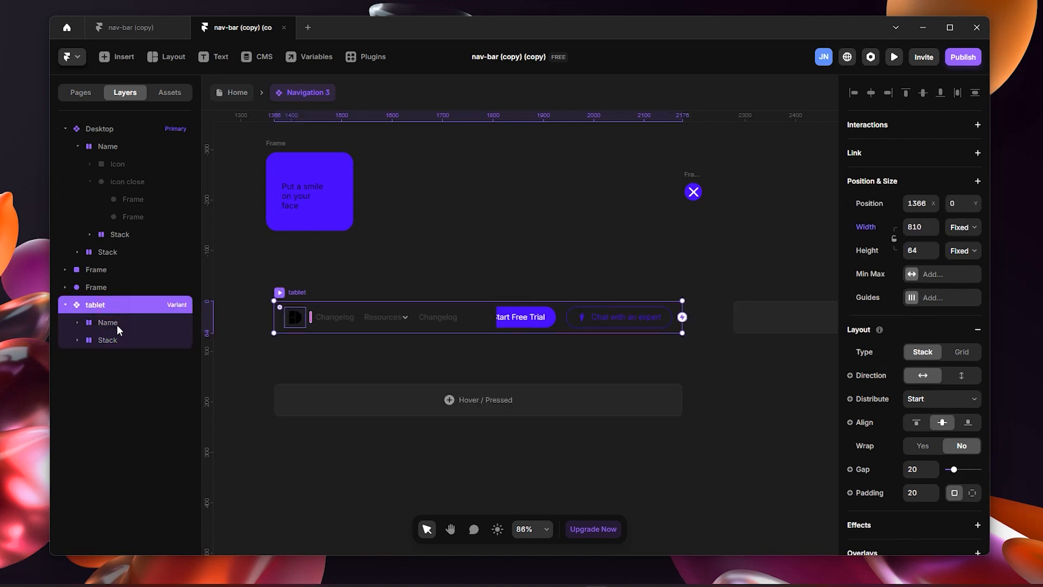
Rename the Name layer inside the primary Desktop variant as logo
click(118, 326)
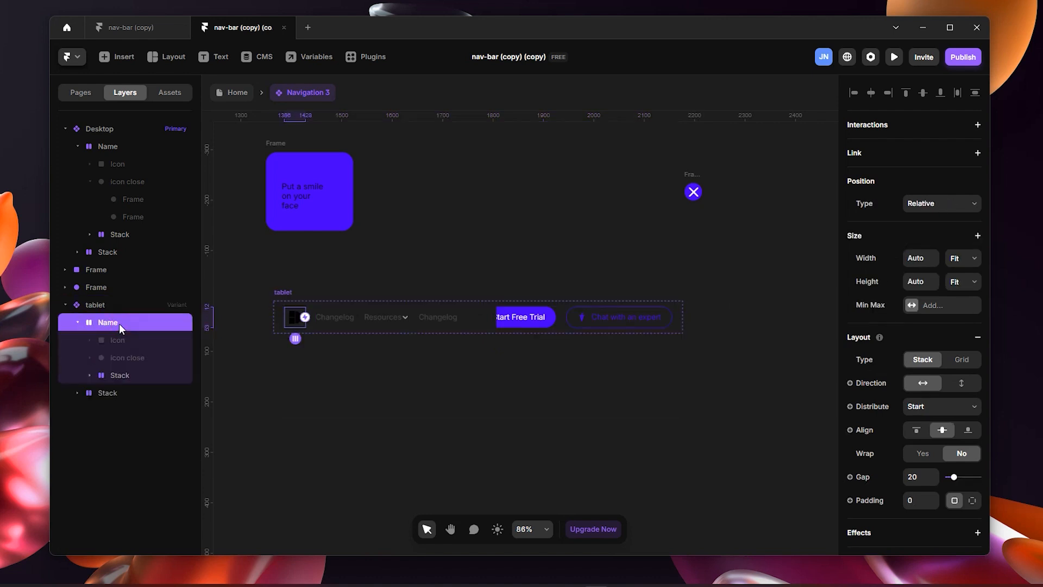
click(94, 308)
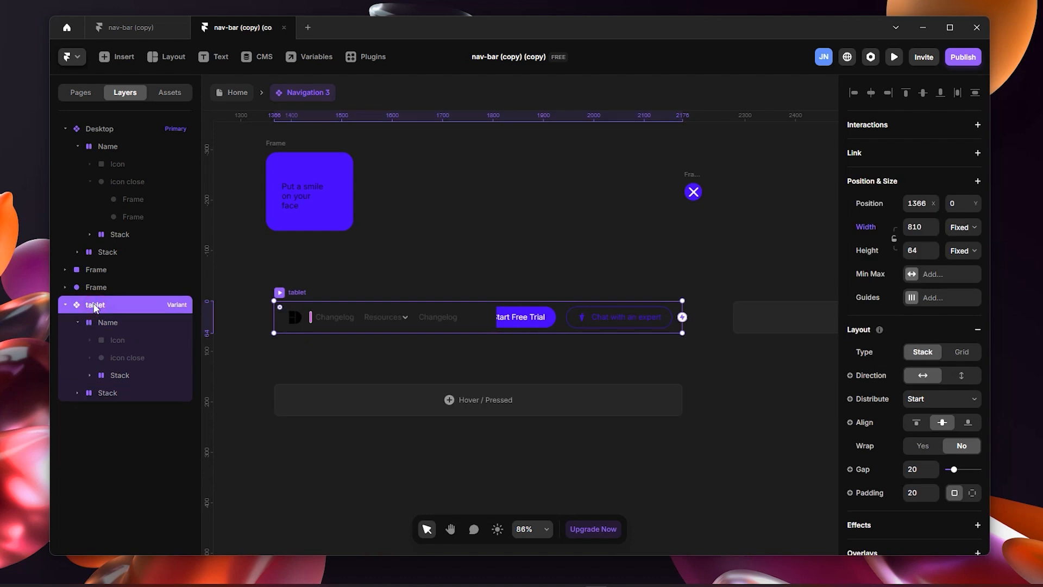
click(333, 266)
key(space)
drag(296, 264, 506, 267)
drag(248, 264, 508, 259)
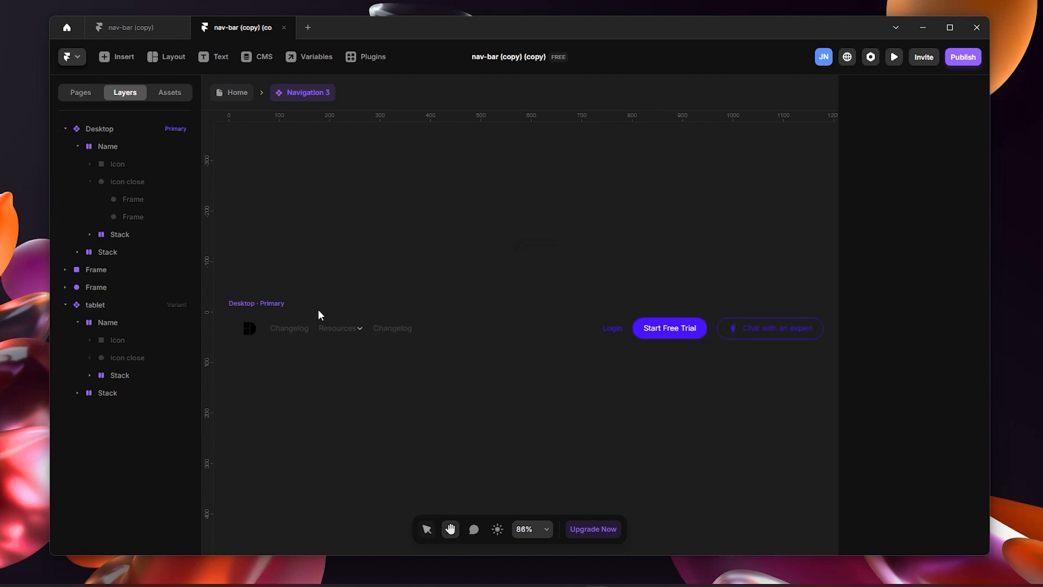
click(266, 303)
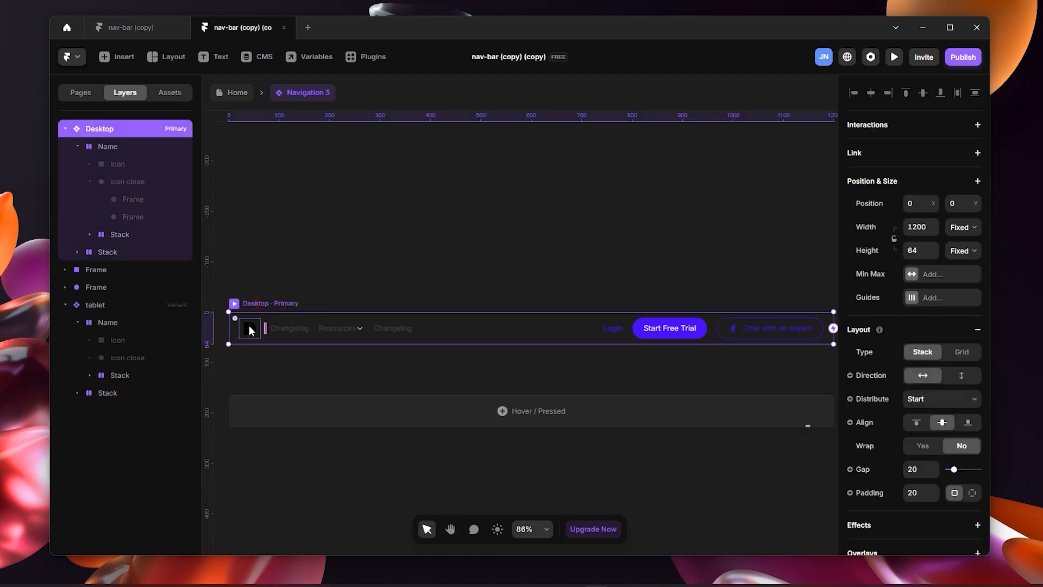
double_click(249, 324)
click(110, 148)
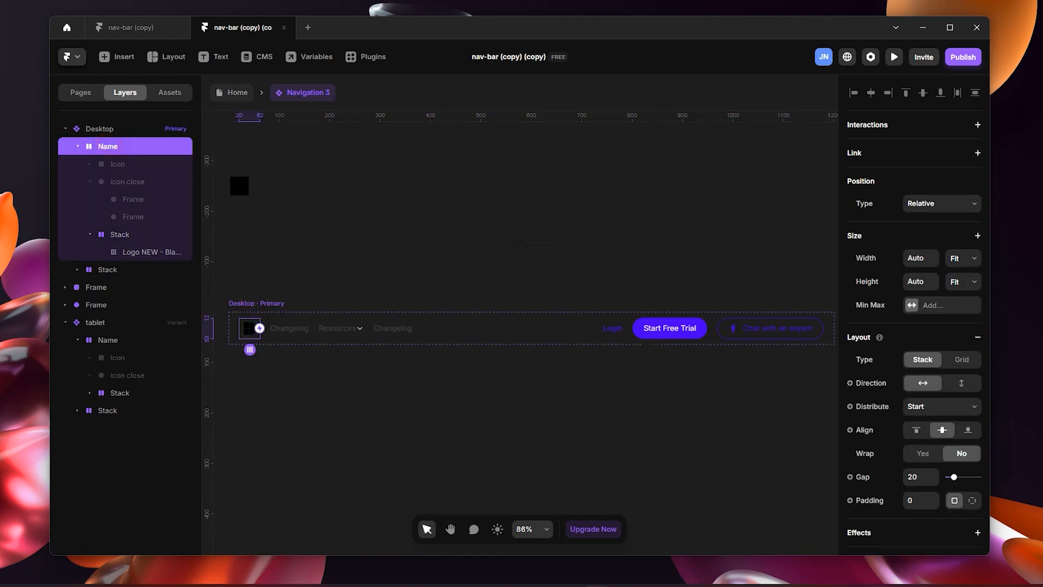
double_click(135, 148)
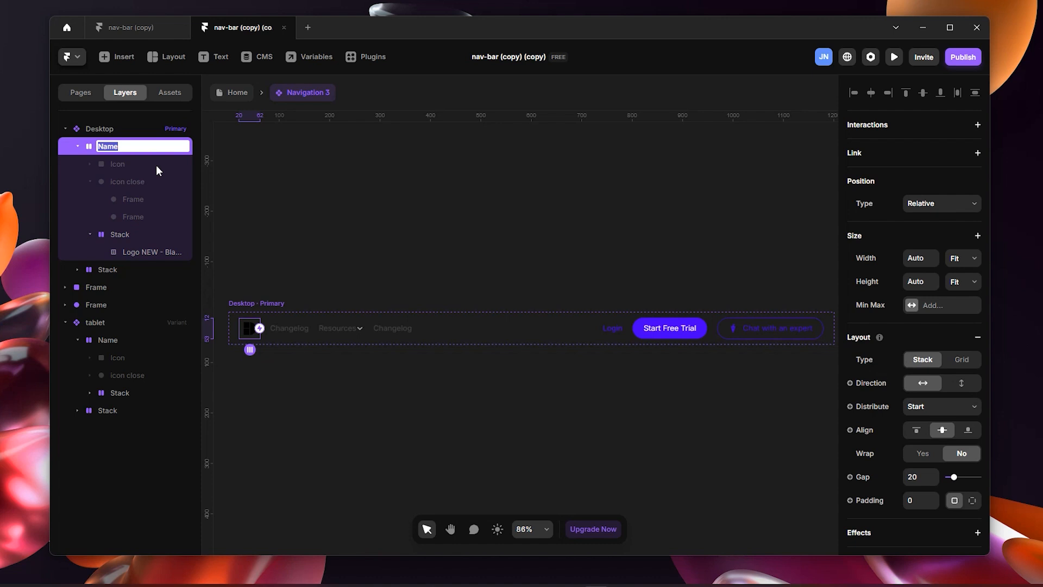
text(logo)
key(Return)
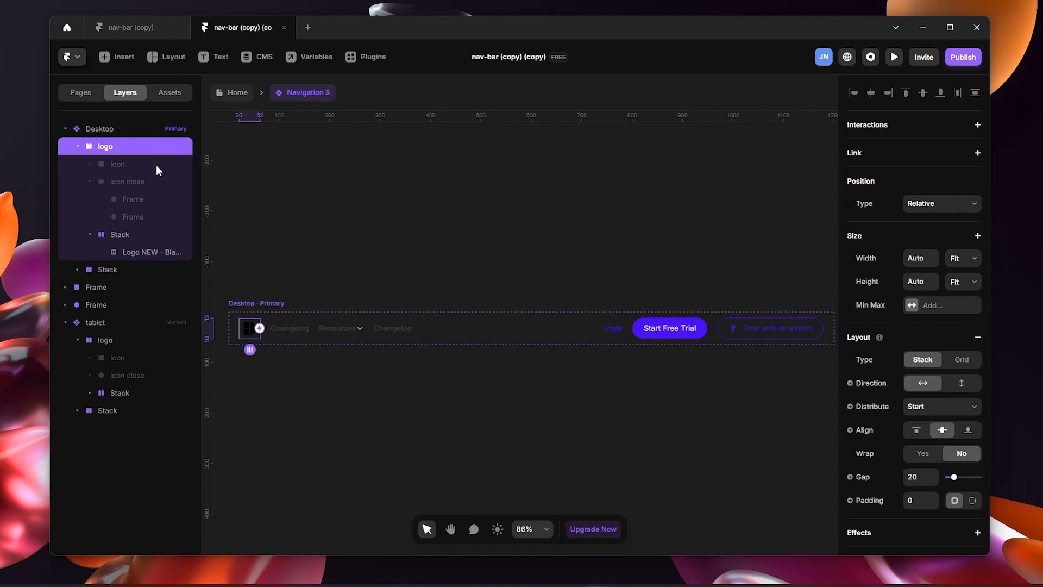
Rename the Desktop variant's Stack layer that holds both Links groups as menu, and collapse it
click(77, 146)
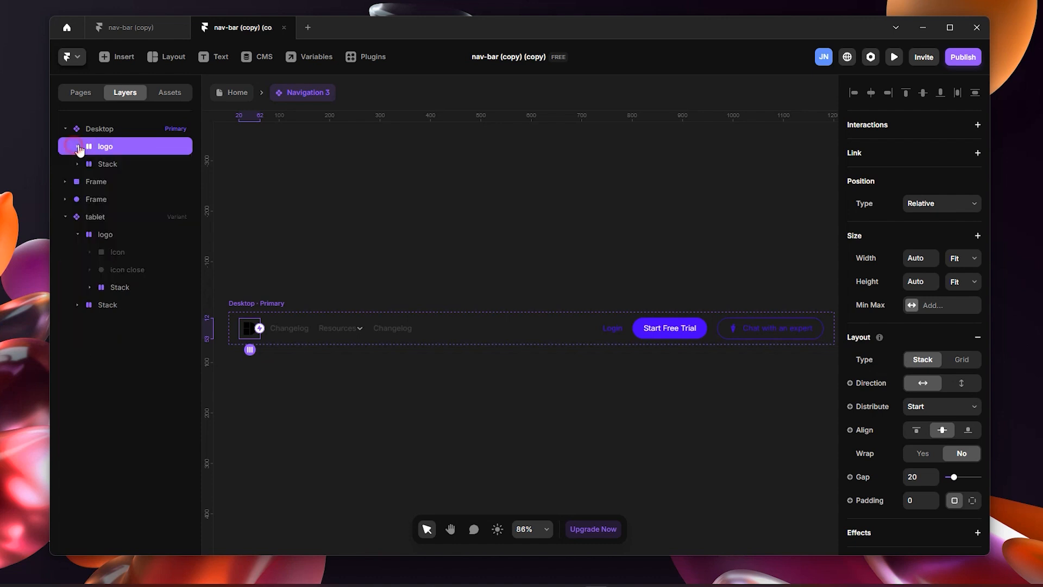
double_click(140, 163)
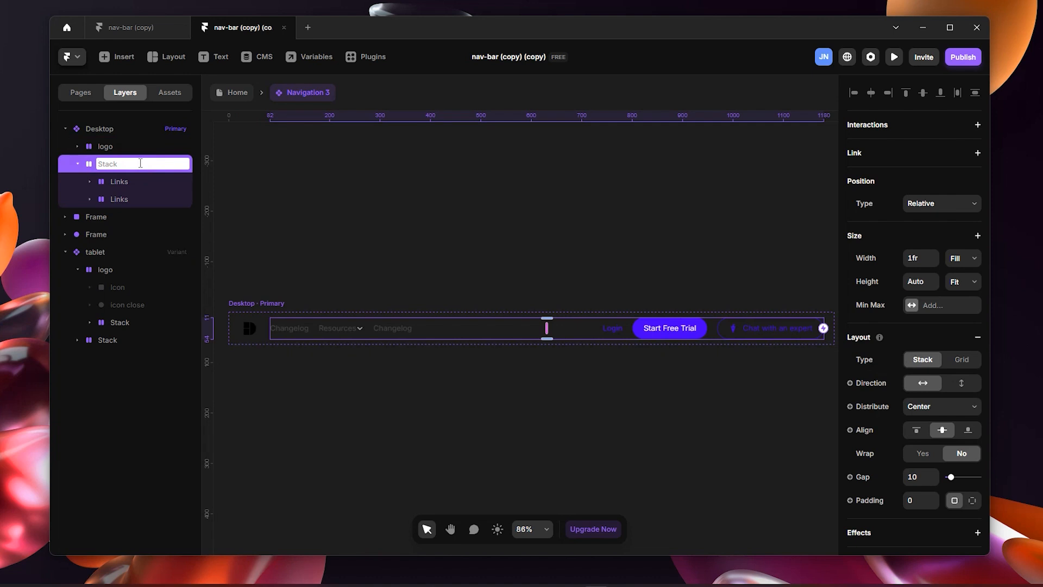
text(menu)
key(Return)
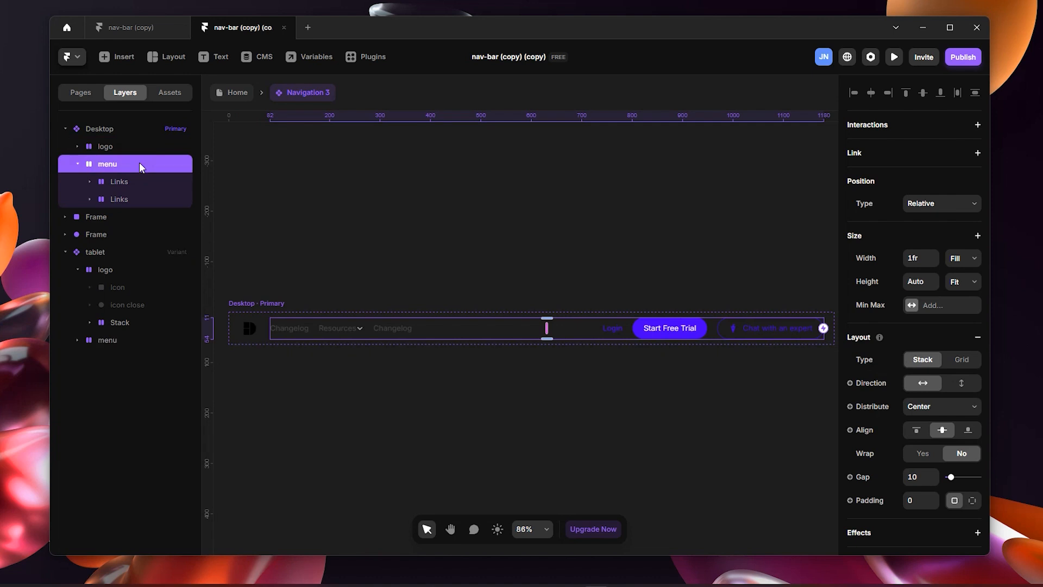
click(77, 163)
Go back to the tablet variant and examine which parts its logo and menu layers cover
key(h)
drag(462, 190, 260, 231)
key(space)
drag(590, 283, 303, 289)
click(326, 328)
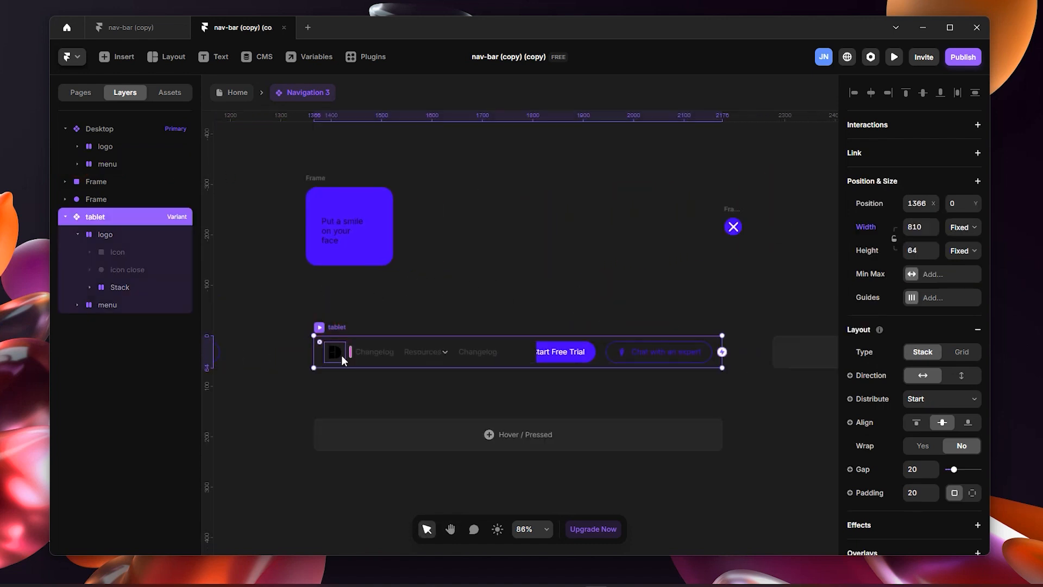
click(124, 235)
click(129, 308)
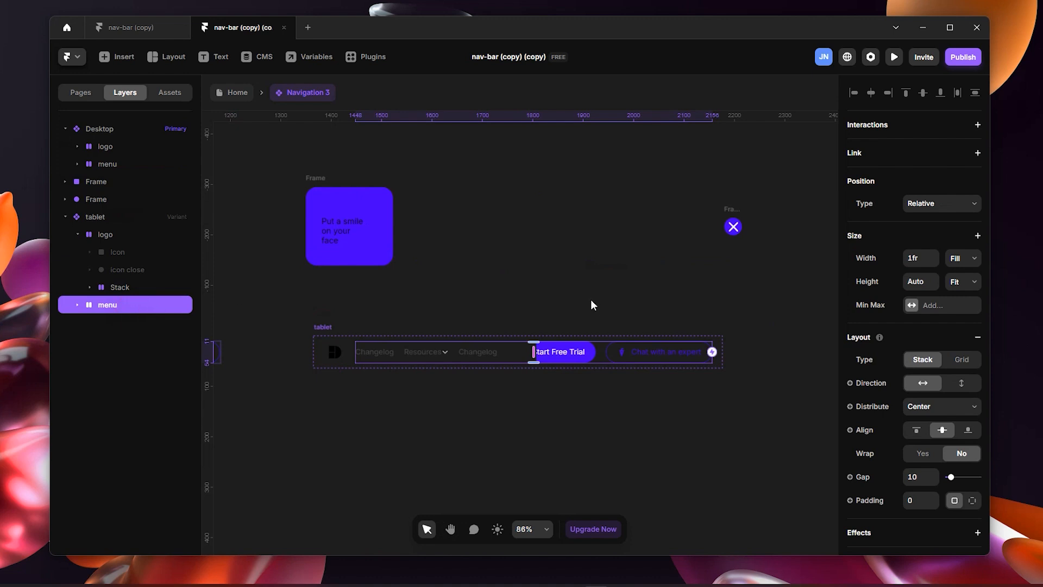
scroll(574, 332, up, 3)
key(space)
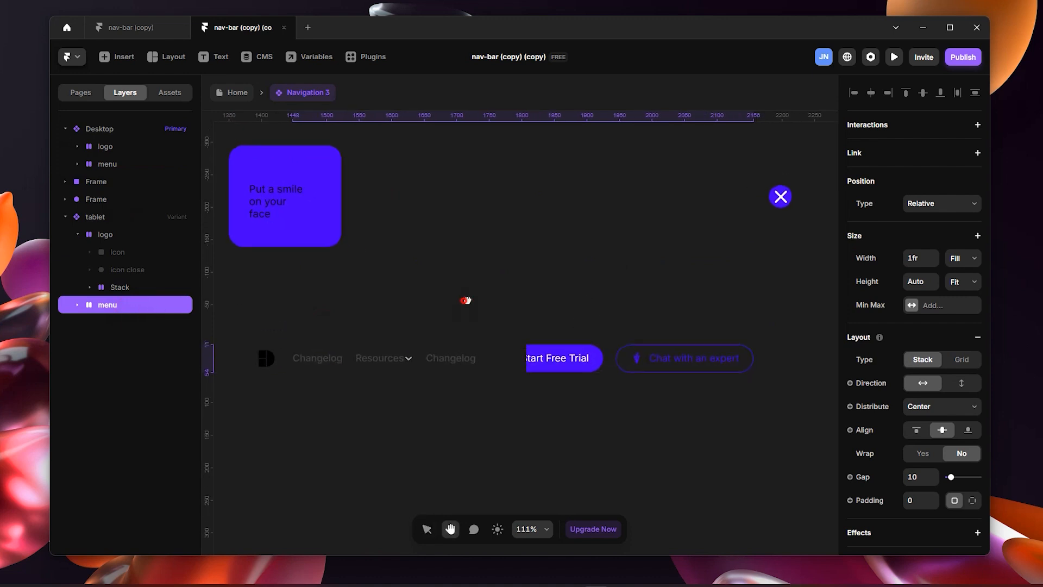
drag(454, 307, 476, 296)
click(302, 341)
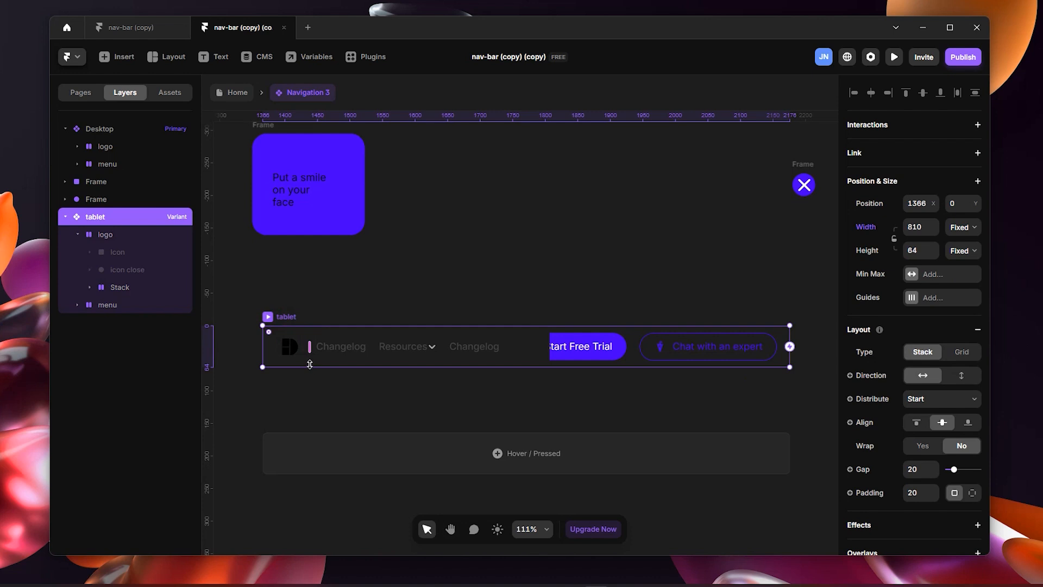
click(121, 234)
click(79, 239)
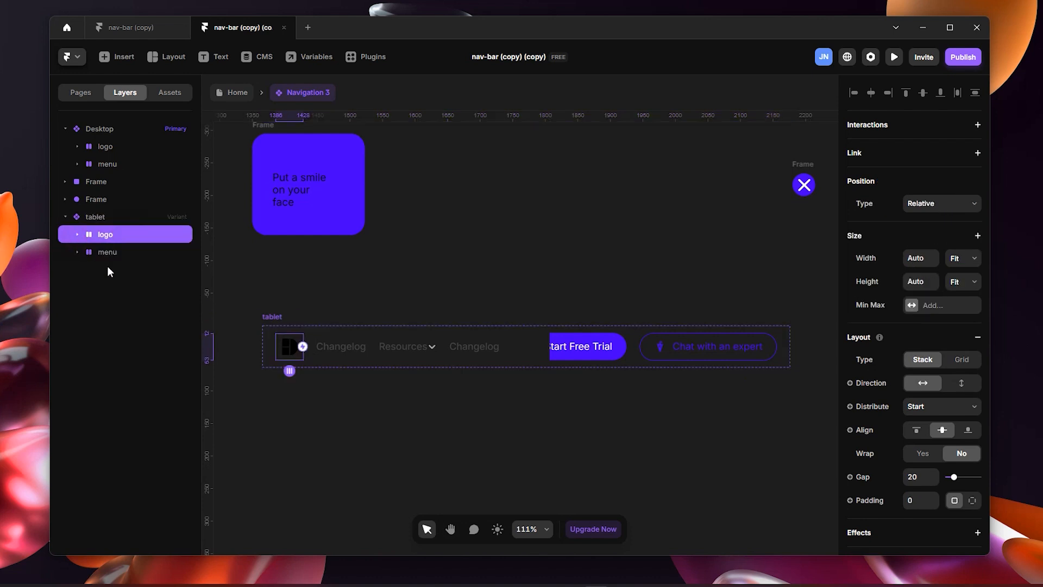
click(108, 255)
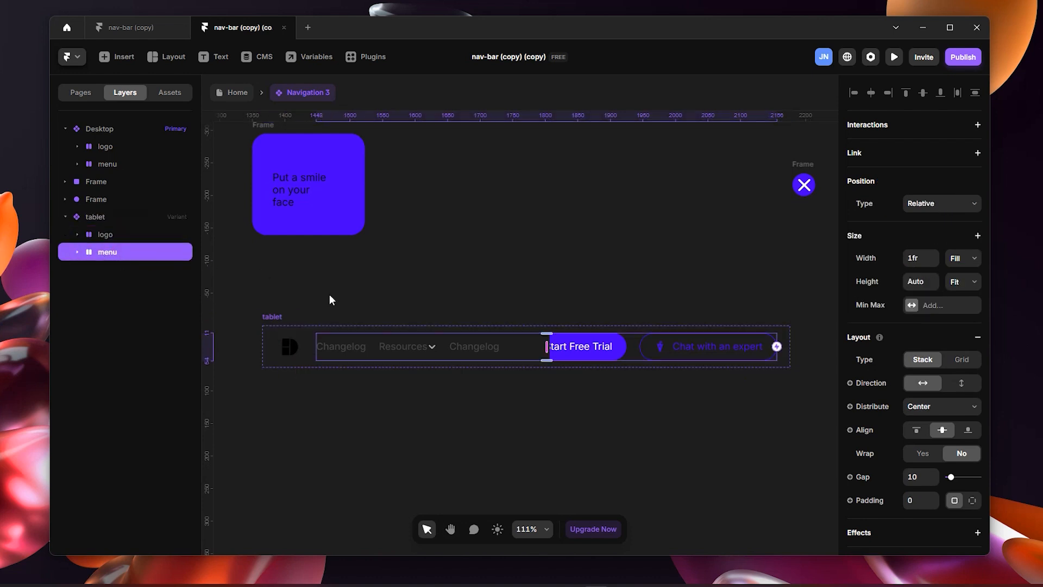
click(108, 235)
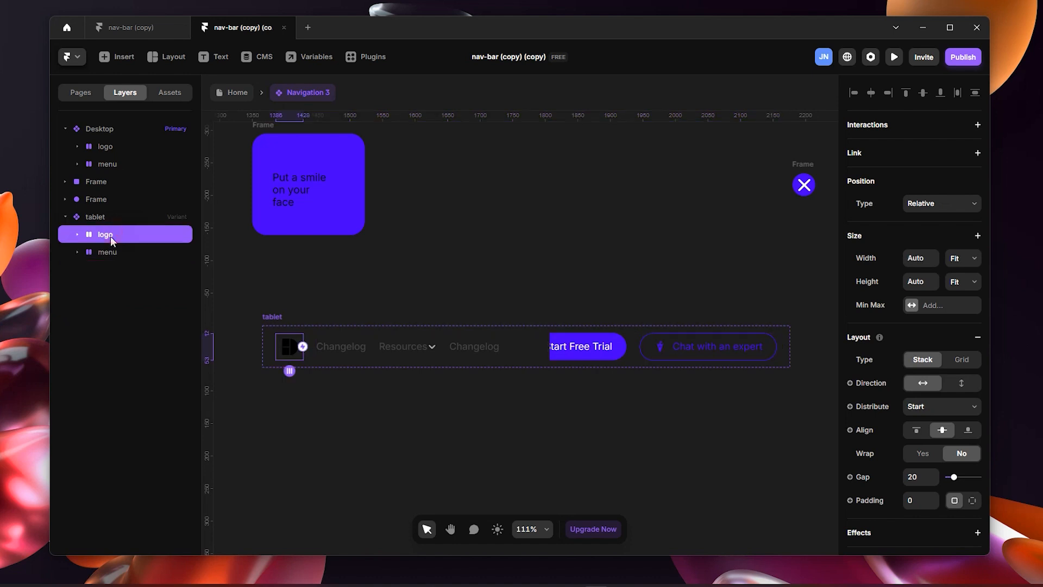
click(112, 250)
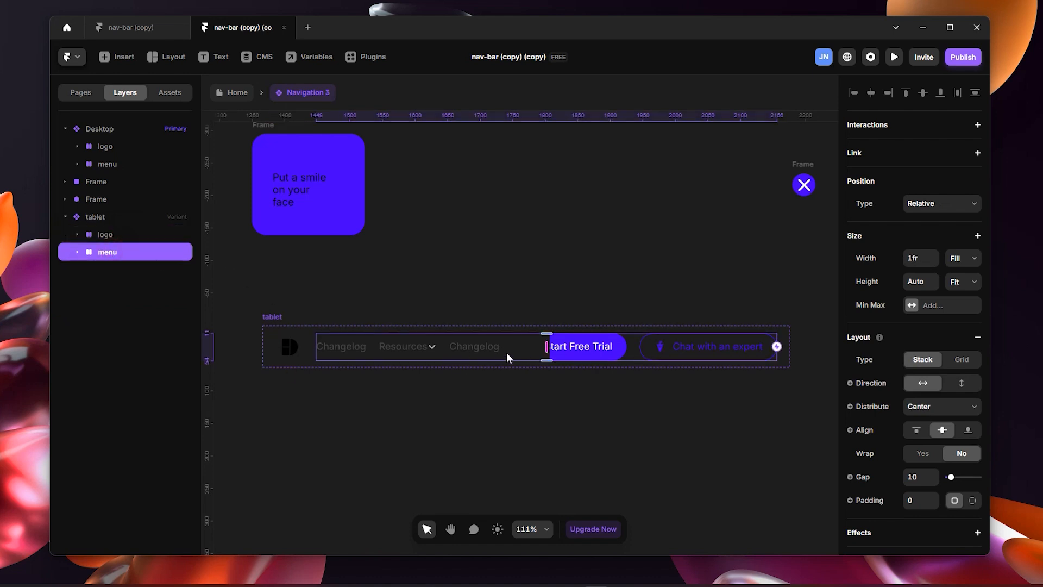
Expand the tablet variant's menu layer and inspect its two Links groups, the Login link and the Start Free Trial button
click(77, 252)
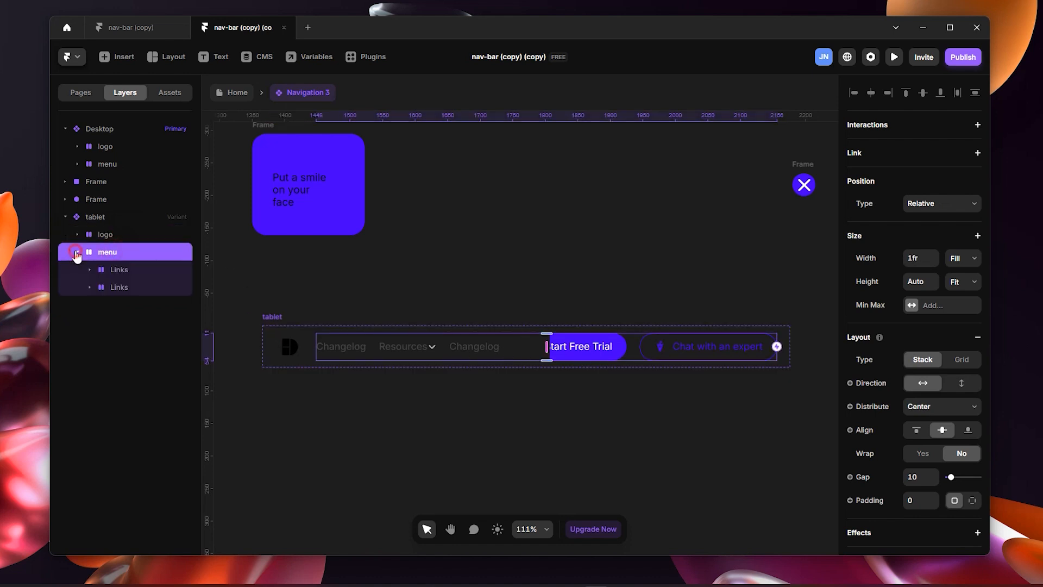
click(125, 275)
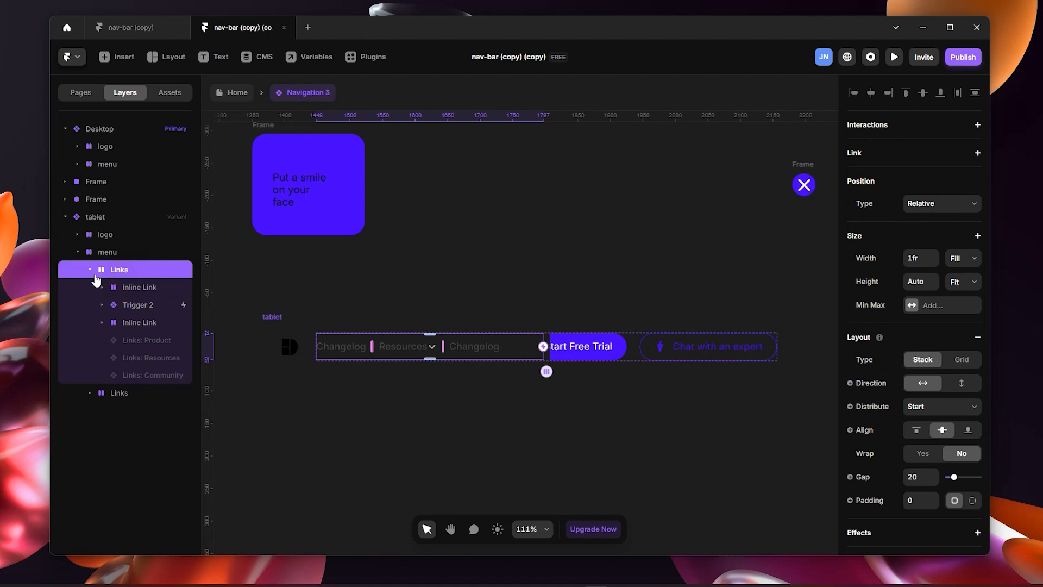
click(125, 395)
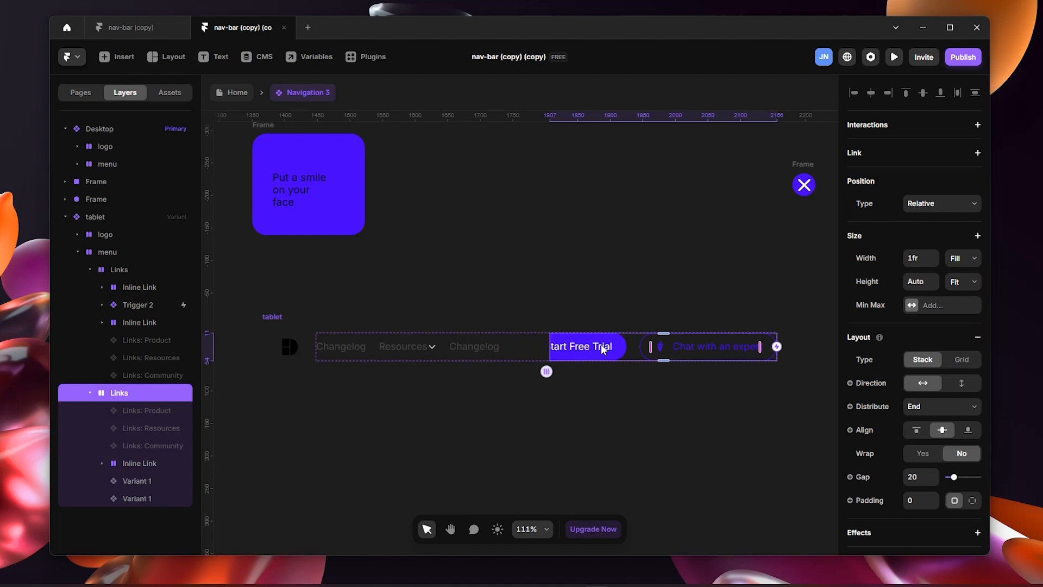
click(141, 461)
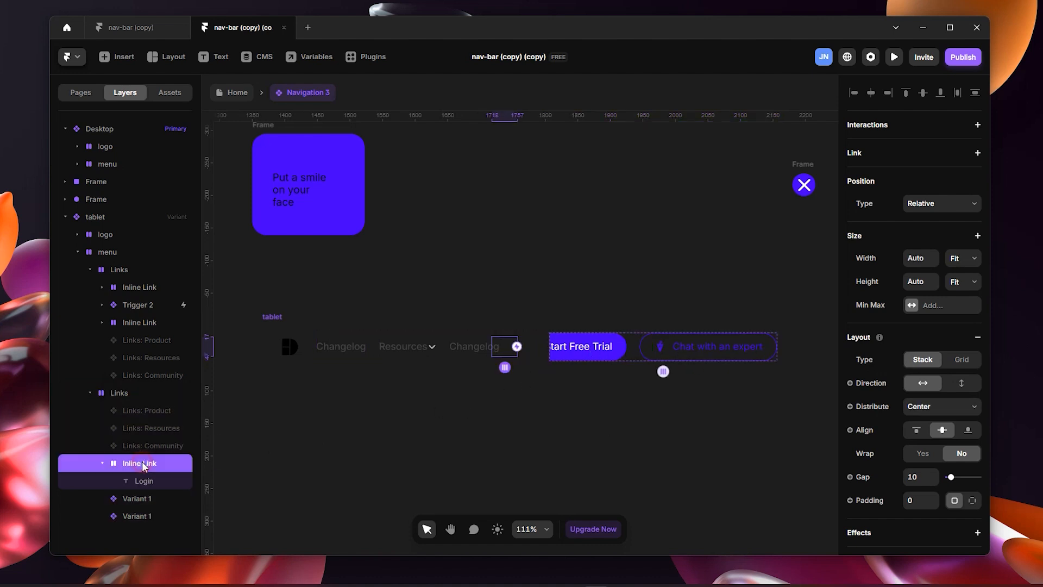
click(128, 393)
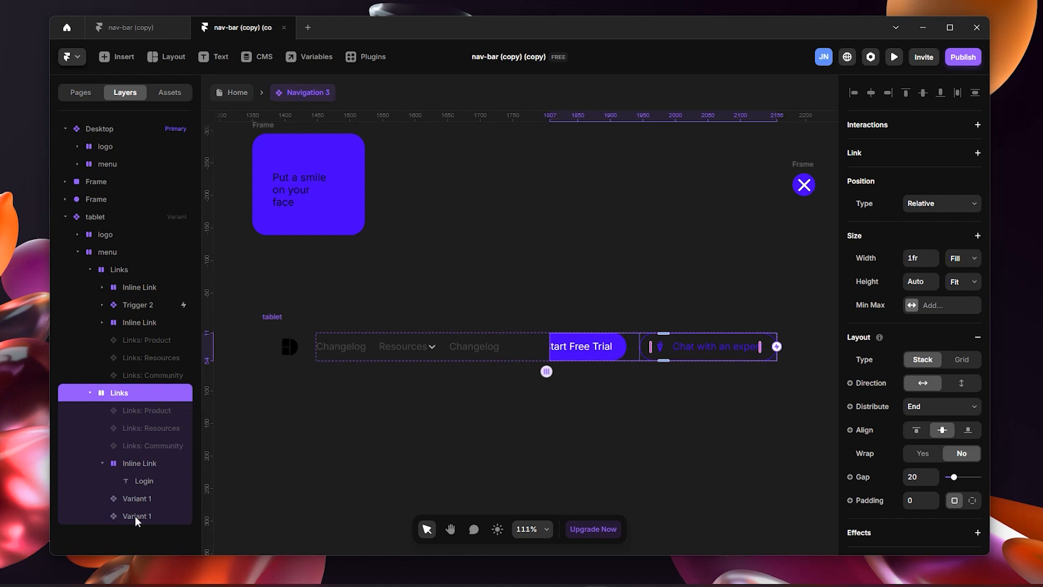
click(146, 499)
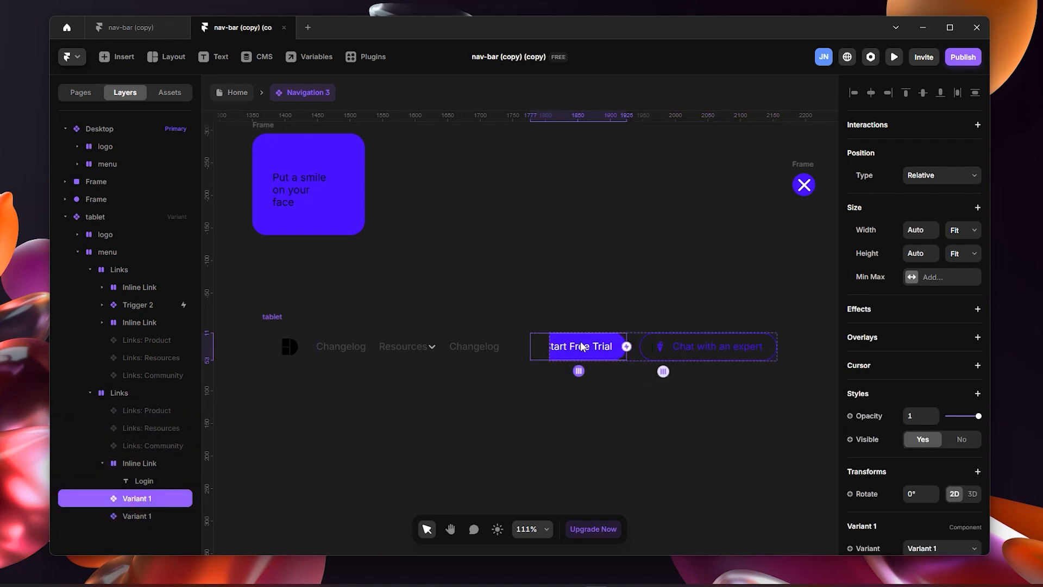
Hide the "Chat with an expert" button in the tablet variant, then reselect the whole variant
click(135, 520)
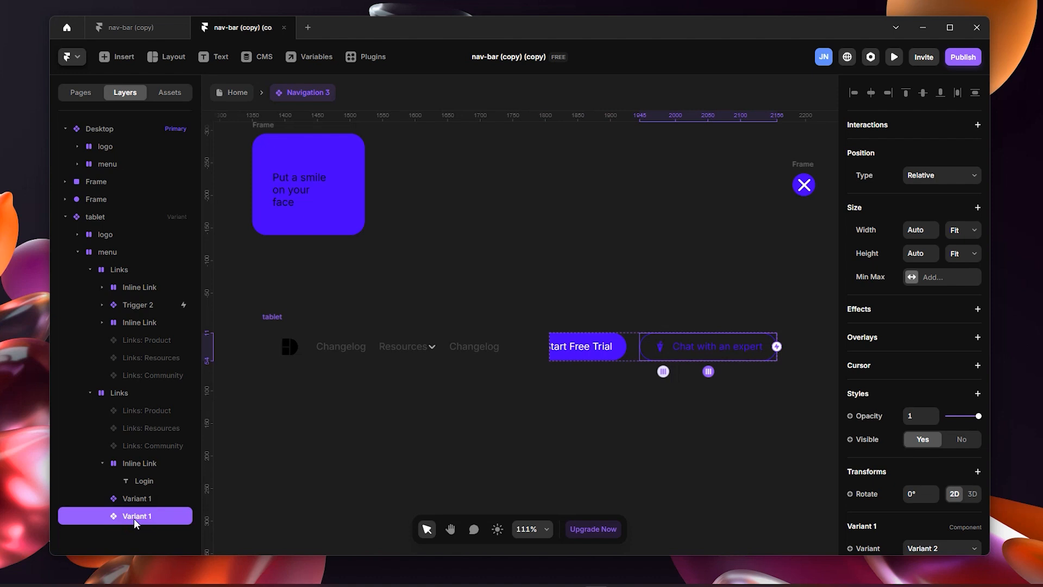
right_click(141, 514)
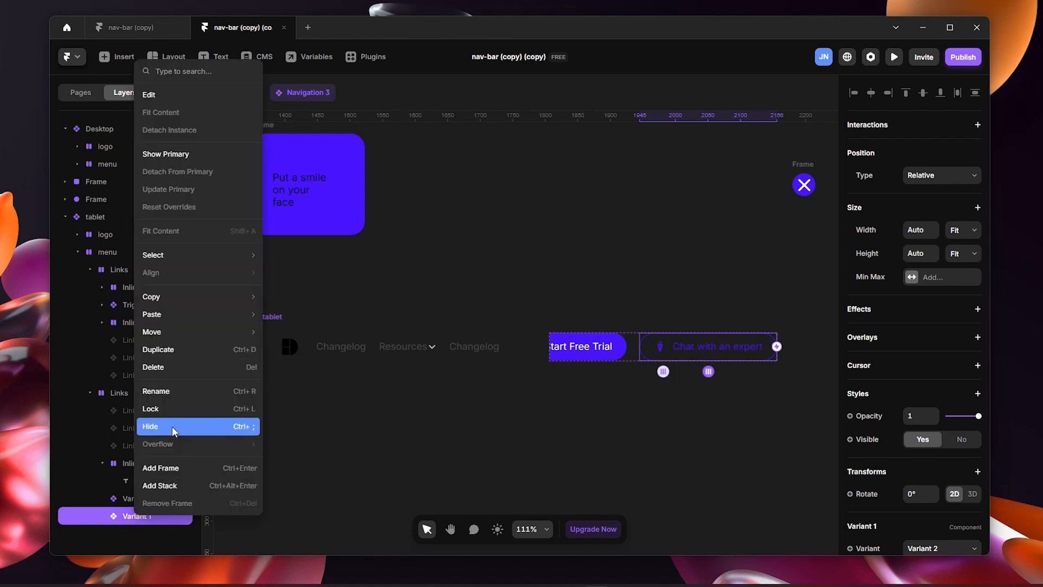
right_click(125, 518)
right_click(127, 516)
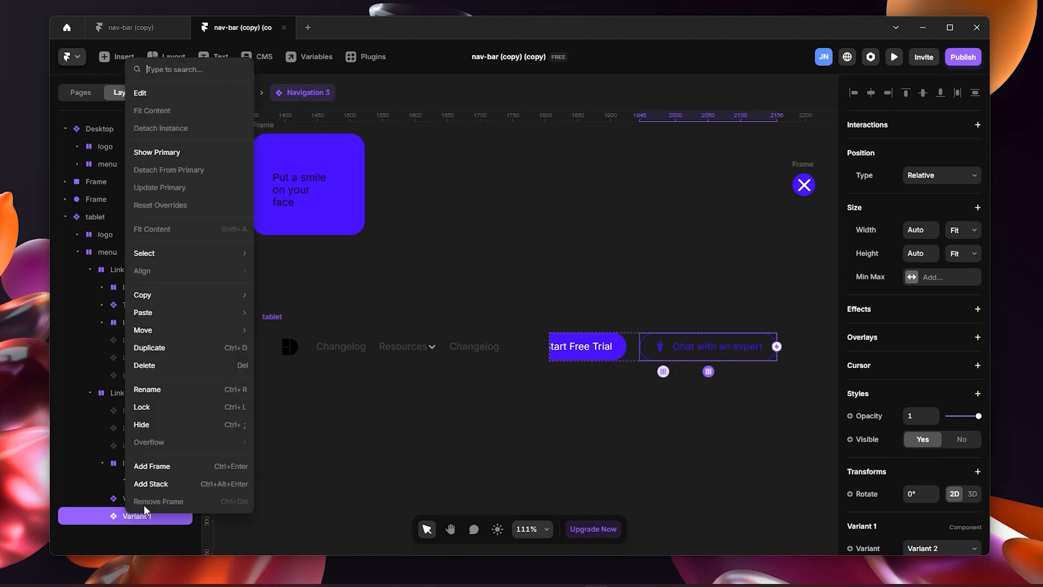
click(159, 423)
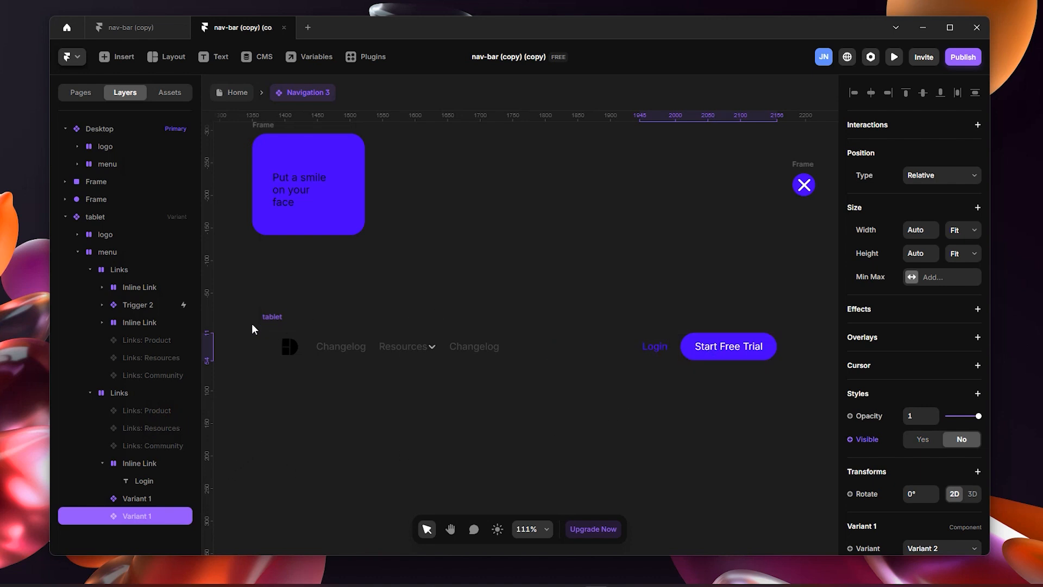
click(272, 316)
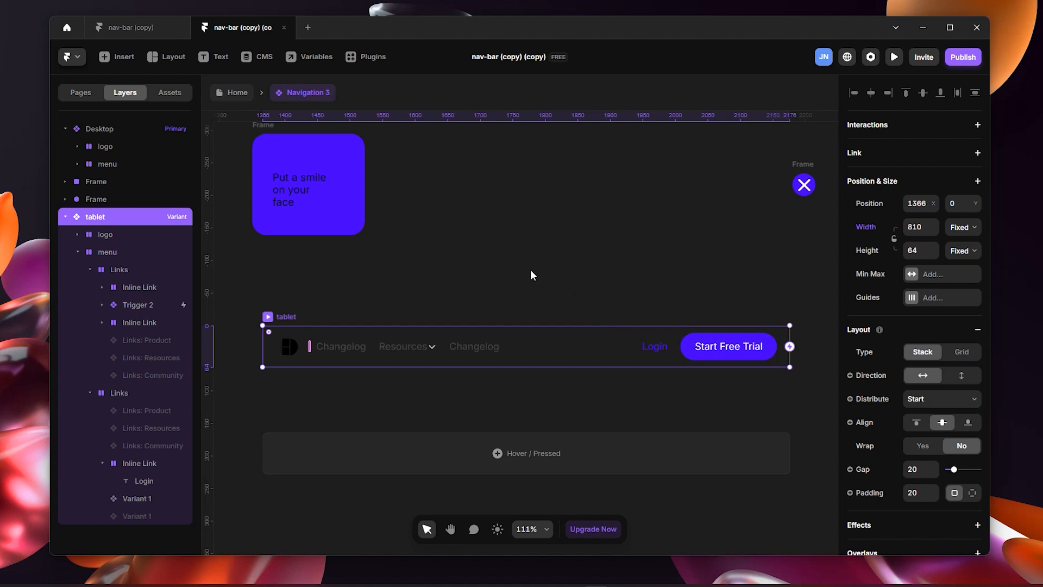
Return to the Home page and check the variant options of the navigation bar on the Tablet breakpoint
click(237, 93)
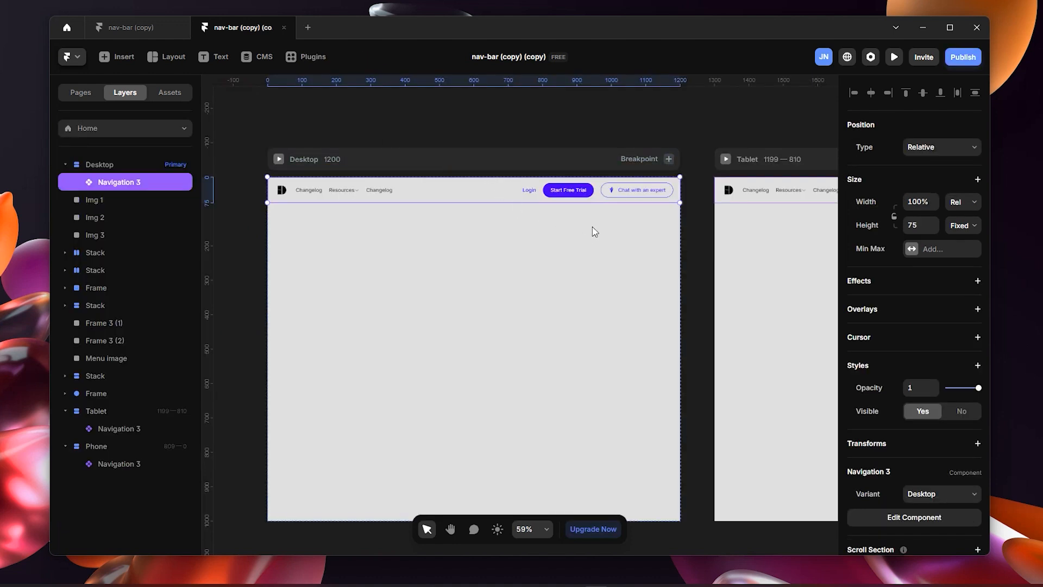
scroll(696, 130, right, 6)
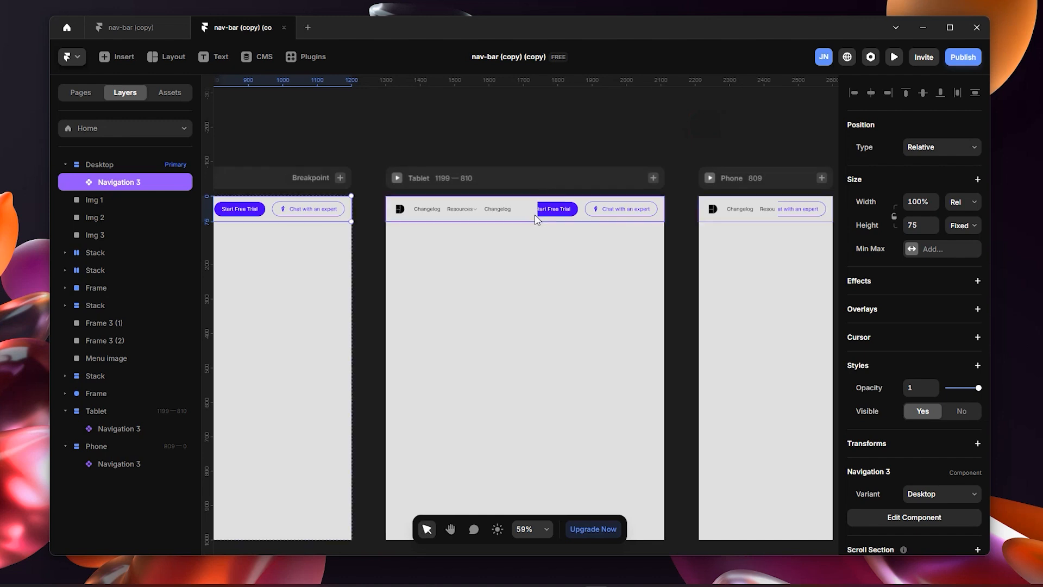
scroll(547, 227, up, 2)
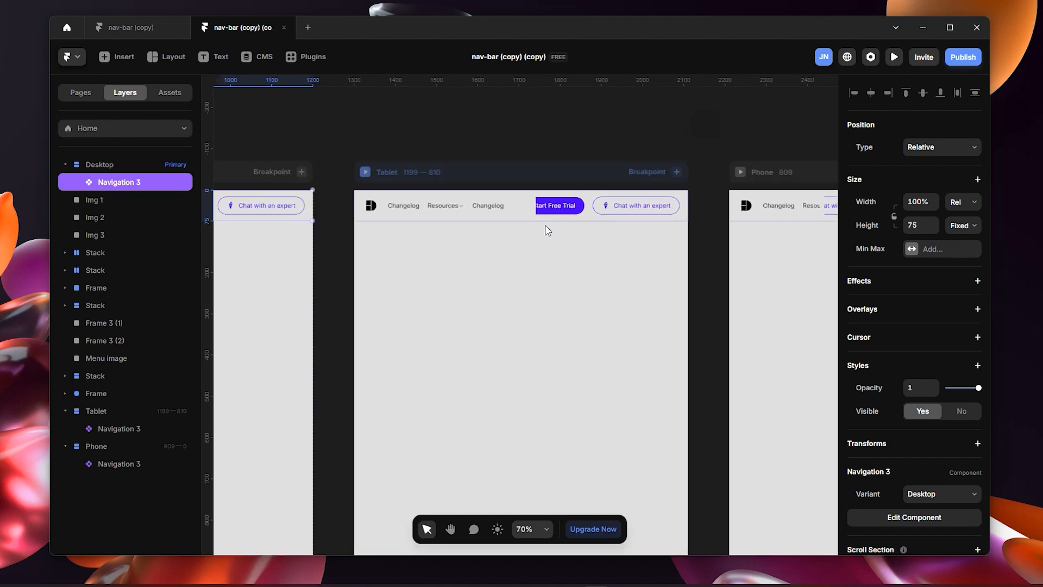
scroll(547, 227, up, 3)
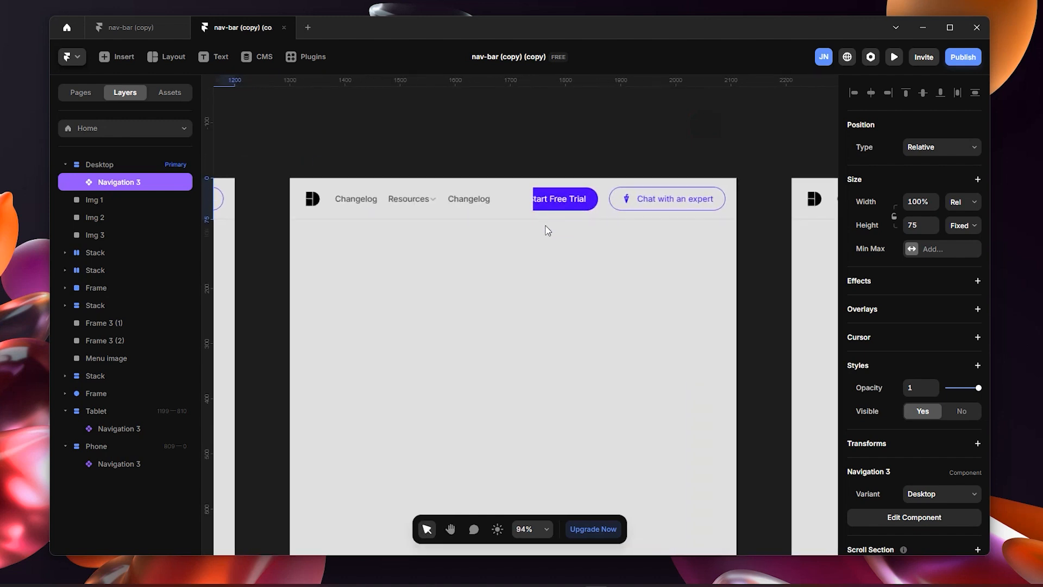
click(399, 195)
click(938, 495)
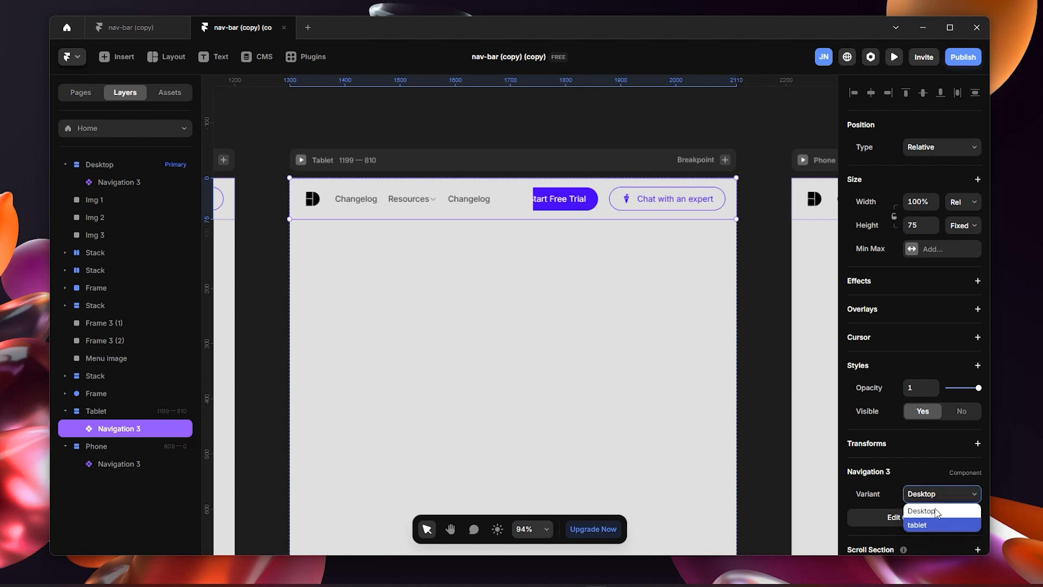
click(877, 472)
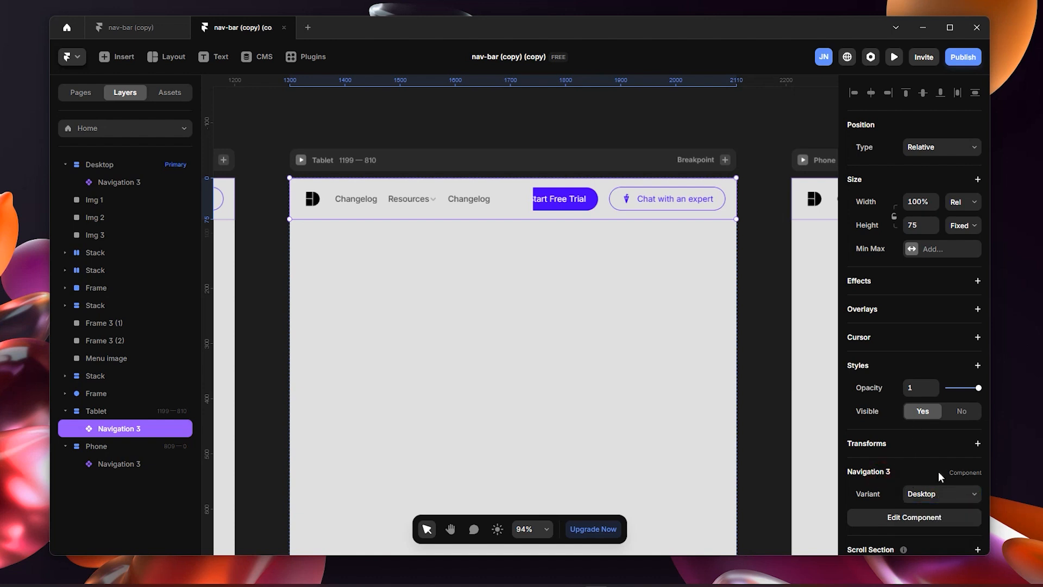
Assign the tablet variant to the Tablet breakpoint's navigation bar and test its Resources dropdown in the preview
click(926, 494)
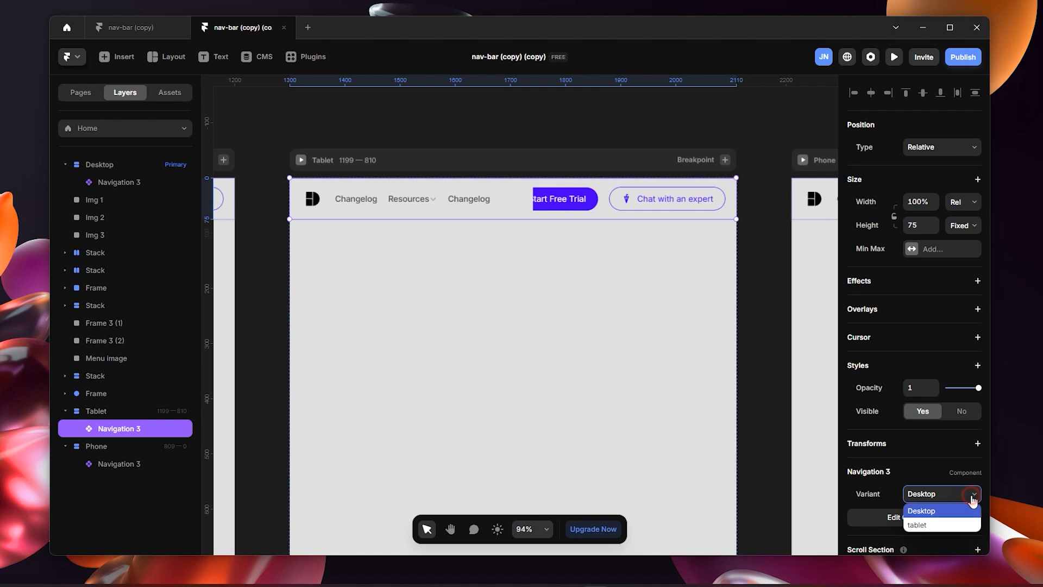
click(928, 524)
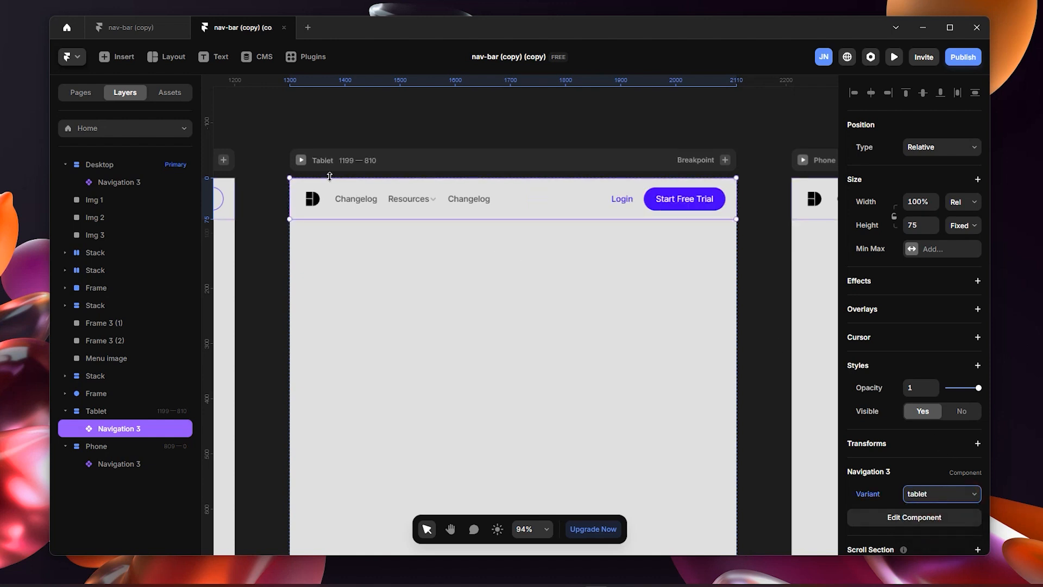
click(301, 161)
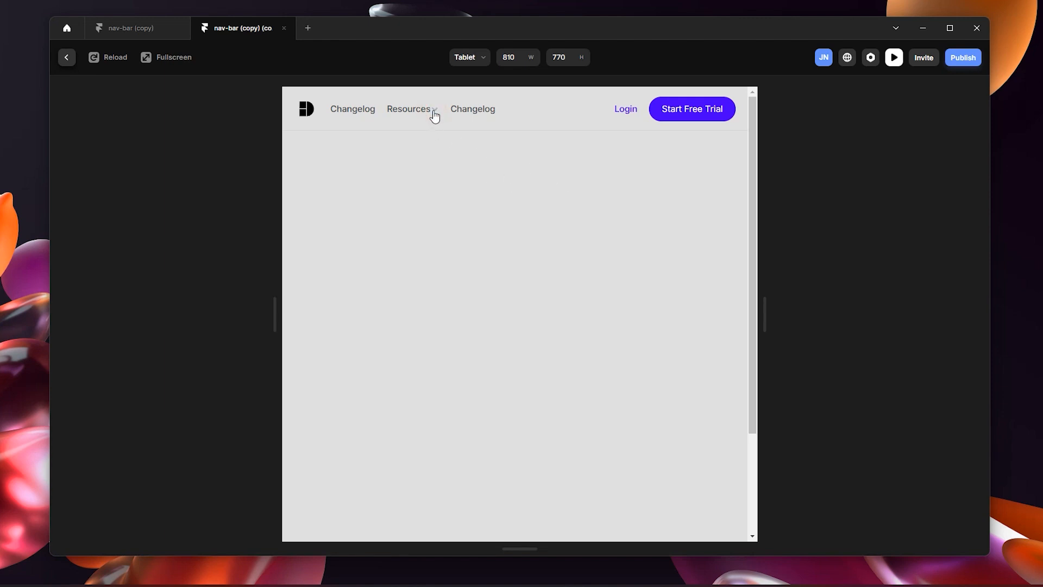
click(411, 111)
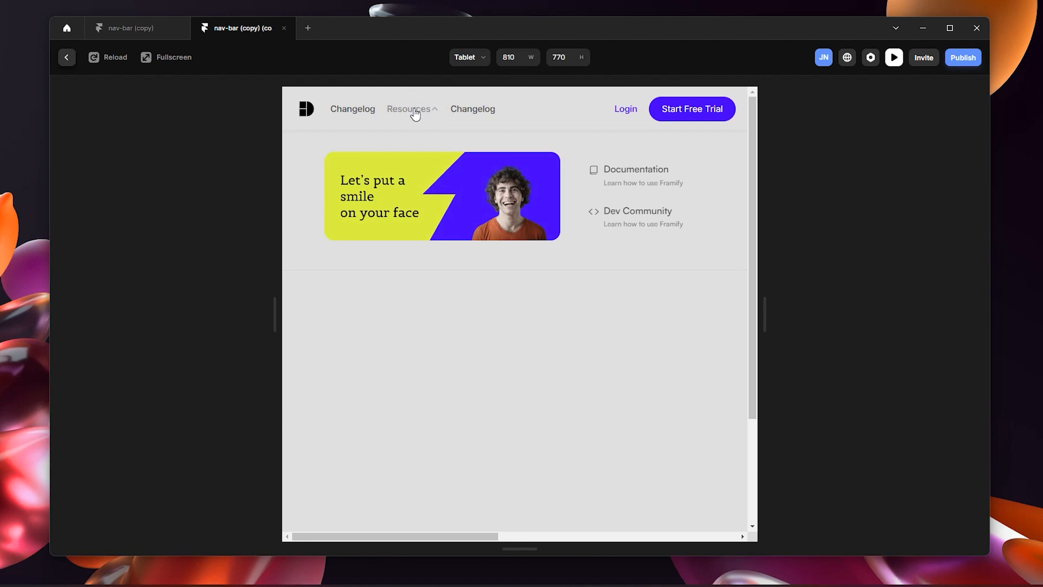
click(415, 112)
click(68, 55)
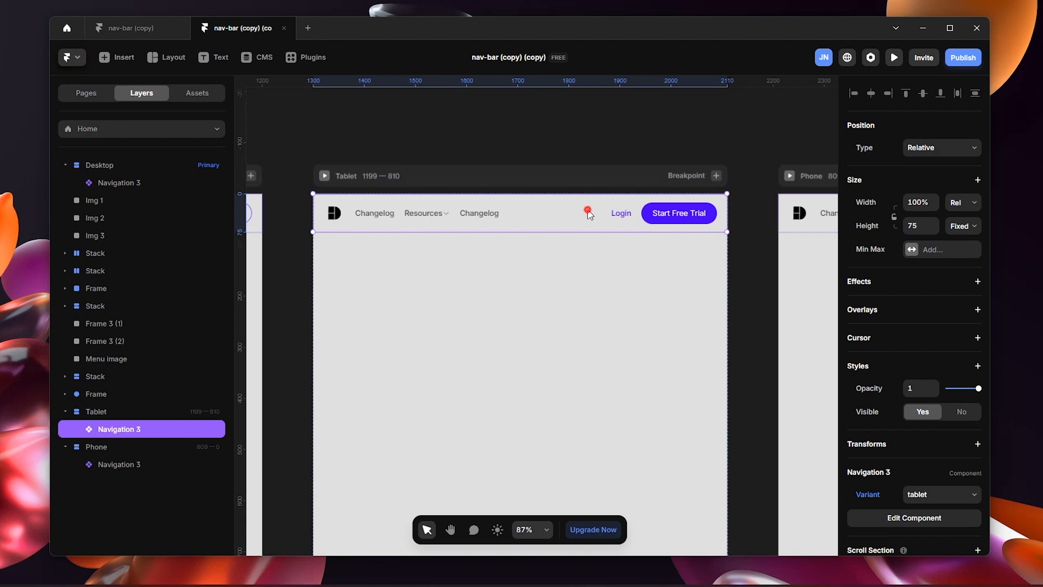
Open the Links: Resources overlay of the tablet variant's Resources trigger for editing
double_click(587, 210)
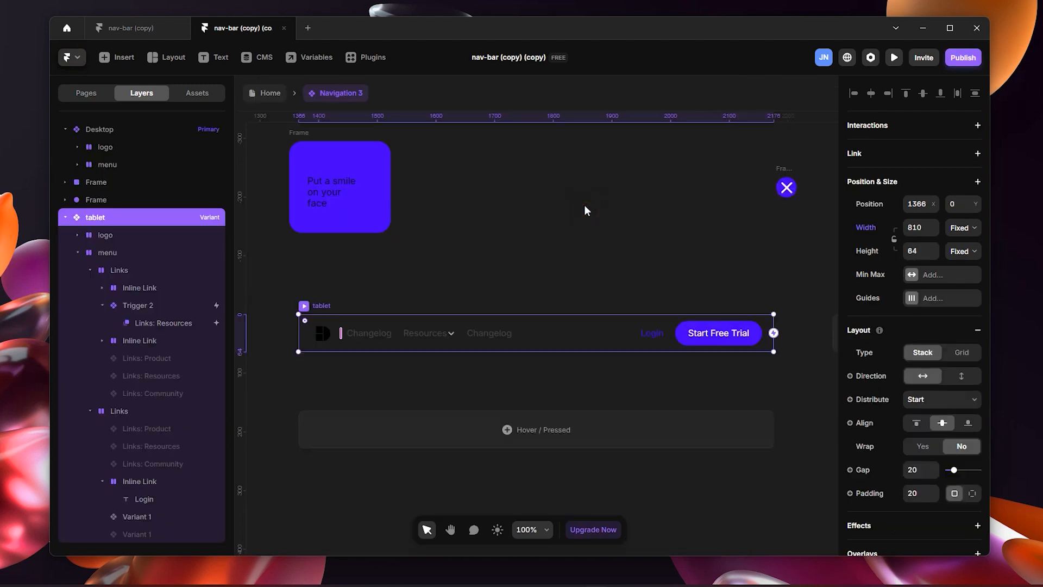
click(438, 336)
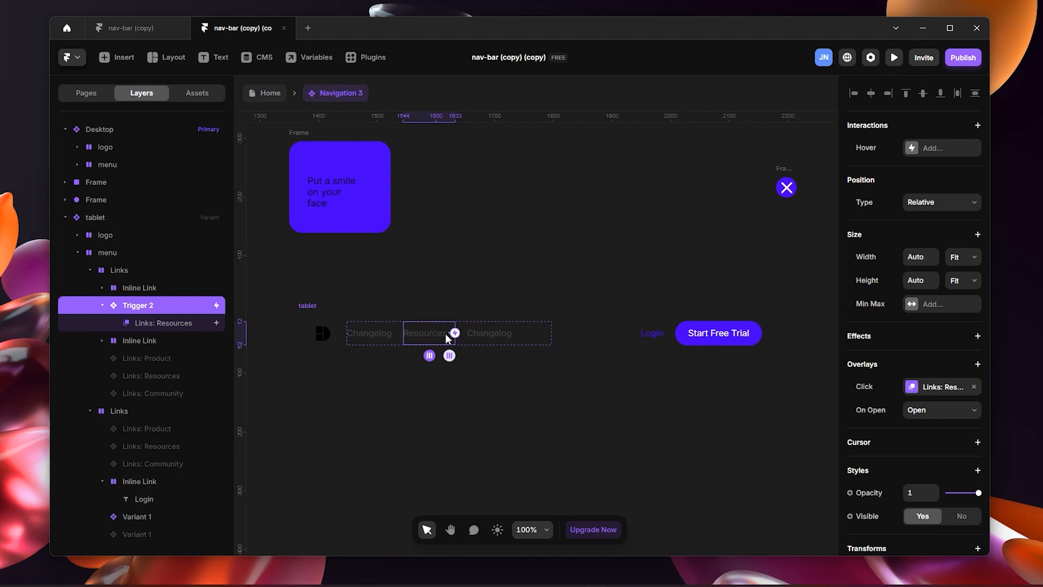
click(175, 324)
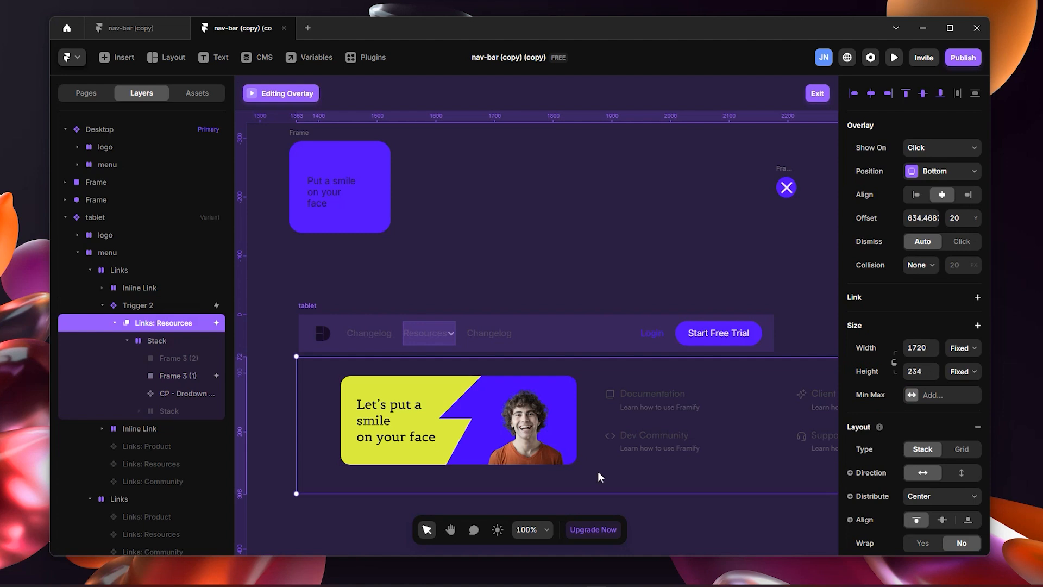
scroll(594, 445, down, 5)
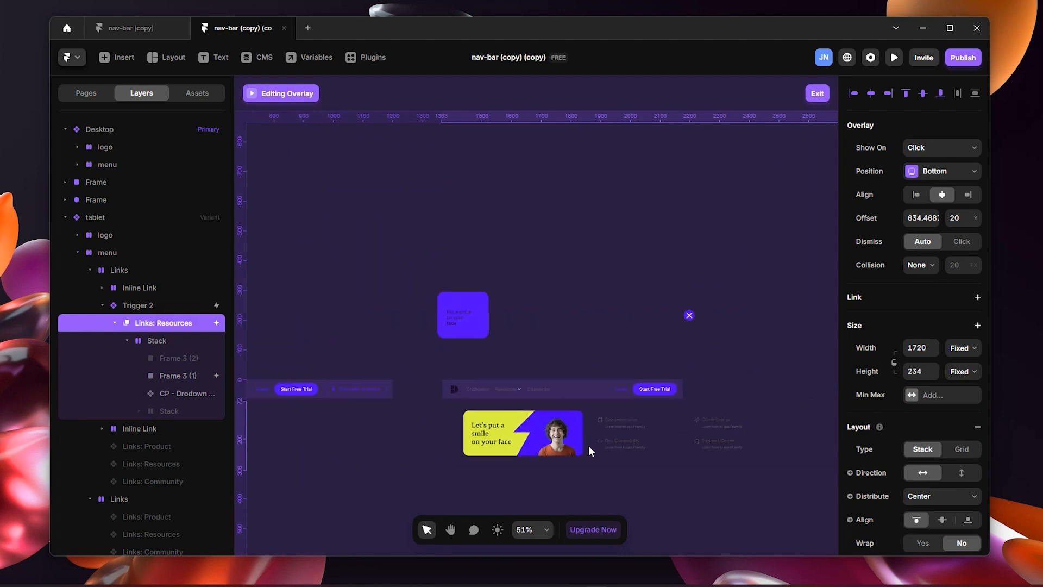
scroll(589, 446, down, 2)
drag(690, 301, 583, 267)
scroll(455, 432, up, 1)
scroll(462, 420, up, 5)
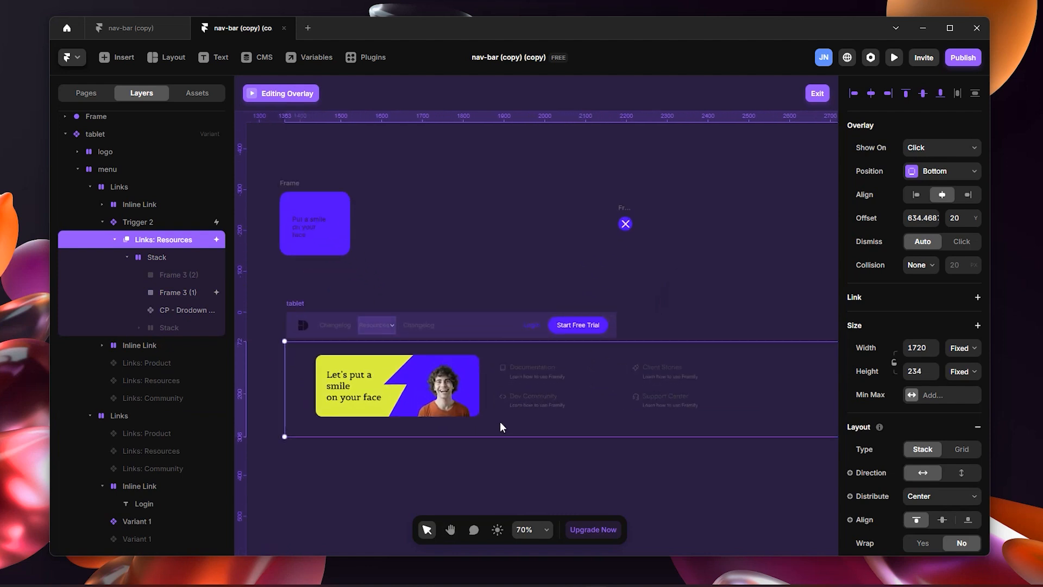
Shrink the overlay's promo image to about 303 × 115 and its dropdown links component to about 401 × 139
click(464, 405)
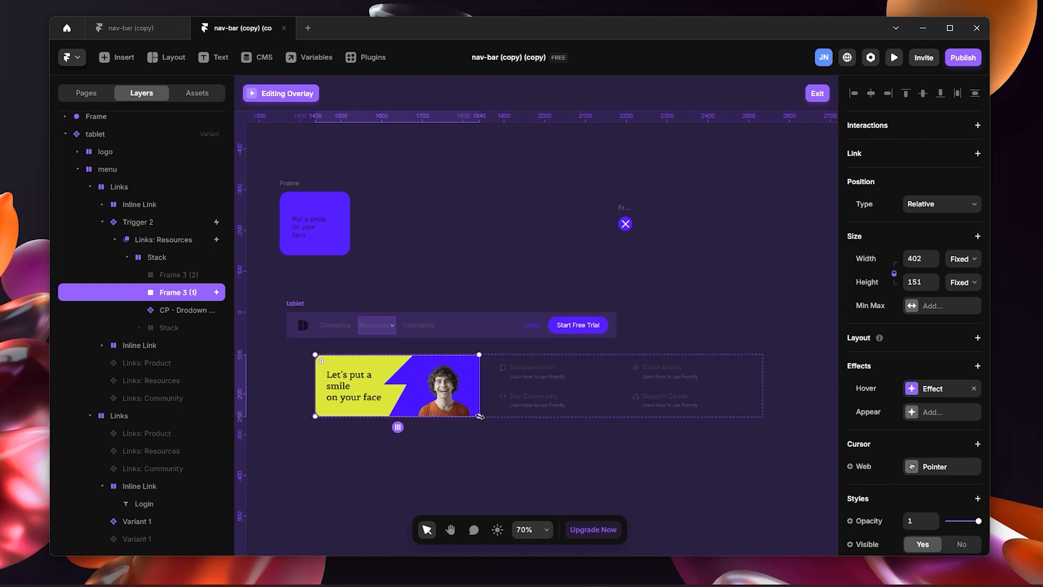
drag(480, 417, 439, 407)
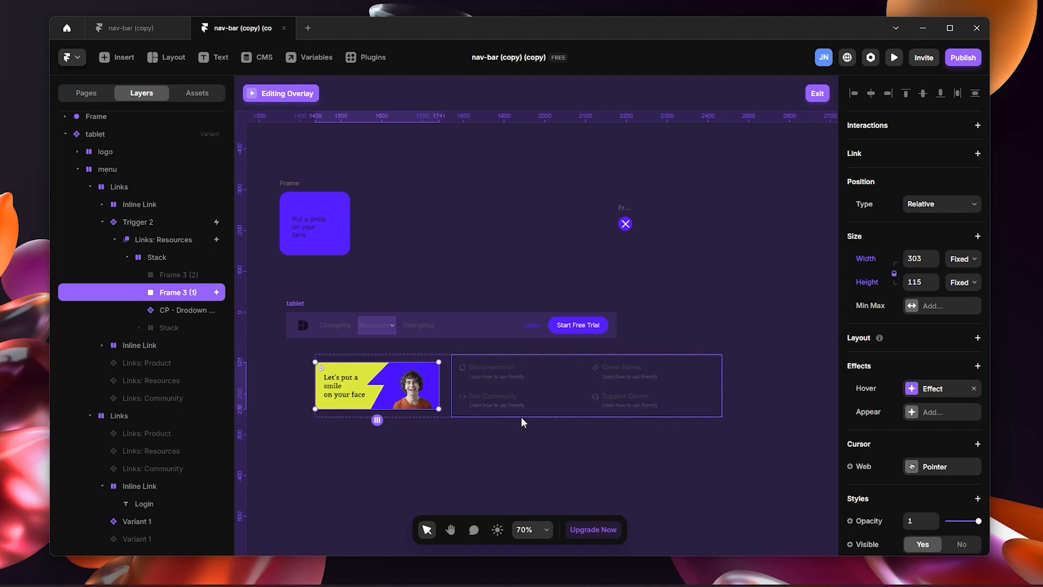
click(565, 411)
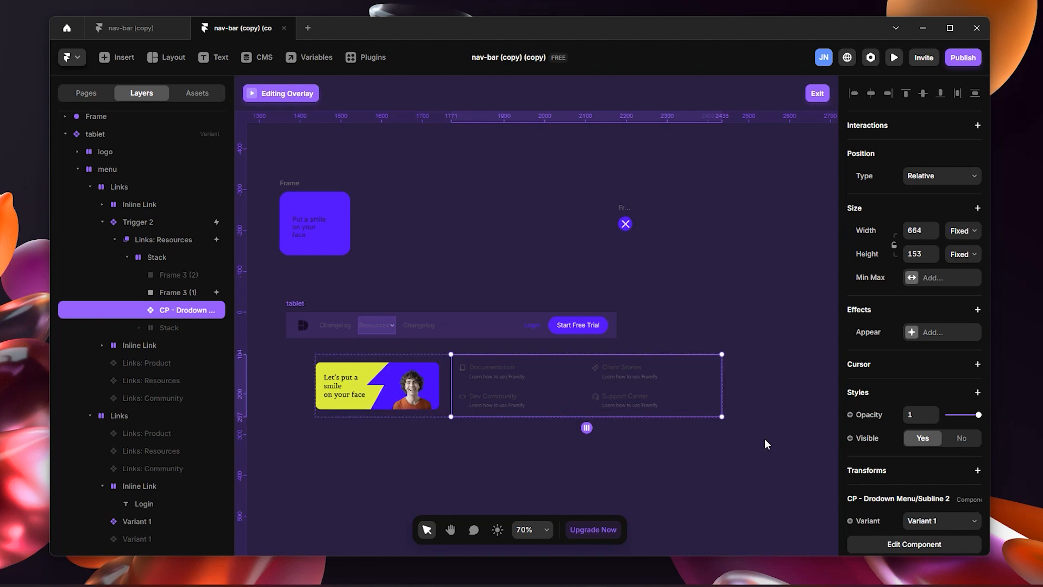
drag(722, 416, 615, 391)
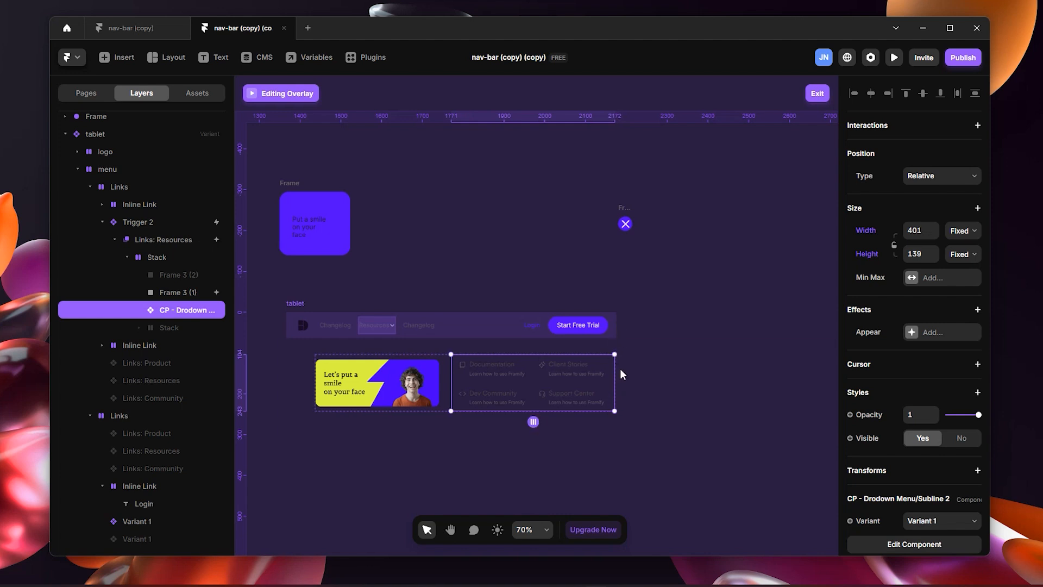
Move the overlay's stack to 32 from the left and 20 from the top, and reduce the overlay's height to about 178
click(444, 380)
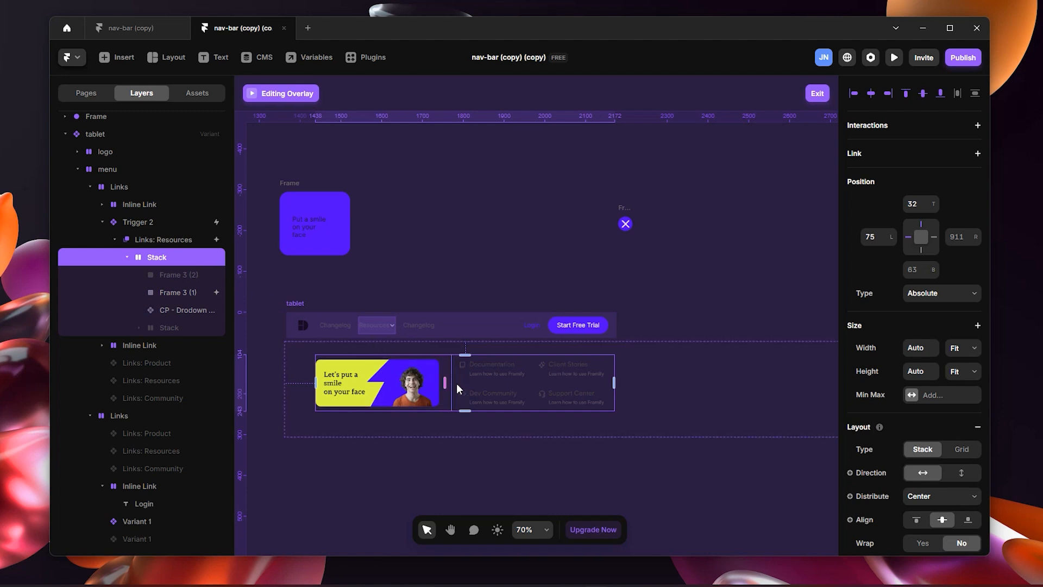
drag(451, 376, 432, 368)
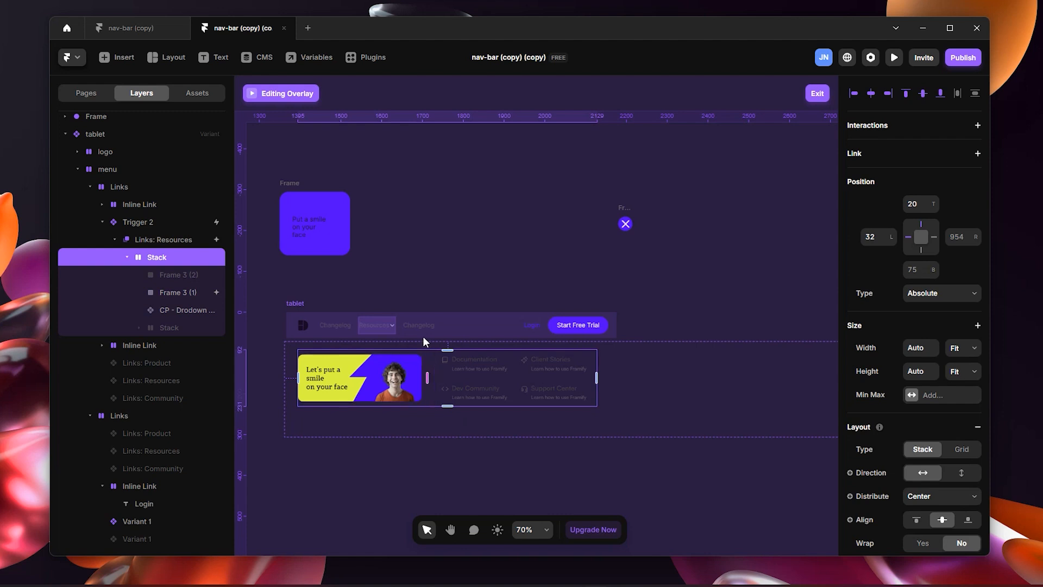
click(472, 426)
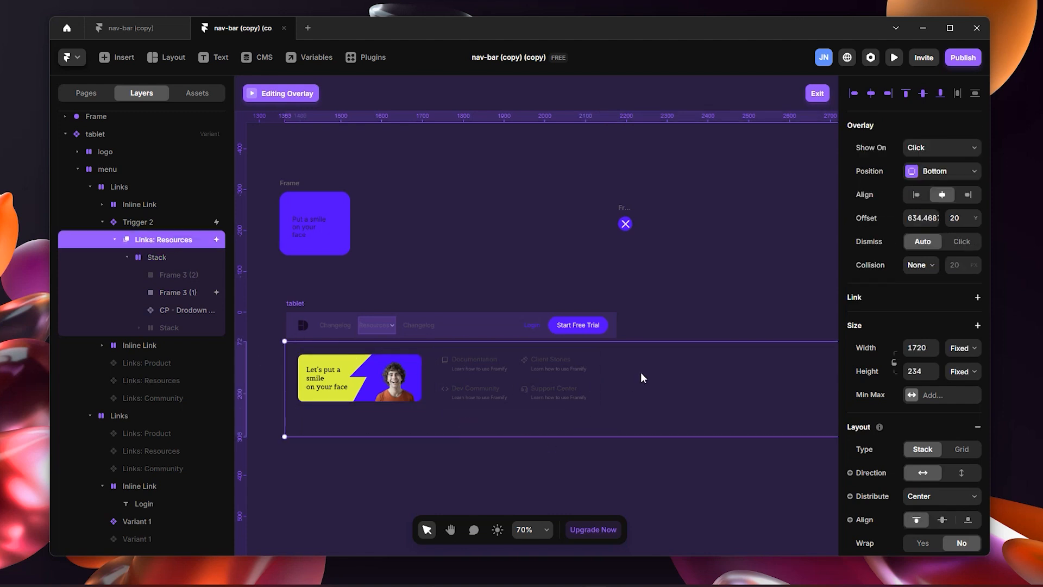
drag(639, 436, 636, 413)
click(814, 97)
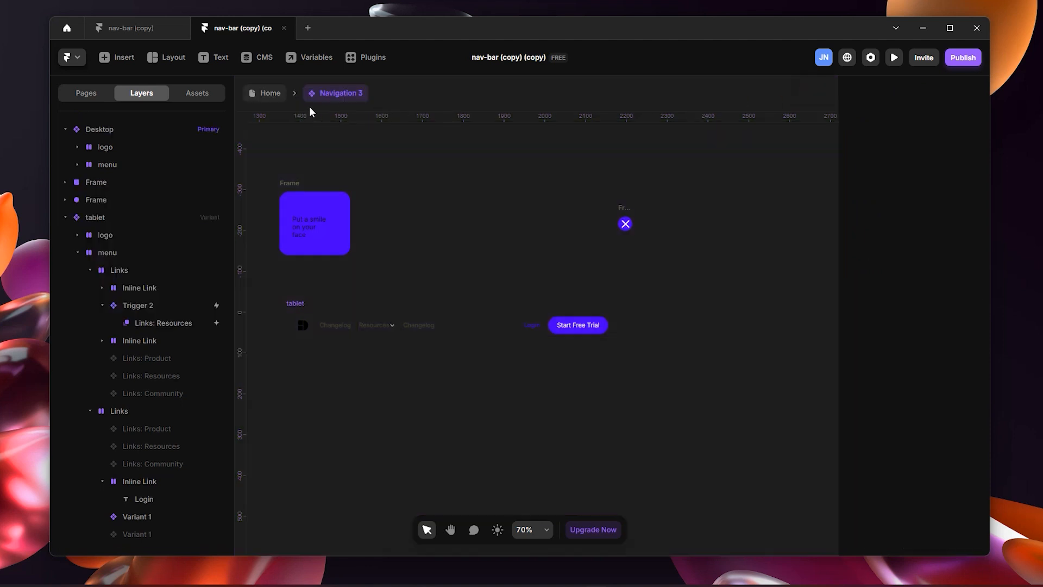
Return to the Home page and check the resized Resources dropdown in the Tablet breakpoint's preview
click(274, 97)
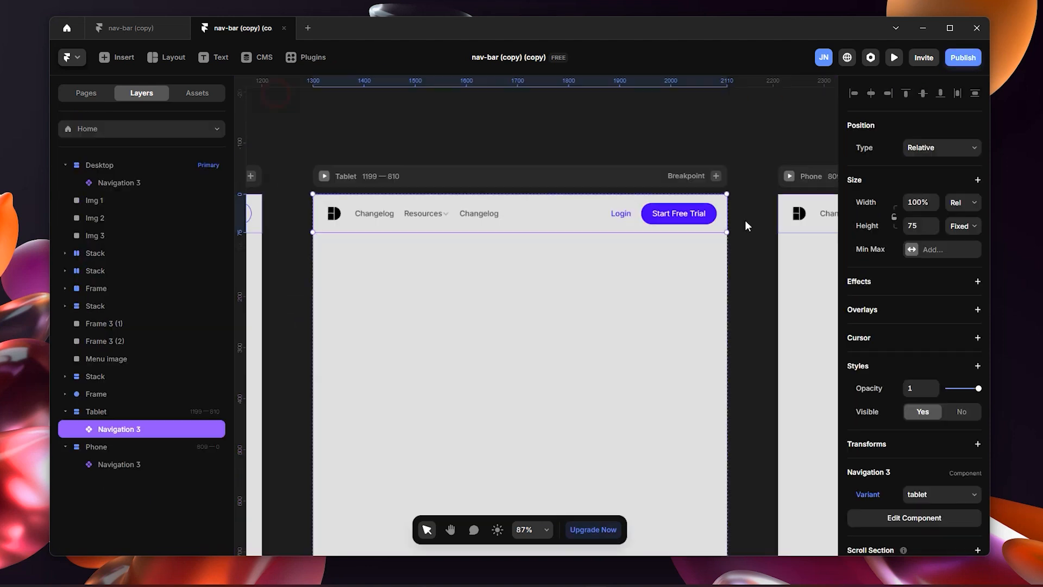
click(324, 177)
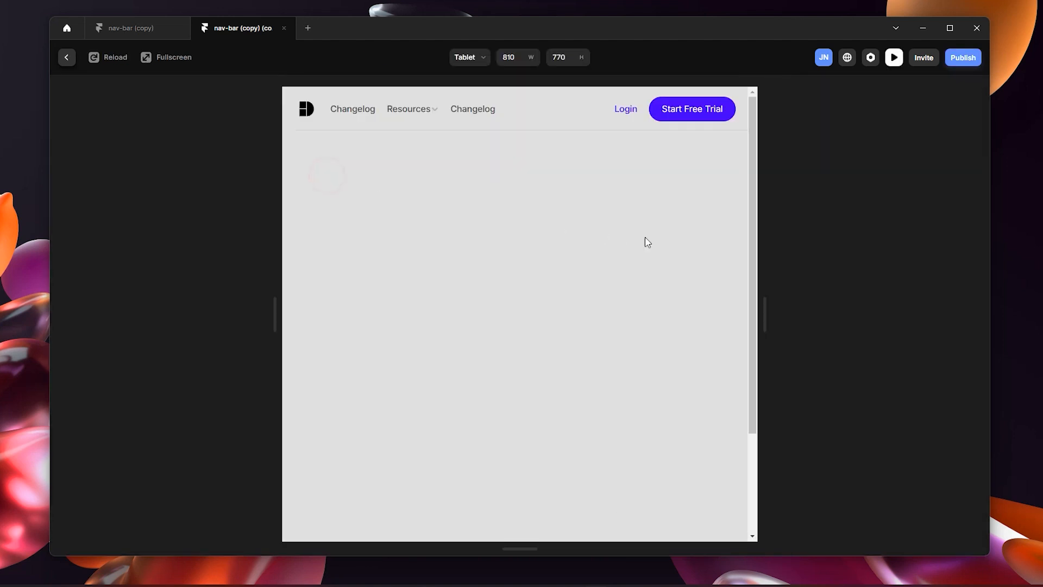
click(434, 111)
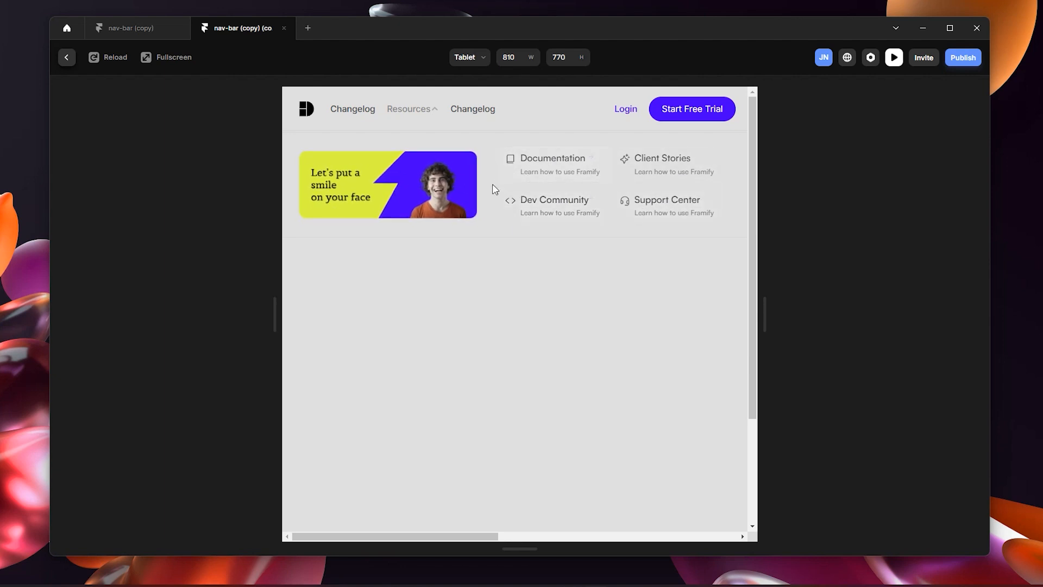
click(67, 57)
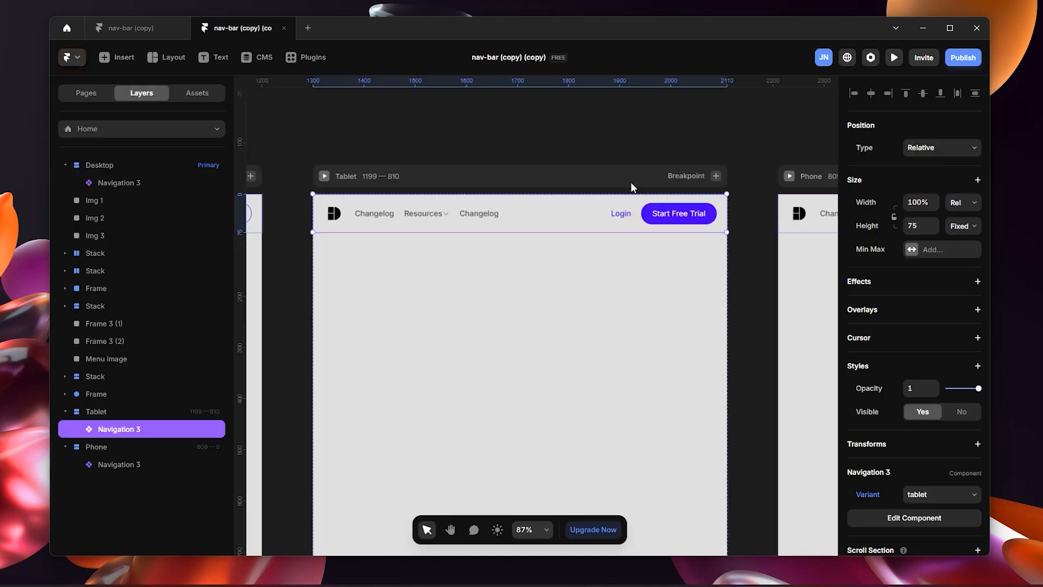
Reopen the tablet variant's Resources overlay and narrow the stack gap between the promo image and the links
click(551, 221)
double_click(550, 221)
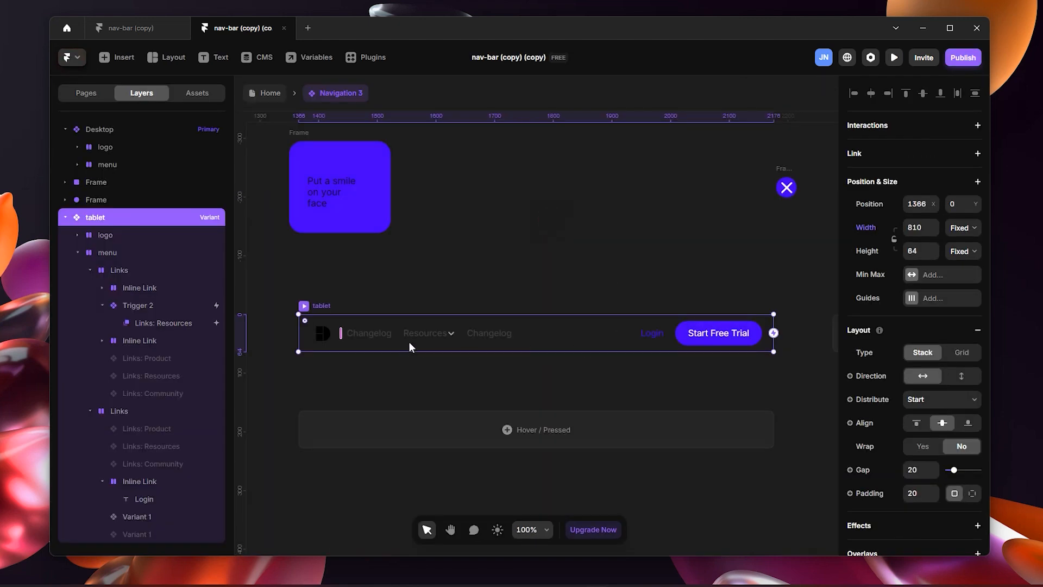
click(443, 339)
click(187, 319)
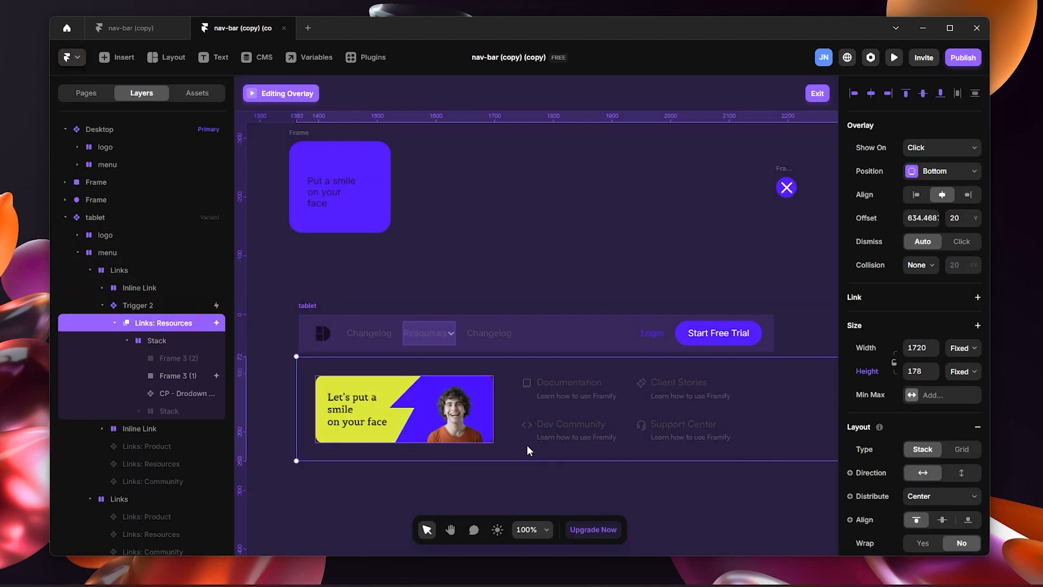
click(508, 419)
drag(502, 411, 491, 411)
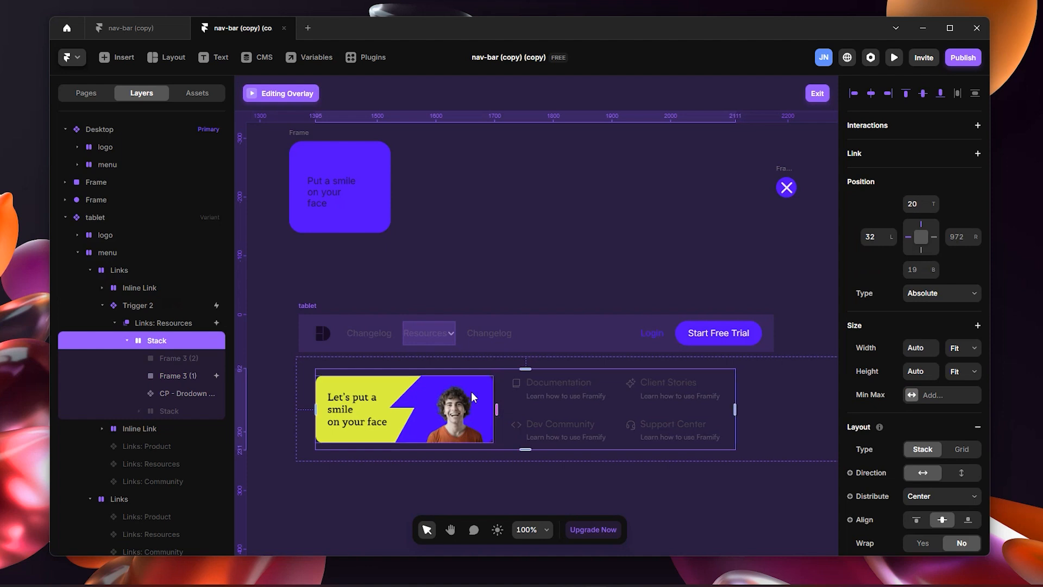
click(822, 94)
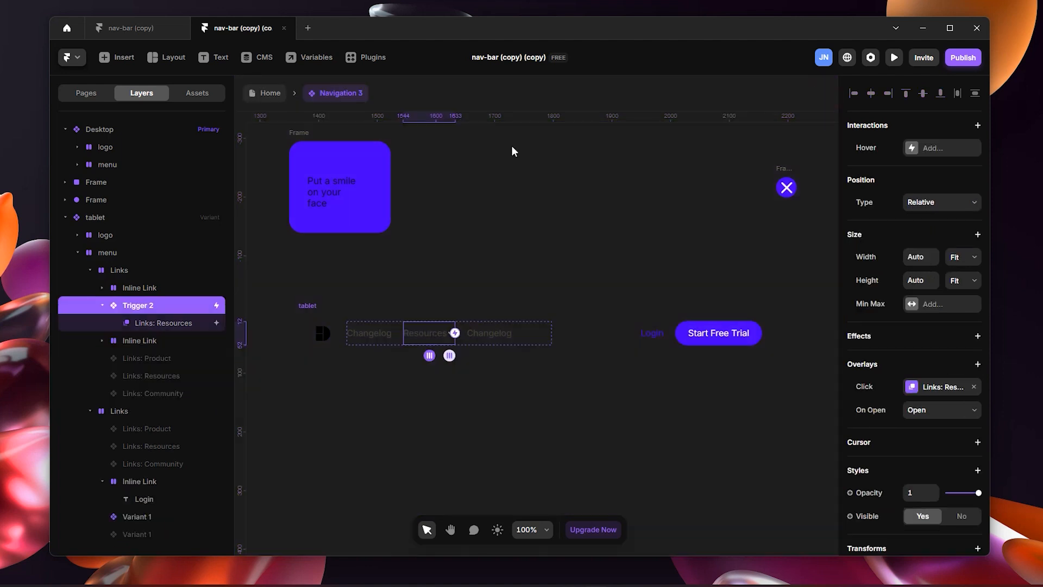
Return to the Home page and examine how the navigation bar fits on the Phone breakpoint
click(270, 92)
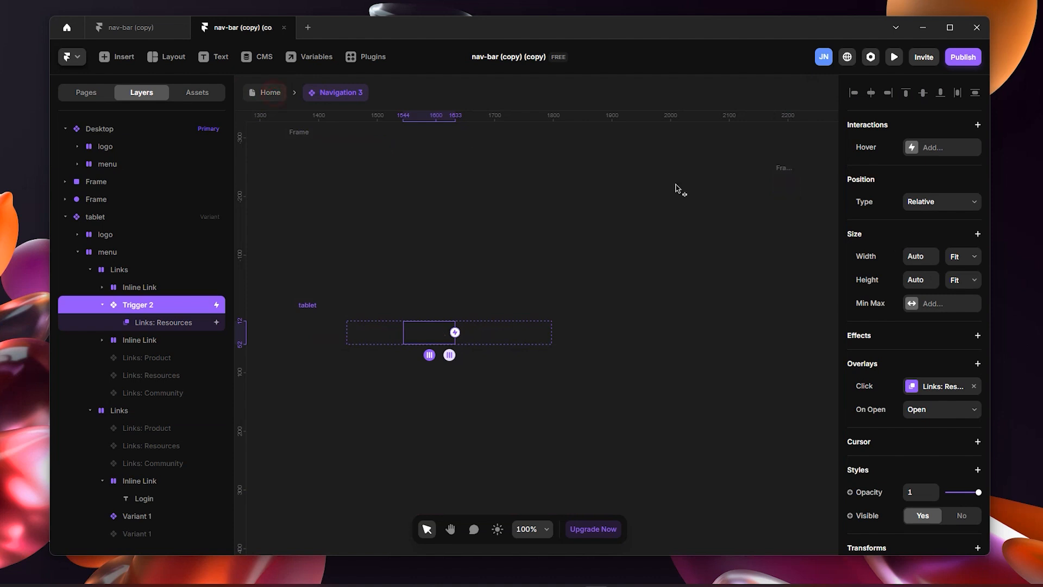
drag(726, 134, 487, 136)
drag(624, 142, 534, 144)
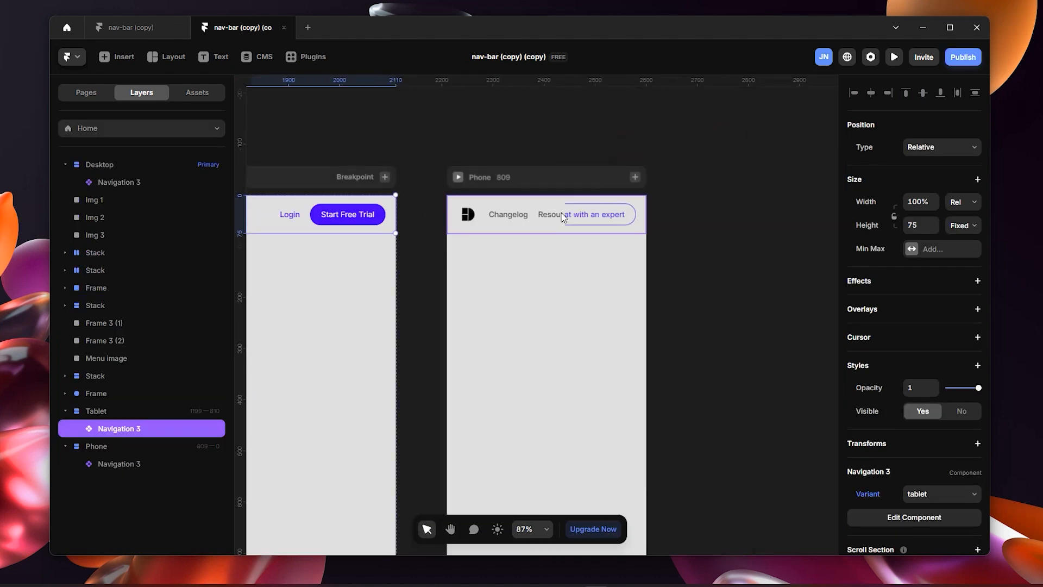
scroll(578, 240, up, 4)
scroll(565, 289, down, 4)
Open the navigation component from the Phone breakpoint and add a new variant beside the tablet one
double_click(578, 218)
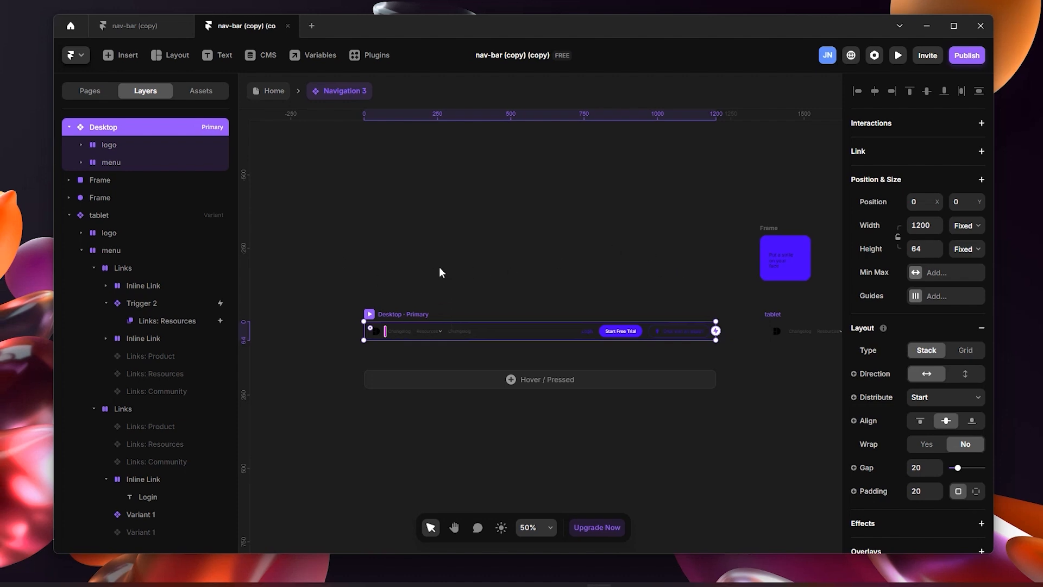
key(h)
drag(482, 272, 304, 276)
drag(384, 263, 233, 243)
drag(525, 289, 430, 297)
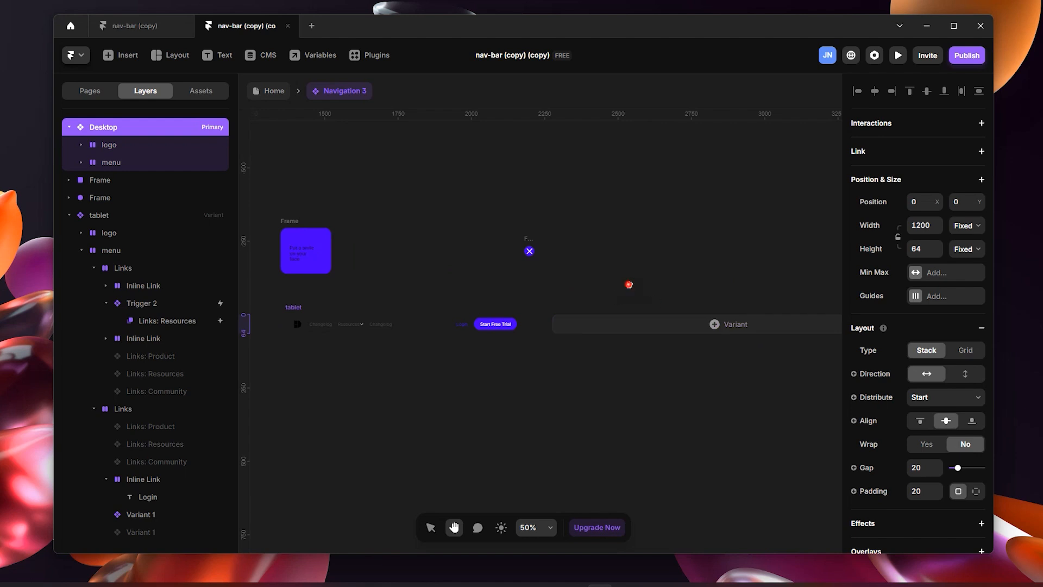
scroll(629, 284, left, 10)
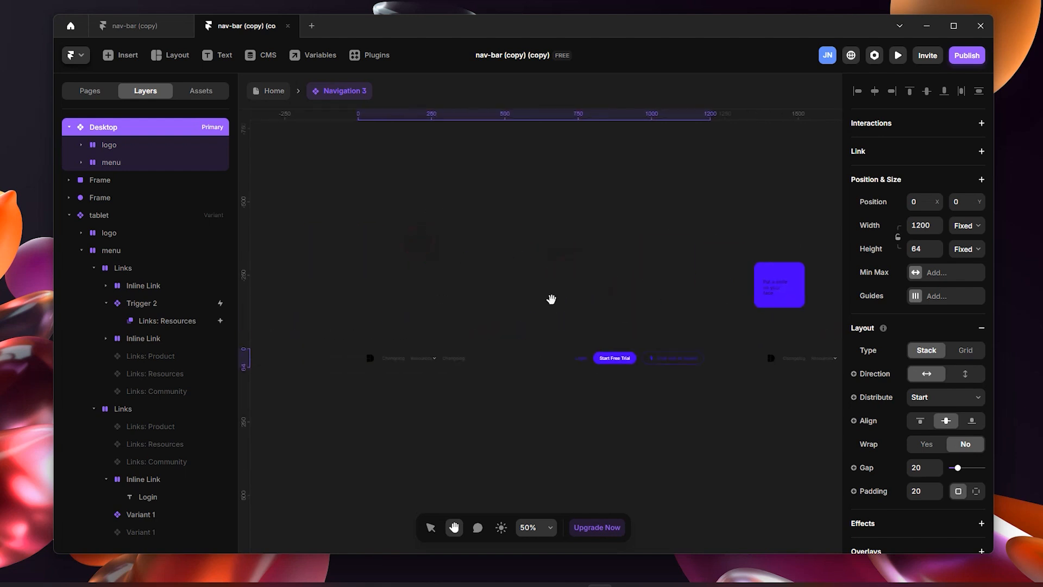
drag(649, 281, 260, 337)
drag(732, 338, 512, 328)
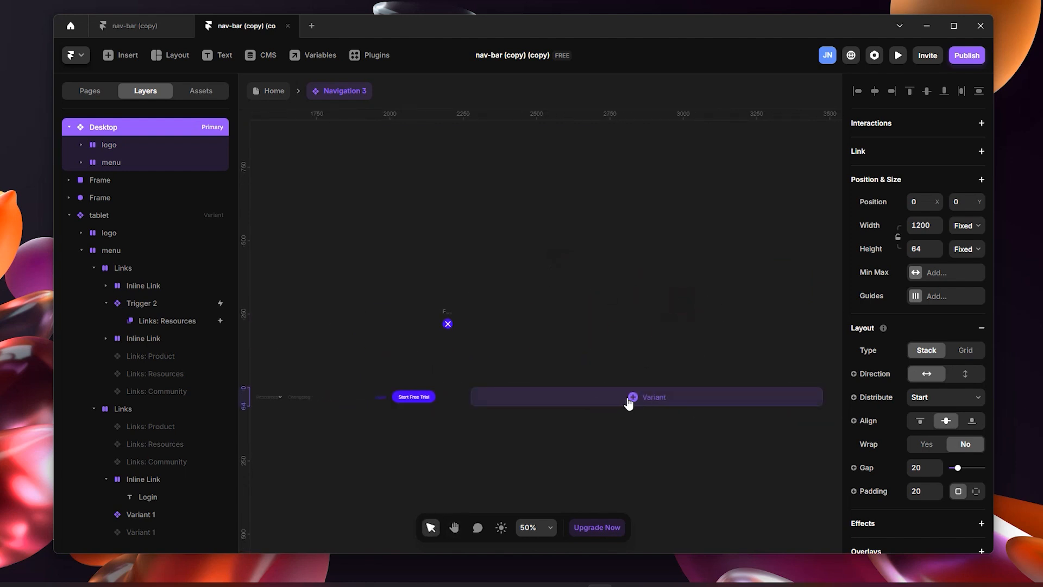
click(630, 398)
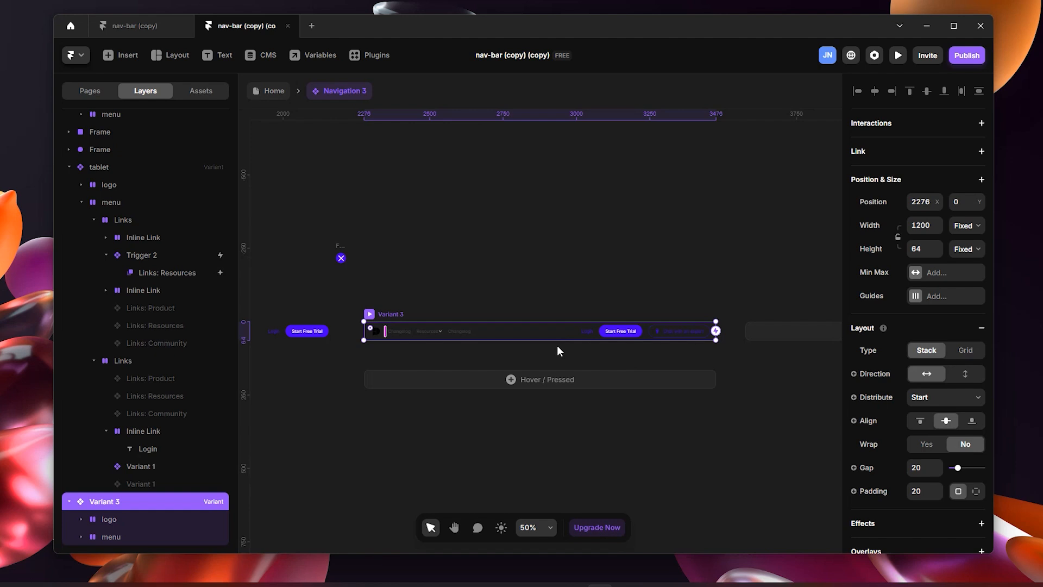
Rename the new navigation variant as Phone open
scroll(557, 345, up, 2)
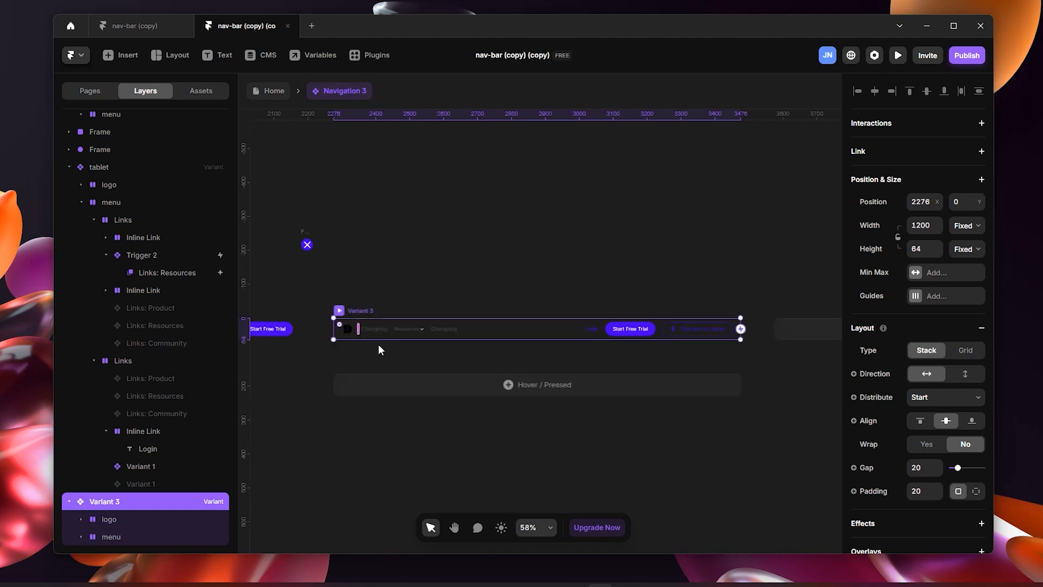
double_click(141, 500)
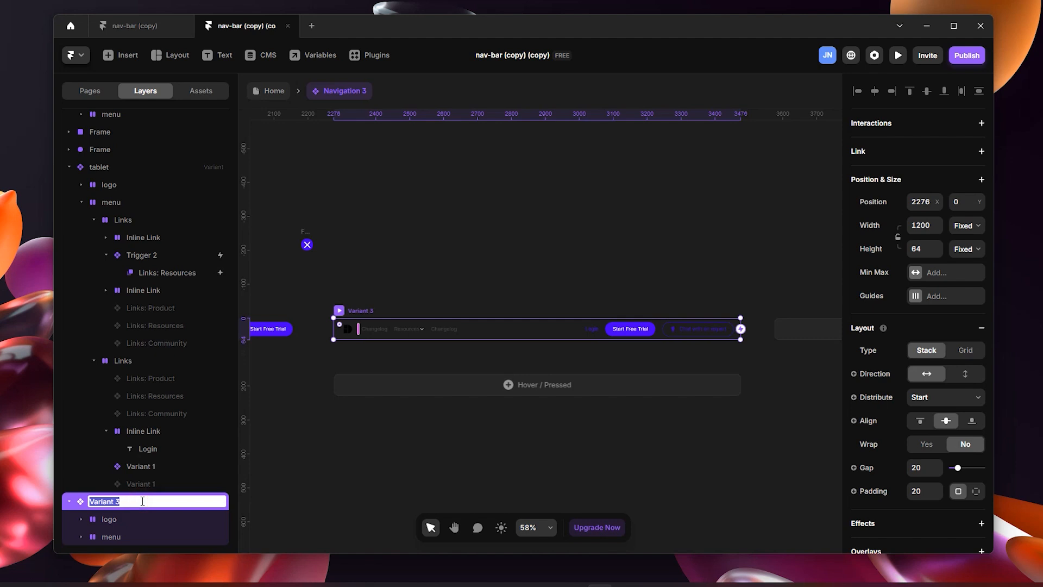
text(phone)
key(Return)
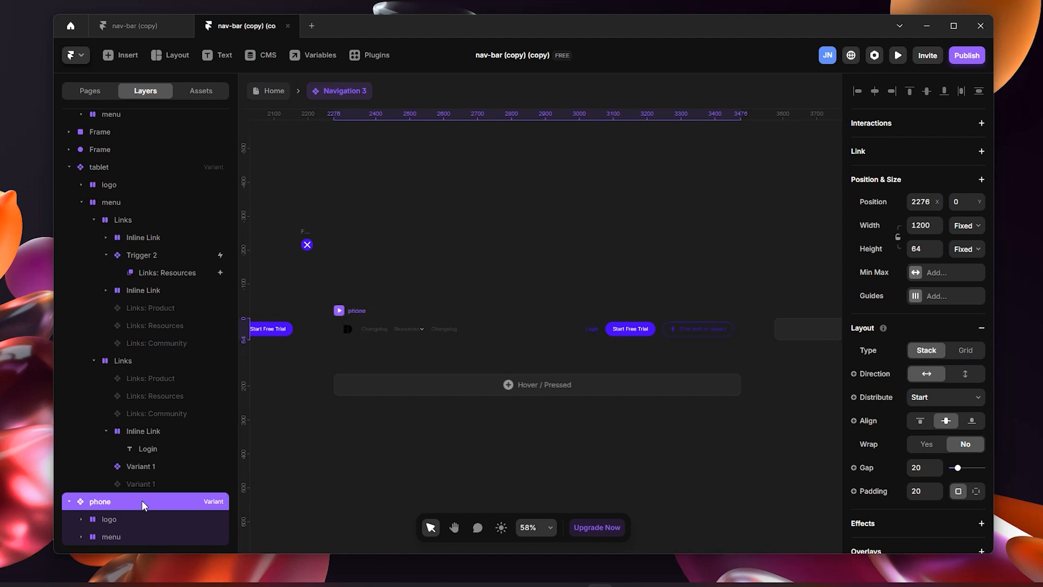
double_click(142, 500)
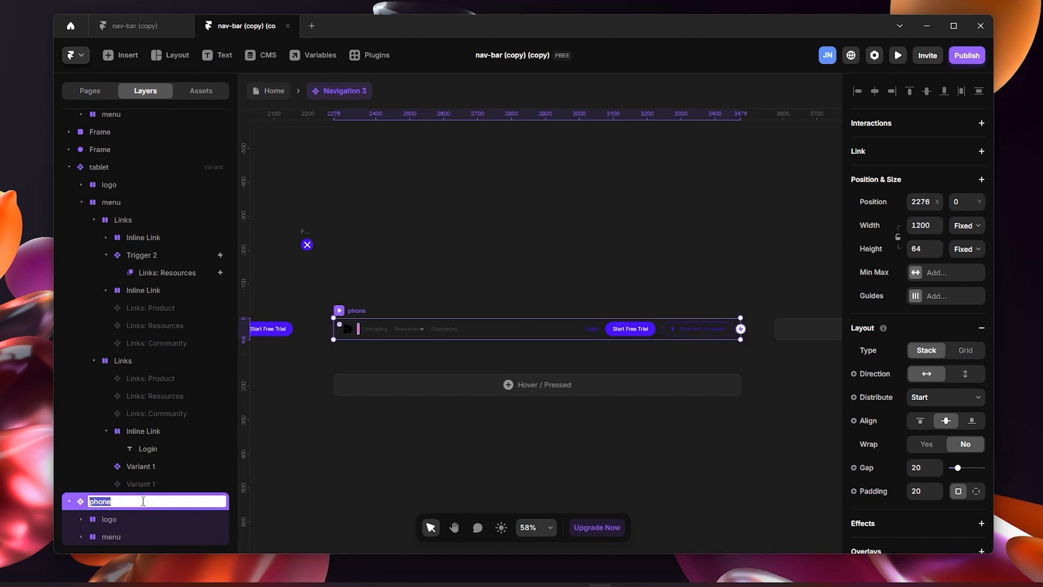
key(BackSpace)
text(Phon)
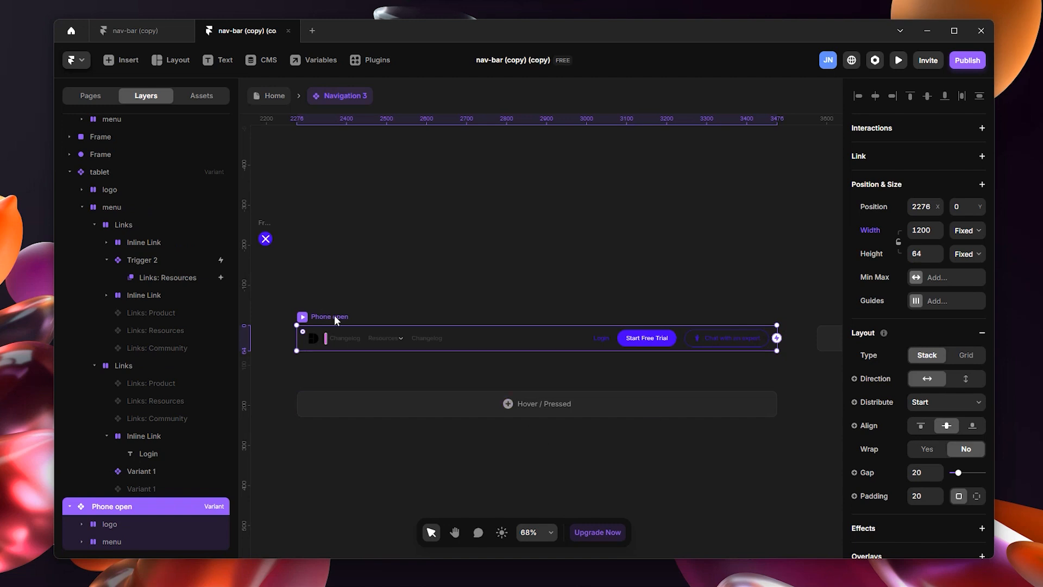
Set the Phone open variant's width to 390
click(926, 230)
text(390)
key(Return)
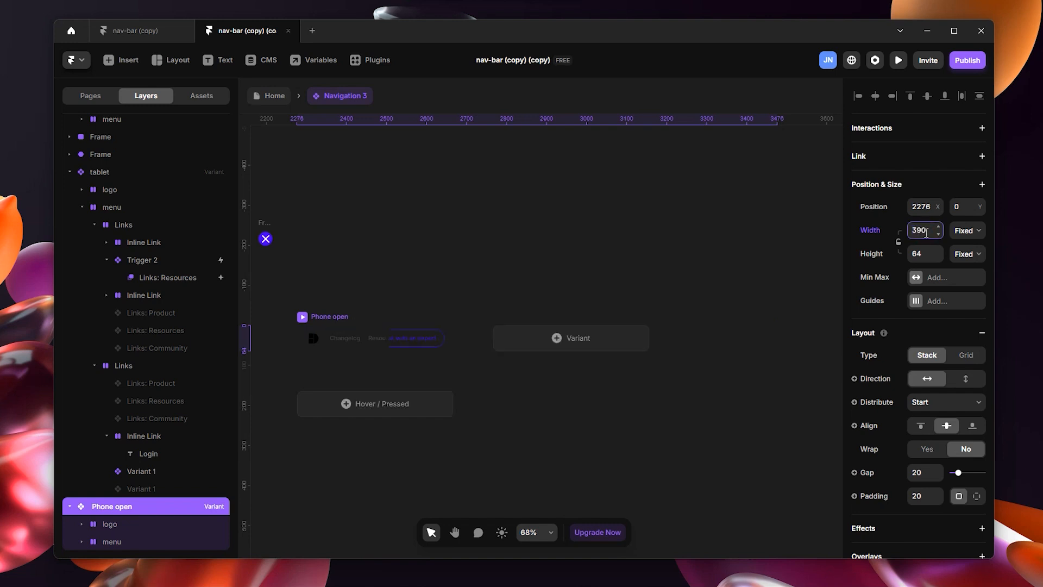
Change the Phone open variant's stack direction to vertical so the menu sits below the logo
click(352, 231)
key(space)
drag(429, 269, 586, 250)
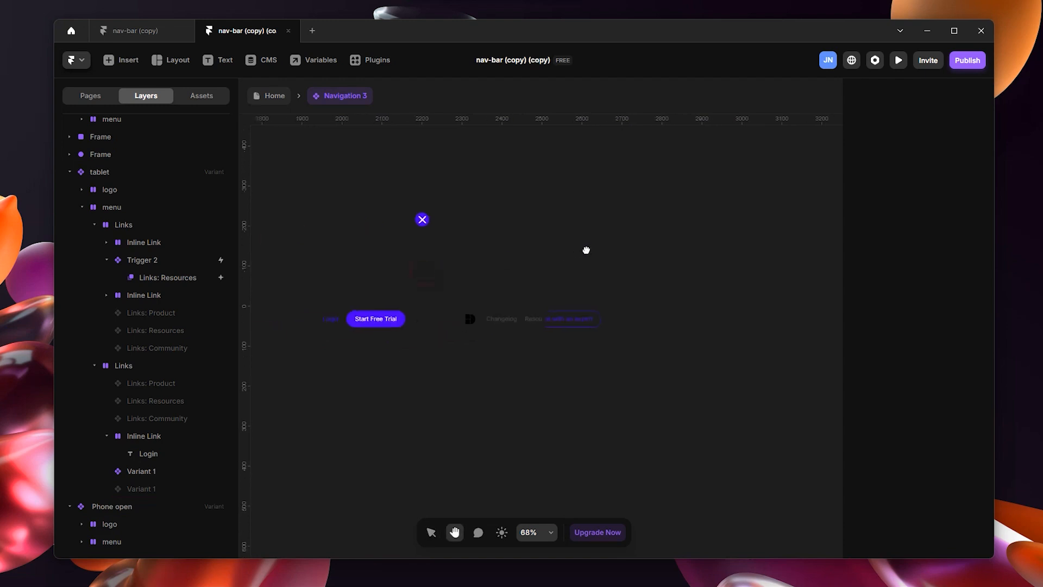
scroll(555, 332, up, 3)
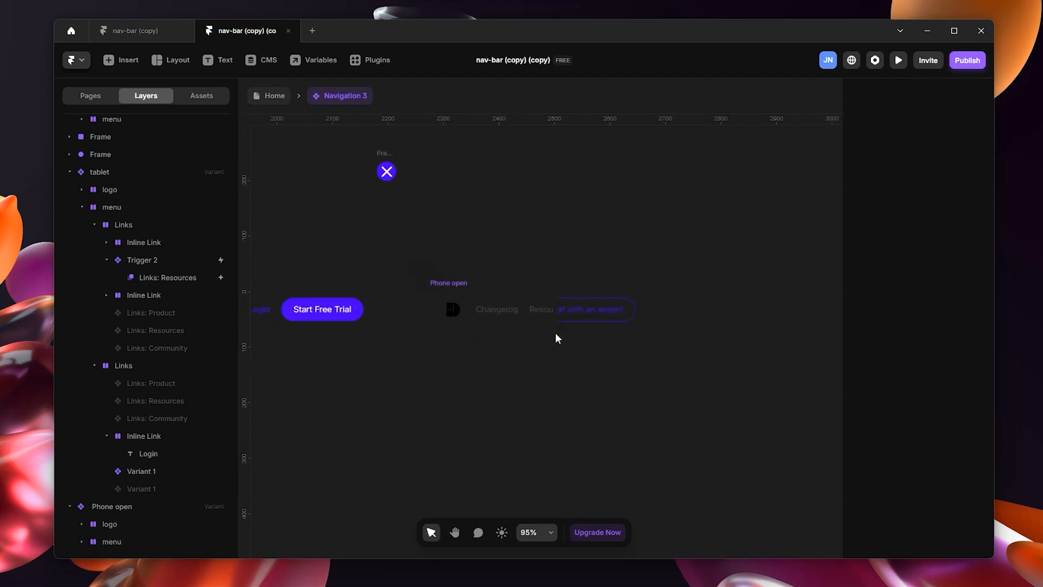
scroll(555, 333, up, 1)
click(435, 273)
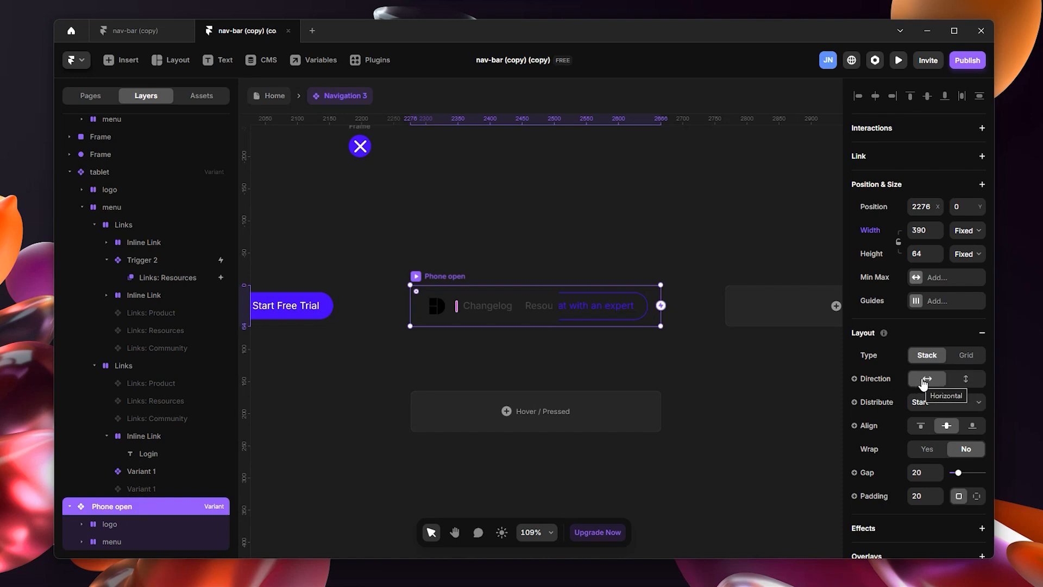
click(967, 383)
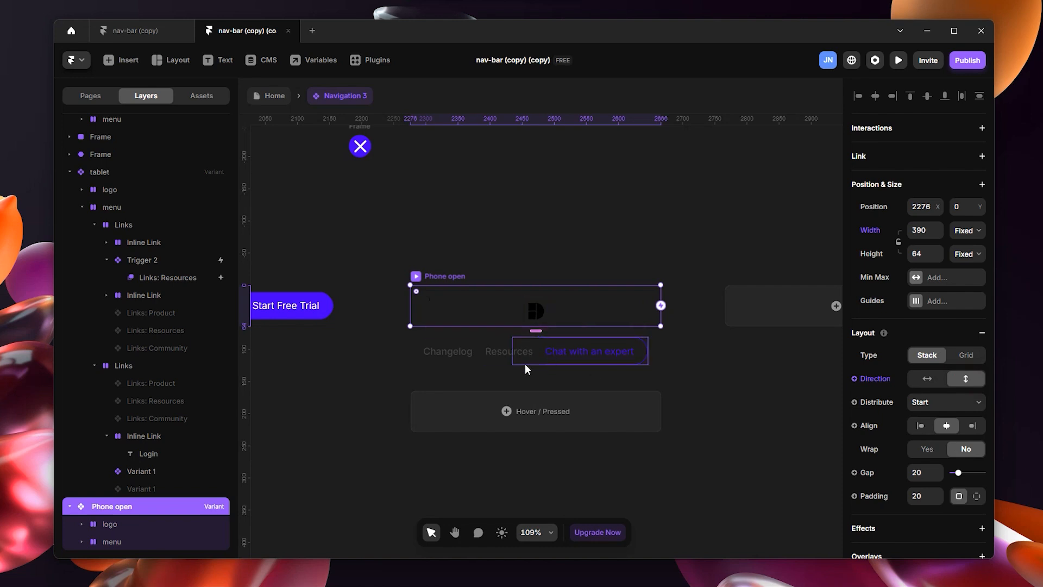
Show the hidden menu Icon layer in the Phone open variant's logo stack and move it to the right of the logo
click(121, 524)
click(117, 542)
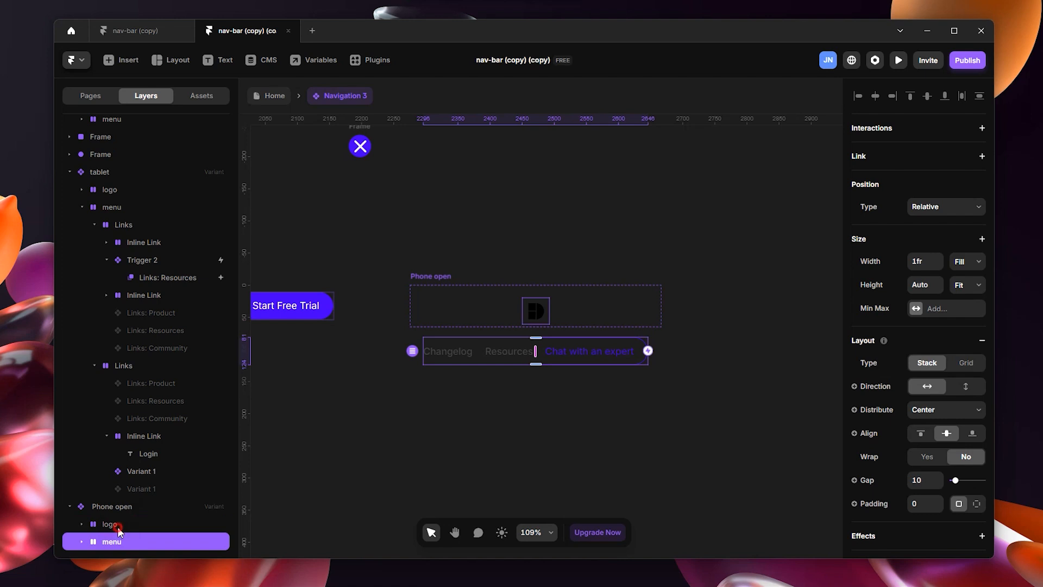
click(119, 525)
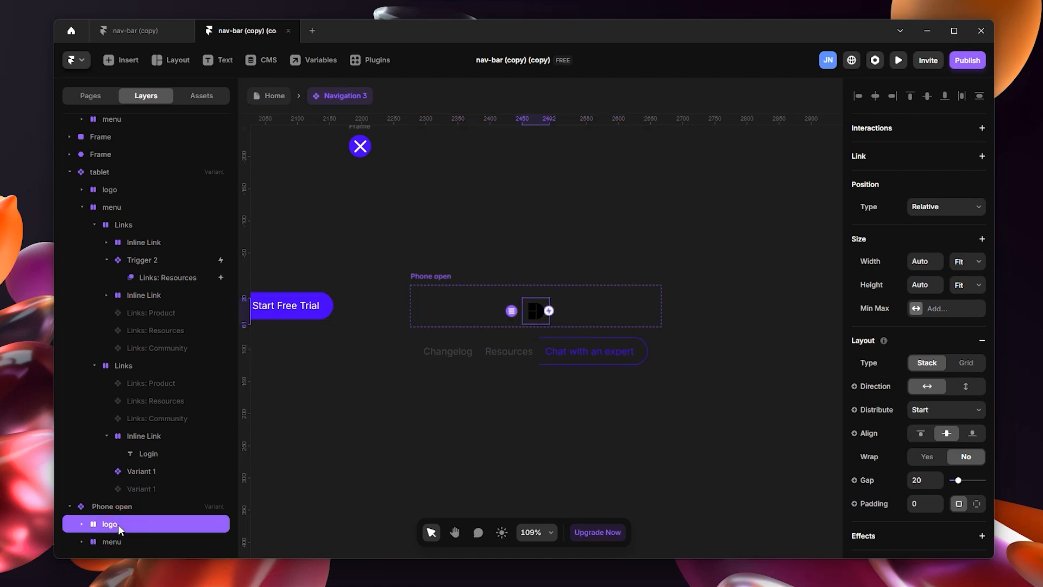
click(115, 542)
click(81, 524)
scroll(134, 532, down, 1)
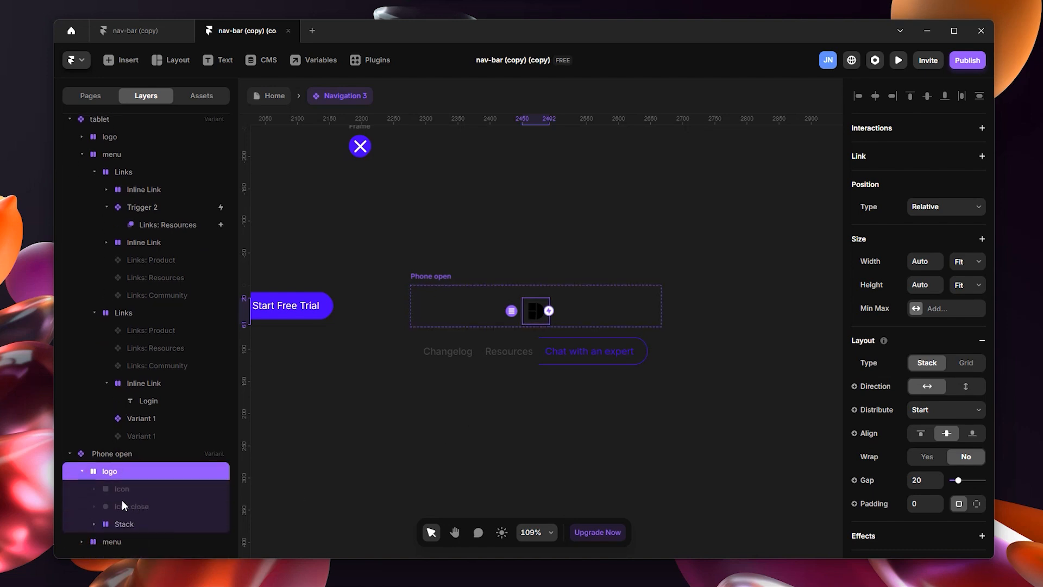
click(125, 524)
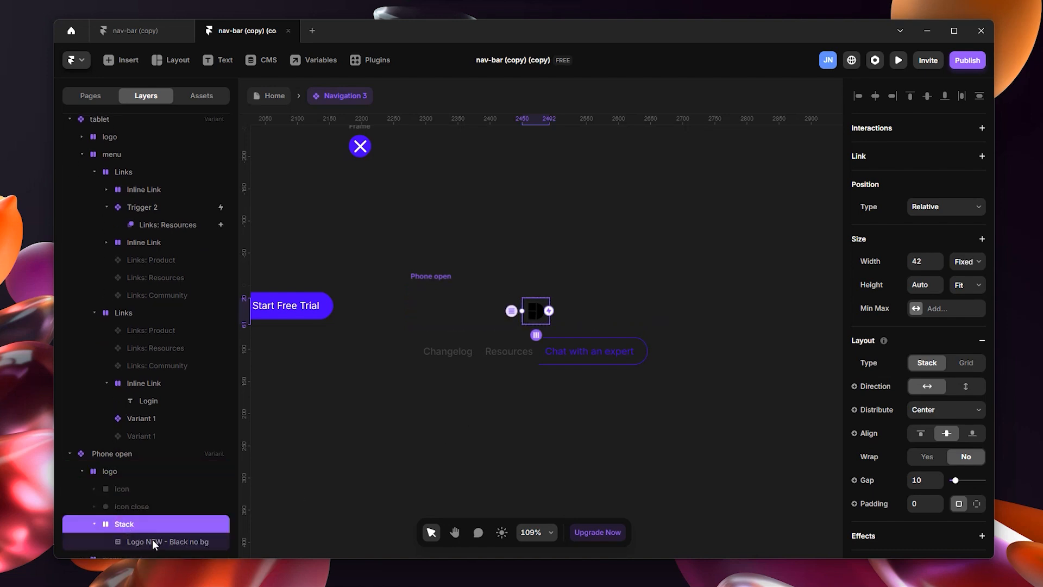
scroll(153, 524, down, 1)
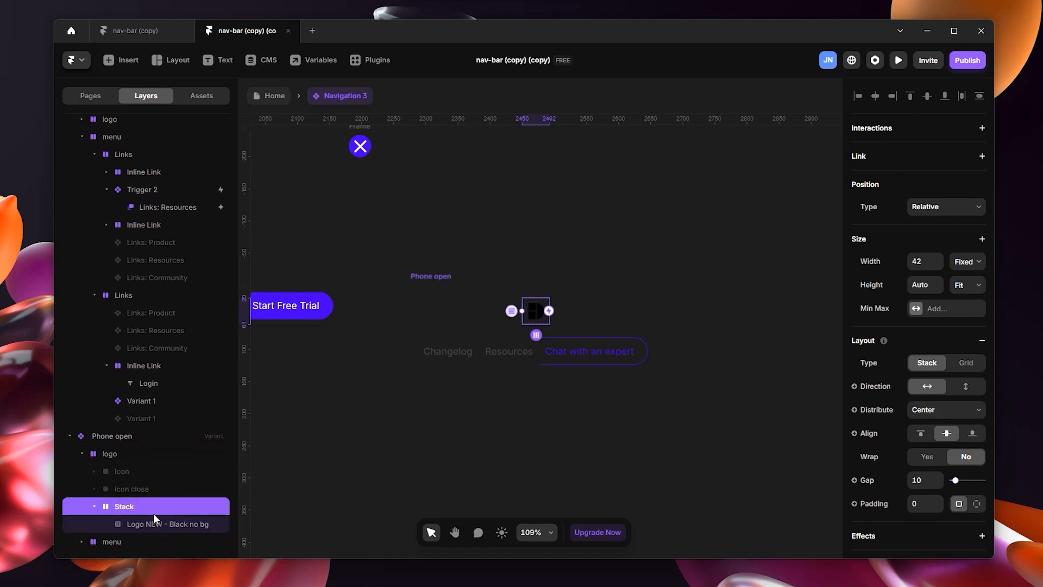
click(94, 505)
click(117, 489)
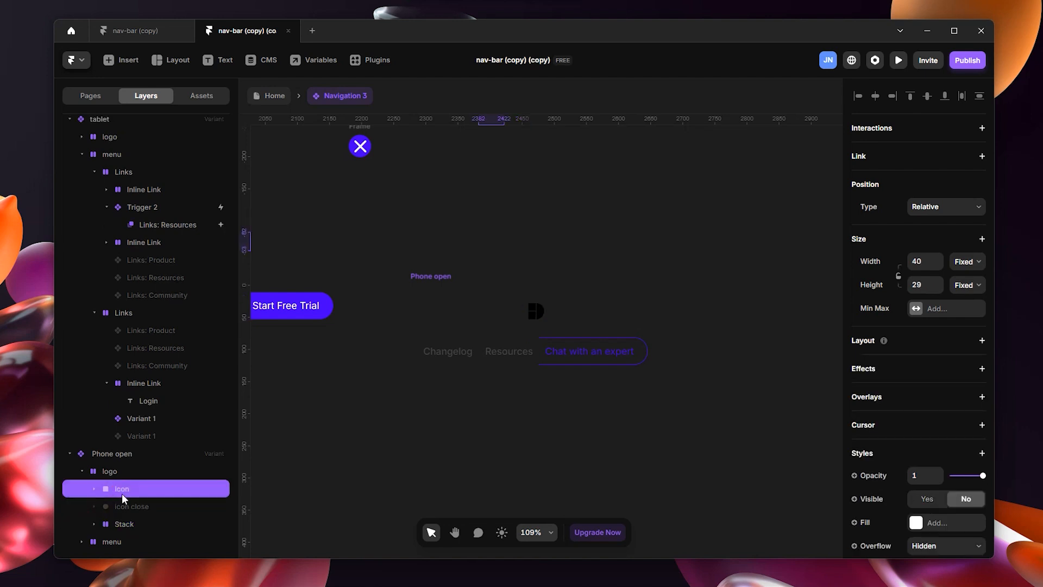
right_click(136, 494)
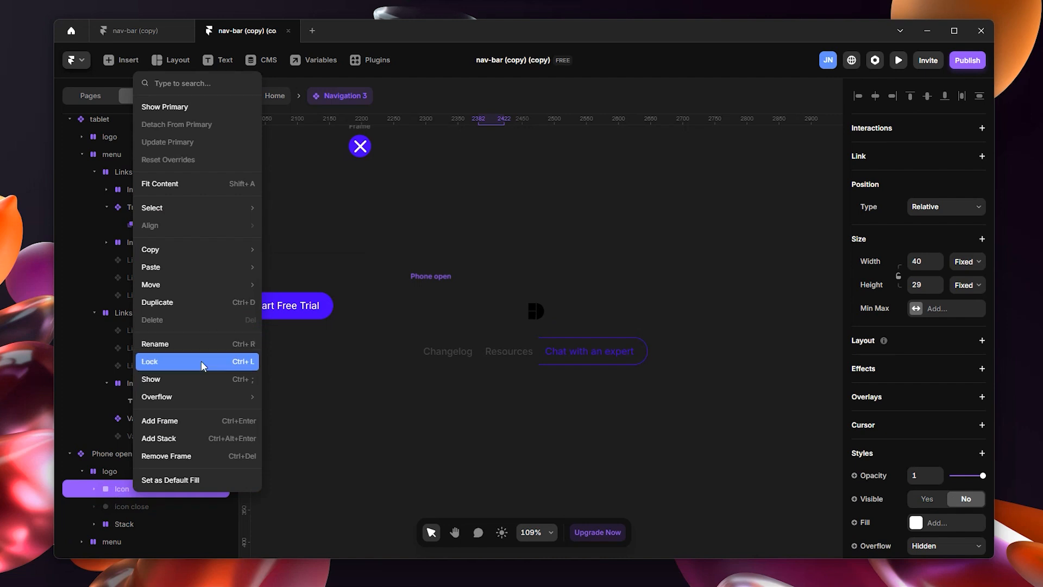
click(197, 377)
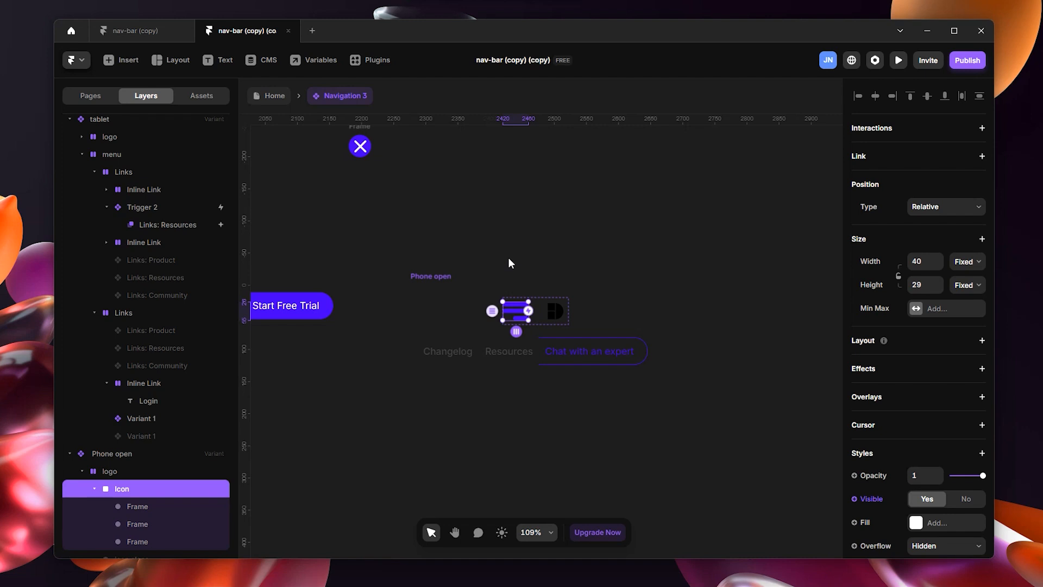
key(Right)
drag(528, 314, 569, 310)
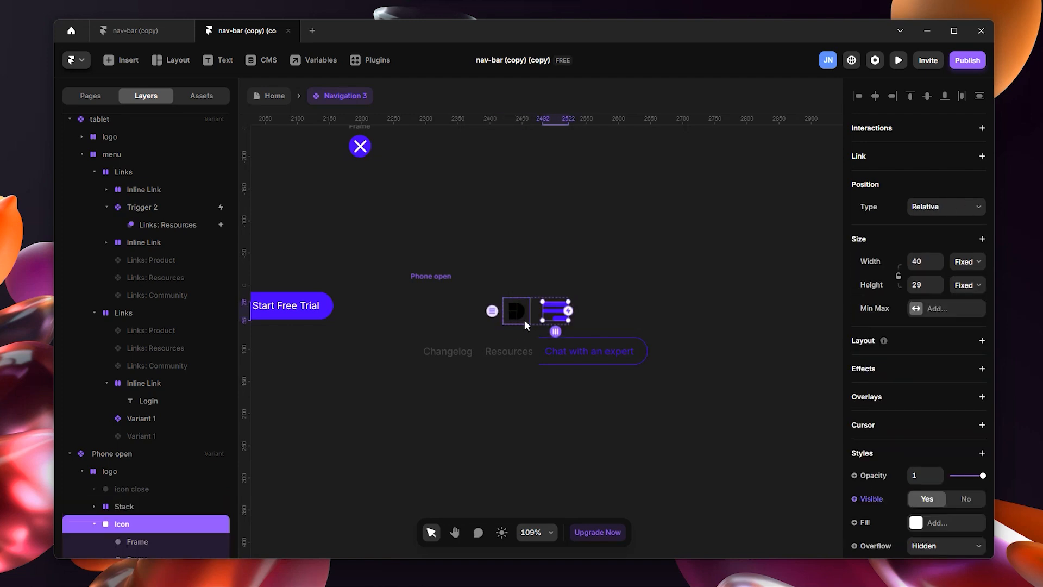
Distribute the Phone open variant's logo stack with Space Between and set its width to Fill
click(536, 311)
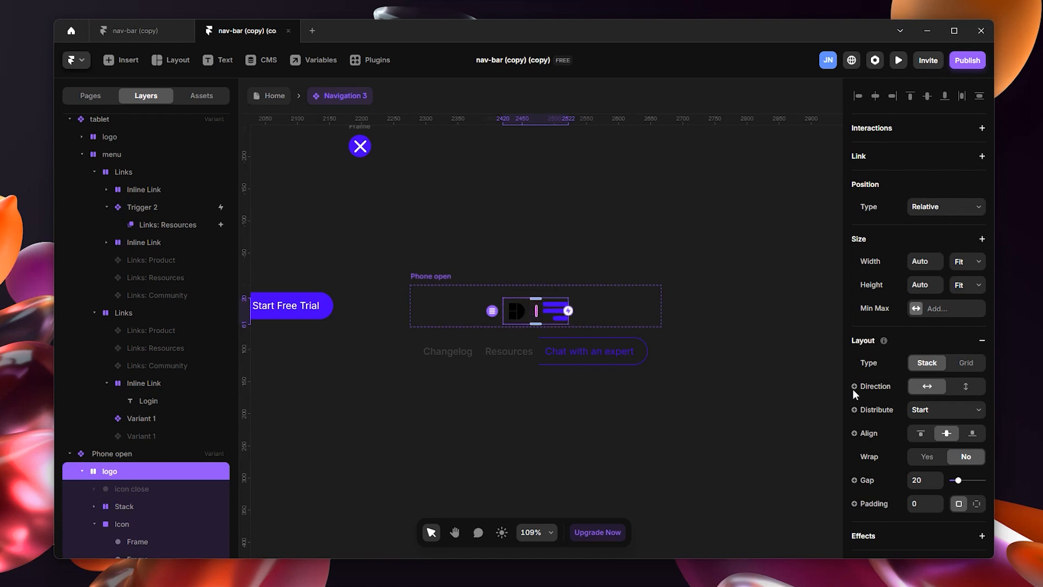
click(943, 413)
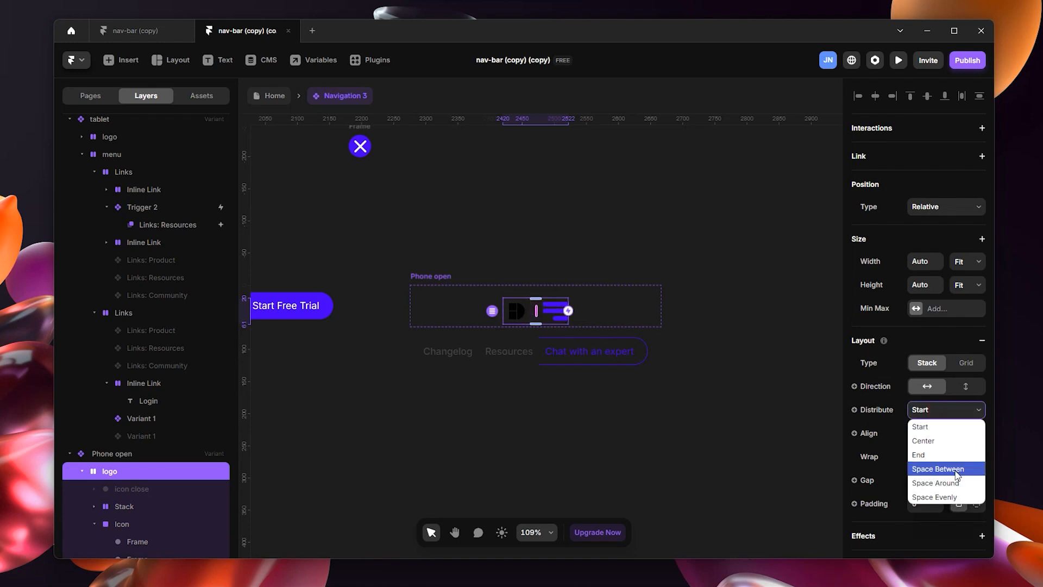
click(956, 470)
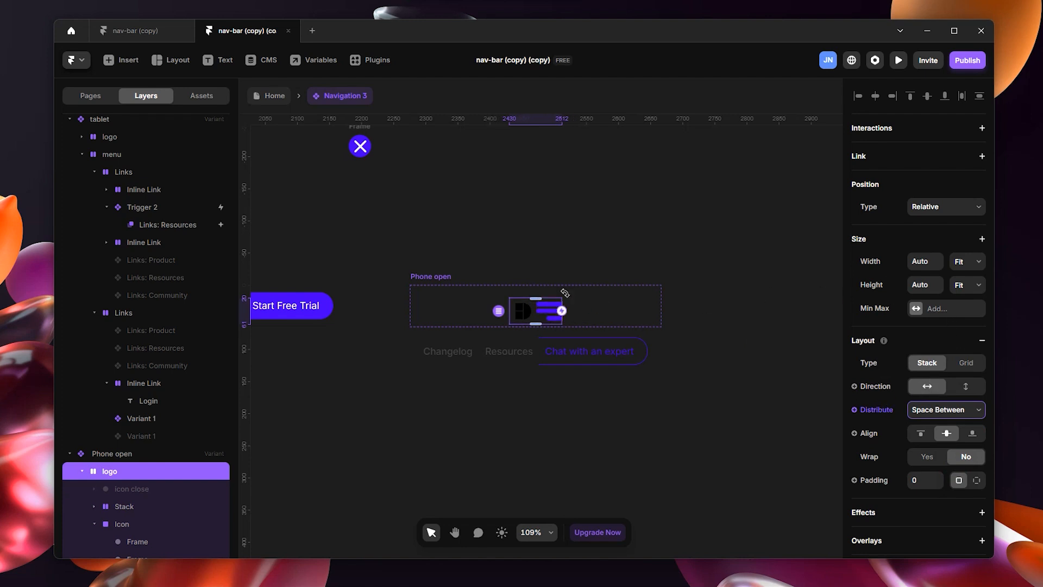
click(959, 261)
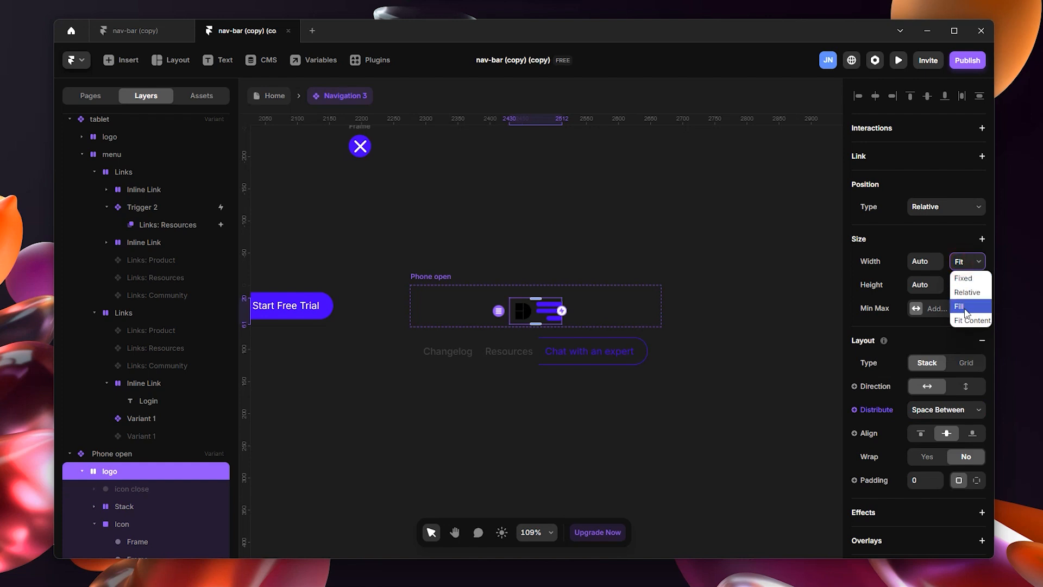
click(956, 308)
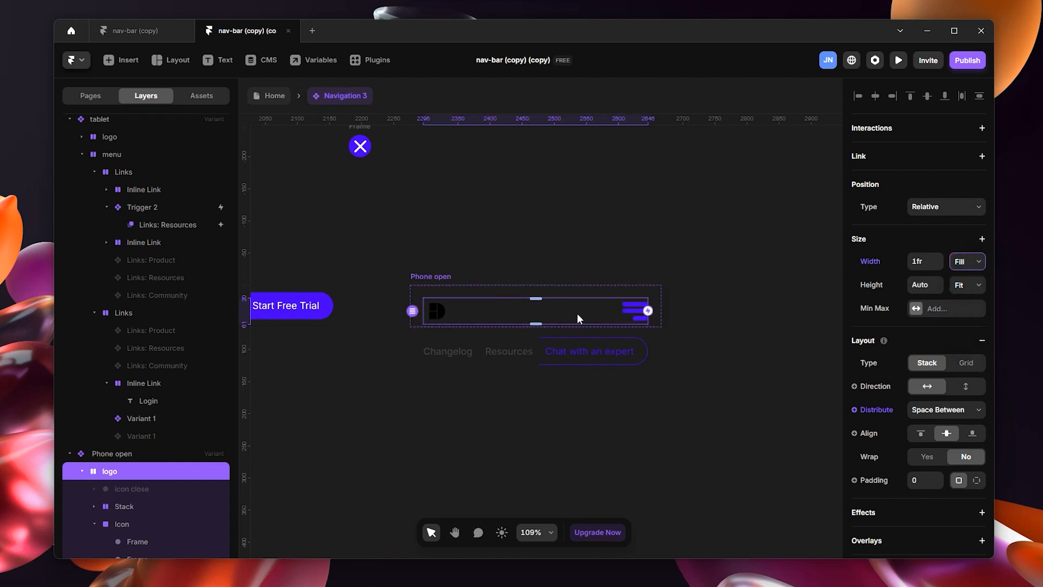
Change the Phone open variant's menu stack to a vertical direction
click(82, 471)
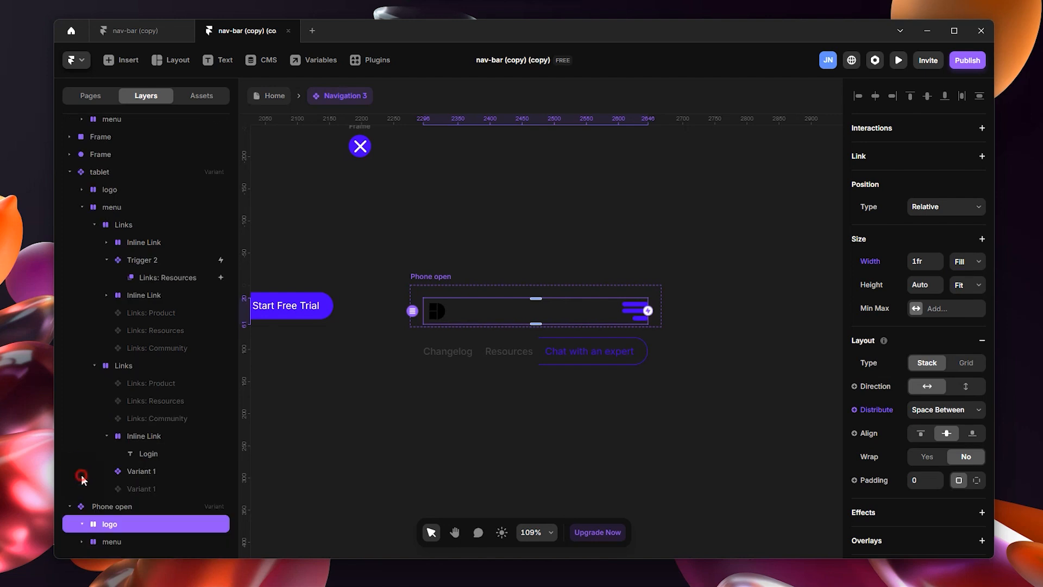
click(136, 544)
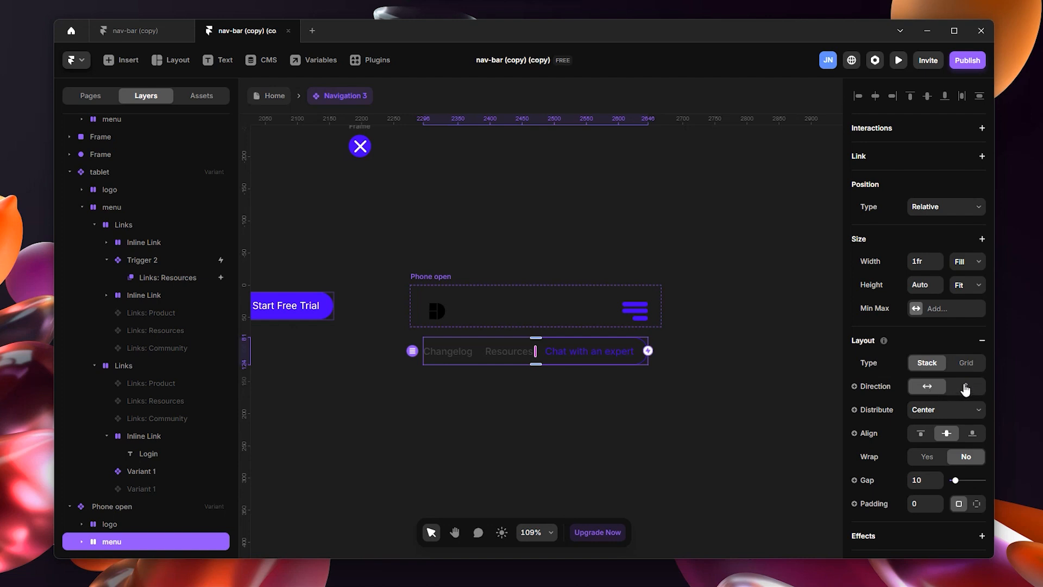
click(967, 386)
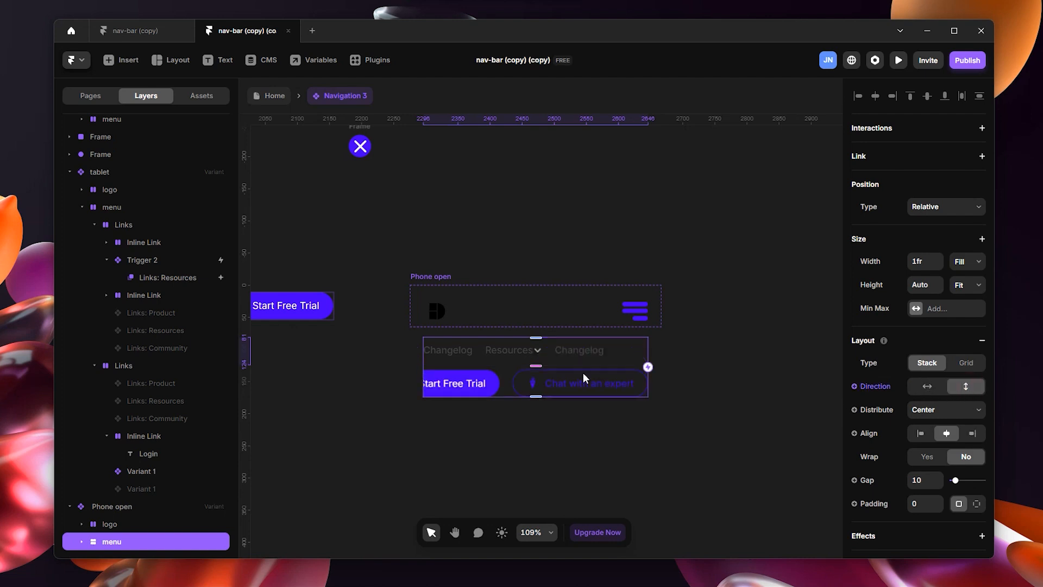
Set both Links stacks inside the Phone open variant's menu to a vertical direction
click(566, 380)
click(129, 524)
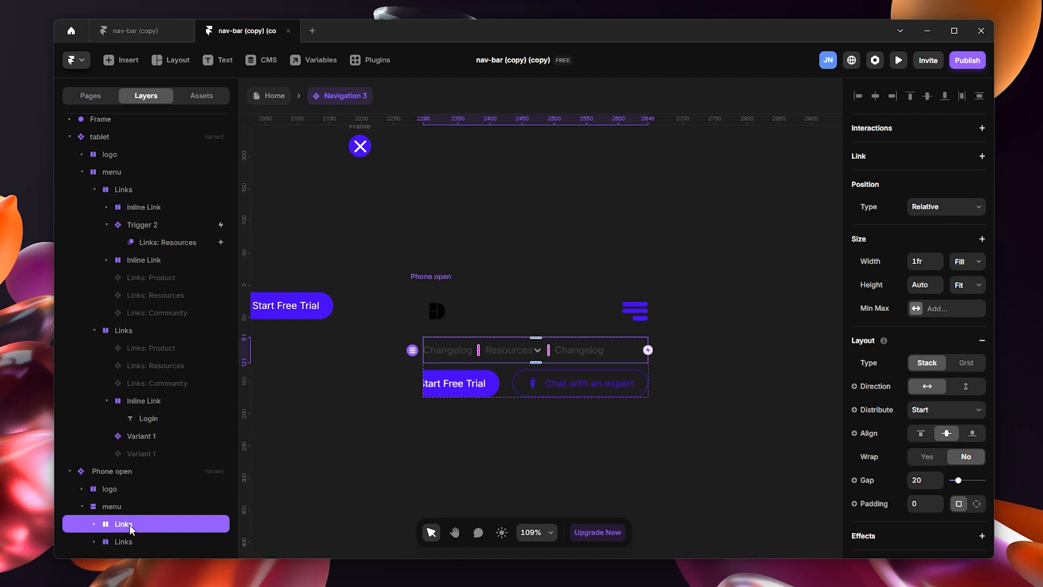
click(966, 386)
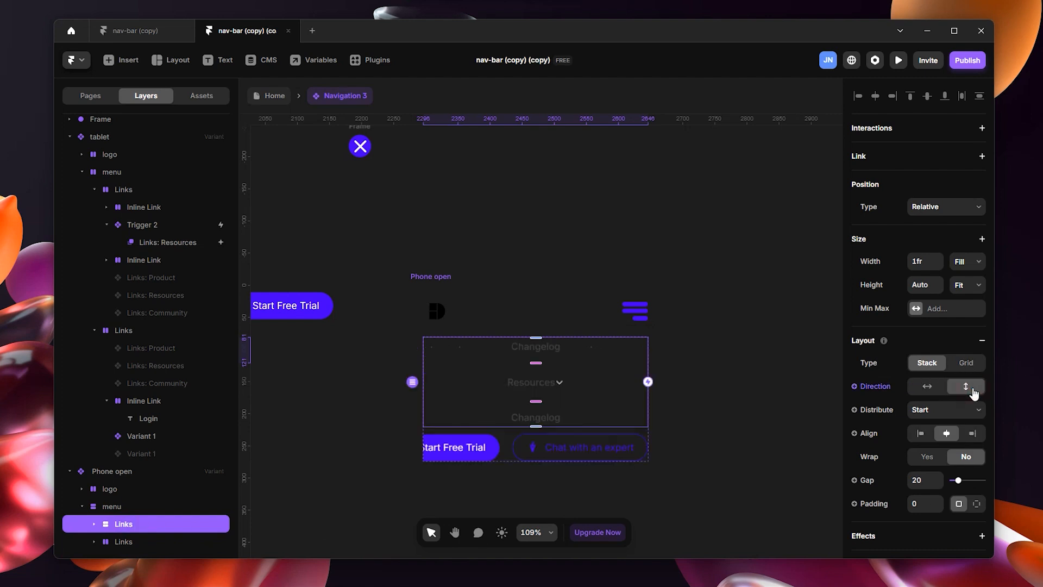
click(144, 543)
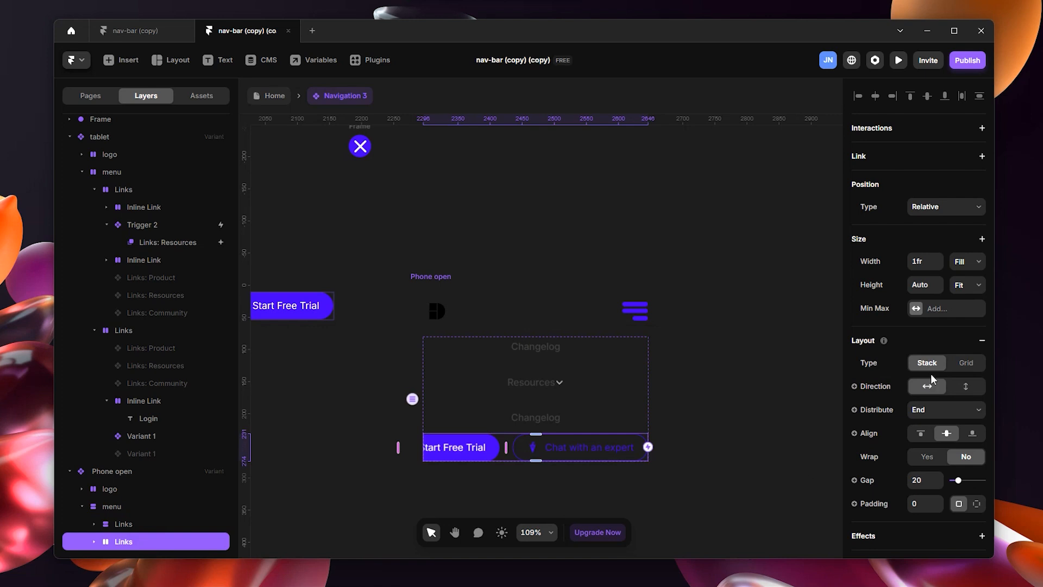
click(966, 386)
Set the Changelog and Resources links in the Phone open menu to Fill width, with both Inline Links distributed to Start
scroll(598, 427, down, 2)
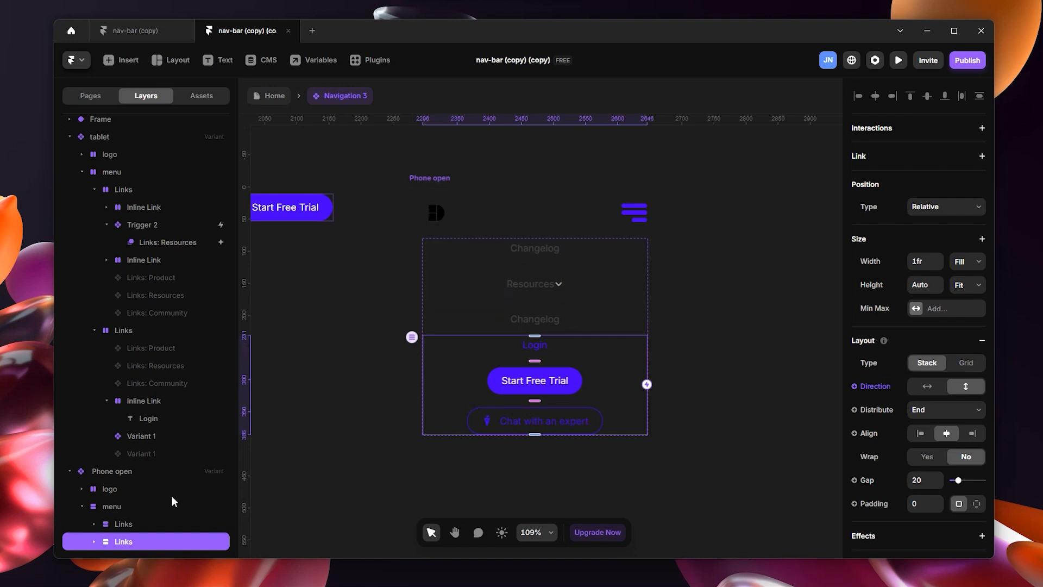
click(616, 284)
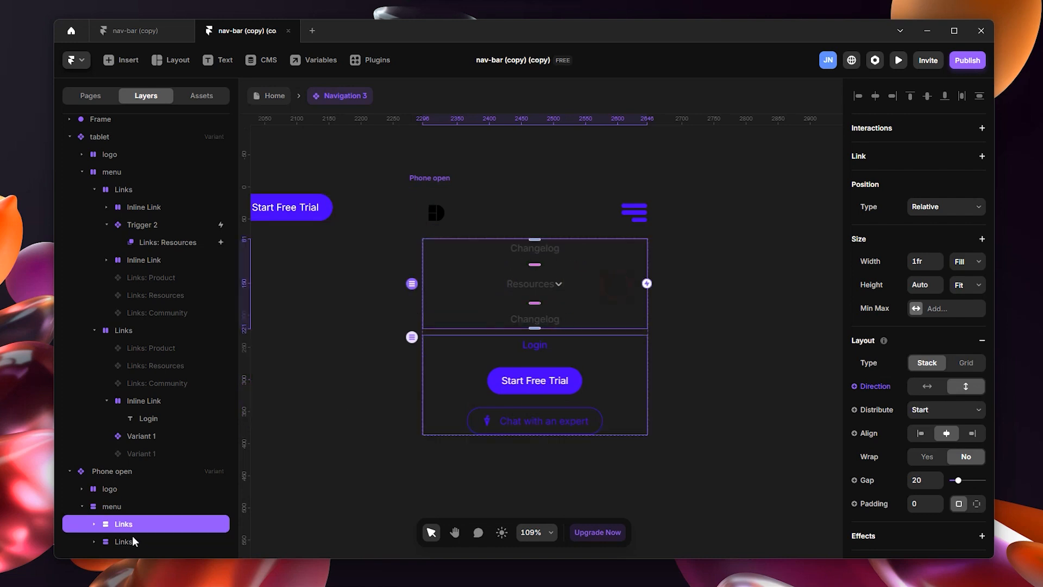
click(94, 523)
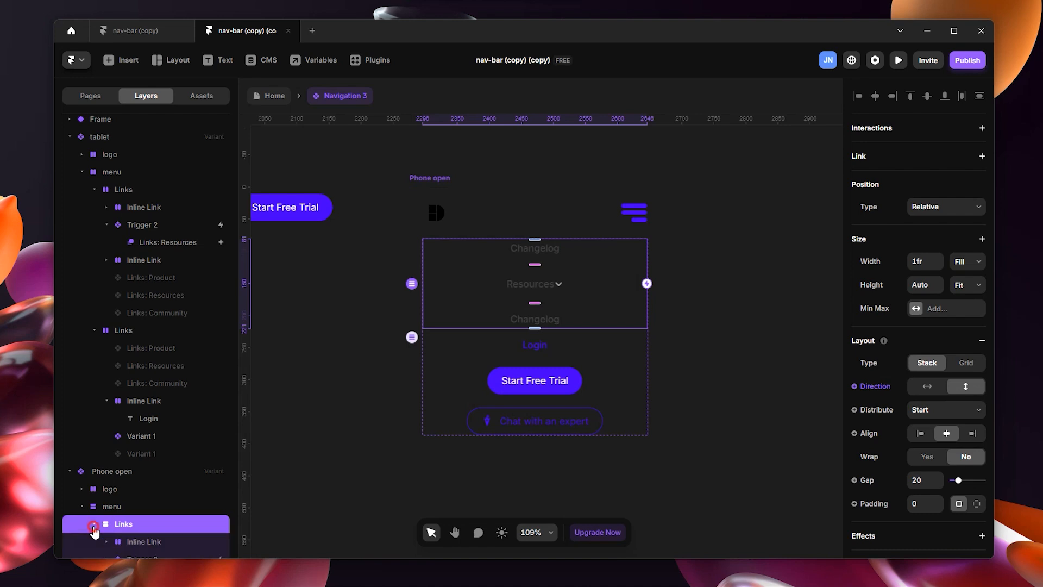
scroll(159, 508, down, 3)
click(146, 435)
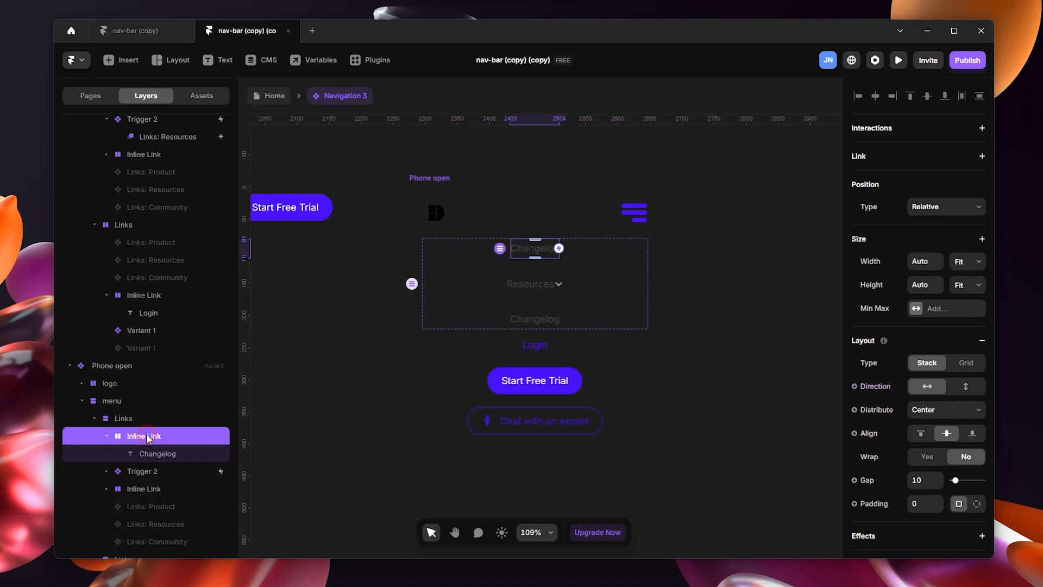
click(113, 436)
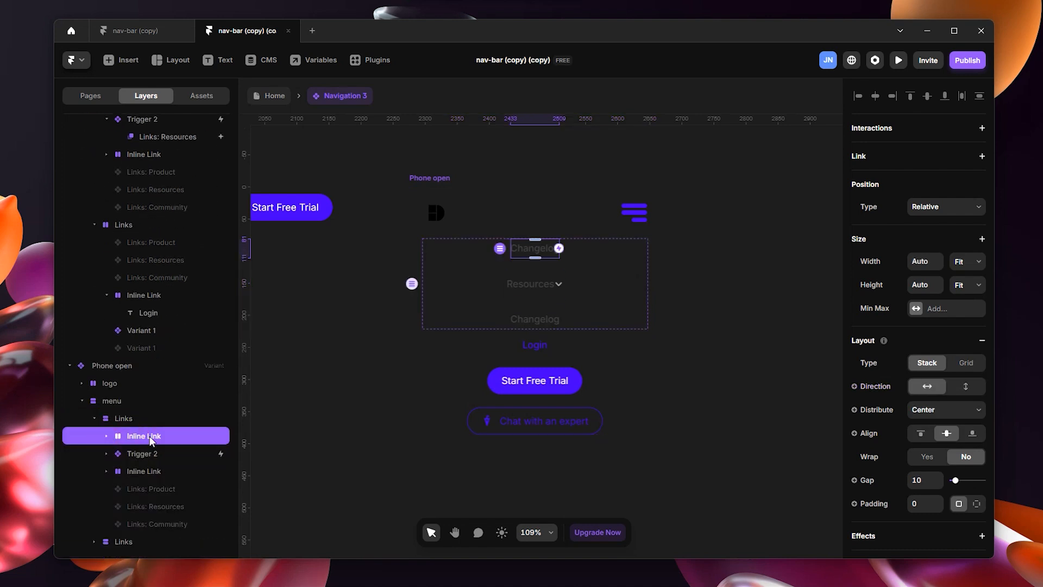
click(967, 261)
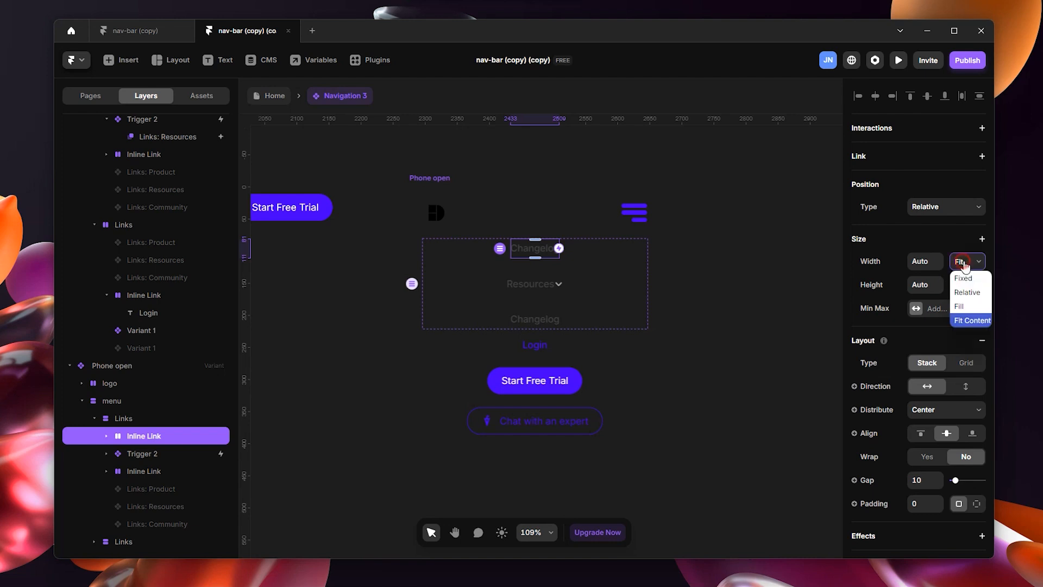
click(964, 315)
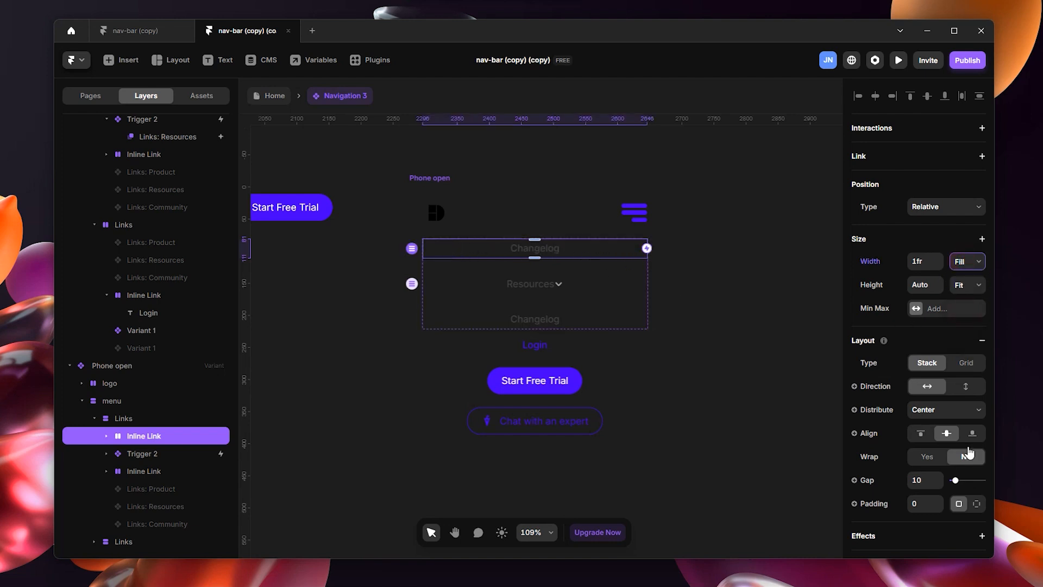
click(943, 411)
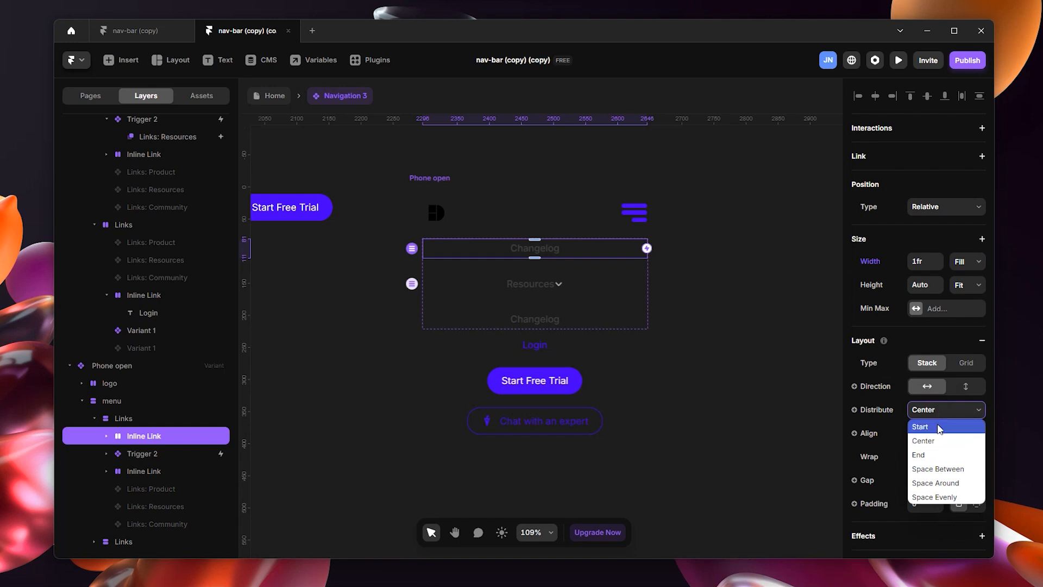
click(940, 426)
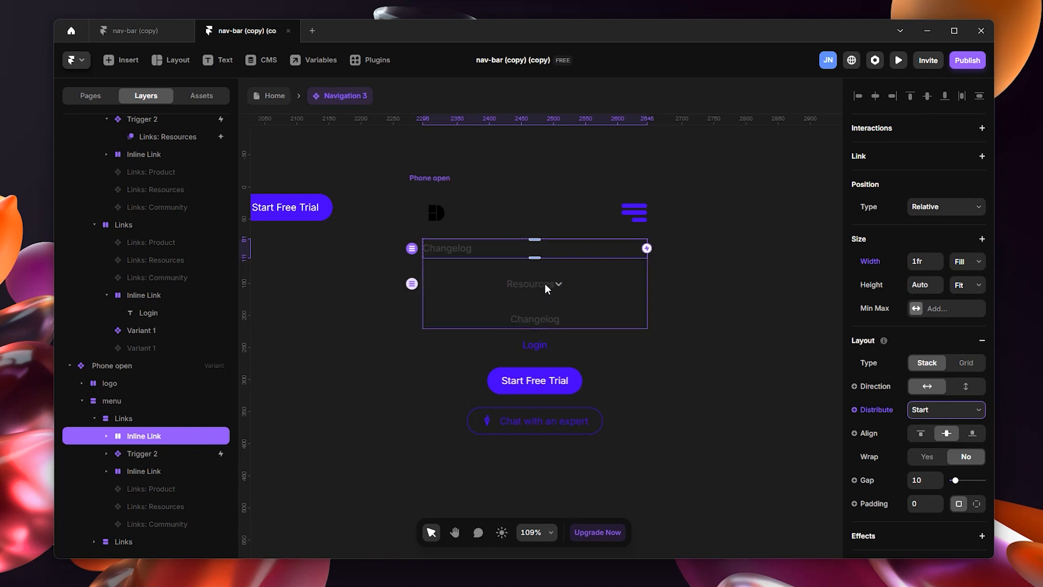
click(215, 453)
click(940, 427)
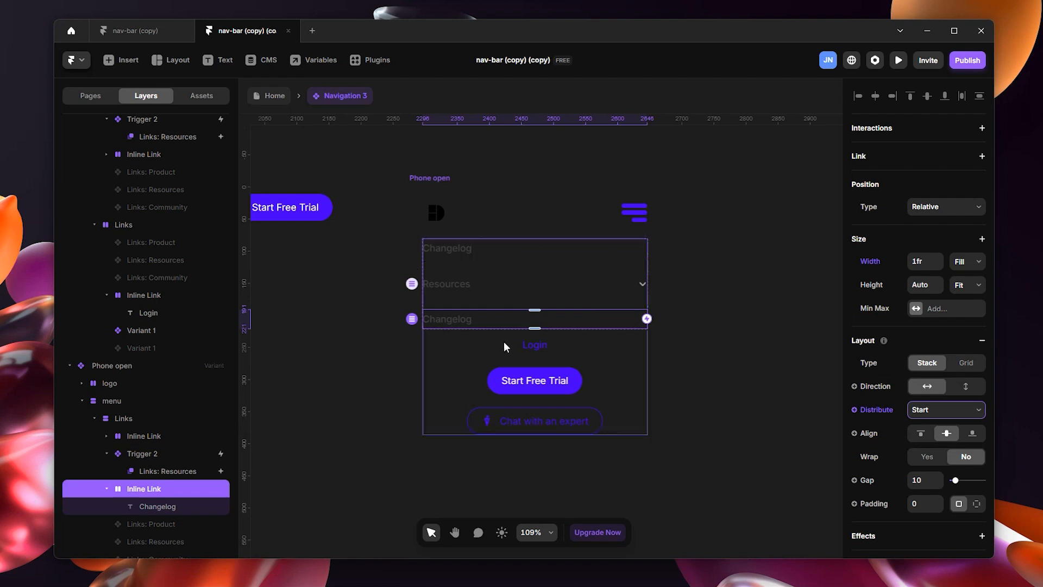
Set the Phone open variant's Start Free Trial button to Fixed width and widen it to about 216
scroll(521, 244, down, 3)
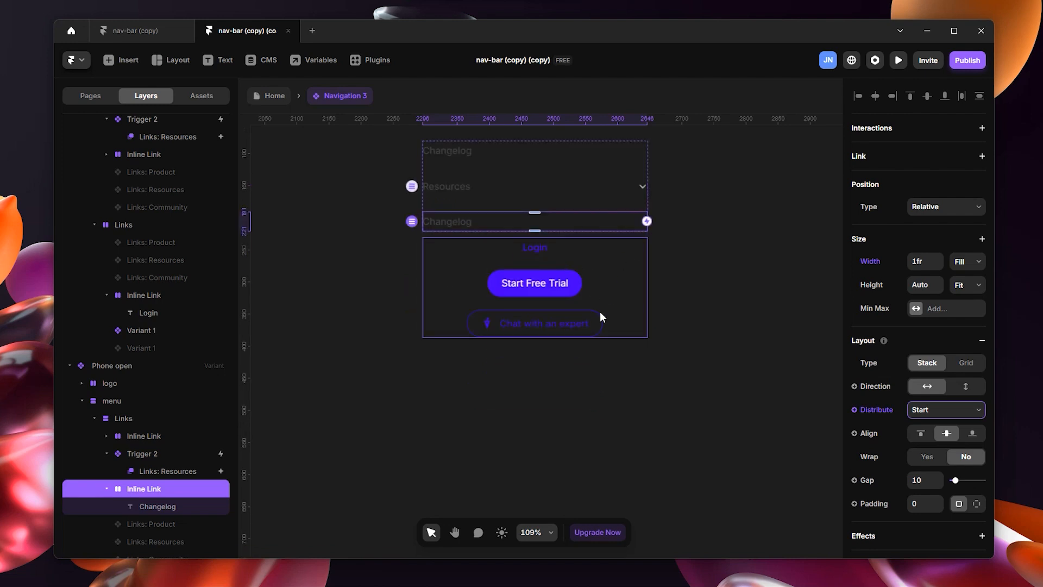
scroll(619, 312, up, 1)
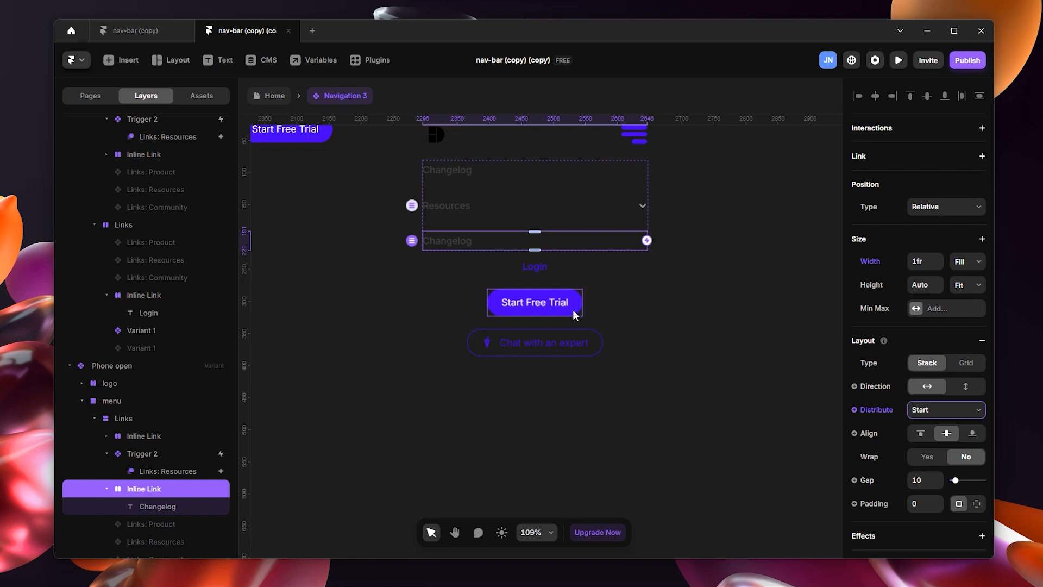
click(572, 310)
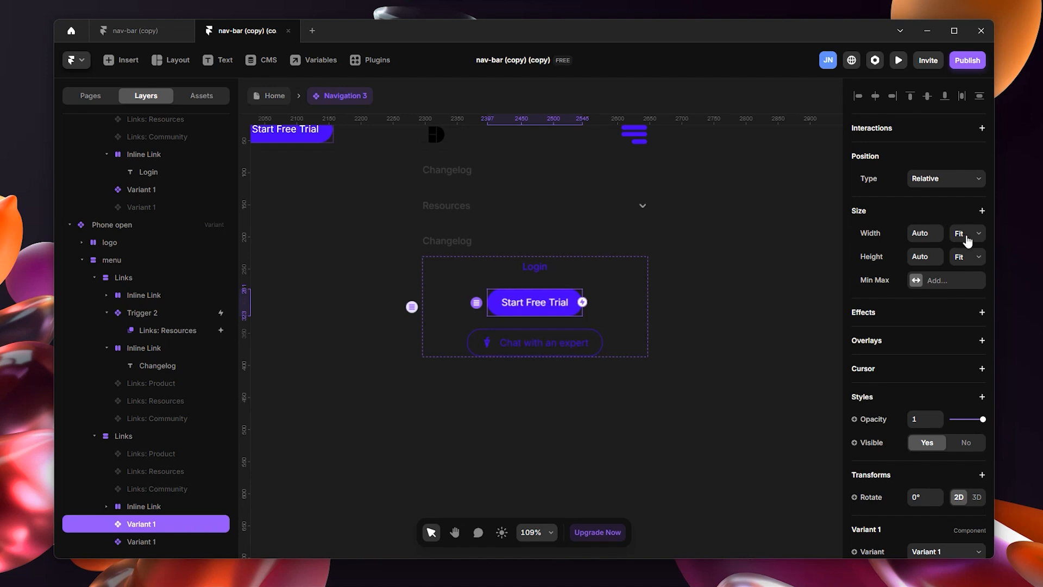
click(977, 233)
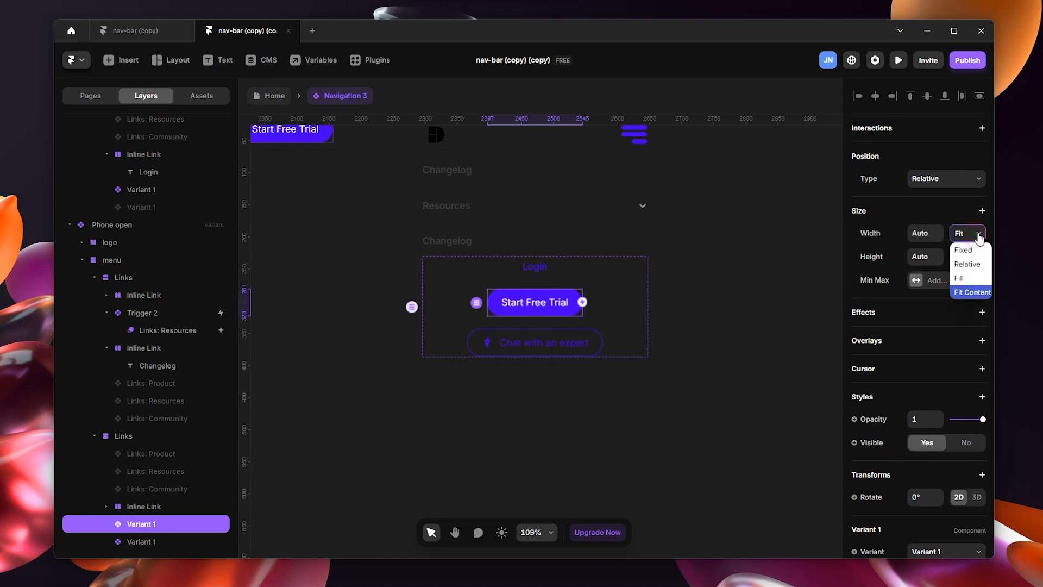
click(967, 243)
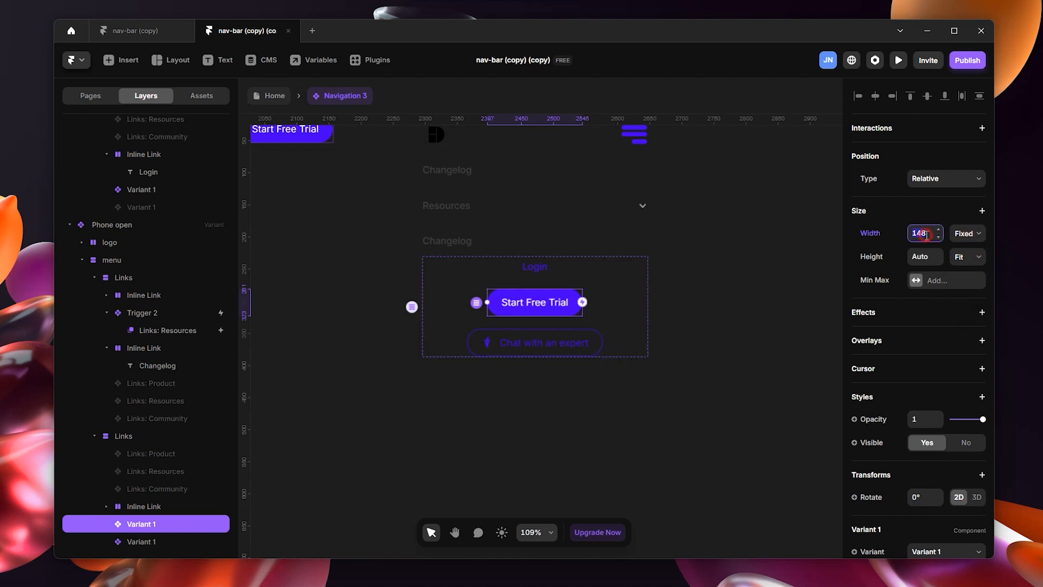
drag(487, 302, 444, 311)
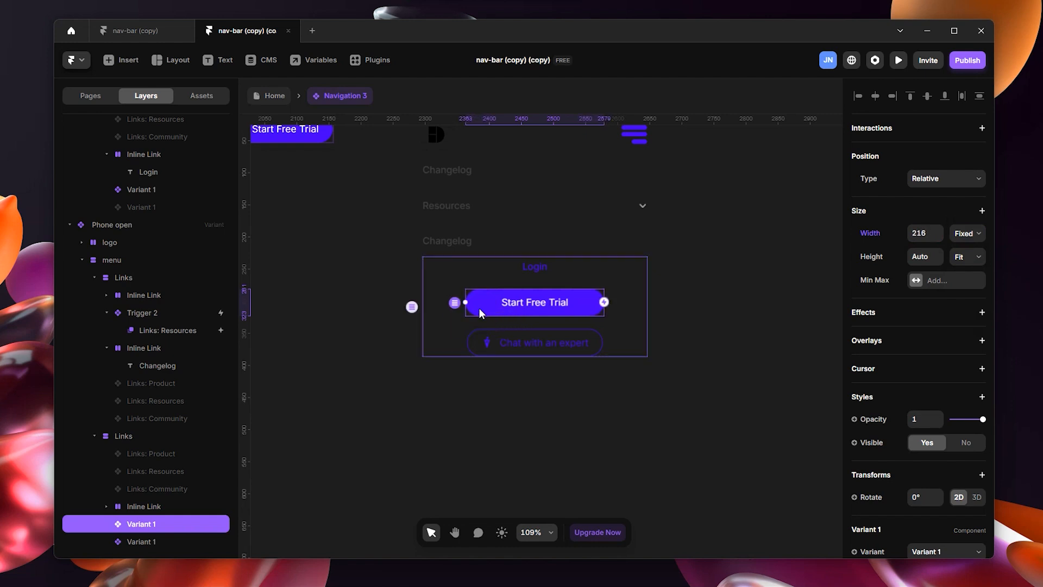
Set the Phone open variant's Chat with an expert button to a Fixed width of 216
click(596, 342)
click(966, 234)
click(963, 245)
click(940, 230)
click(940, 231)
click(940, 231)
click(940, 230)
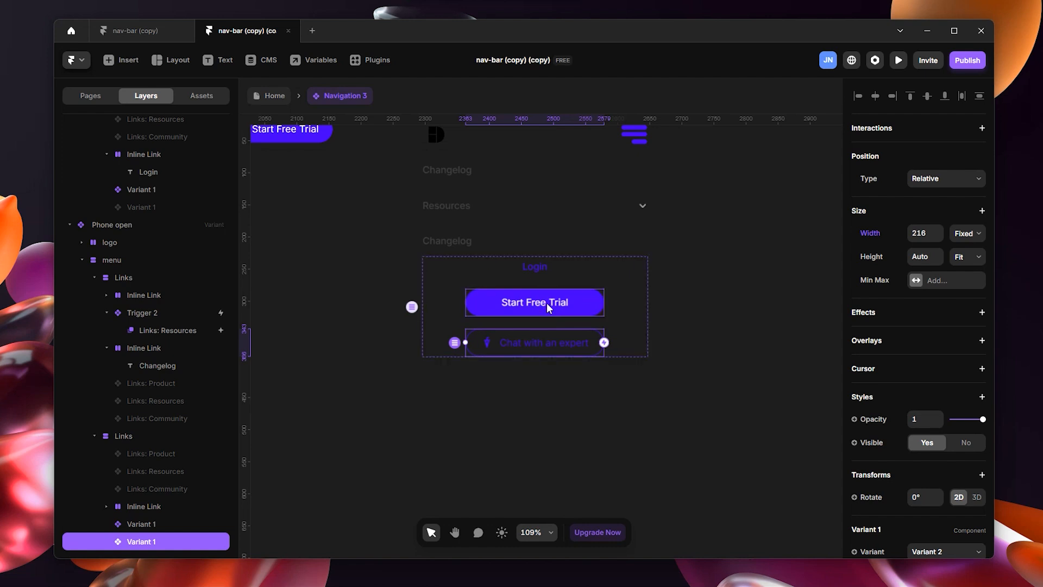
Reduce the gap in the Phone open variant's Links stack containing Login and the buttons to 10, and collapse both Links layers
click(577, 318)
drag(540, 317, 540, 327)
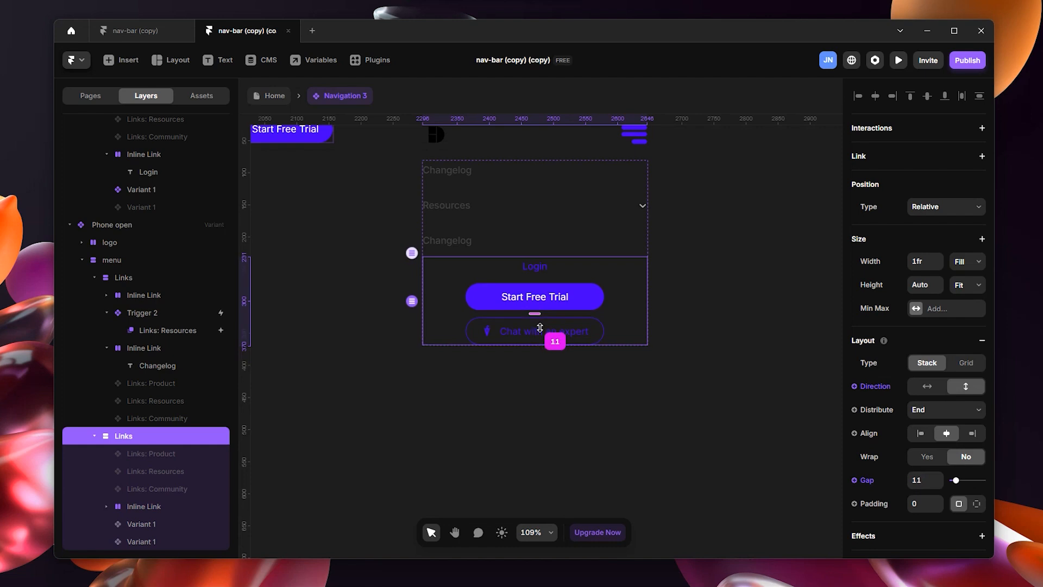
click(684, 332)
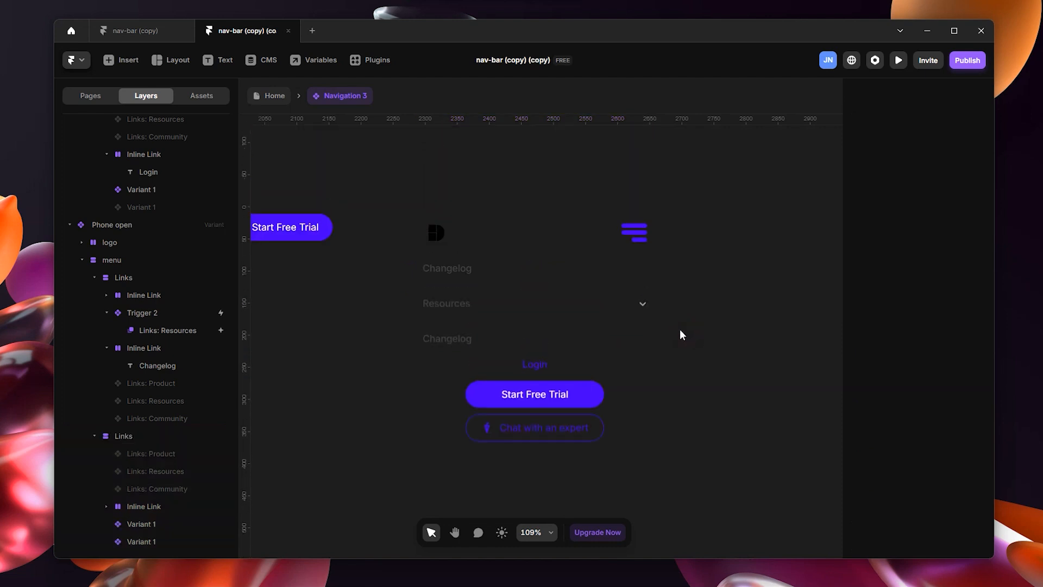
click(95, 435)
click(97, 386)
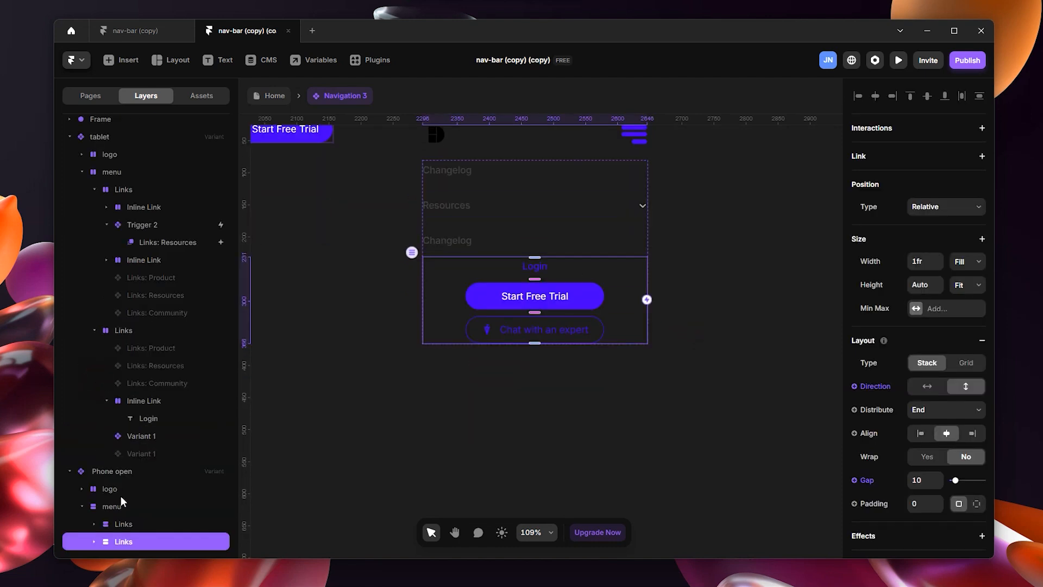
Increase the Phone open variant's menu stack gap to 38 and distribute the stack with Space Between
click(132, 507)
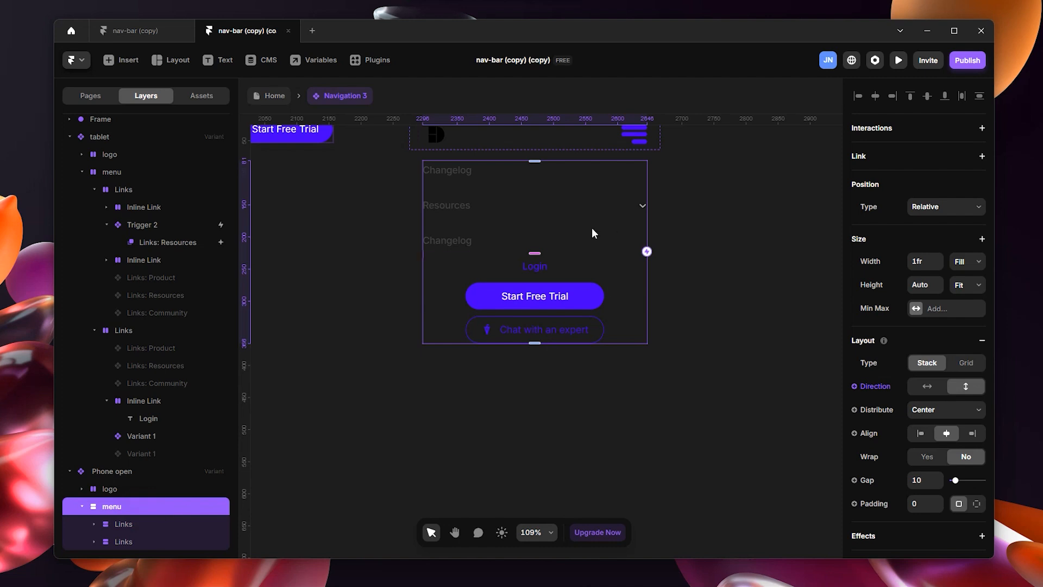
click(534, 253)
drag(534, 253, 535, 271)
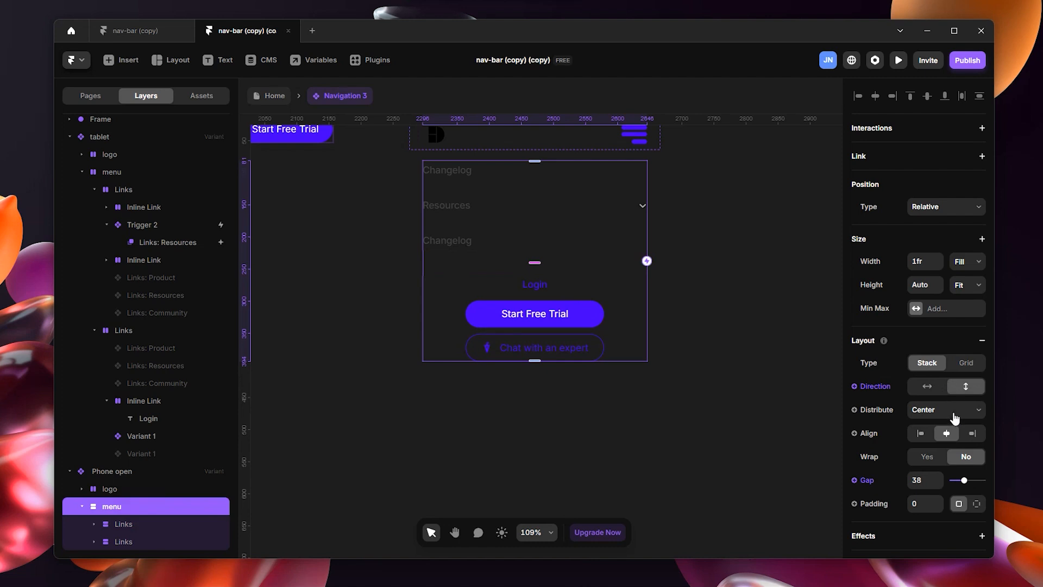
click(955, 416)
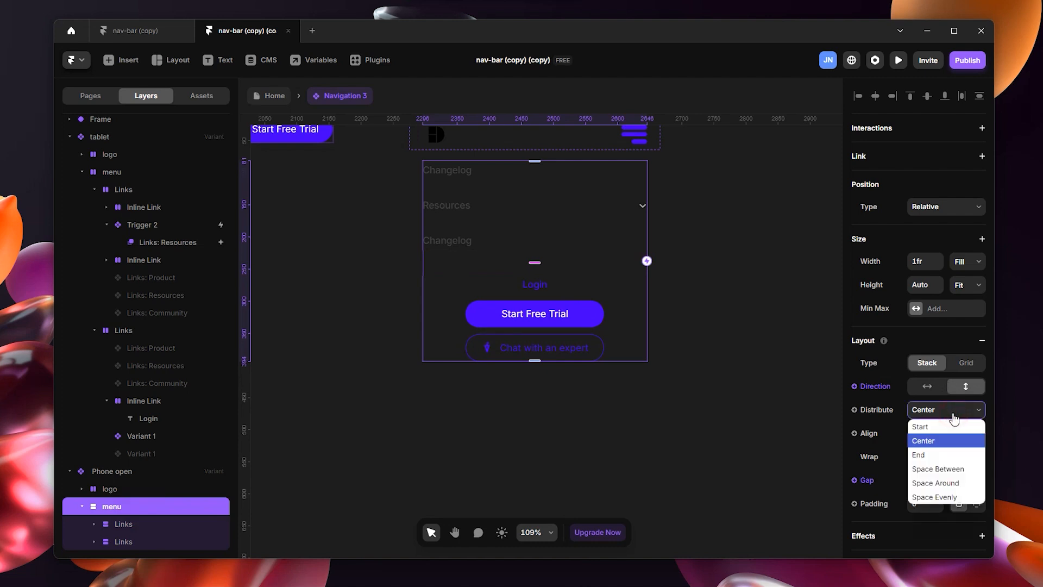
click(948, 469)
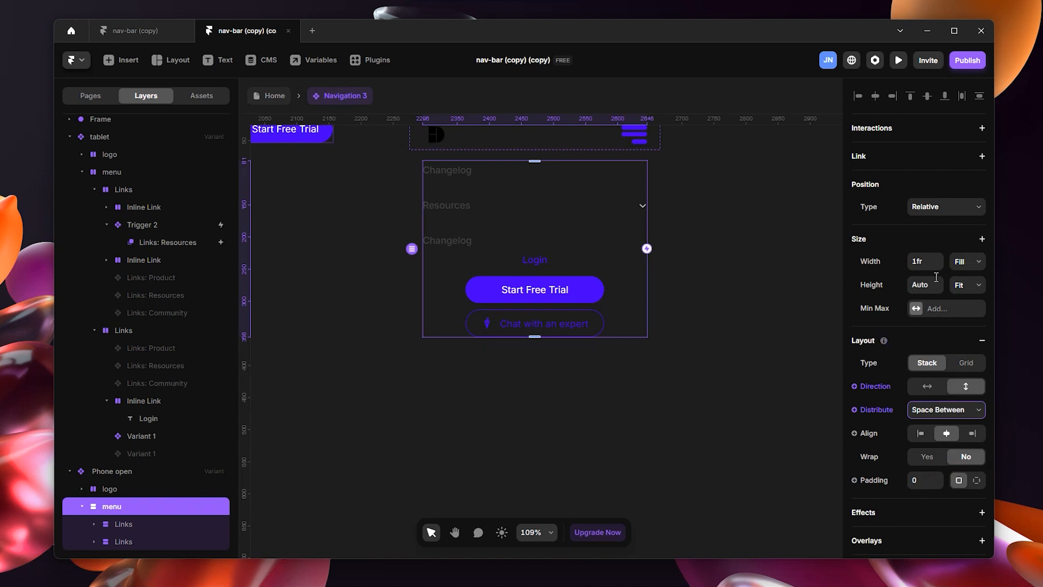
Set the Phone open variant's menu stack to Fixed height and extend it downward to about 399
click(973, 290)
click(973, 299)
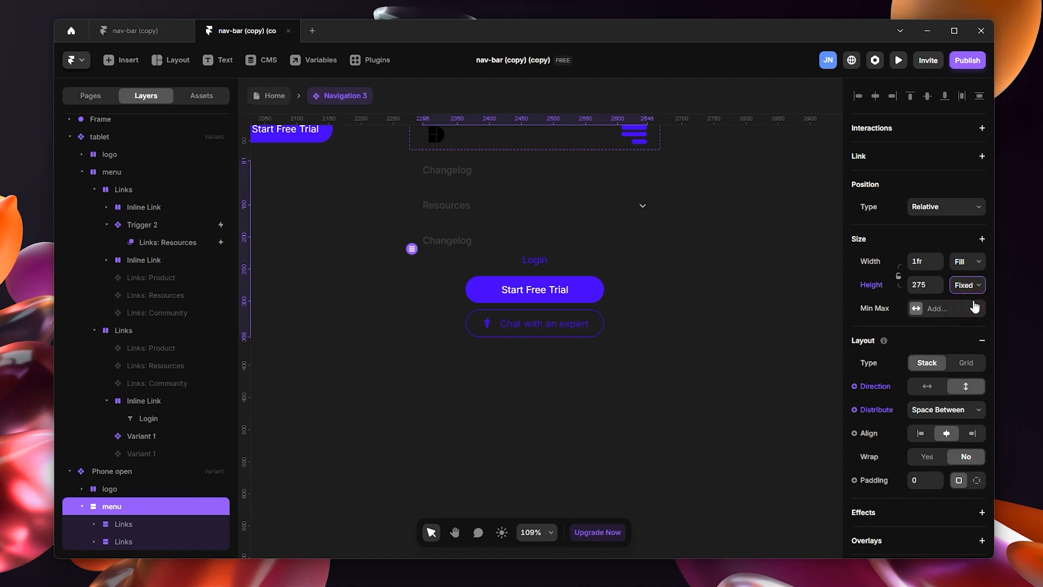
drag(536, 336, 555, 407)
scroll(672, 236, up, 3)
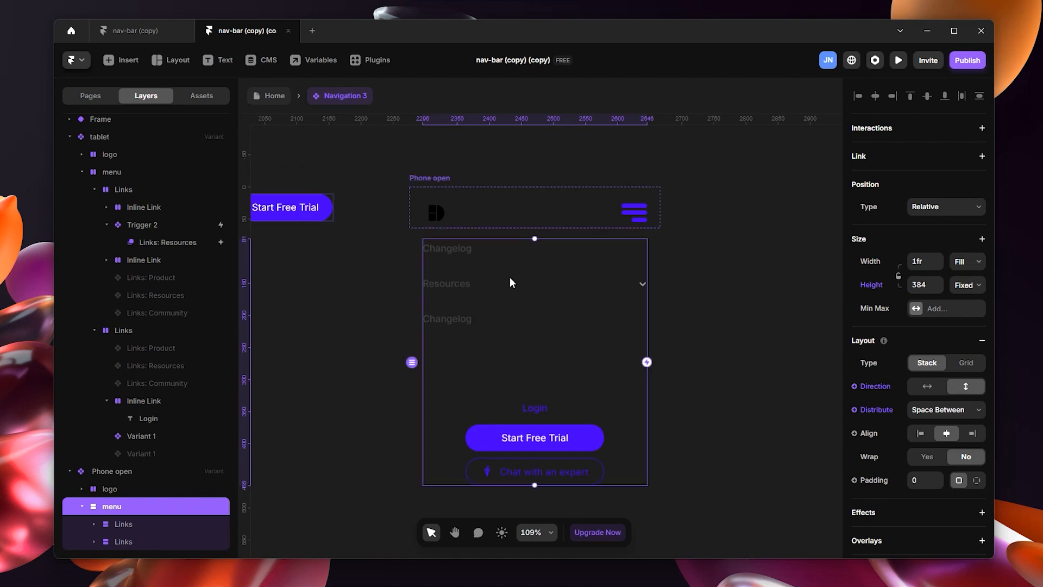
drag(531, 486, 532, 494)
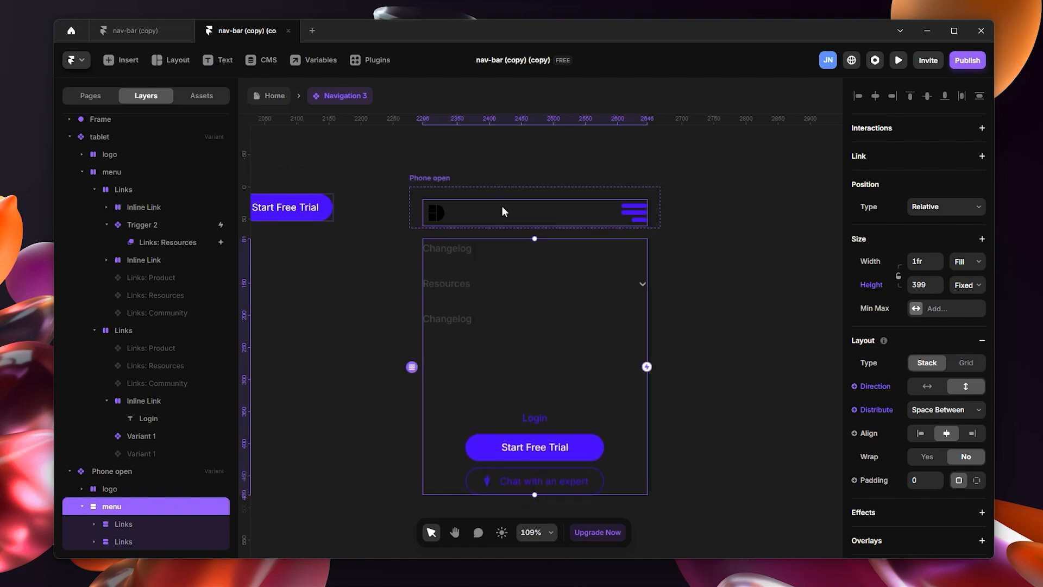
Switch the Phone open variant's padding to individual sides and set the top padding to 10
scroll(553, 285, down, 3)
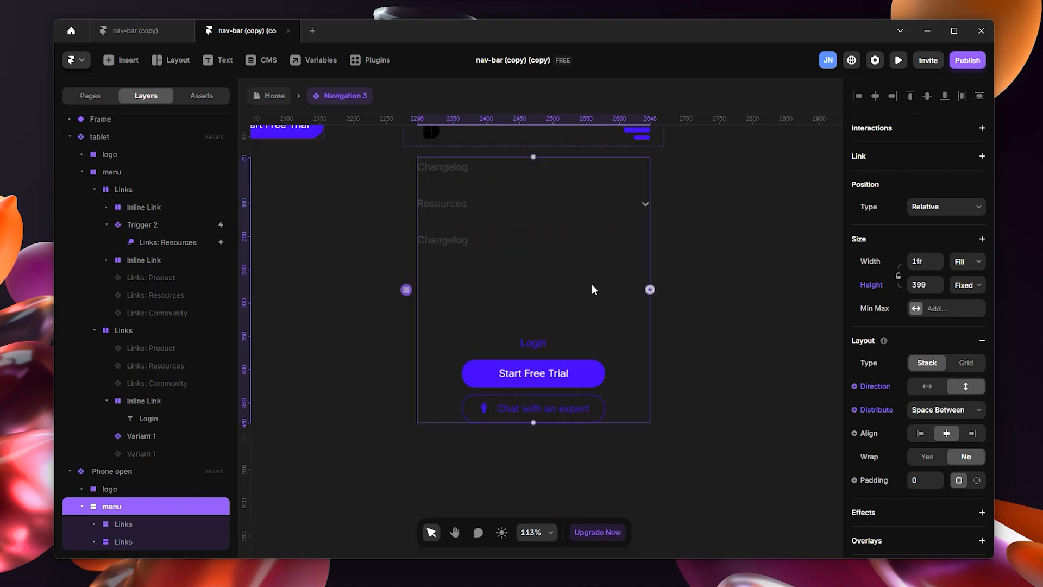
scroll(593, 287, down, 5)
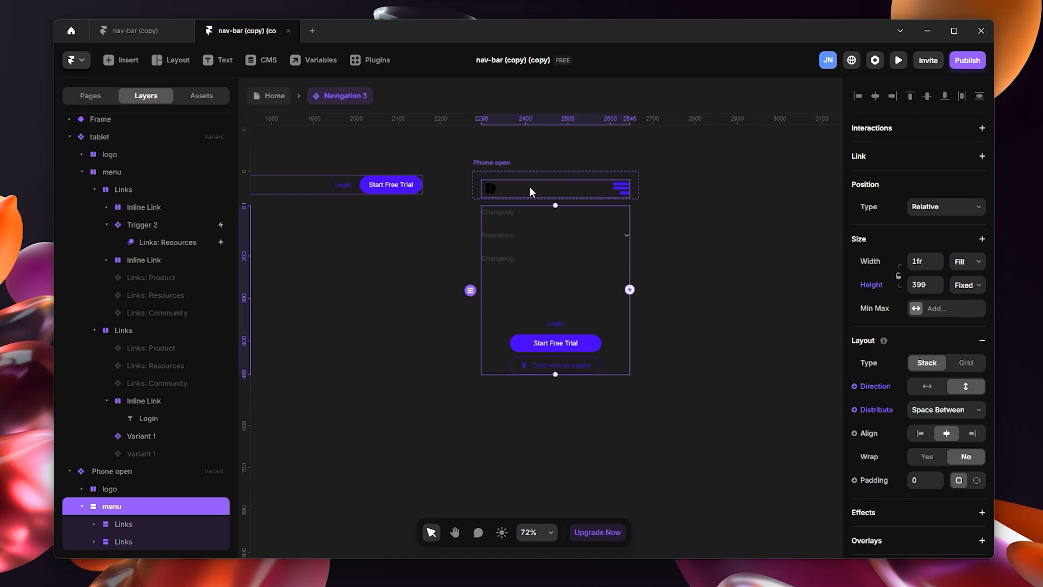
scroll(565, 209, up, 4)
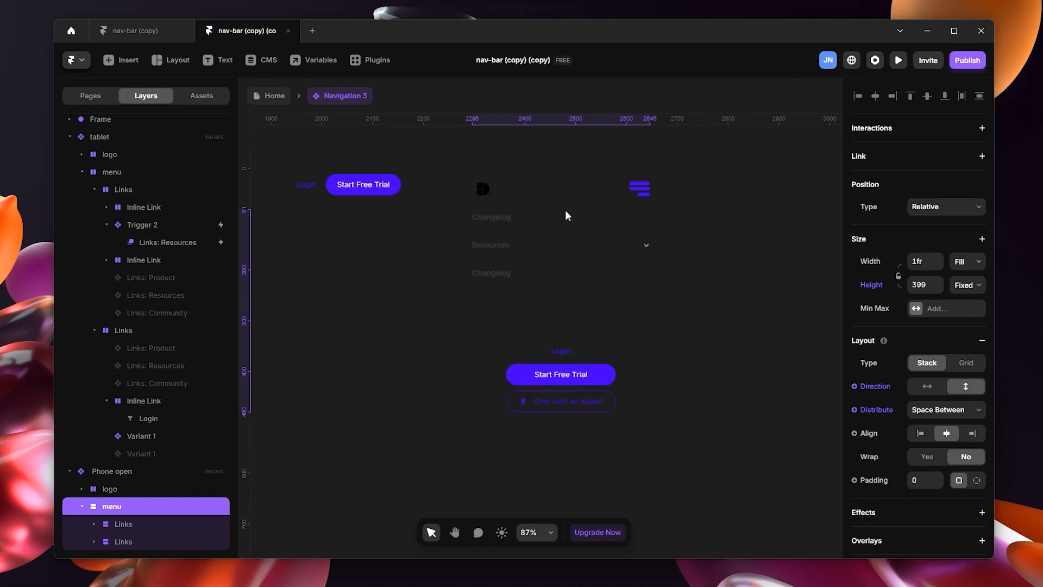
click(592, 191)
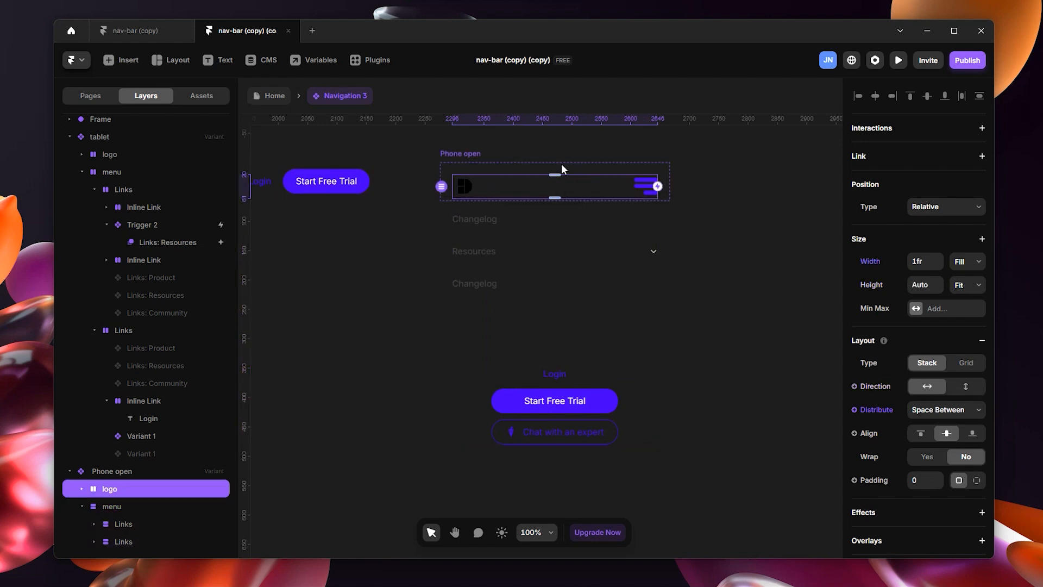
click(468, 152)
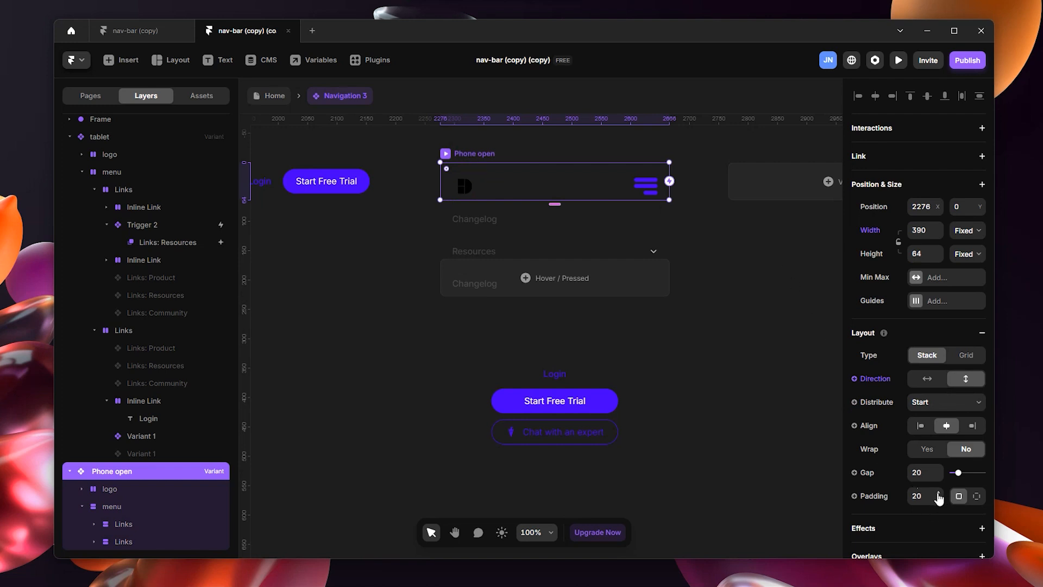
click(976, 497)
text(10)
key(Return)
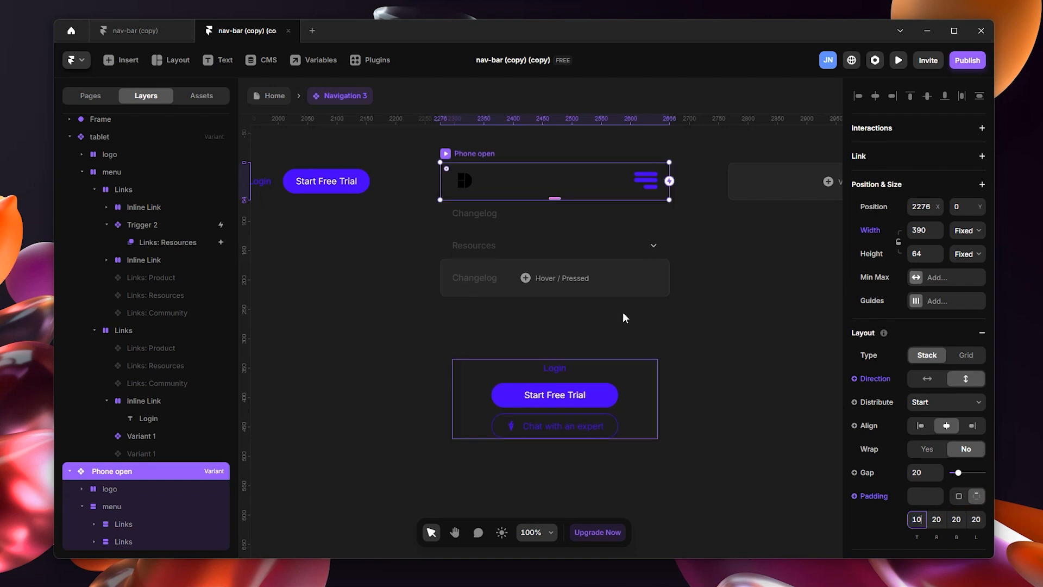
Try the Phone open variant's overflow as Hidden and return it to Visible
click(536, 186)
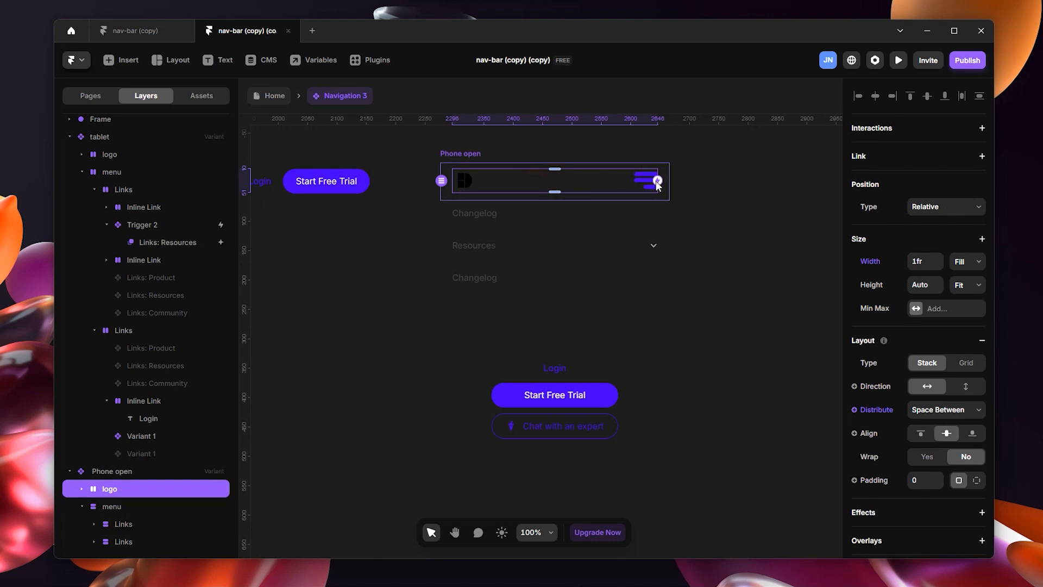
click(462, 155)
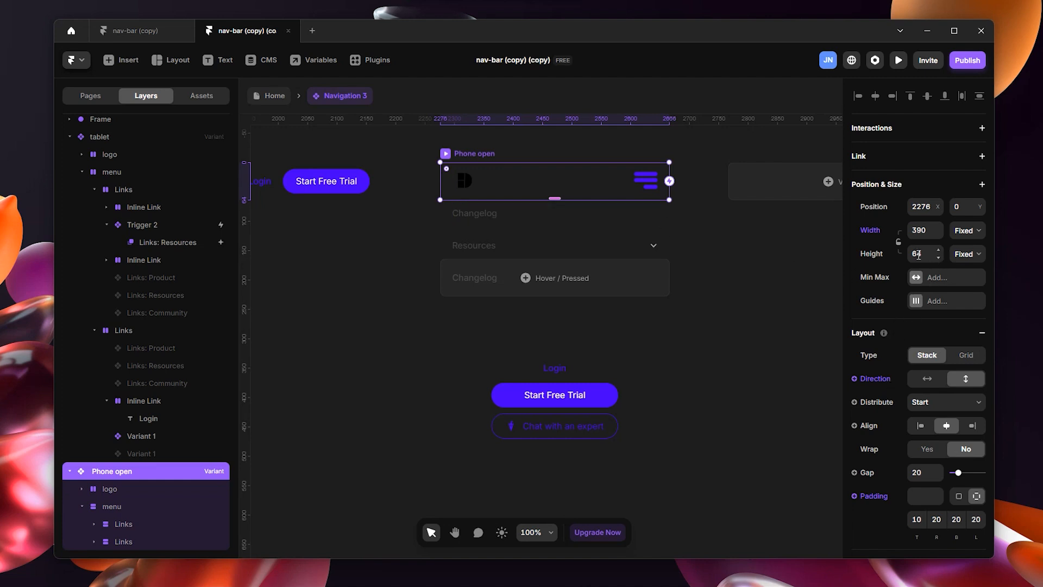
scroll(949, 305, down, 6)
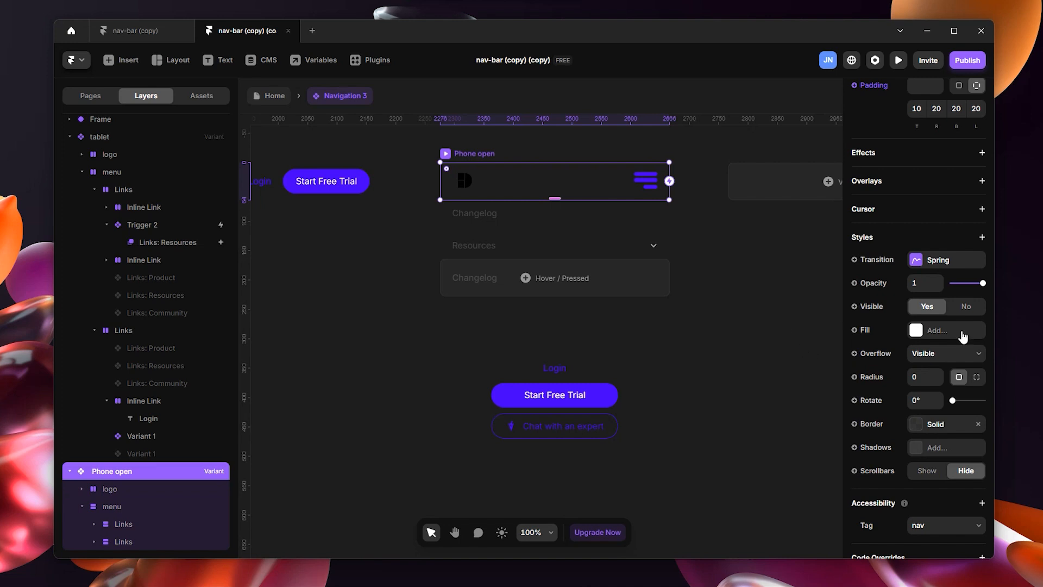
click(951, 363)
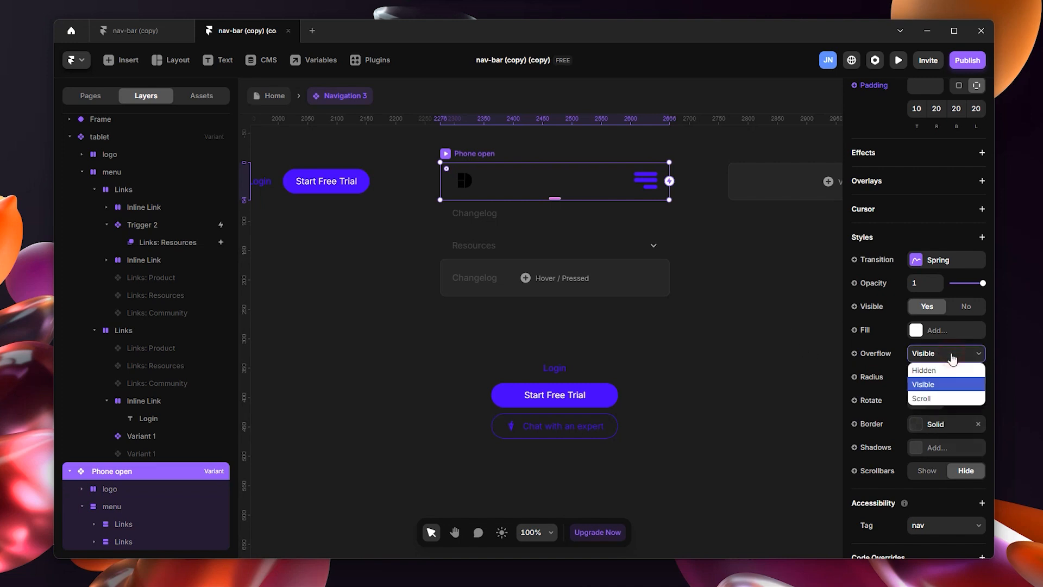
click(935, 372)
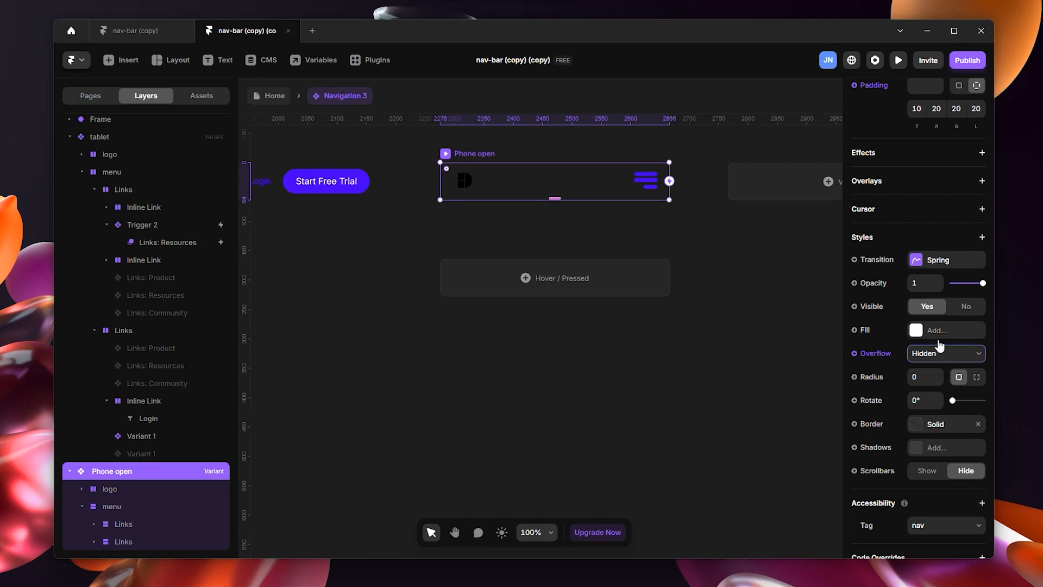
click(958, 358)
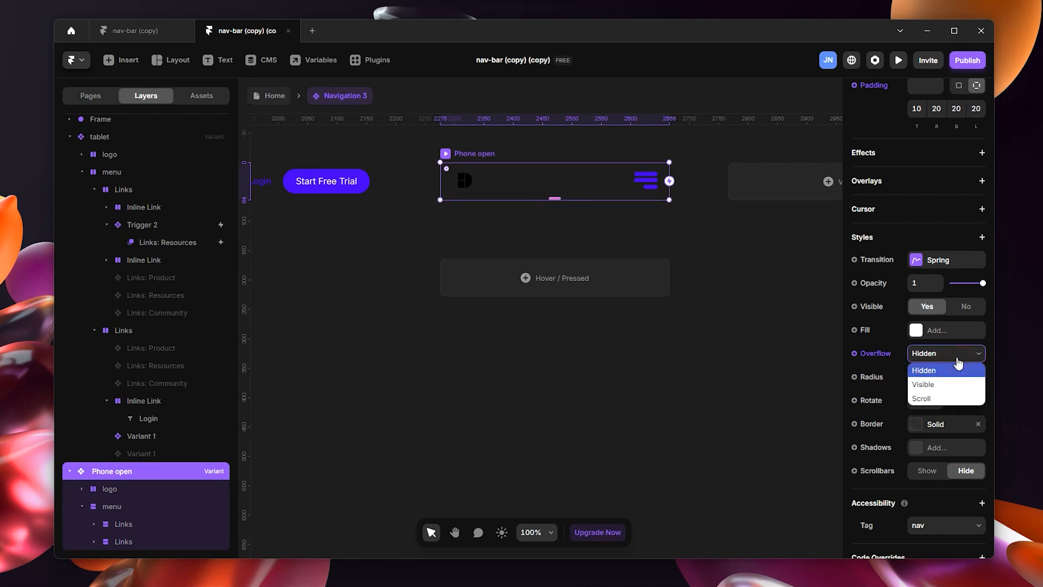
click(937, 376)
click(944, 350)
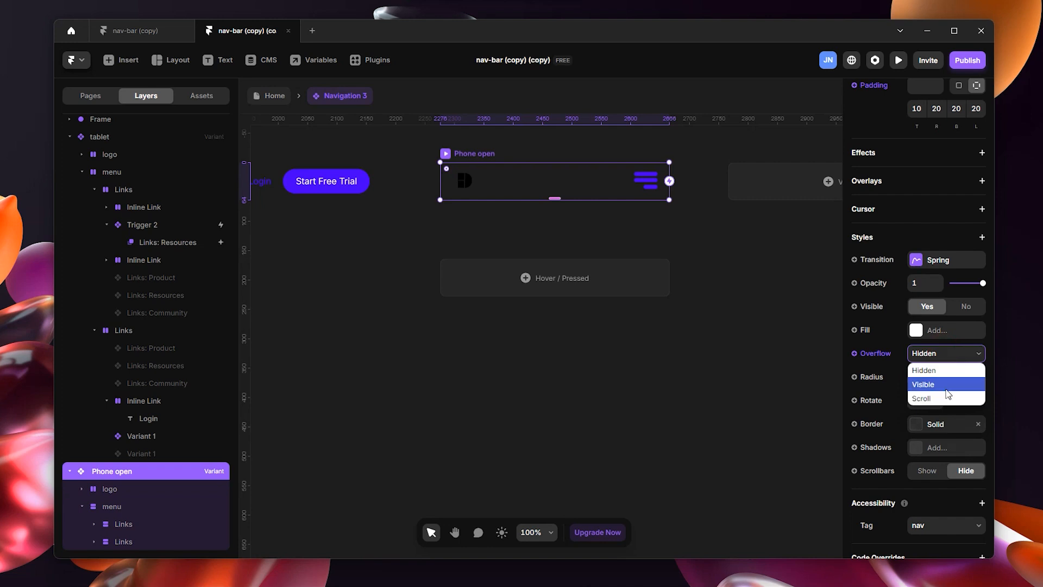
click(949, 384)
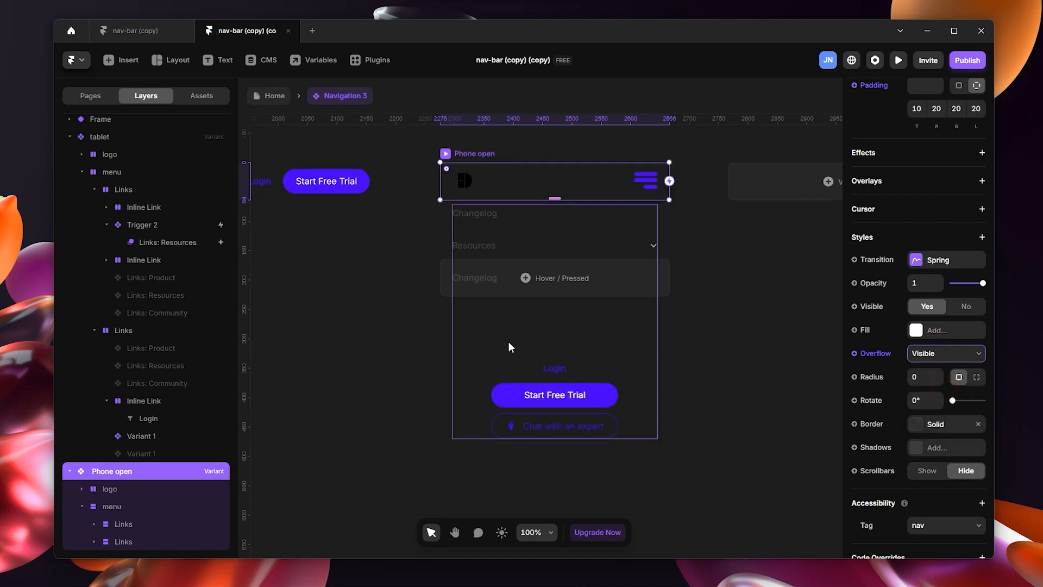
Set the opacity of the Phone open variant's menu stack to 0
click(607, 354)
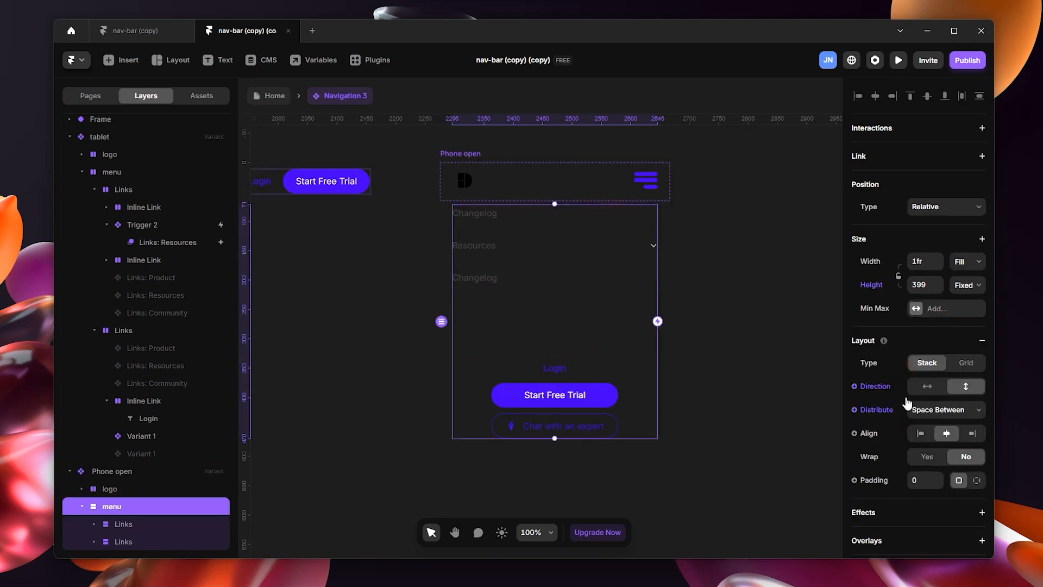
scroll(957, 439, down, 5)
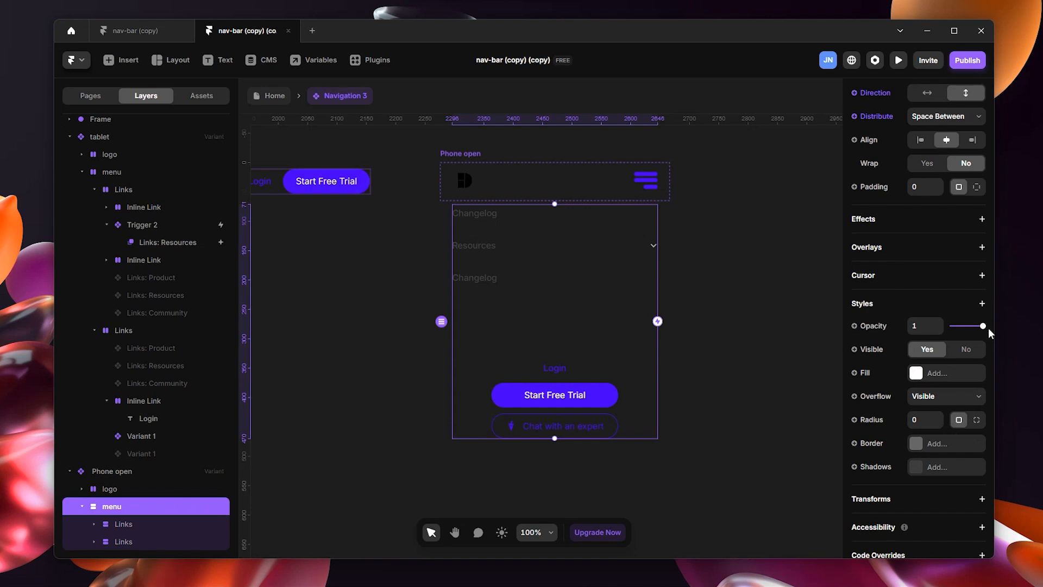
drag(983, 325, 931, 337)
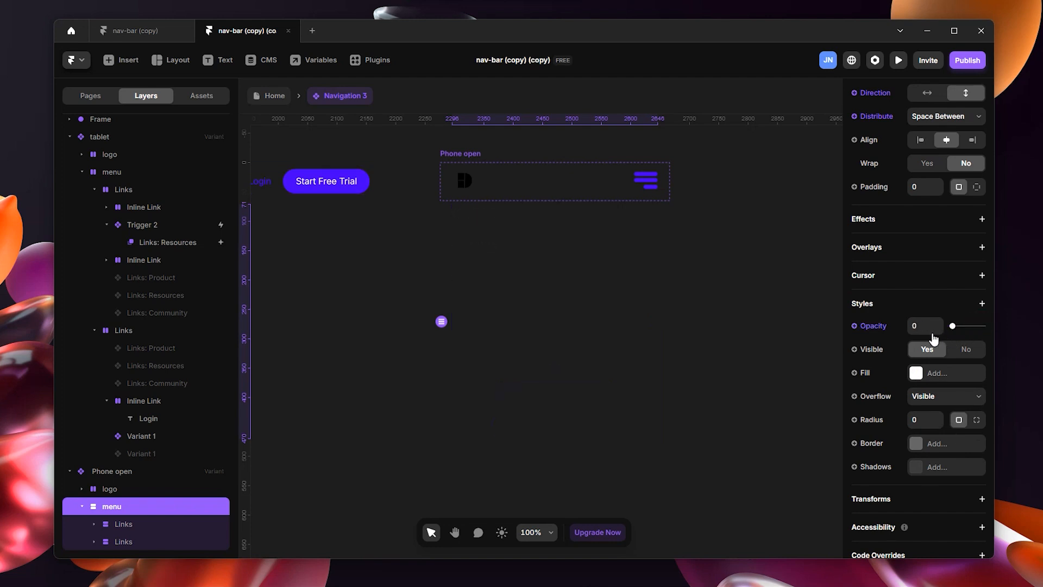
Set the Phone open variant's overflow to Hidden
click(463, 155)
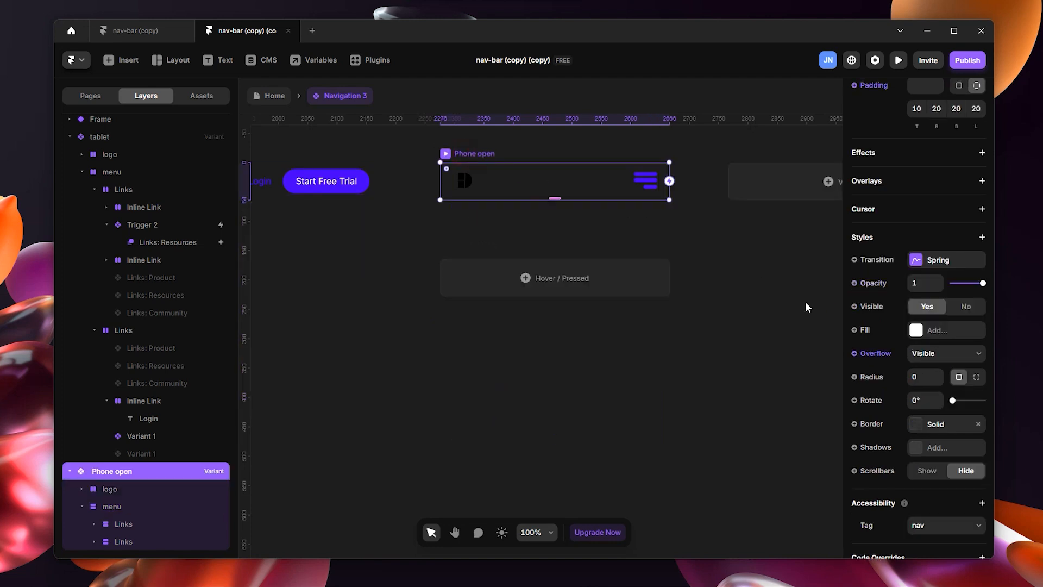
scroll(931, 396, down, 2)
click(945, 305)
click(944, 324)
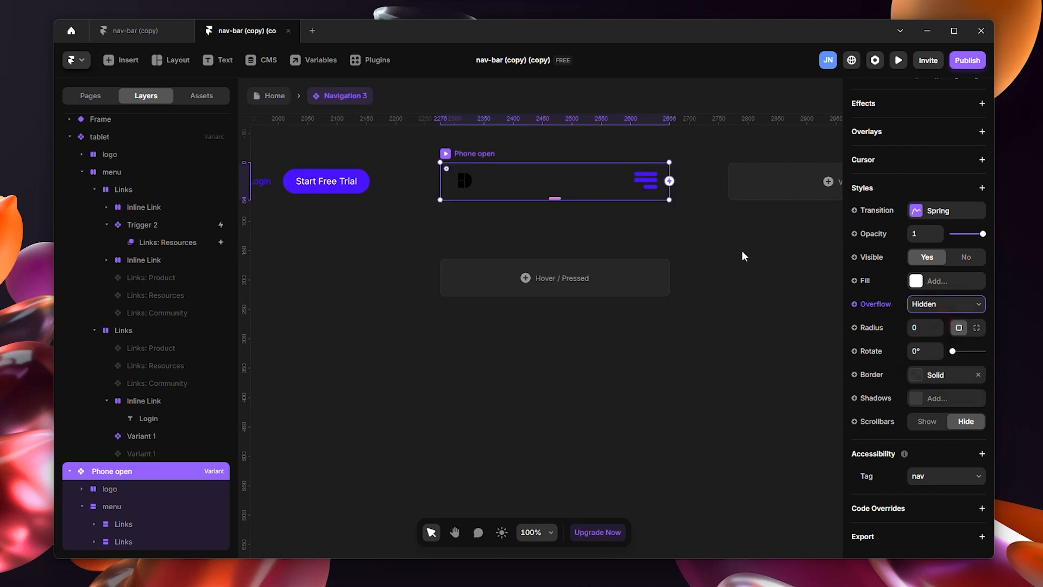
Add a new variant based on the Phone open variant and name it "phone open"
drag(698, 149, 644, 198)
key(space)
drag(696, 143, 587, 210)
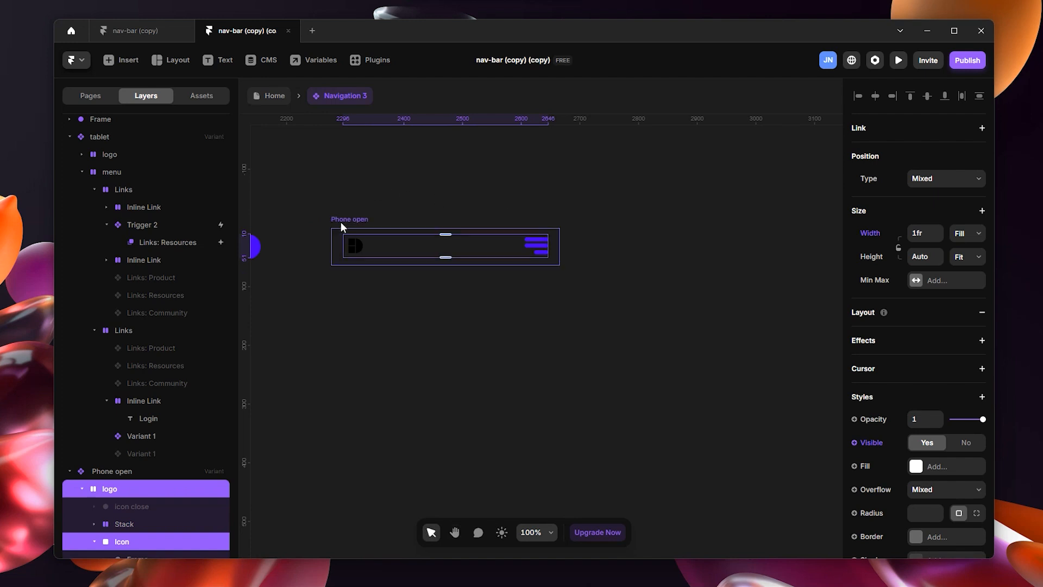
click(342, 220)
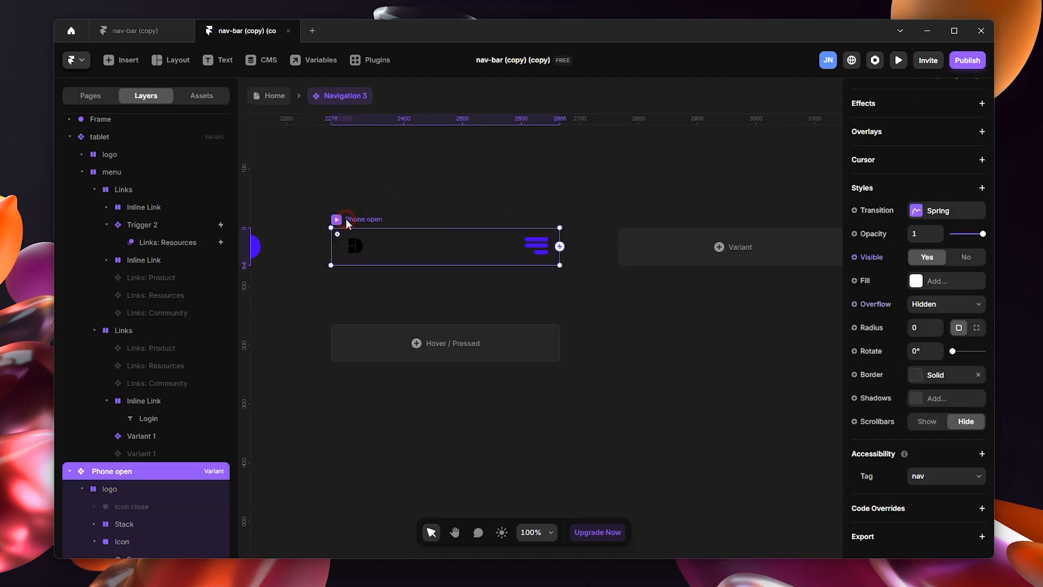
click(719, 248)
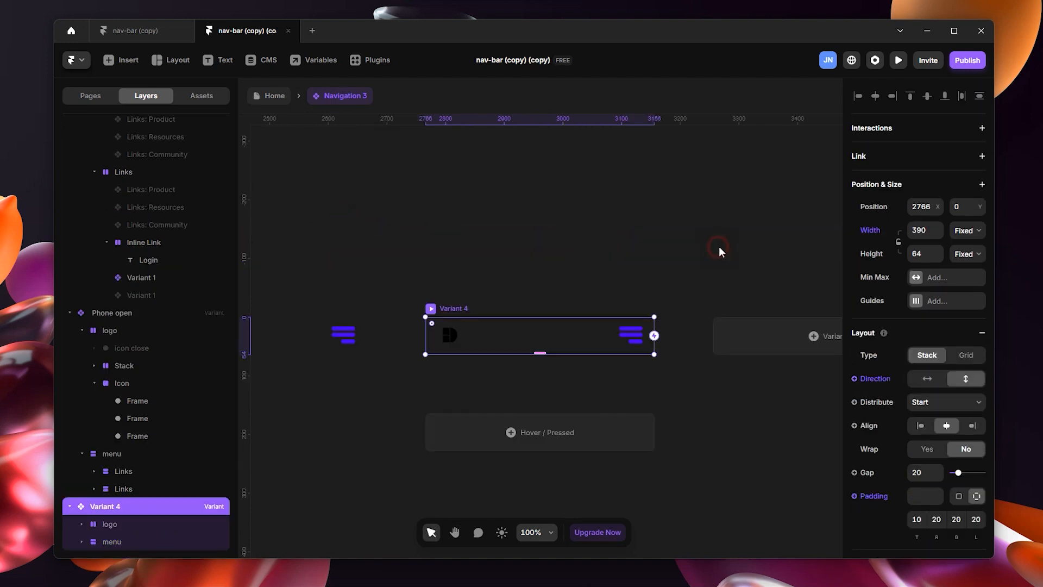
double_click(122, 505)
text(phone open)
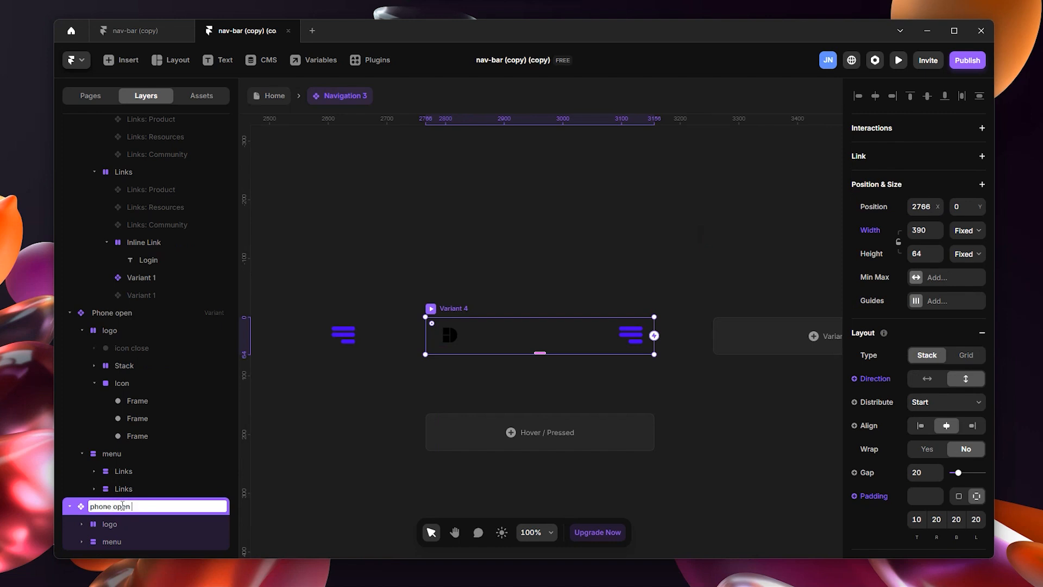
Rename the original Phone open variant as "Phone closed" and select the new phone open variant
double_click(132, 312)
click(133, 313)
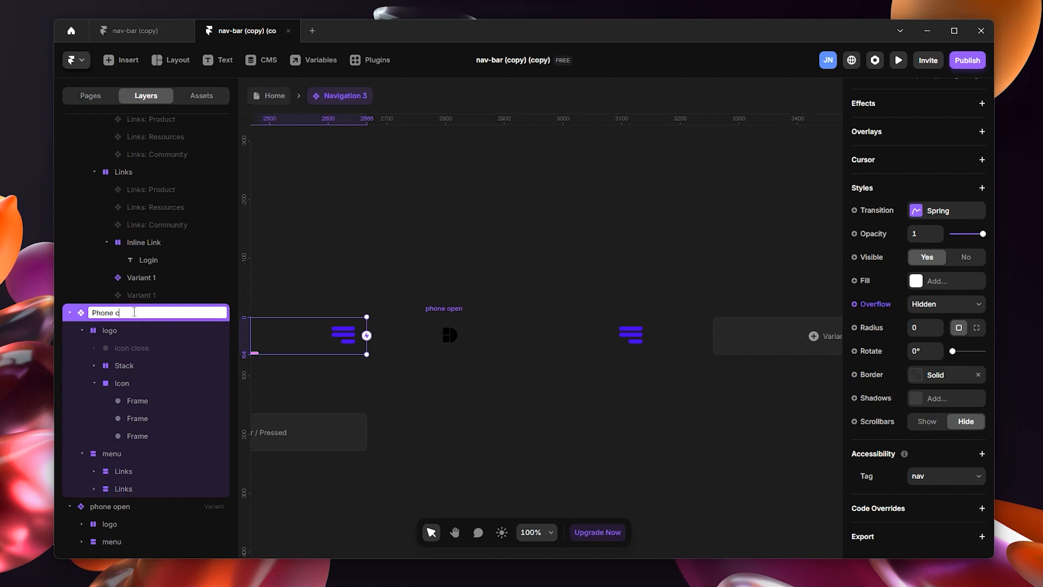
click(134, 508)
key(space)
drag(693, 227, 488, 194)
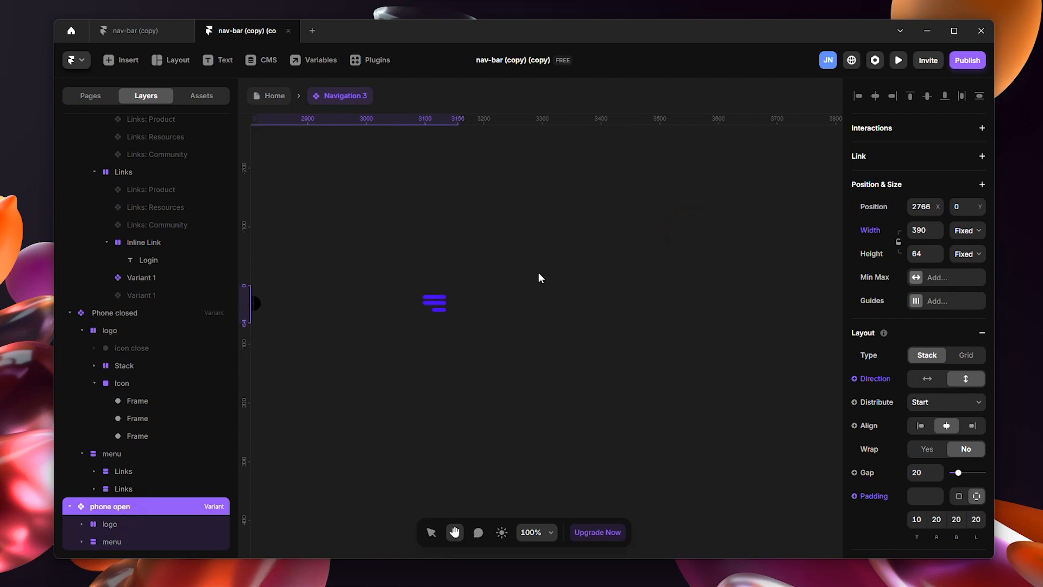
drag(496, 235, 683, 233)
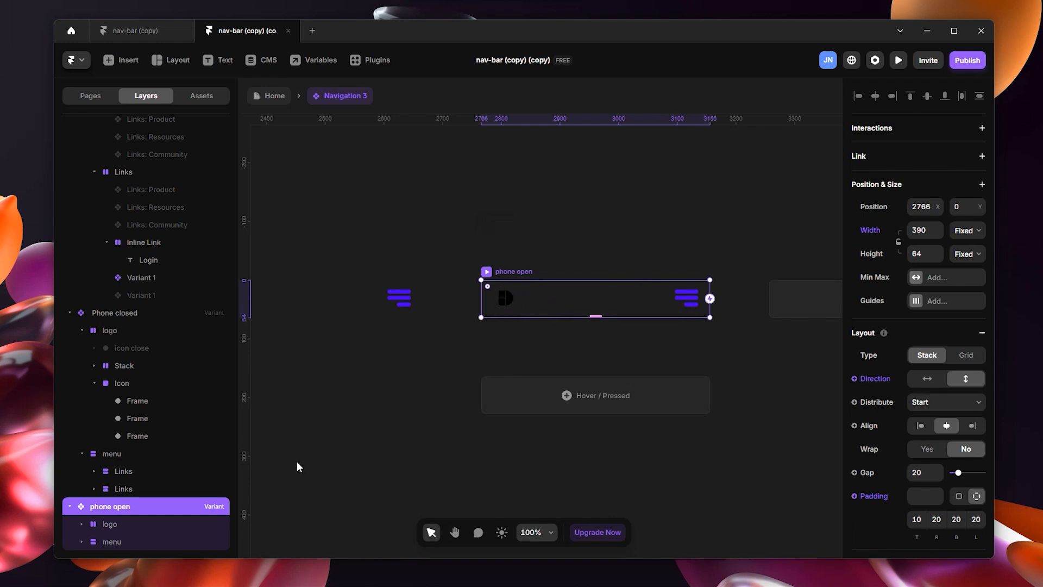
Show the hidden icon close layer inside the phone open variant's logo stack
click(128, 524)
scroll(134, 507, down, 2)
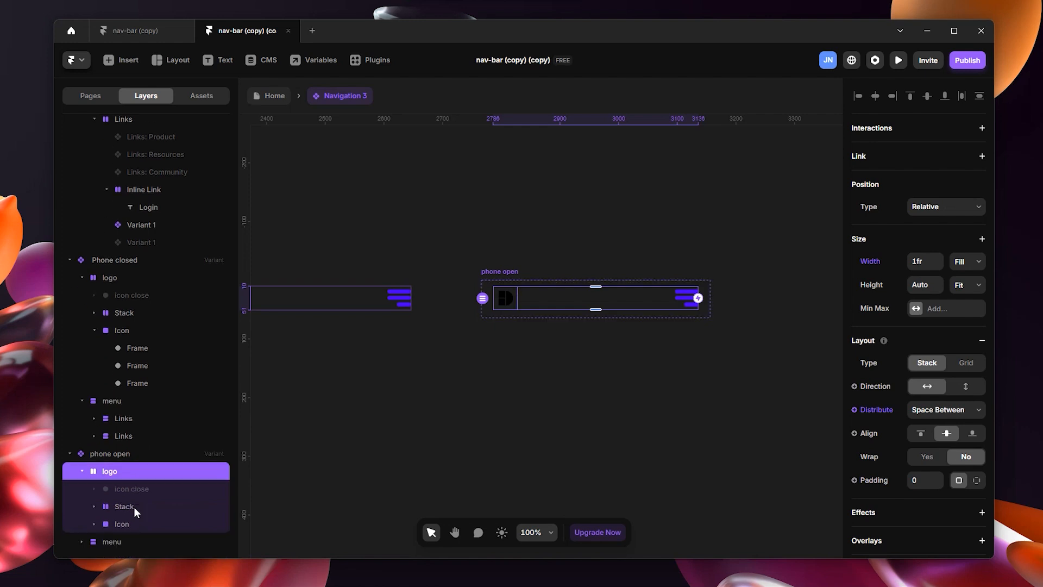
click(146, 490)
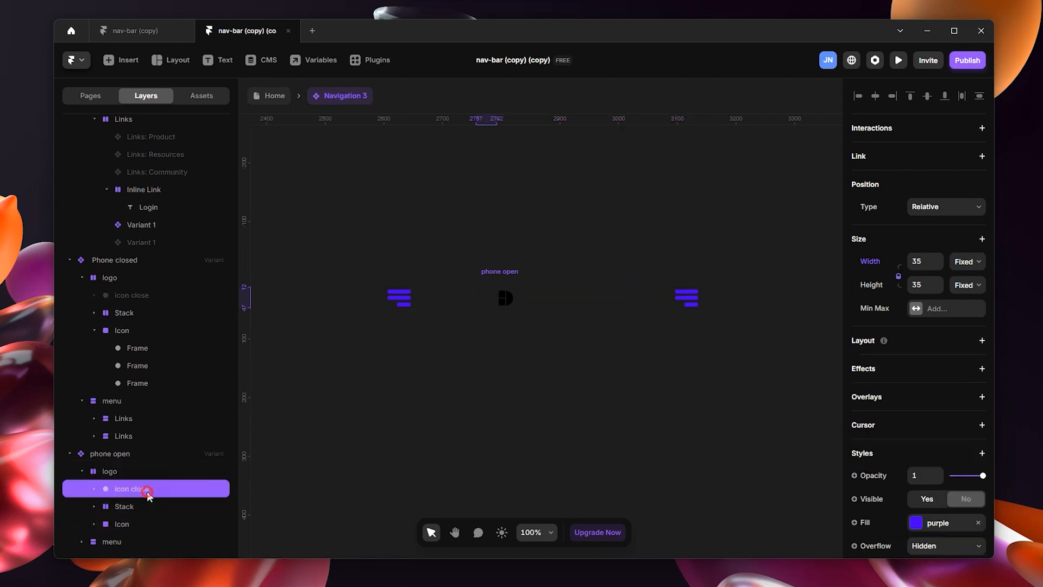
right_click(147, 491)
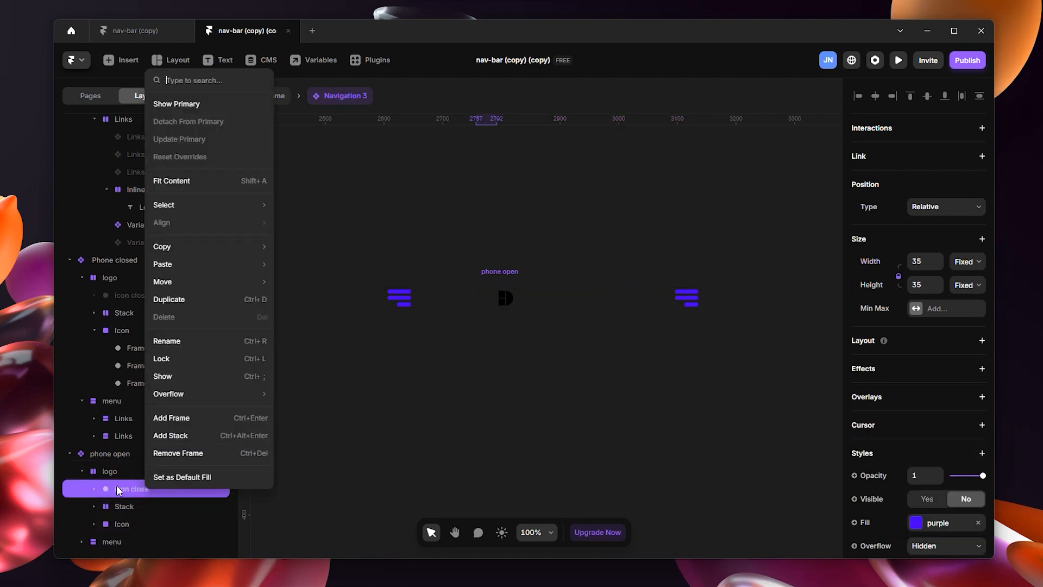
click(168, 375)
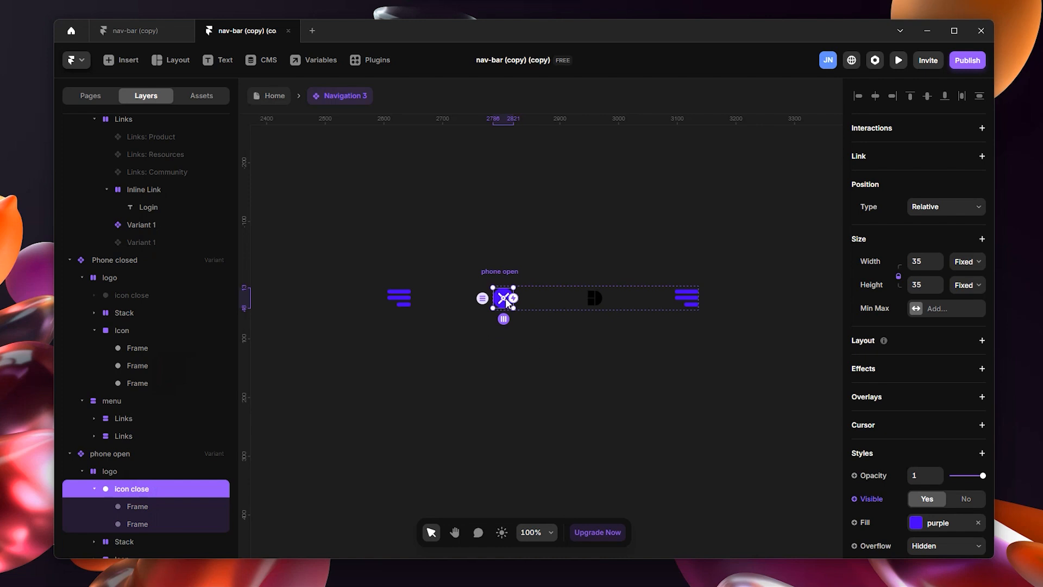
Hide the hamburger Icon layer in the phone open variant's logo stack
scroll(504, 308, up, 2)
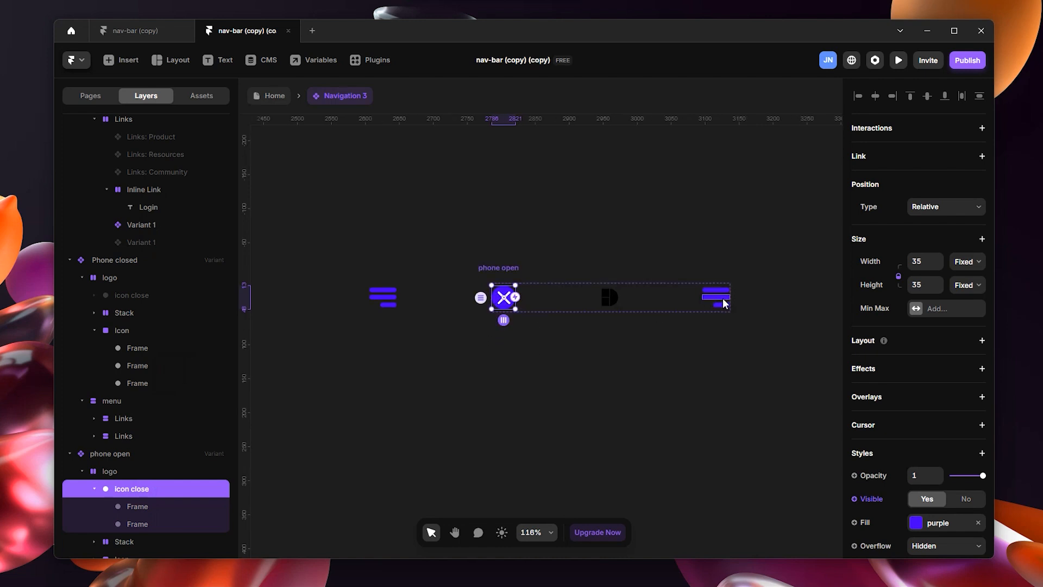
scroll(126, 543, down, 1)
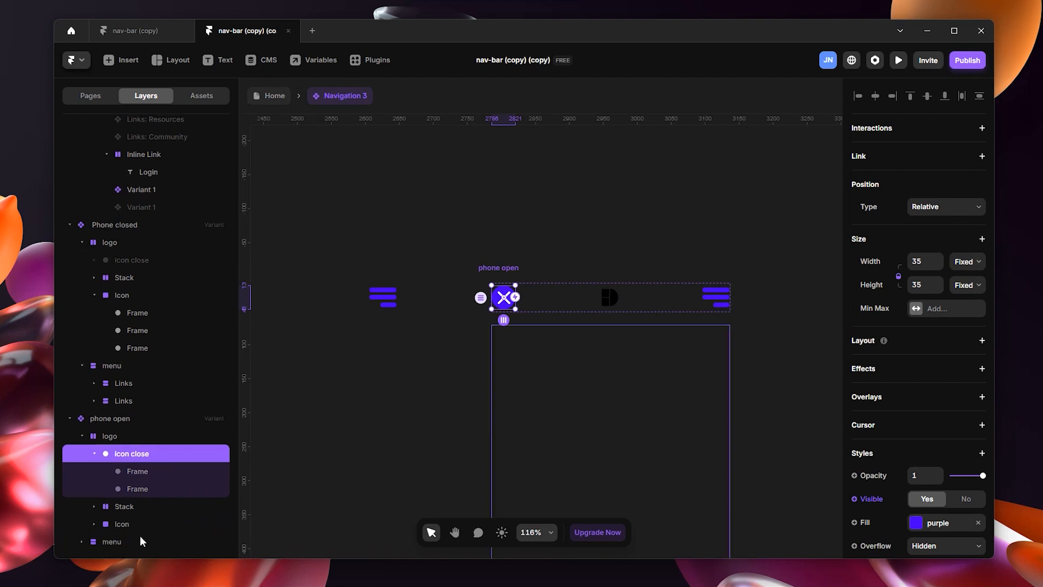
click(123, 525)
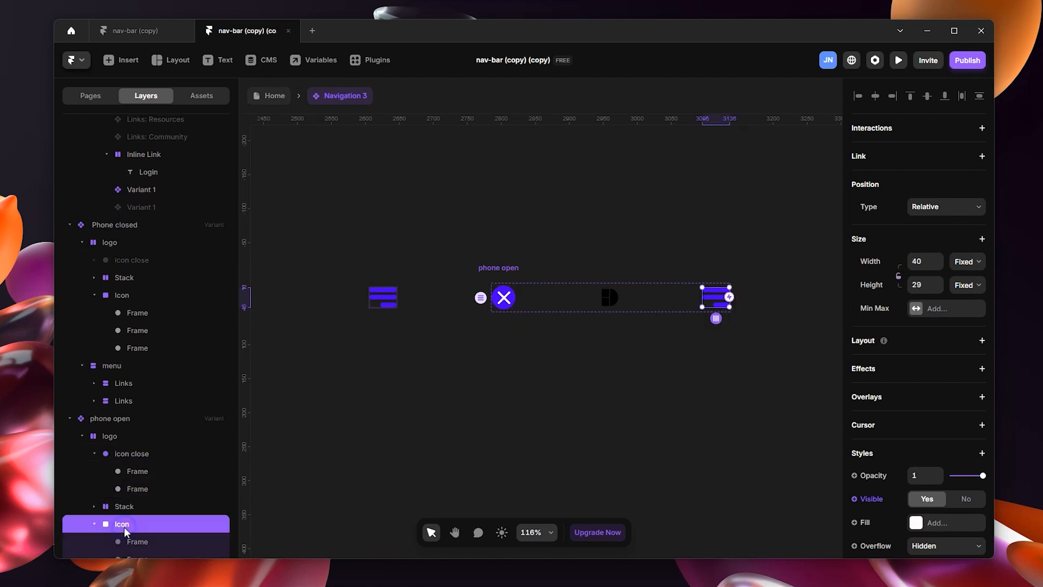
right_click(124, 526)
click(175, 412)
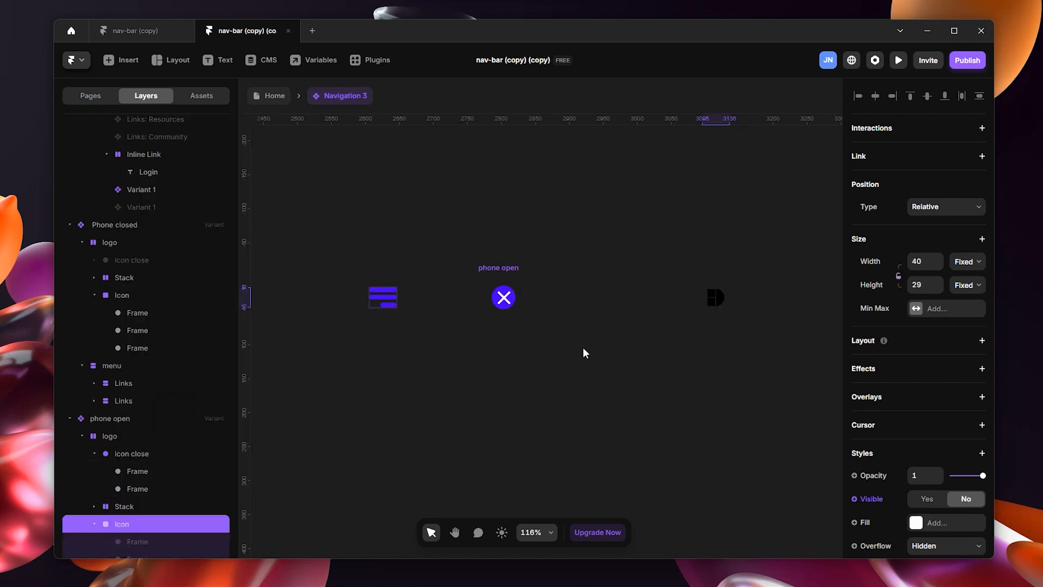
Reorder the phone open variant's logo stack so icon close comes after the Stack layer holding the logo
click(508, 306)
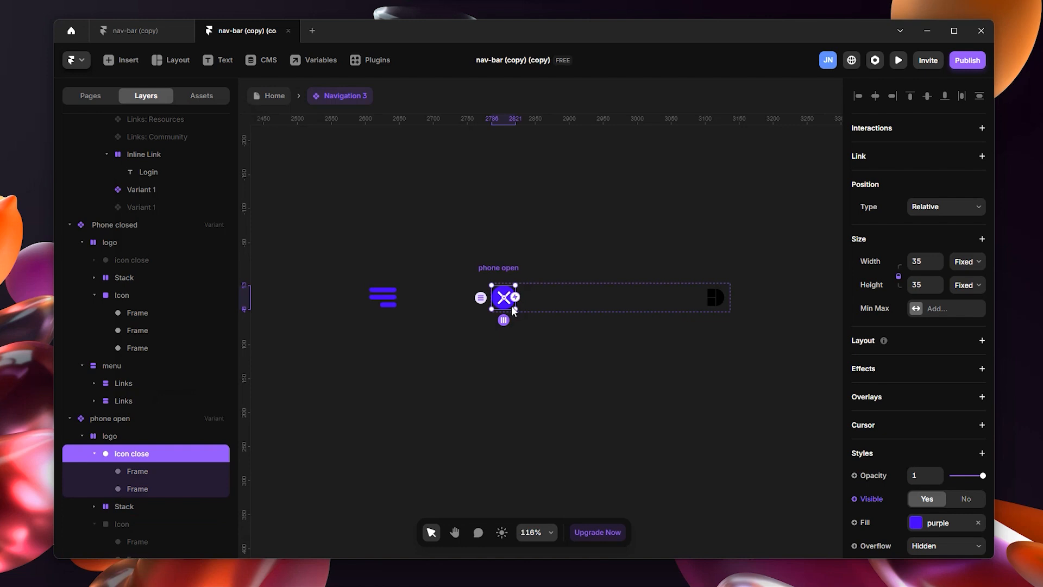
key(Right)
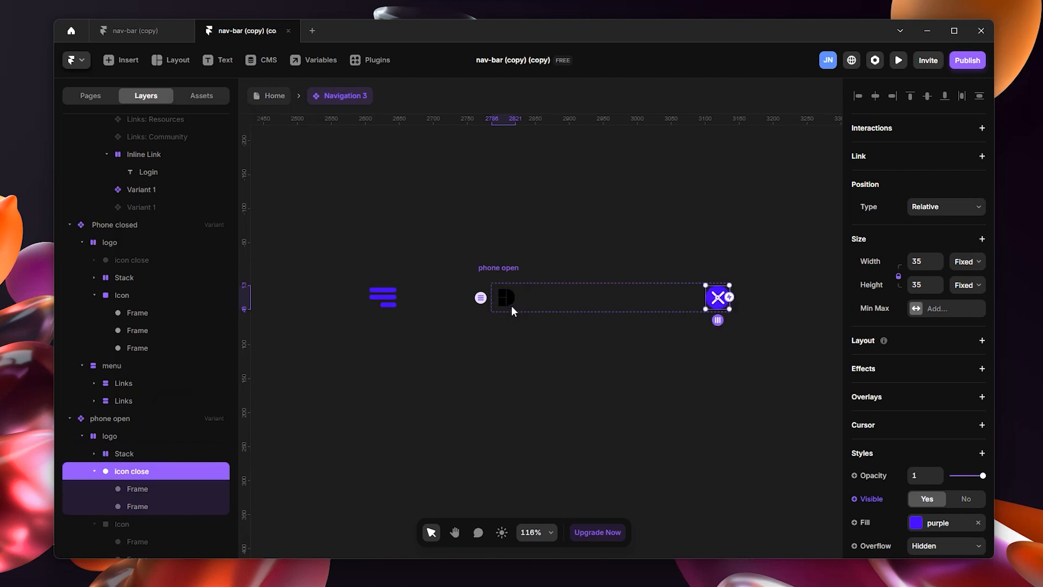
click(747, 305)
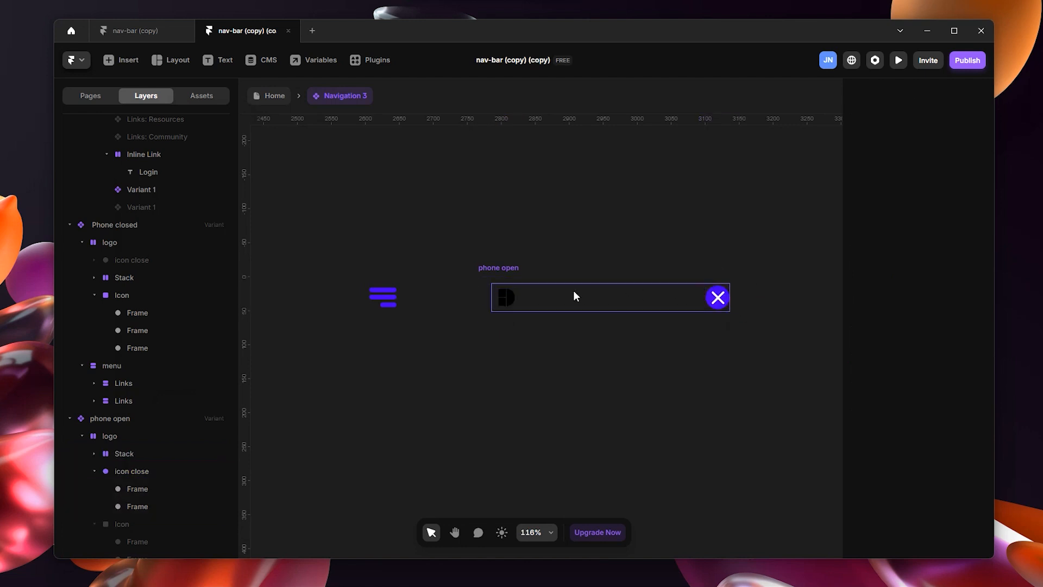
Raise the opacity of the phone open variant's menu stack from fully transparent to fully opaque
click(507, 264)
scroll(140, 437, down, 2)
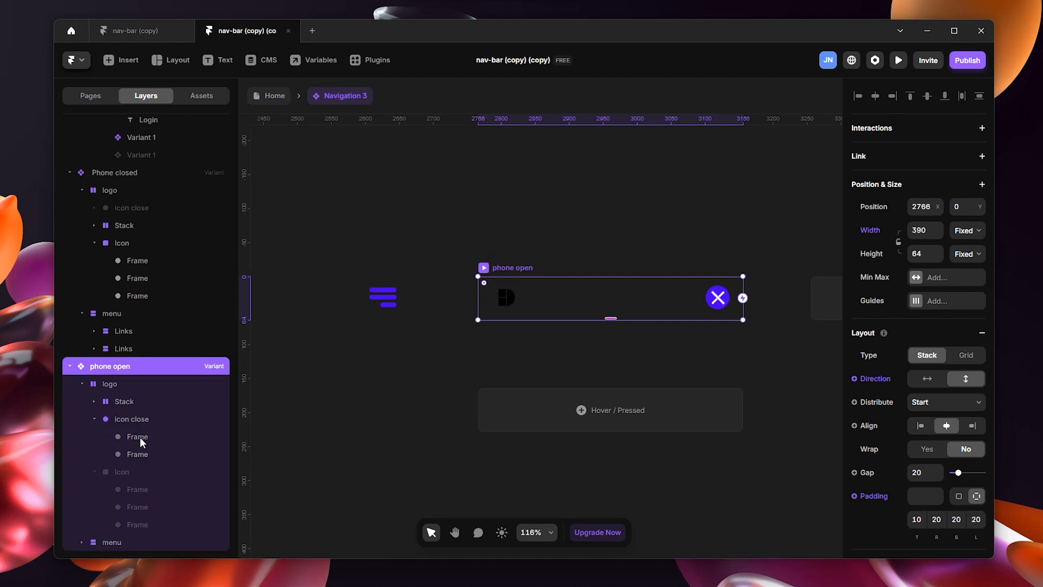
click(111, 542)
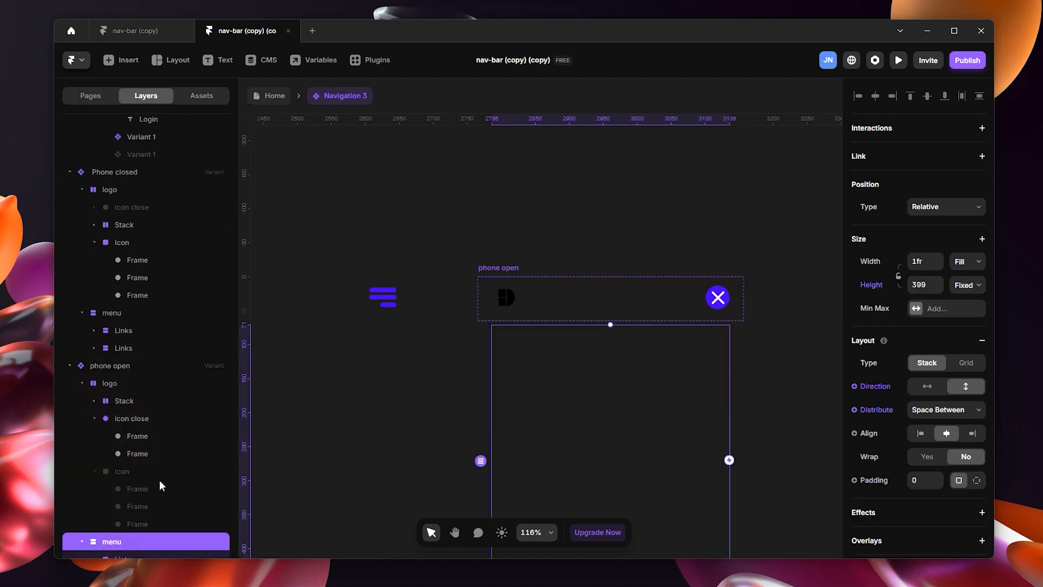
scroll(559, 348, down, 5)
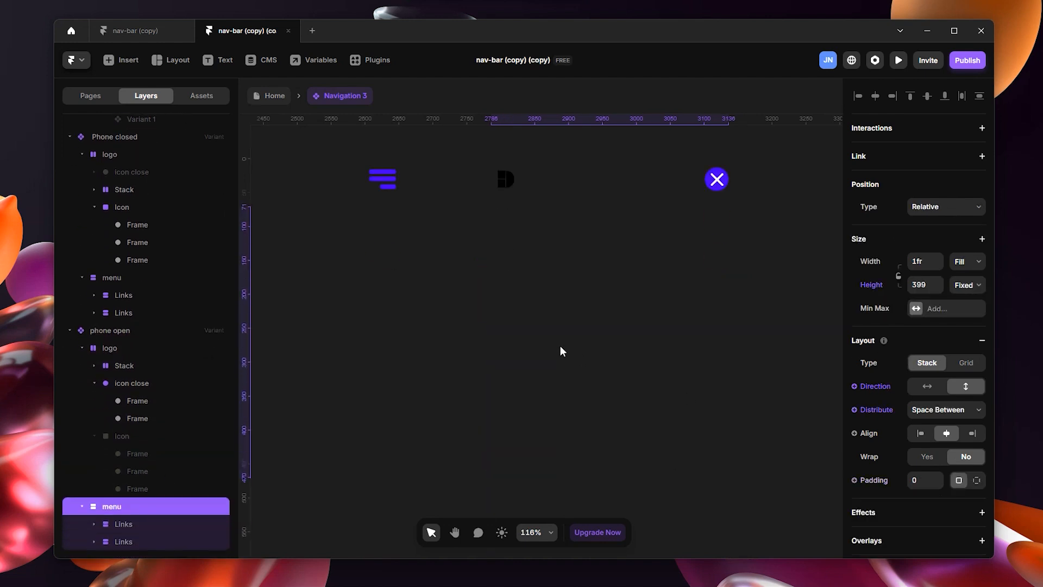
scroll(902, 405, down, 6)
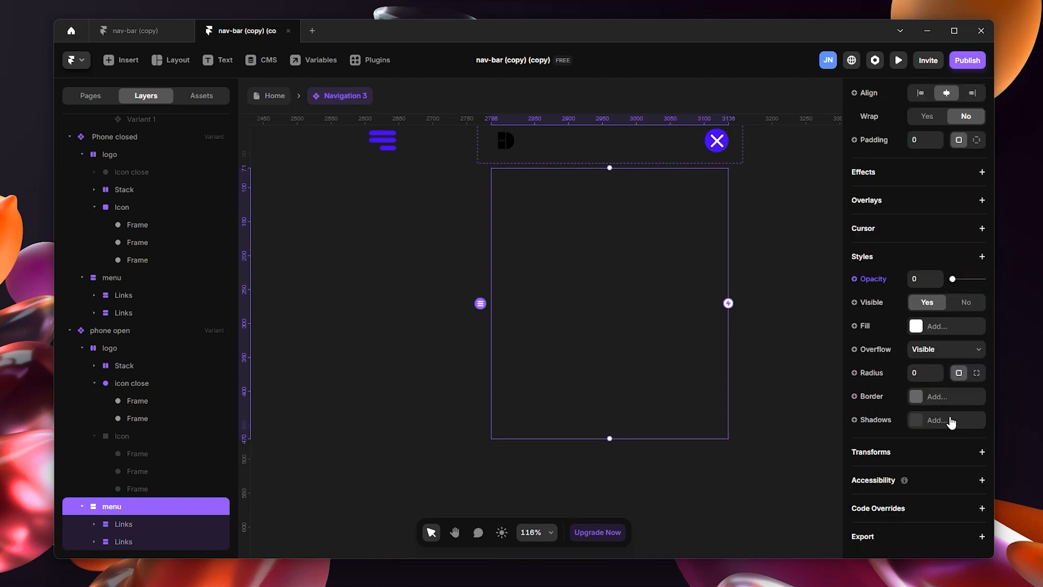
click(955, 279)
click(983, 280)
scroll(610, 239, up, 3)
Set the overflow of the phone open variant to Visible
click(504, 189)
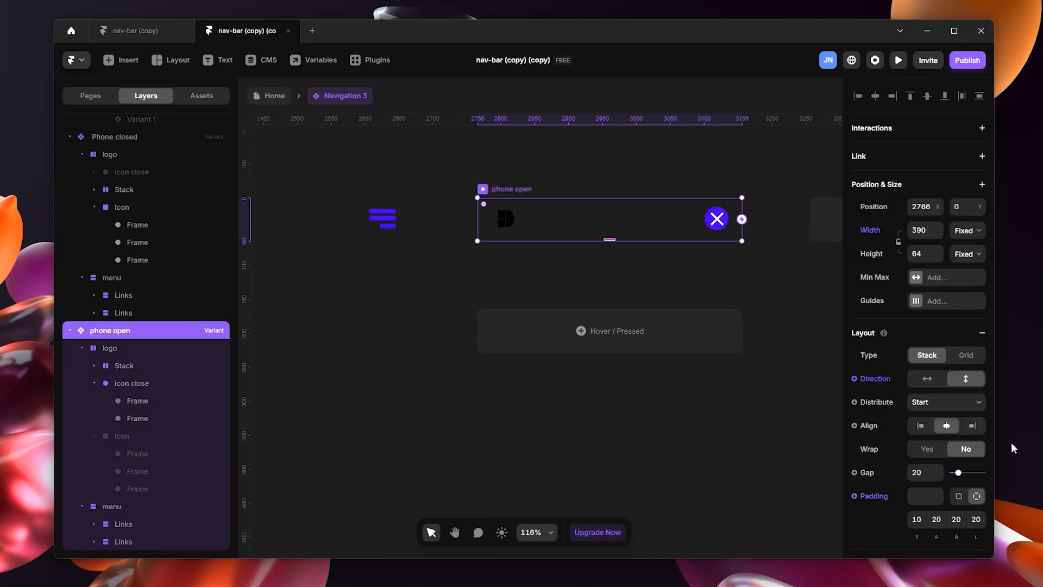
scroll(945, 429, down, 5)
click(953, 470)
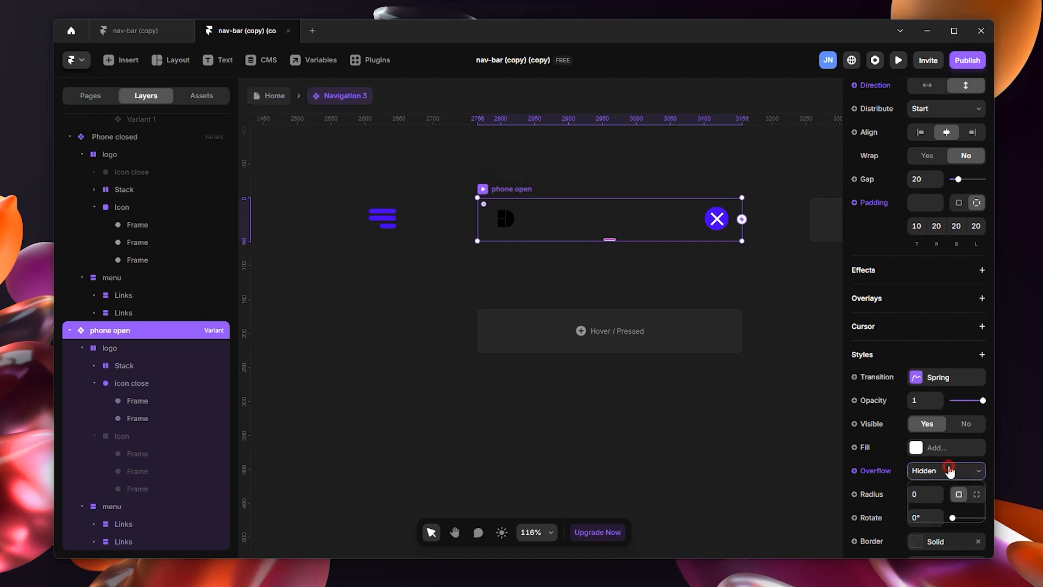
click(928, 498)
Examine the phone open variant's full menu layout and compare it with the Phone closed variant
scroll(546, 280, down, 4)
scroll(631, 312, up, 6)
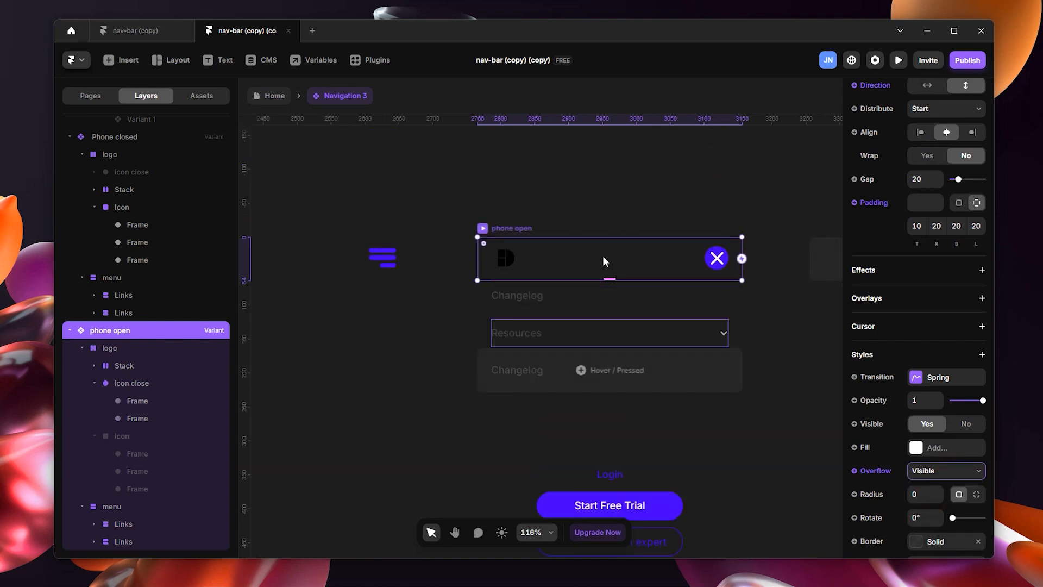
drag(404, 154, 566, 184)
drag(405, 181, 593, 205)
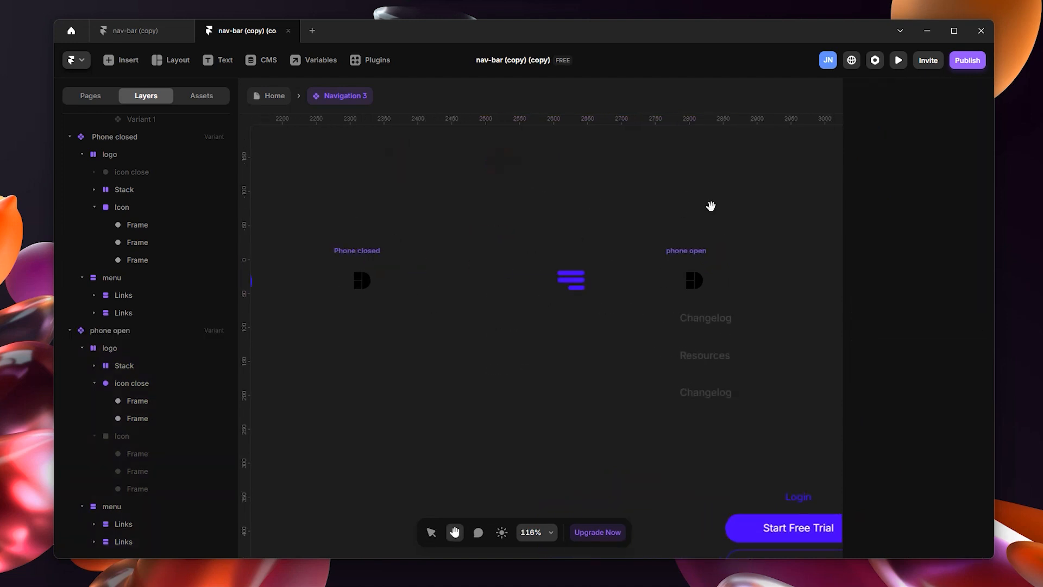
drag(722, 179, 456, 118)
key(v)
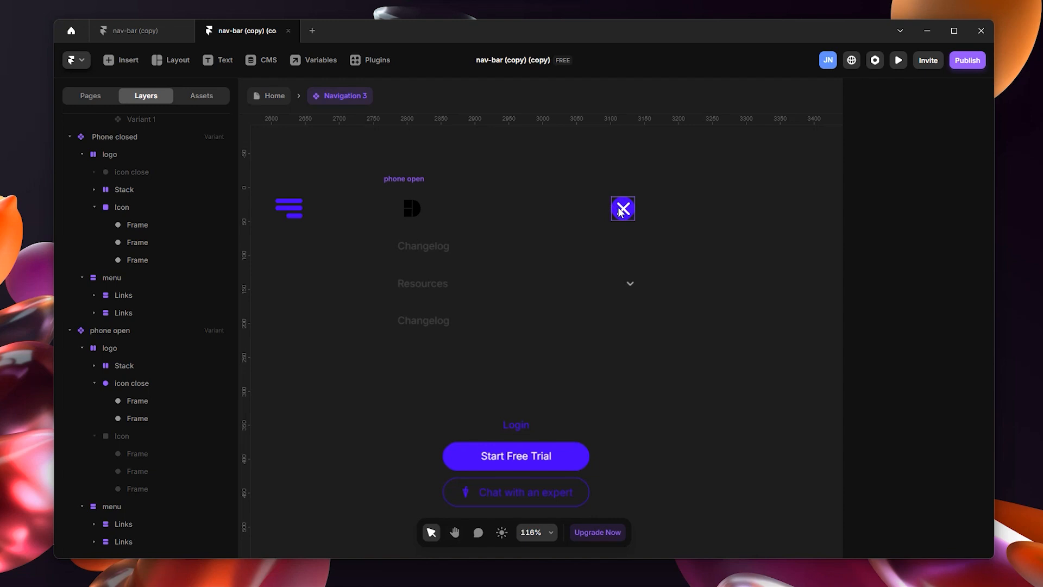
scroll(608, 223, down, 3)
scroll(592, 272, up, 2)
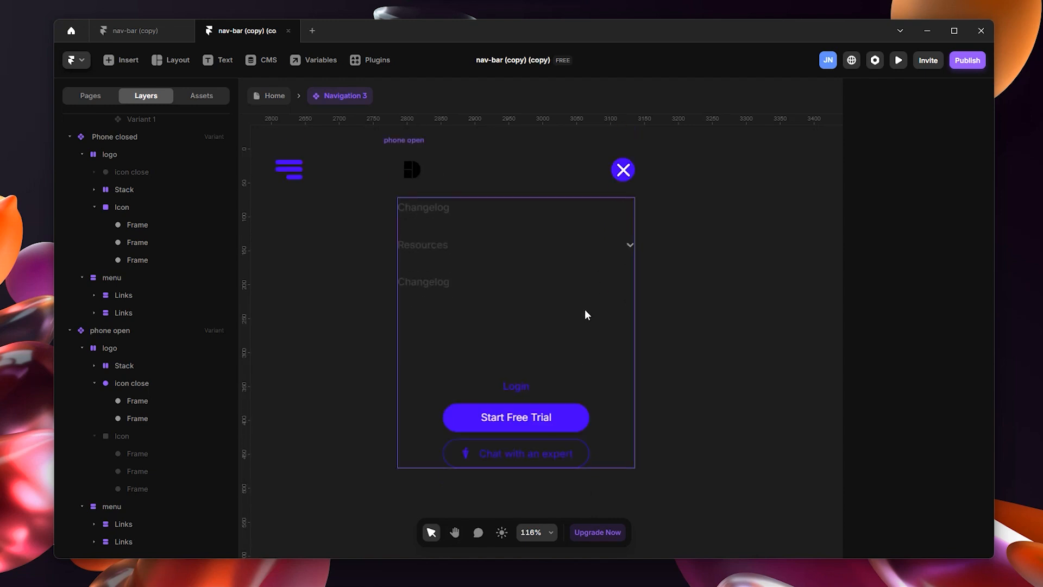
scroll(607, 363, up, 2)
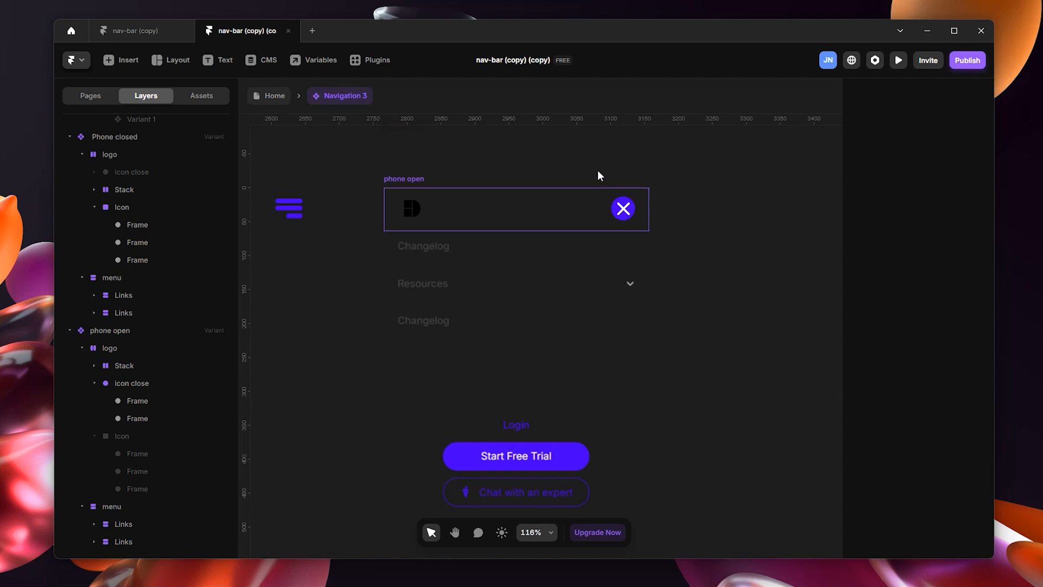
key(h)
drag(457, 144, 506, 149)
scroll(505, 148, left, 8)
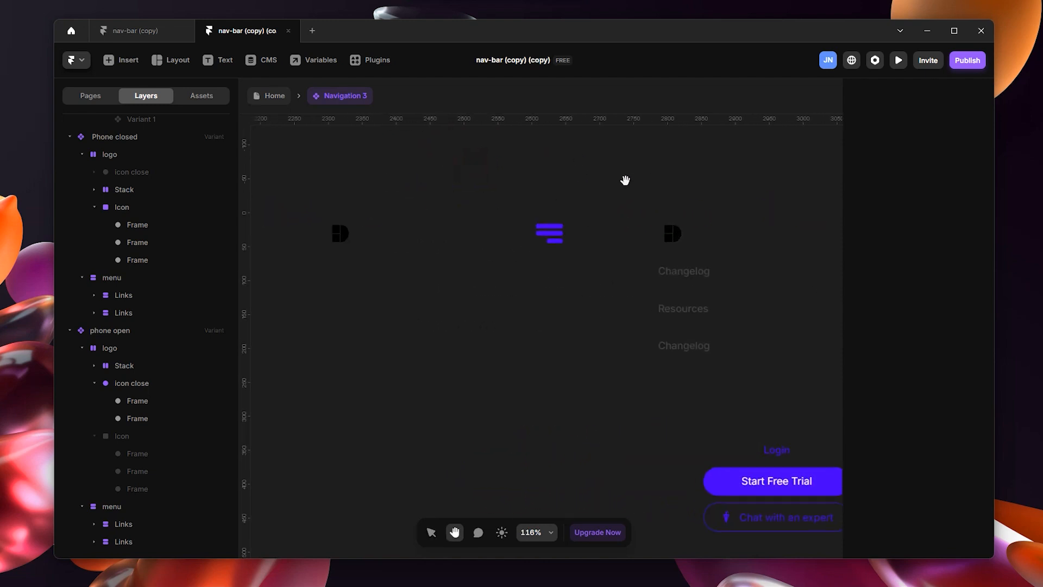
Link the hamburger icon in the Phone closed variant to the phone open variant with a Click interaction
key(v)
click(600, 243)
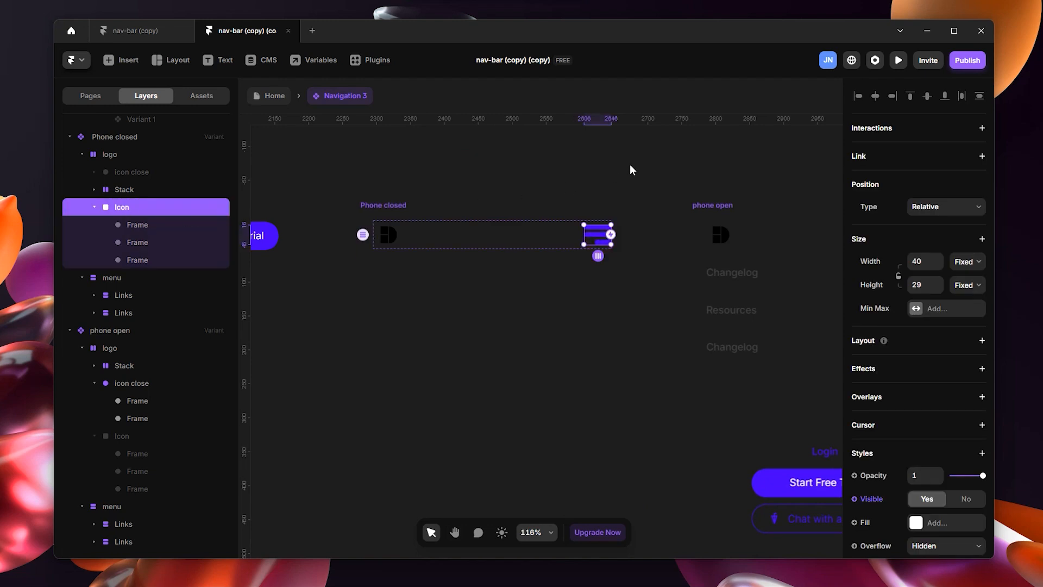
drag(610, 234, 712, 225)
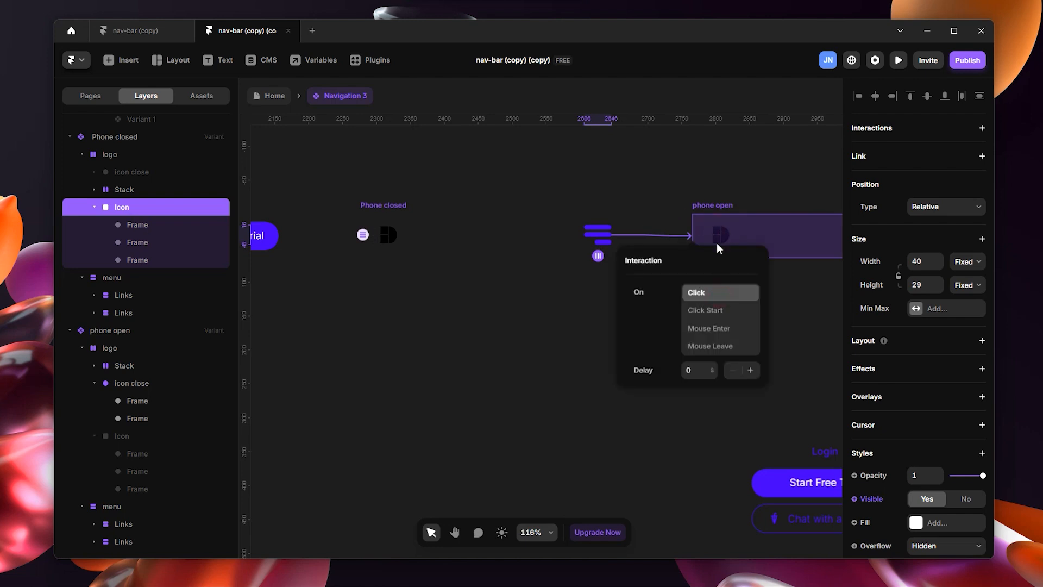
click(723, 173)
Link the close icon in the phone open variant back to the Phone closed variant with a Click interaction
key(space)
drag(679, 164, 421, 186)
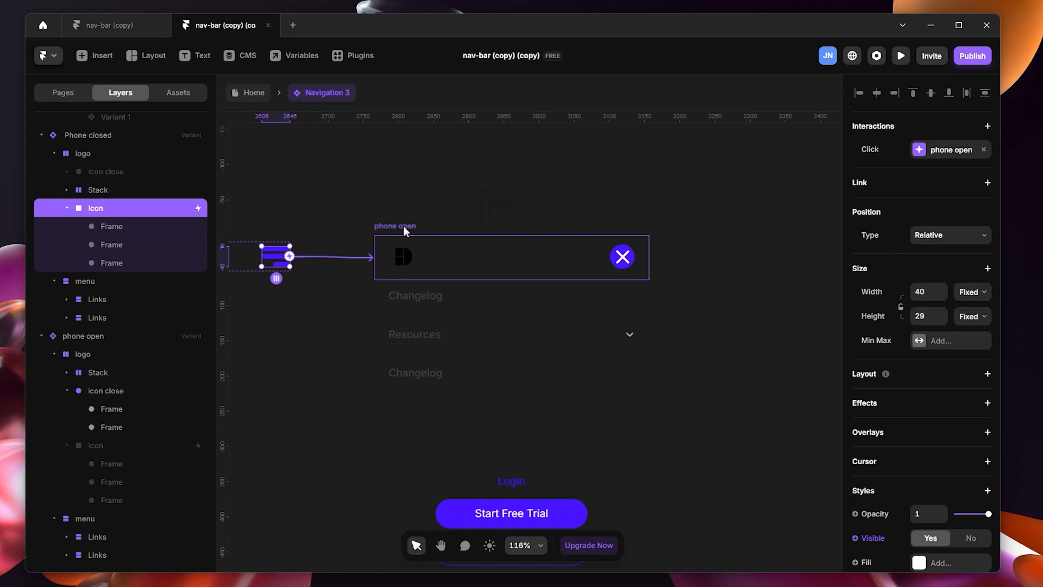
click(403, 227)
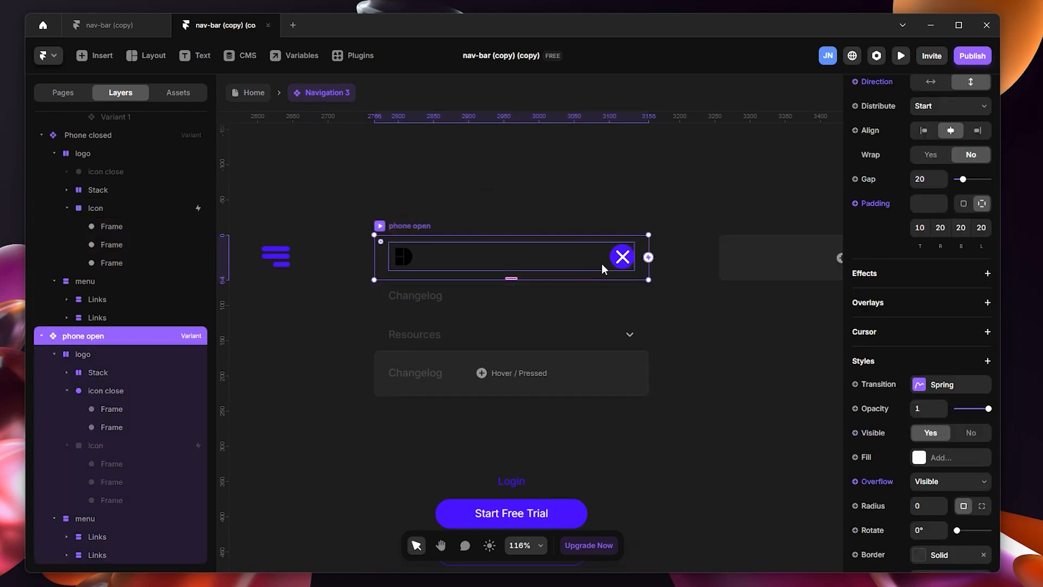
double_click(623, 266)
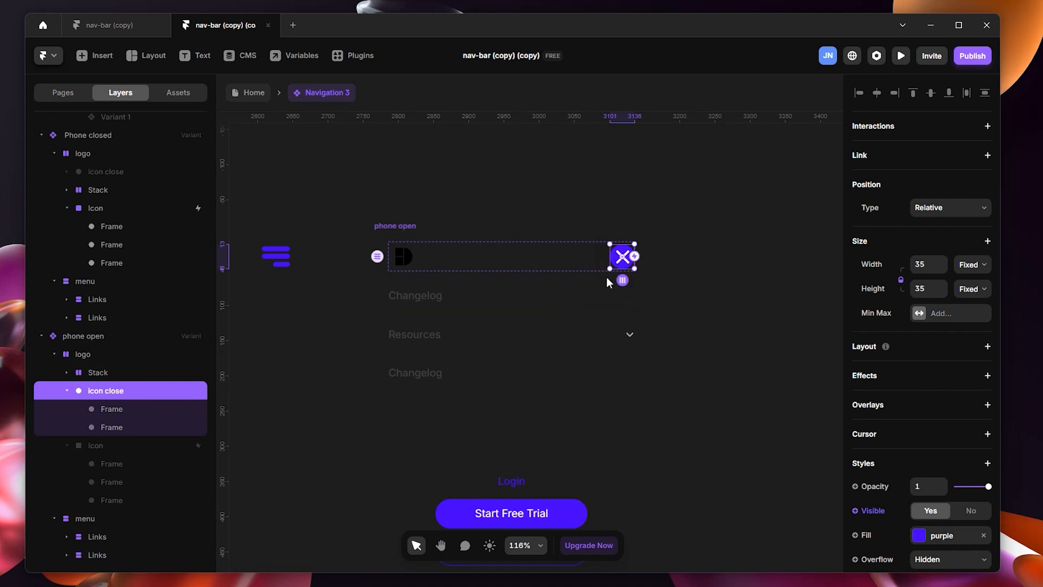
drag(624, 262, 293, 262)
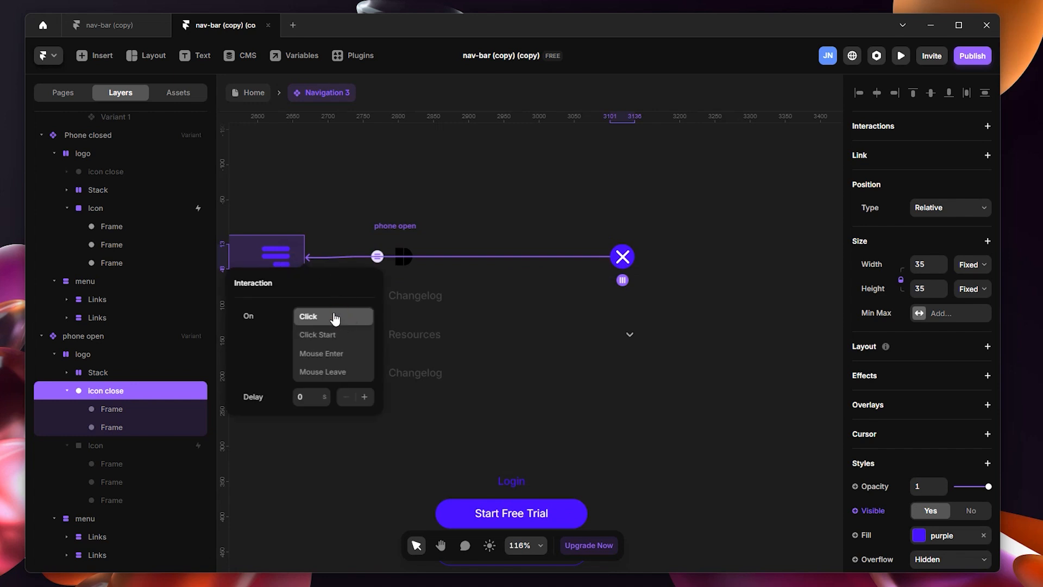
click(368, 200)
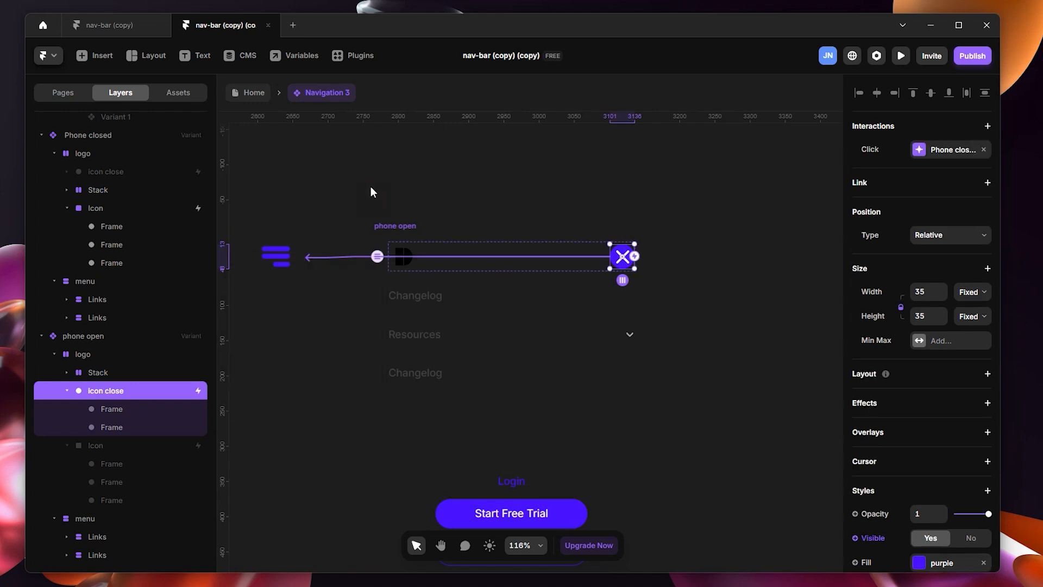
Return to the Home page and set the Phone breakpoint's navigation component to the Phone closed variant
scroll(369, 193, left, 6)
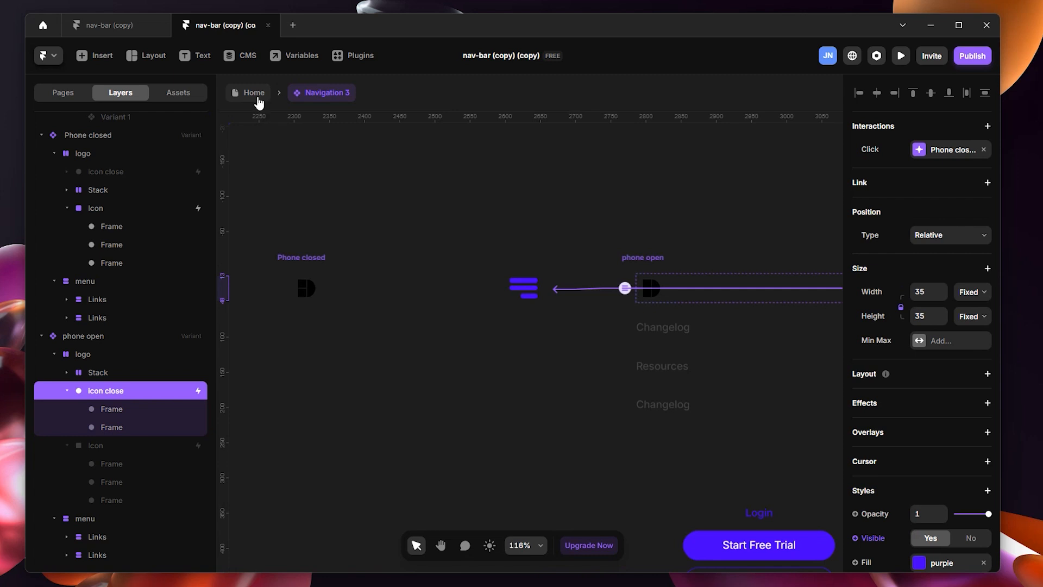
click(257, 97)
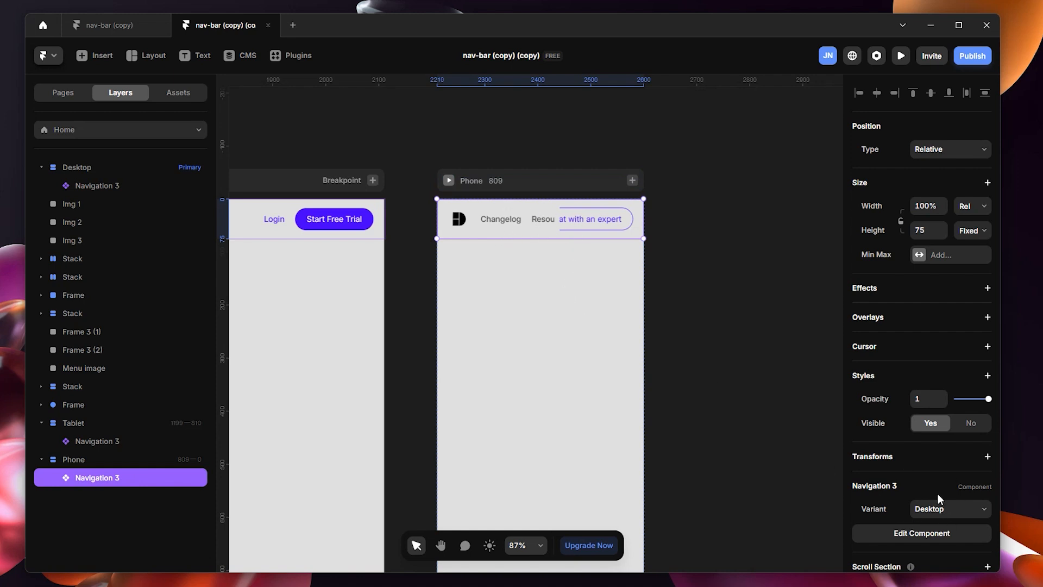
scroll(940, 498, down, 2)
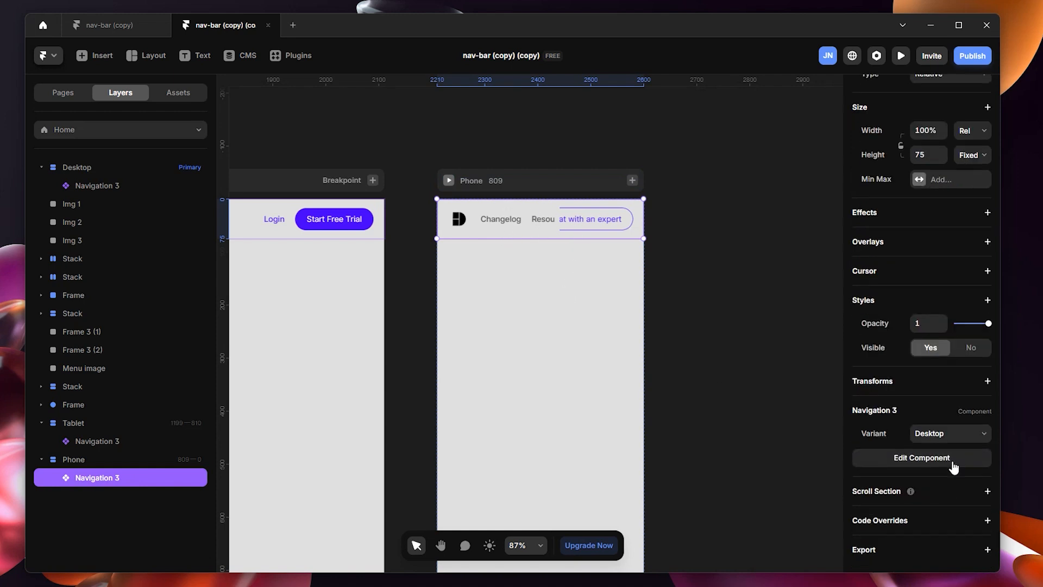
click(952, 435)
click(939, 482)
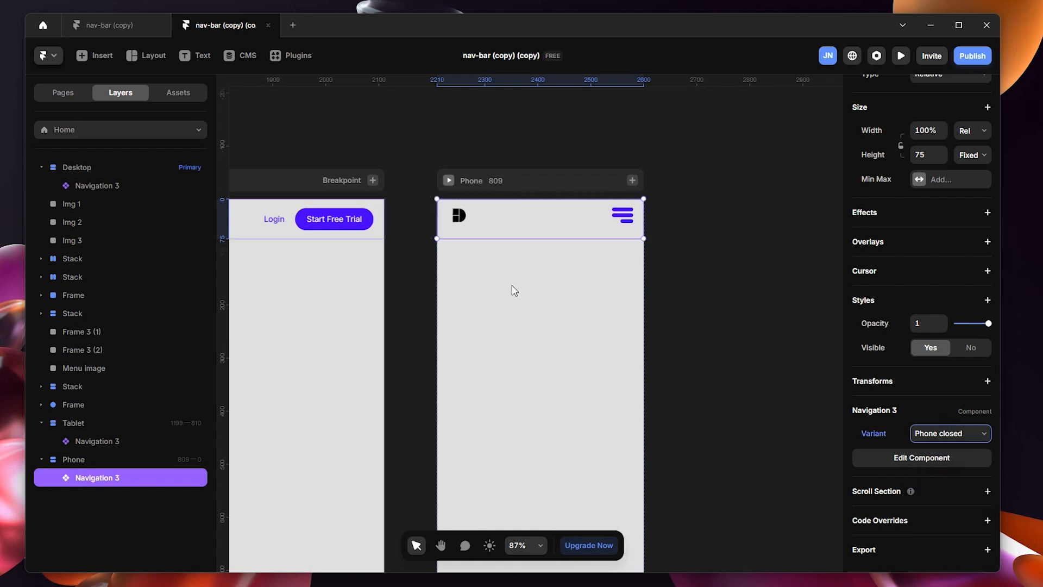
click(748, 278)
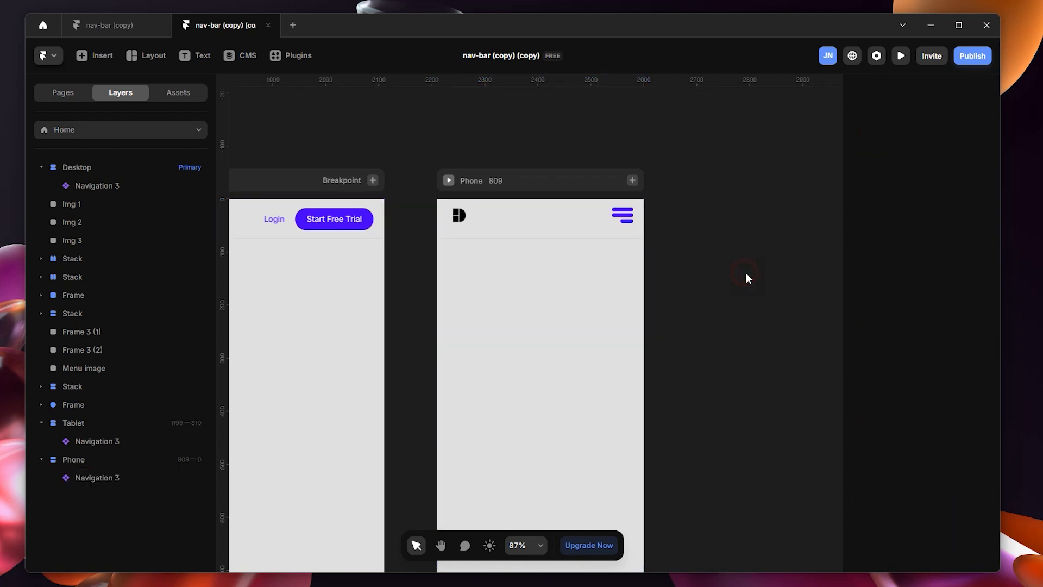
Preview the Phone breakpoint, test opening and closing the menu and the Resources dropdown, and exit the preview
click(449, 180)
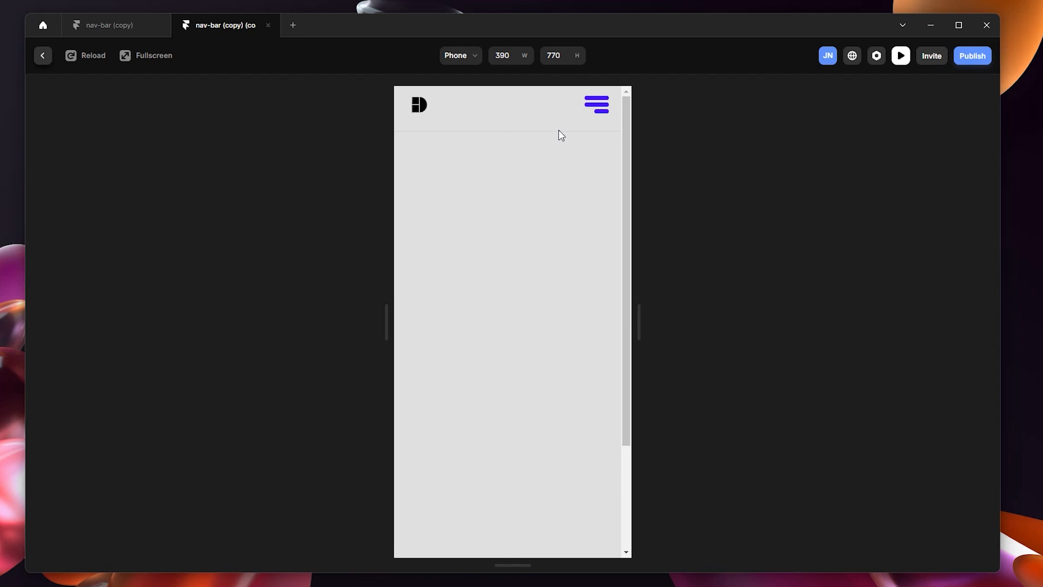
click(600, 108)
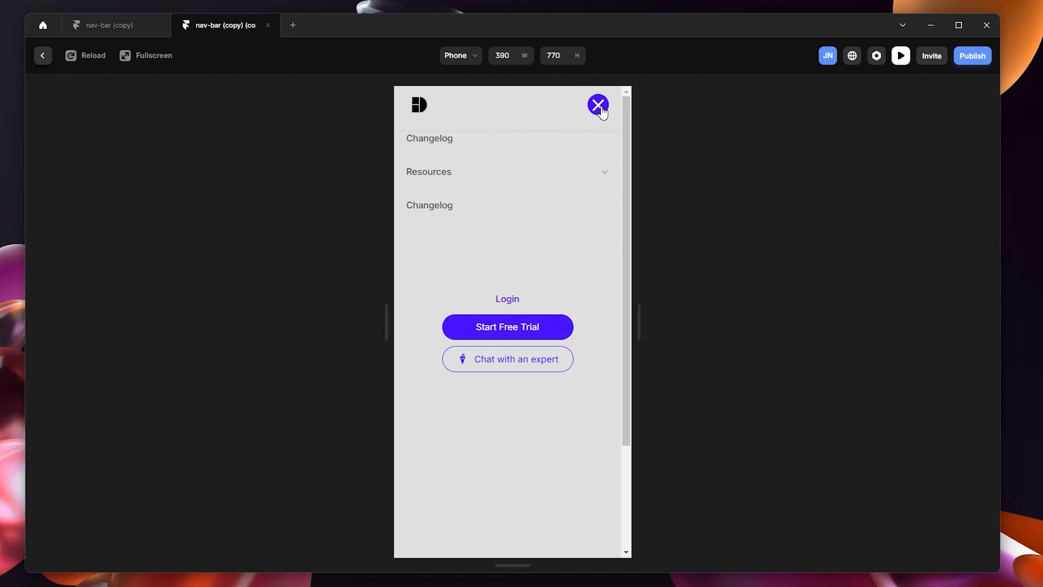
click(600, 108)
click(600, 108)
click(604, 174)
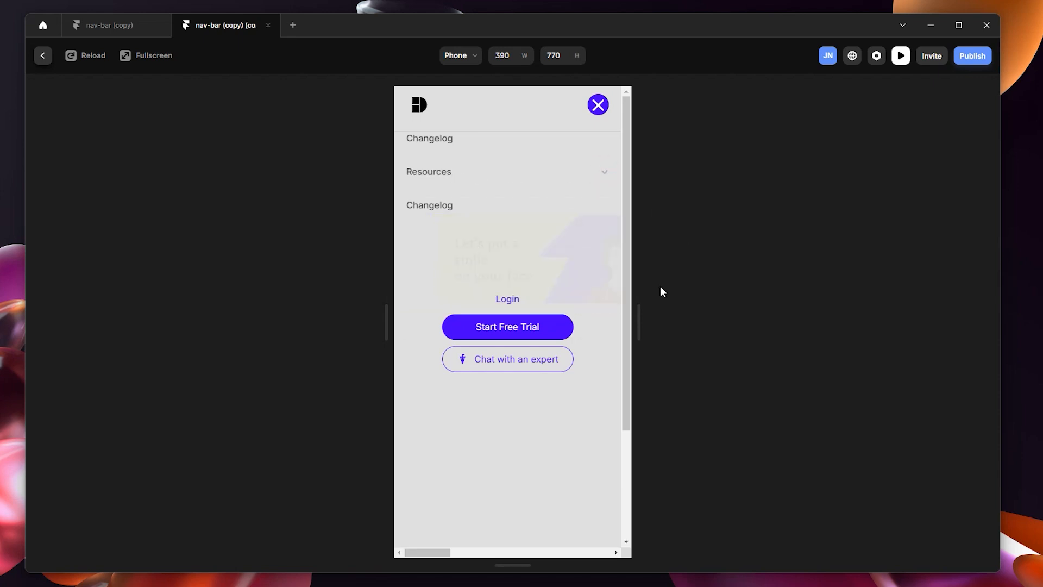
click(605, 173)
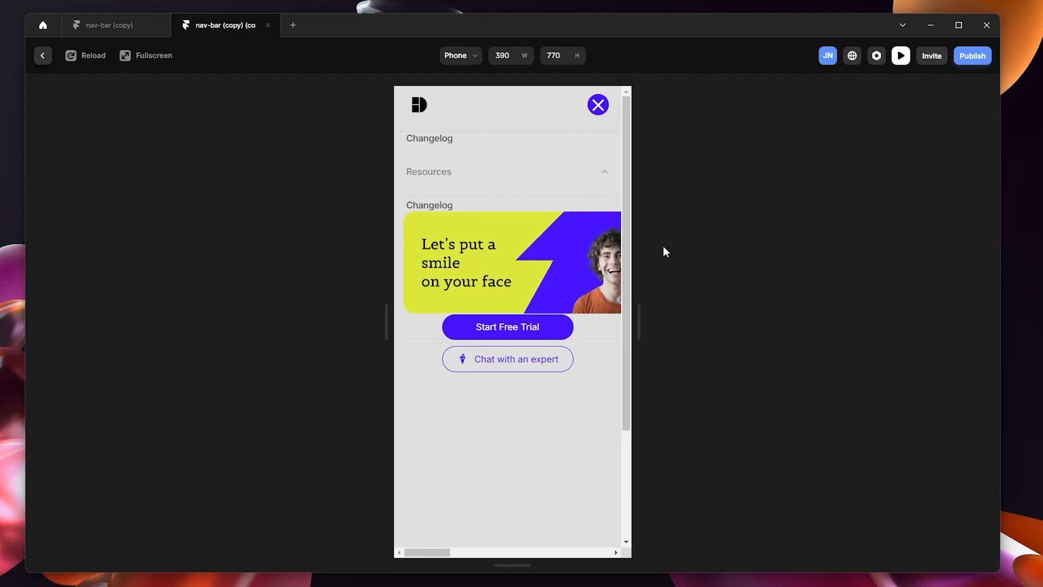
click(609, 172)
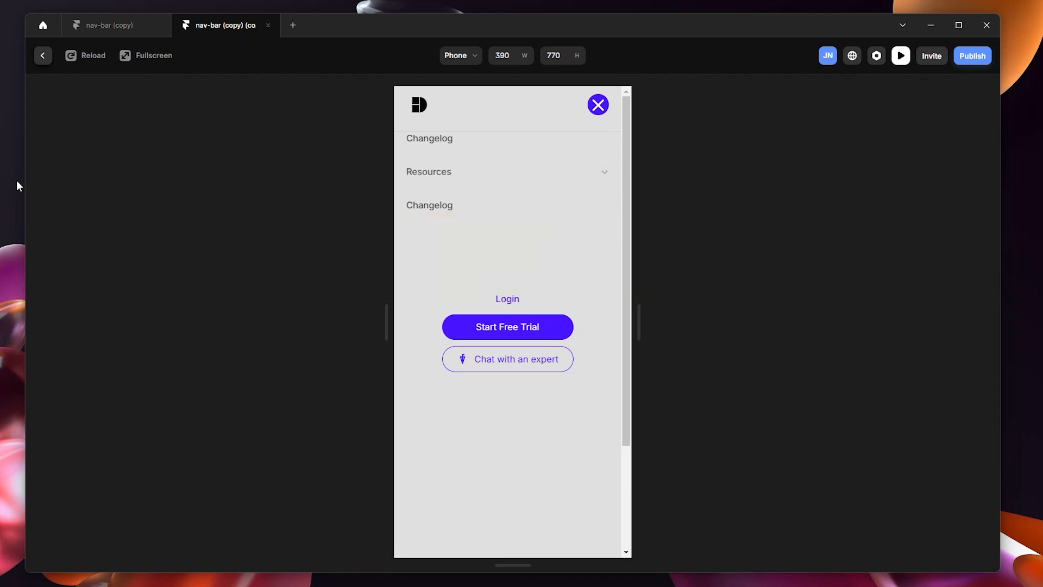
click(42, 55)
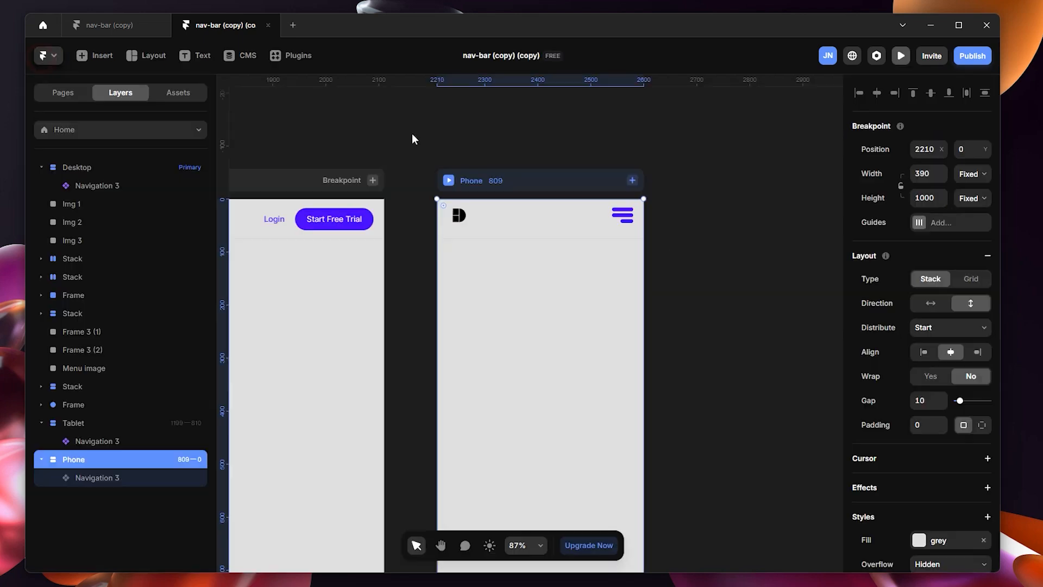
Open the phone navigation component for editing and set the Phone closed variant's top padding to 14
double_click(584, 229)
click(664, 239)
key(space)
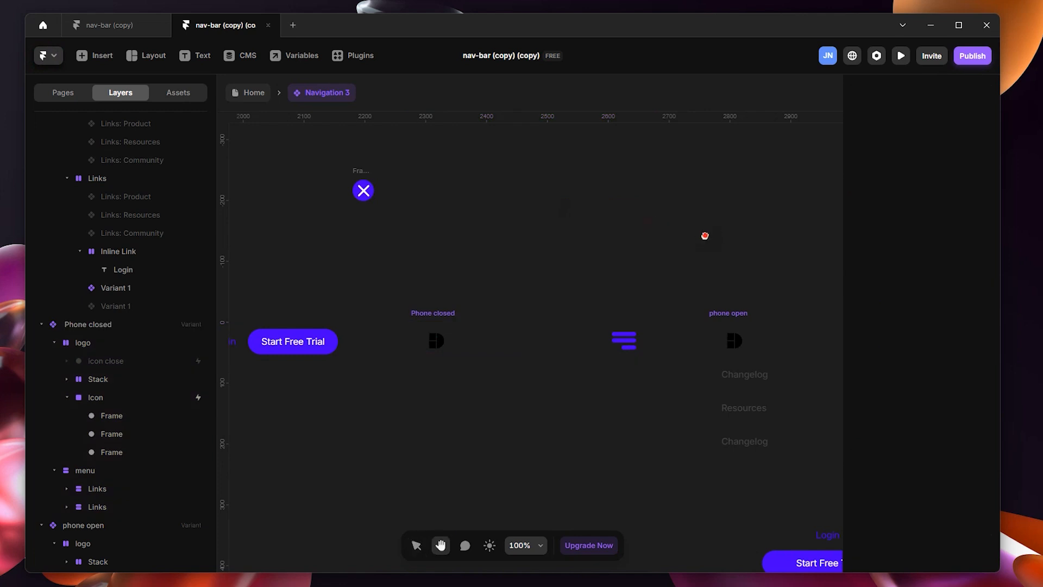
drag(705, 235, 478, 232)
drag(647, 235, 738, 236)
drag(539, 233, 608, 233)
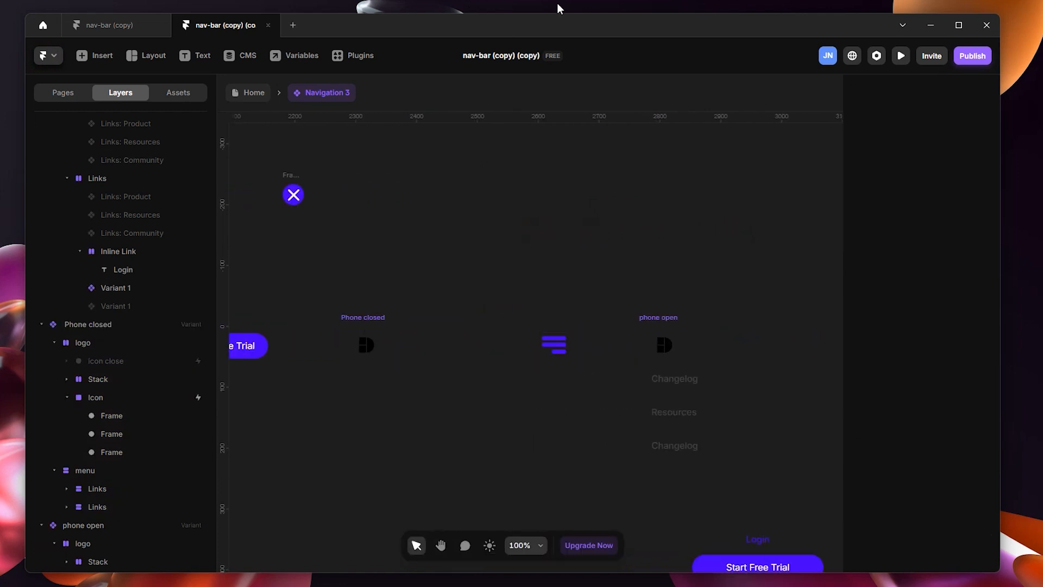
click(374, 317)
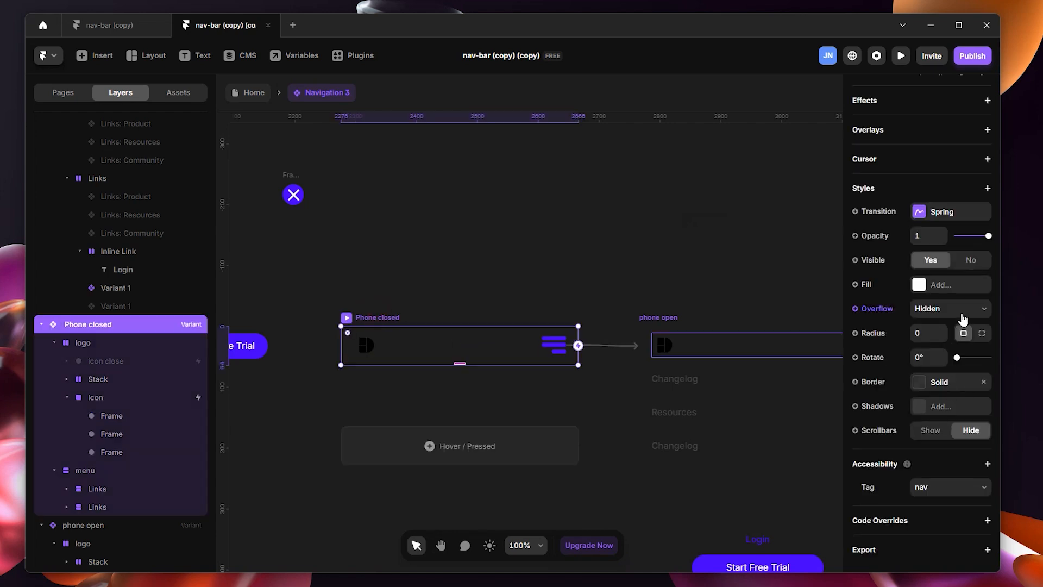
scroll(946, 326, up, 3)
click(921, 233)
text(14)
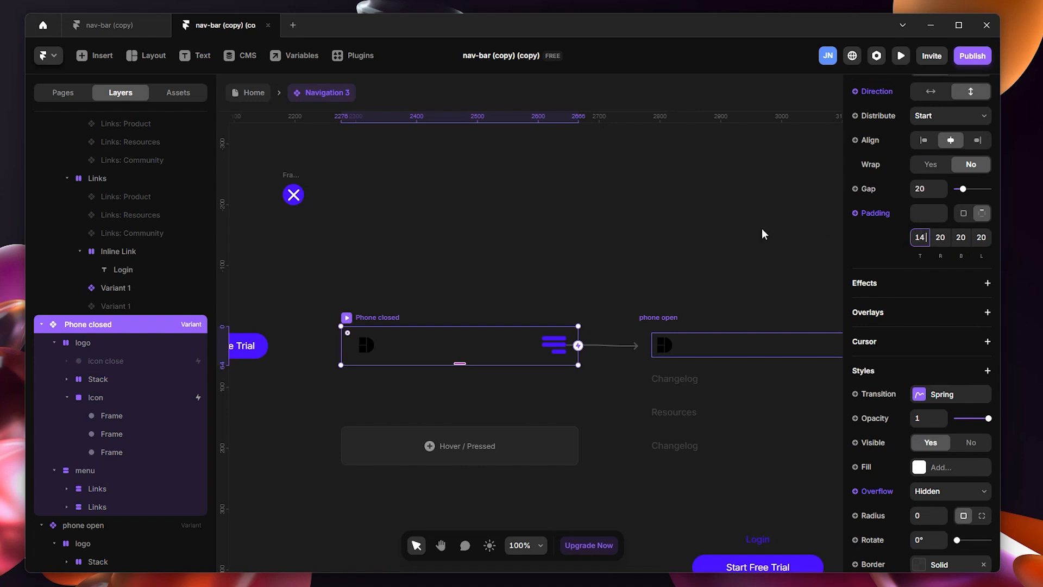
click(614, 301)
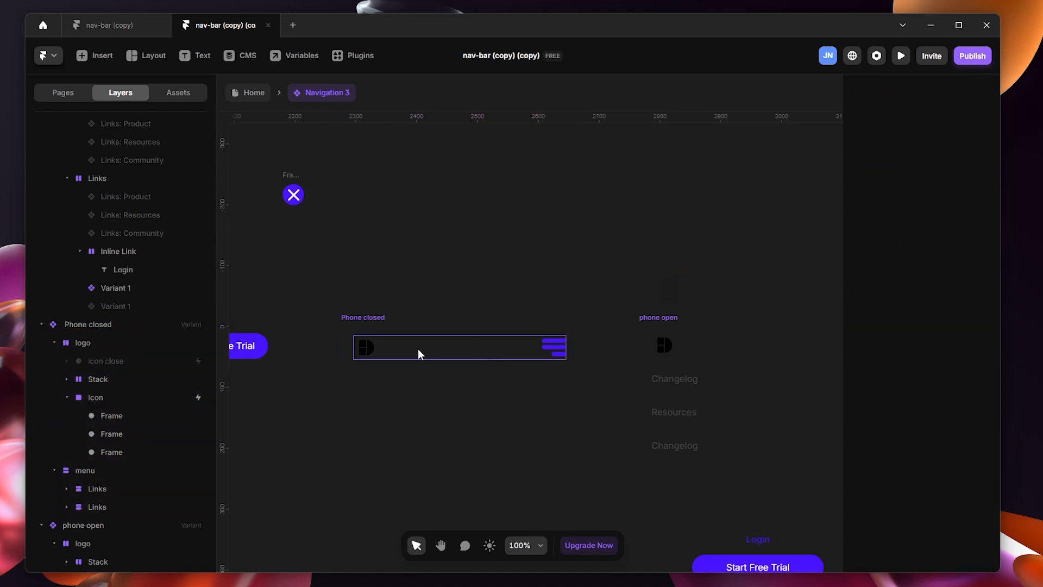
Readjust the top padding of the Phone closed variant
click(369, 311)
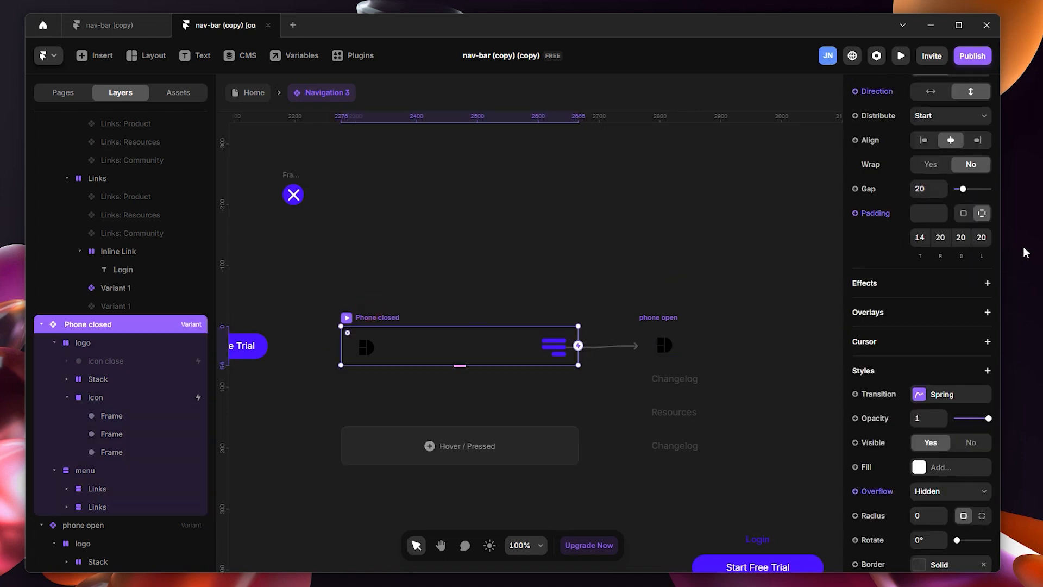
click(927, 240)
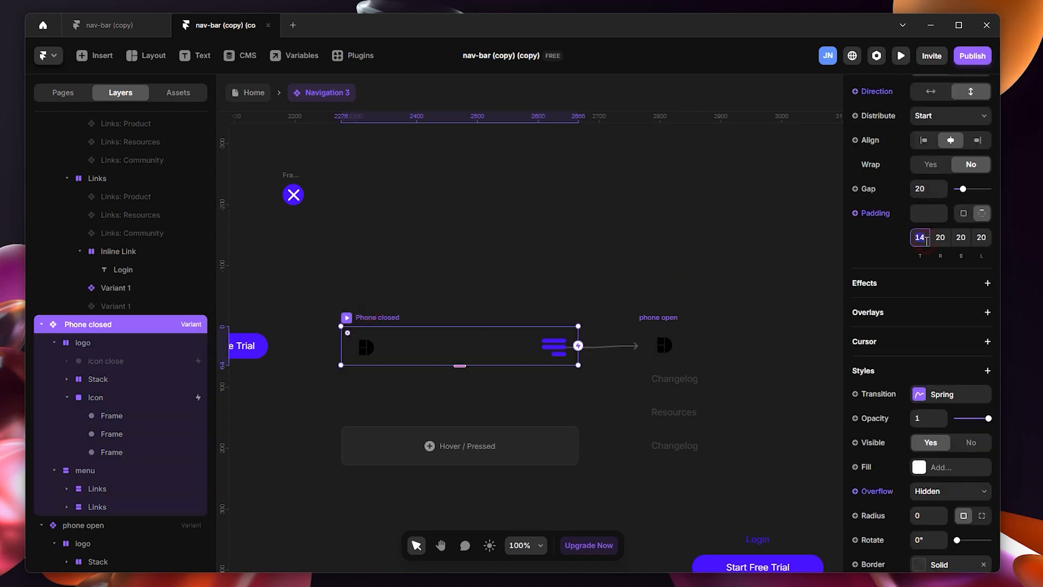
click(890, 246)
click(647, 231)
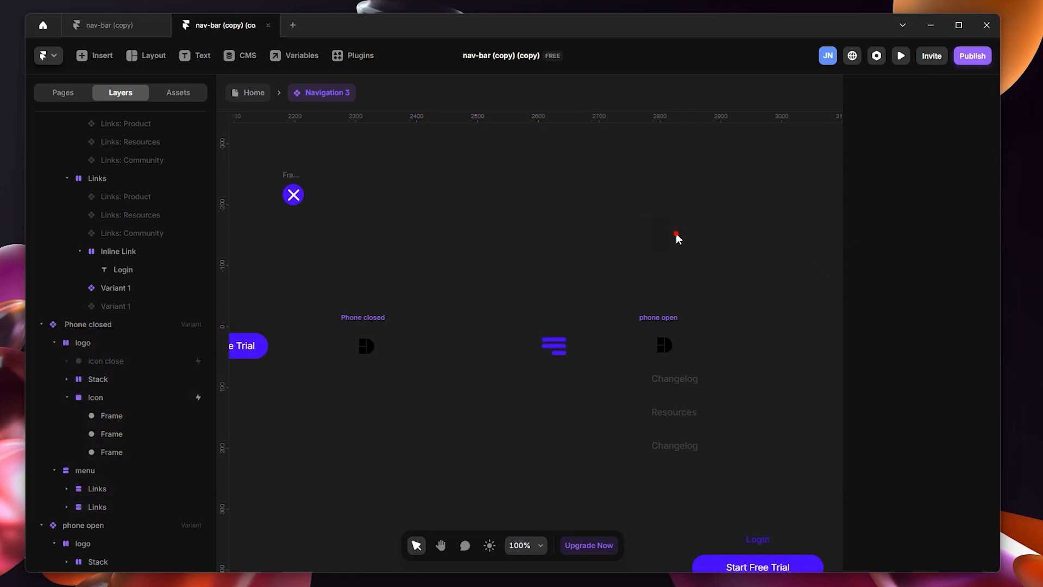
Set the phone open variant's layout gap to 37
key(space)
scroll(642, 236, right, 10)
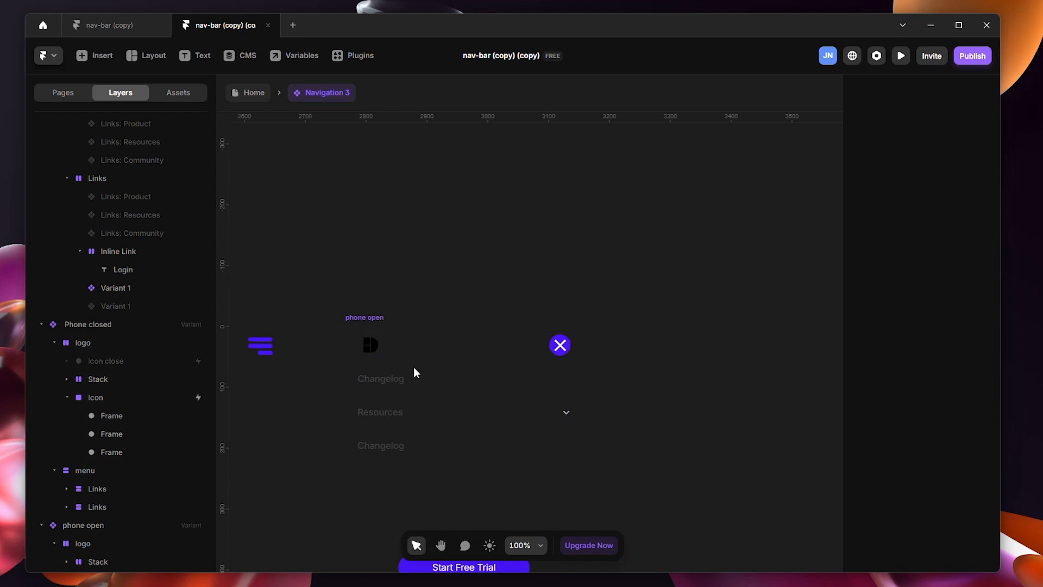
click(392, 378)
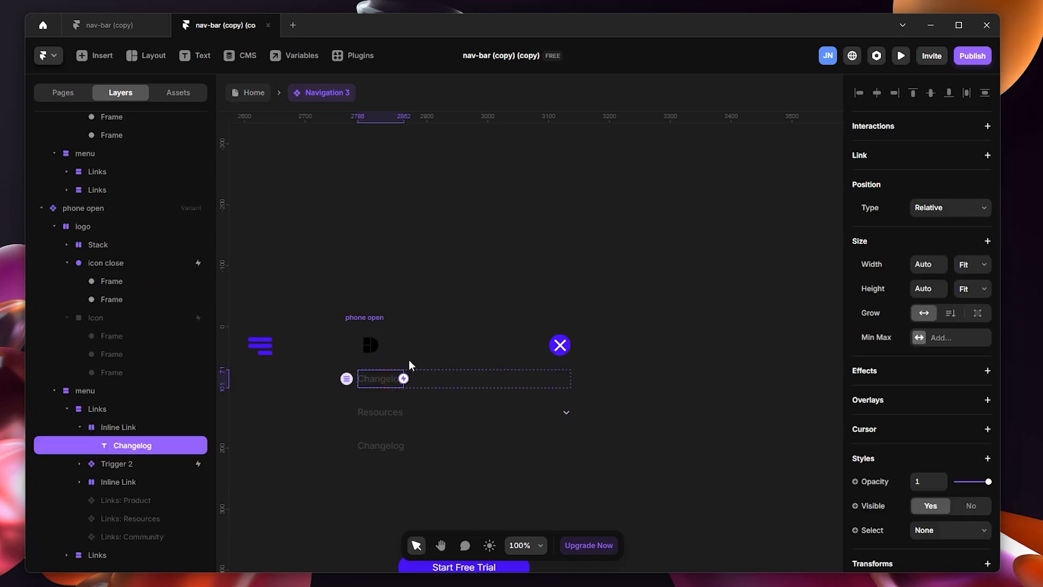
click(368, 319)
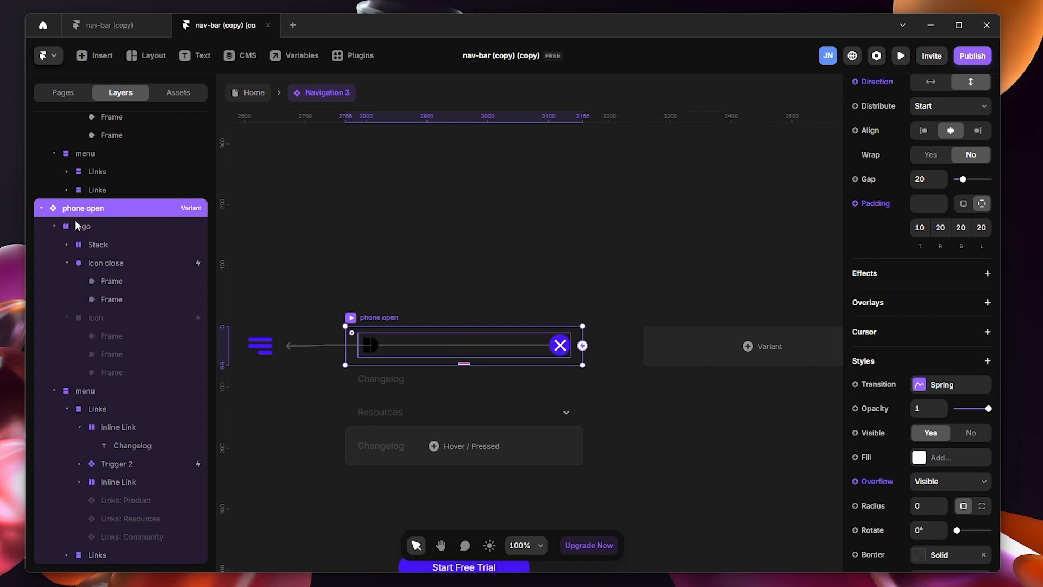
scroll(935, 380, up, 3)
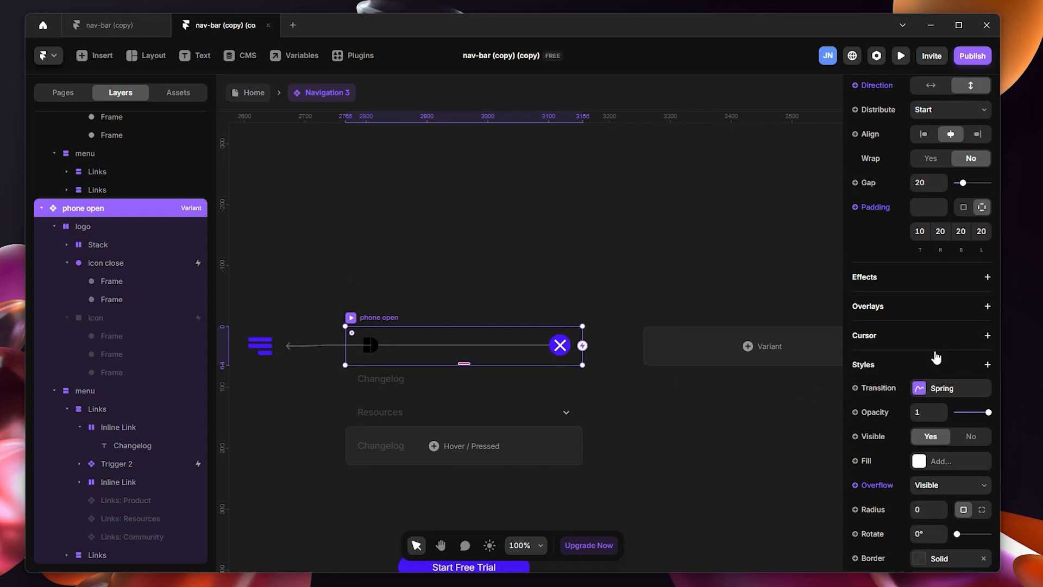
drag(962, 304, 969, 302)
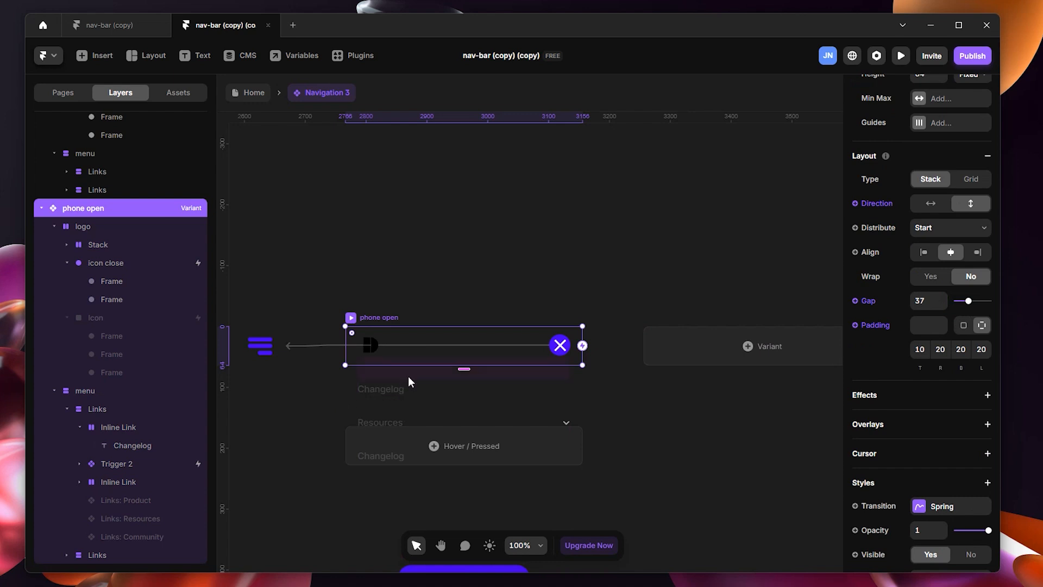
click(486, 290)
Open the Resources trigger's link overlay in the phone open variant for editing
scroll(478, 288, down, 2)
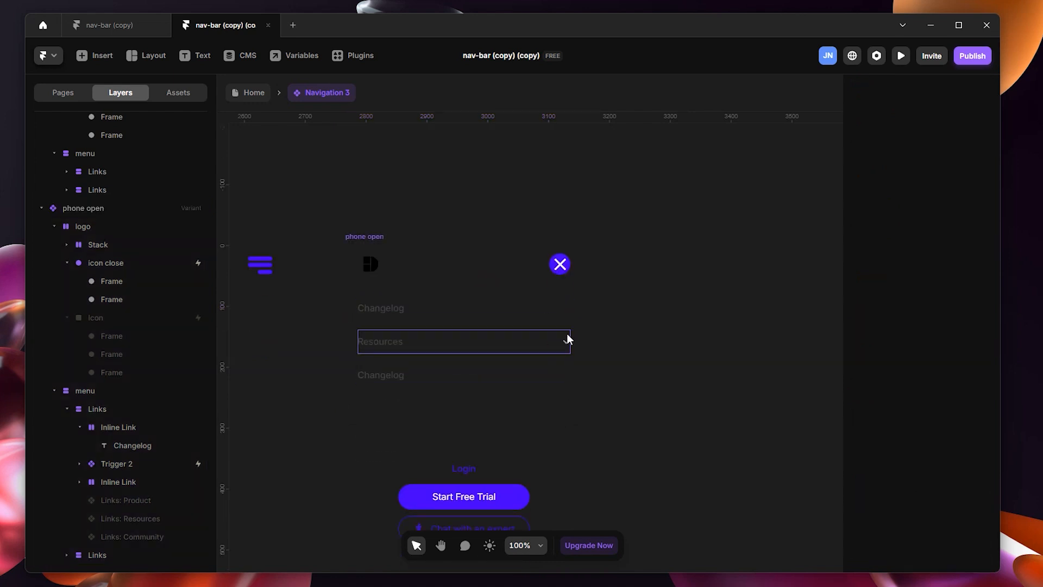
click(451, 343)
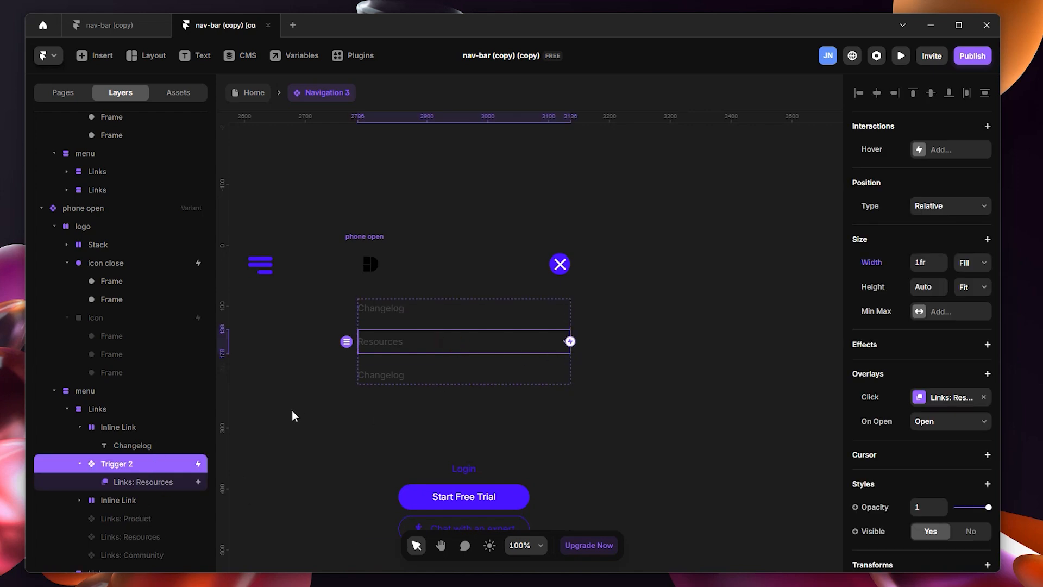
click(128, 483)
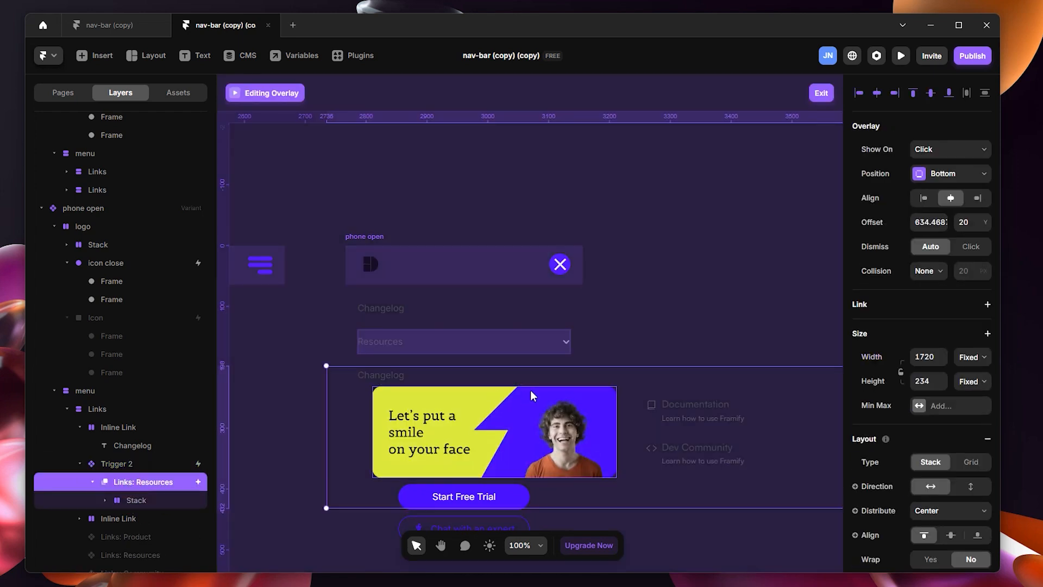
scroll(599, 380, down, 6)
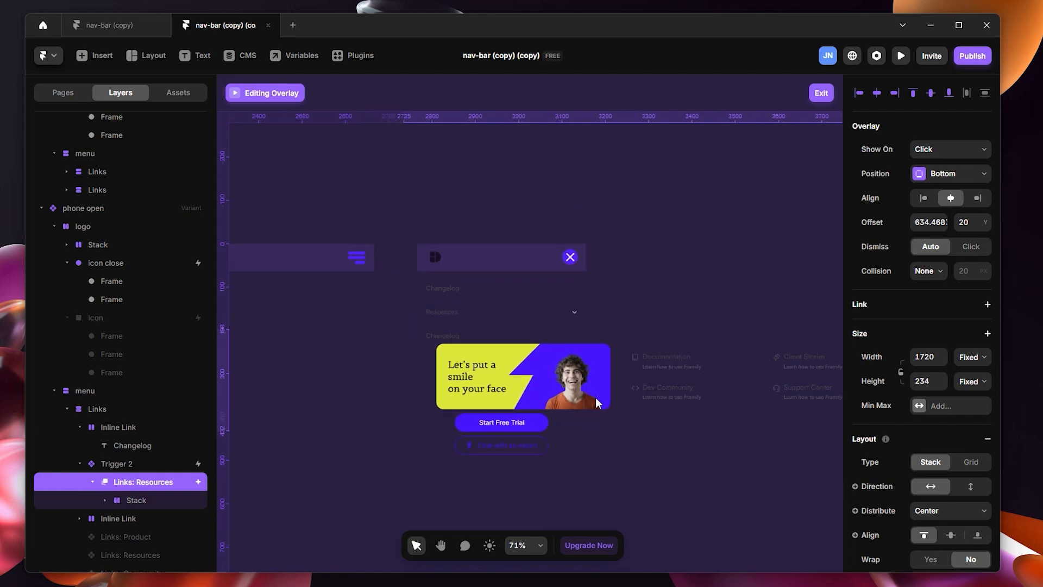
scroll(629, 412, down, 4)
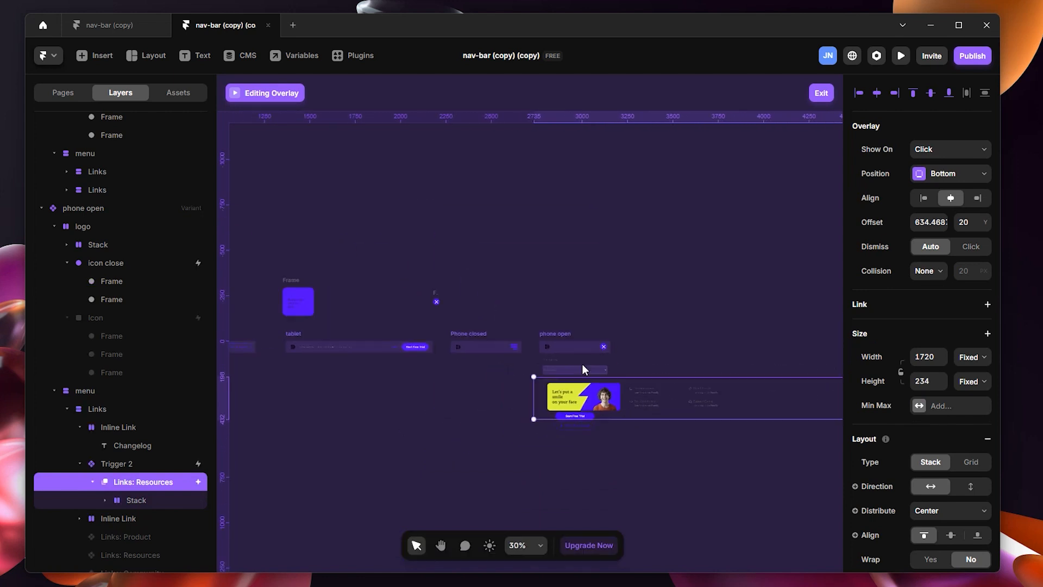
key(space)
drag(721, 263, 574, 261)
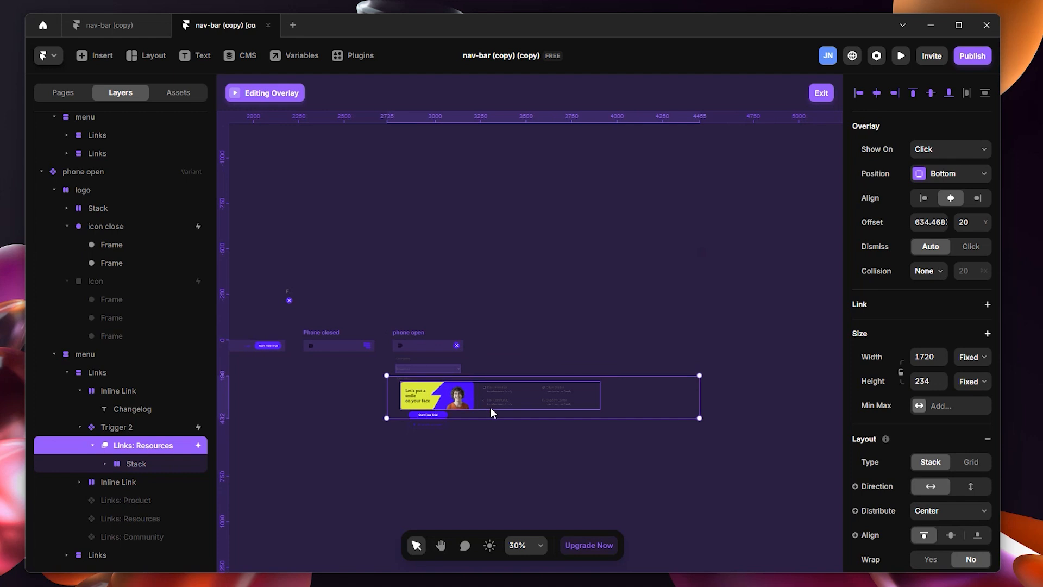
scroll(490, 407, up, 2)
scroll(494, 409, up, 3)
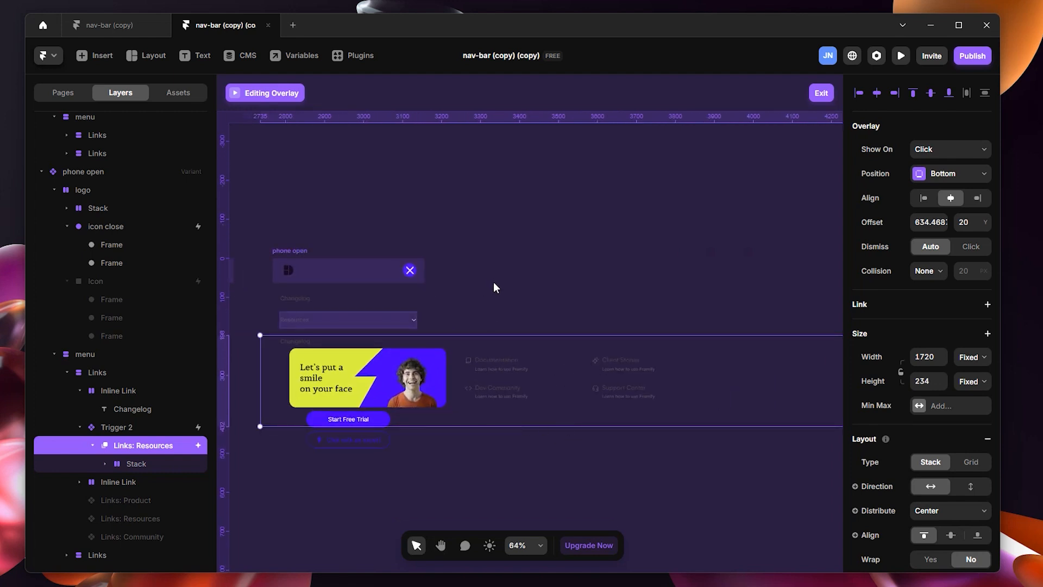
Set the layout direction of the stack inside the Resources overlay to vertical
click(551, 375)
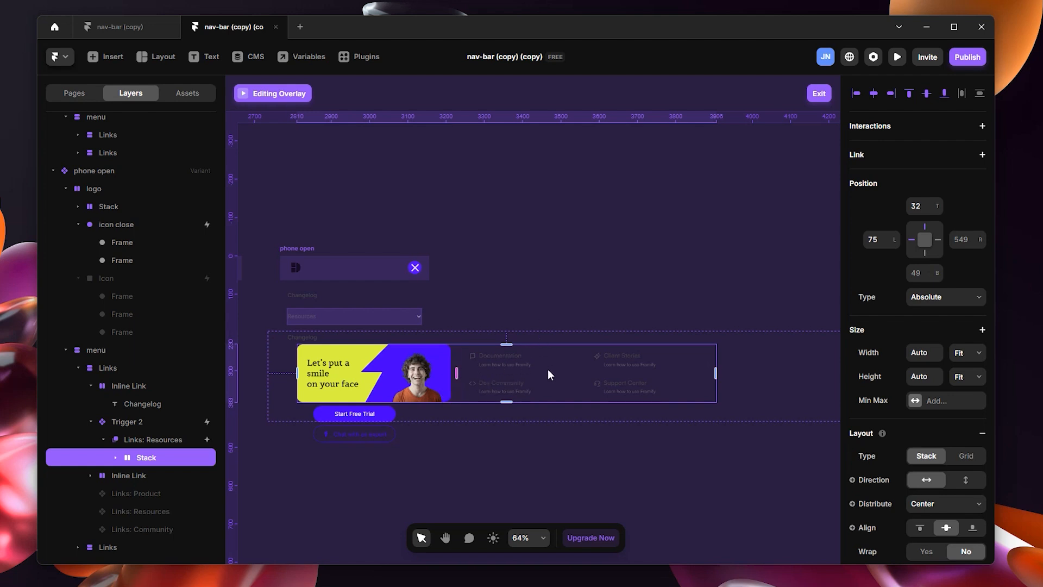
click(743, 363)
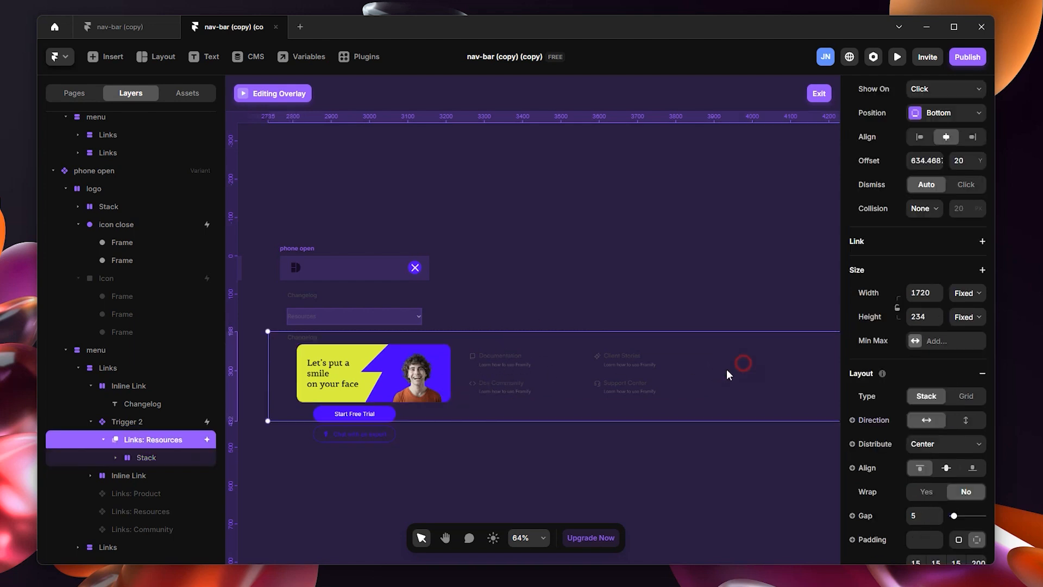
click(153, 421)
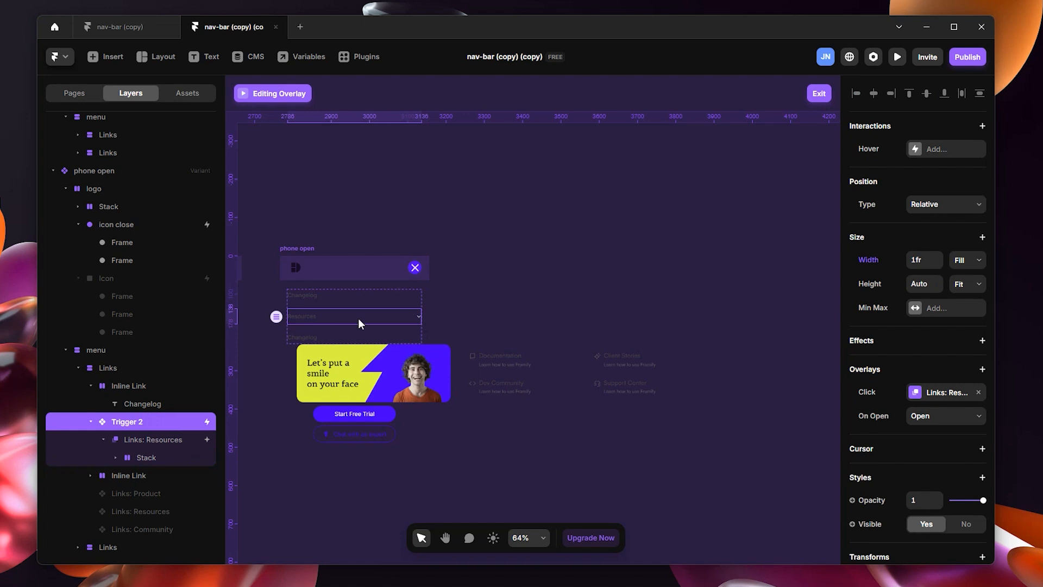
click(166, 440)
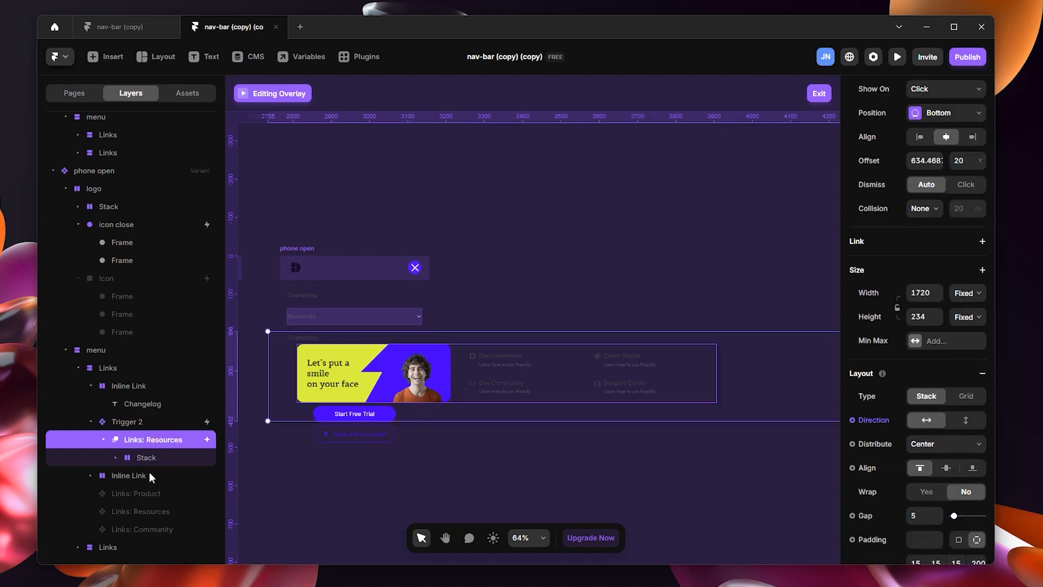
click(155, 458)
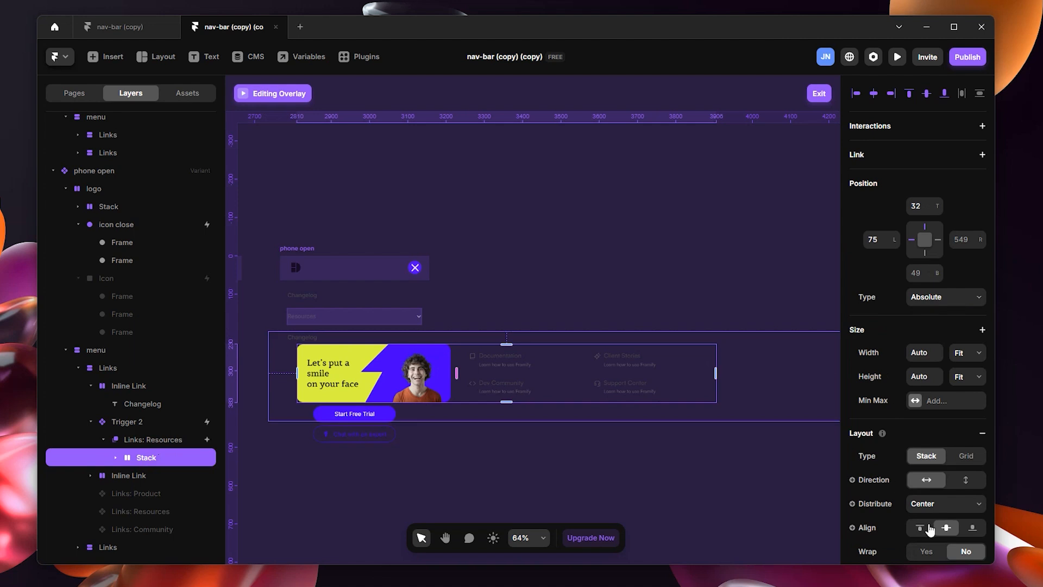
click(965, 479)
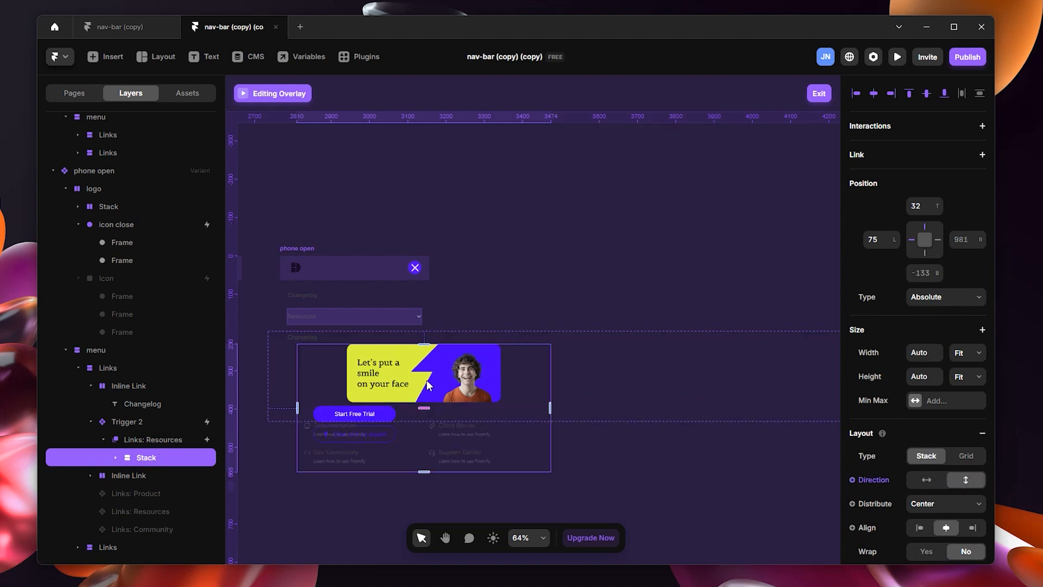
Move the promo image Frame 3 (1) below the dropdown links component within the overlay's stack
click(115, 458)
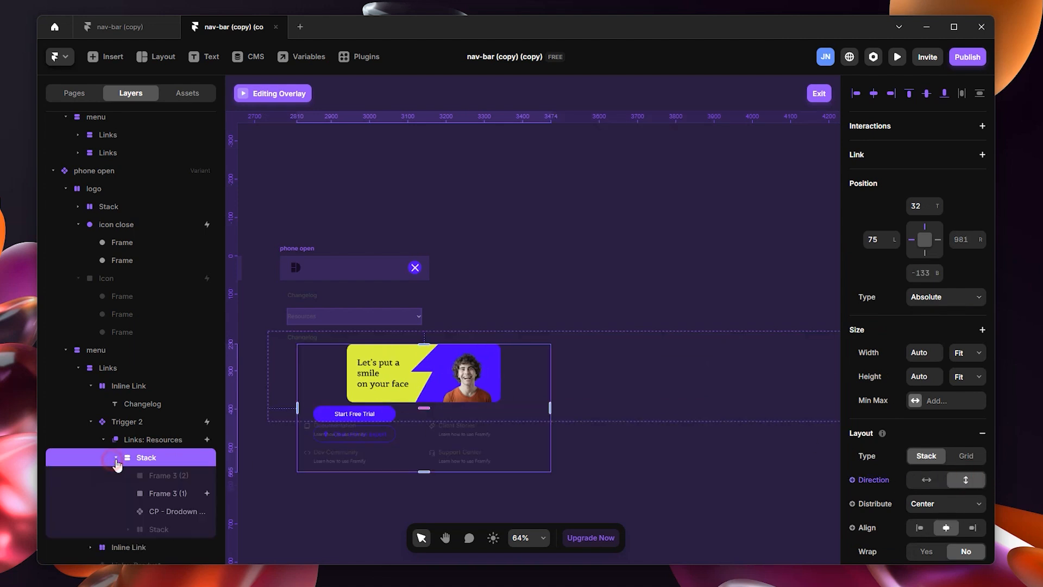
drag(168, 492, 172, 514)
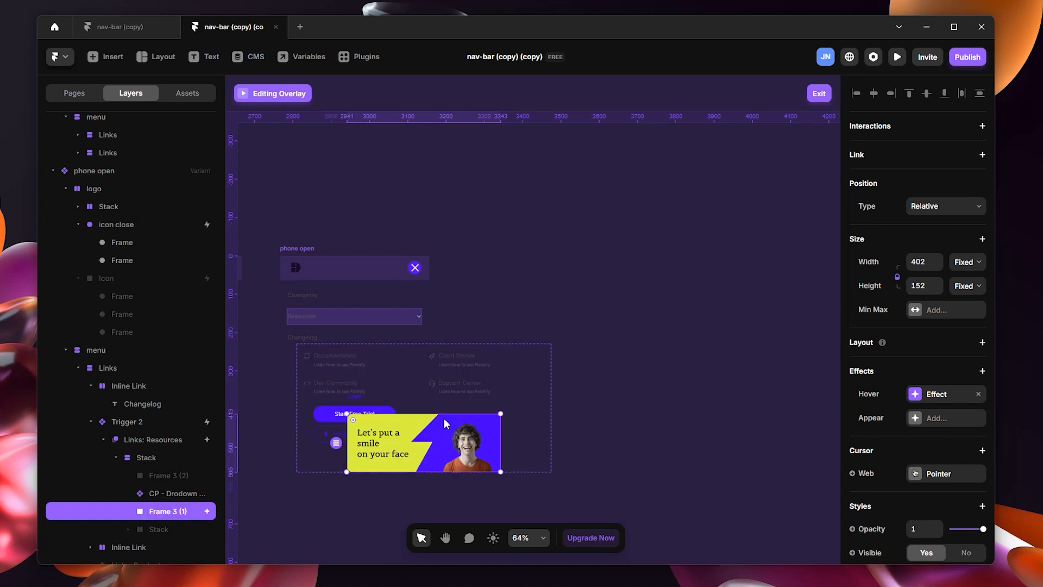
scroll(451, 421, up, 2)
scroll(467, 422, up, 1)
key(space)
drag(561, 224, 641, 213)
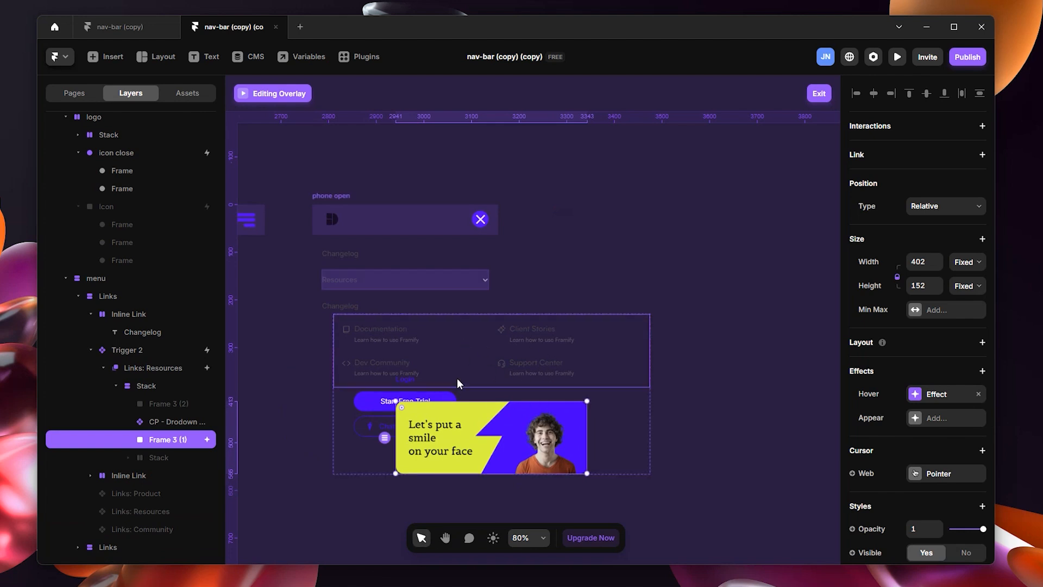
Open the CP - Drodown Menu/Subline 2 component for editing and compare the layouts of Variant 1 and Variant 2
click(472, 362)
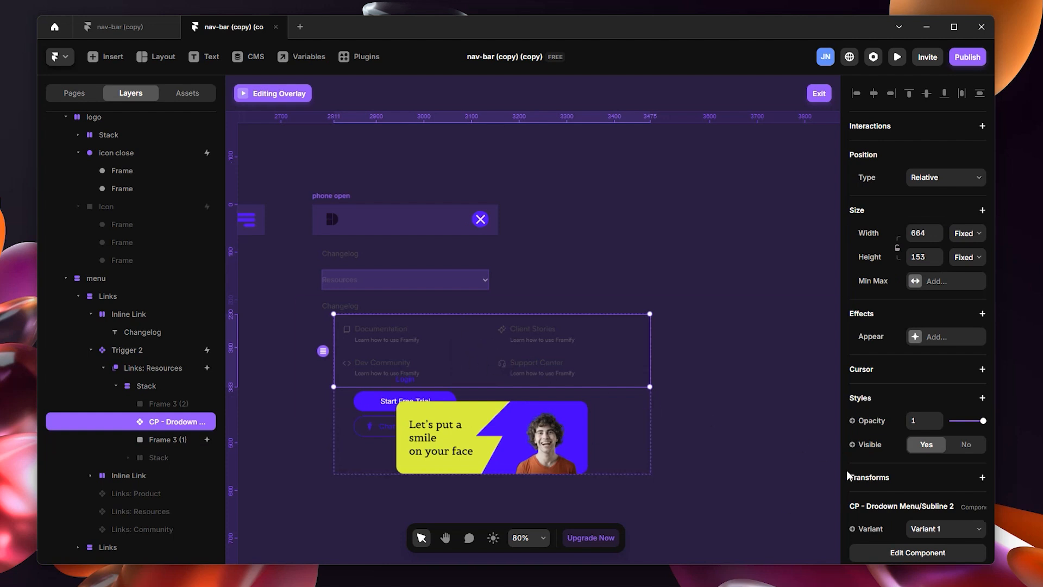
scroll(927, 506, down, 2)
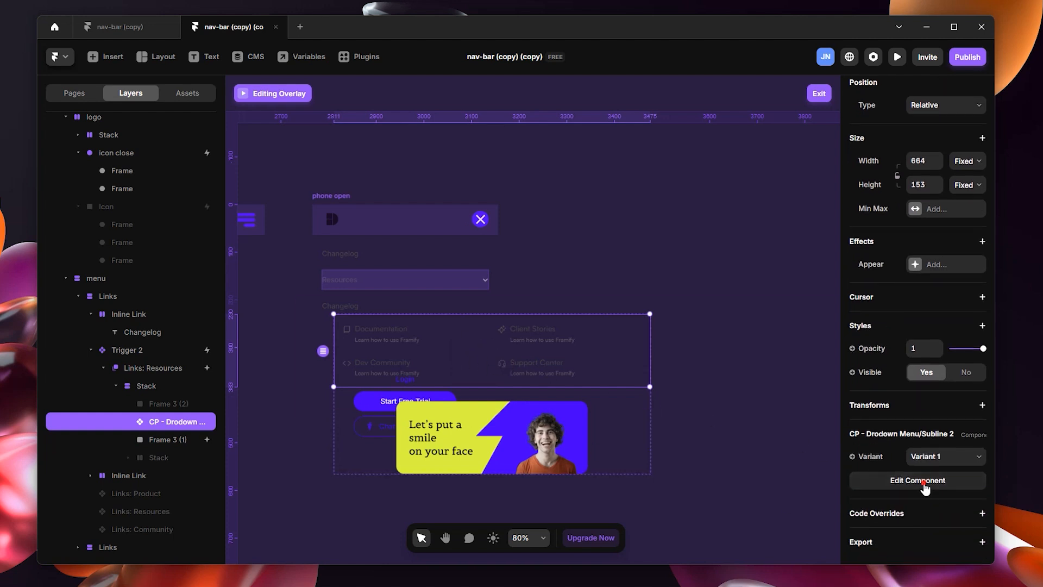
click(924, 482)
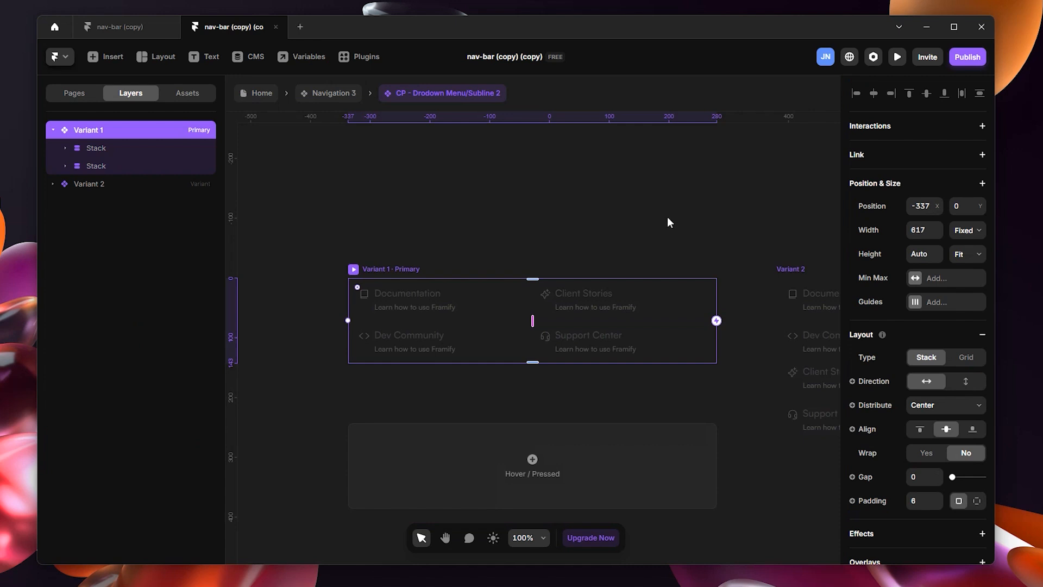
key(space)
drag(683, 215, 550, 218)
key(space)
drag(706, 234, 473, 236)
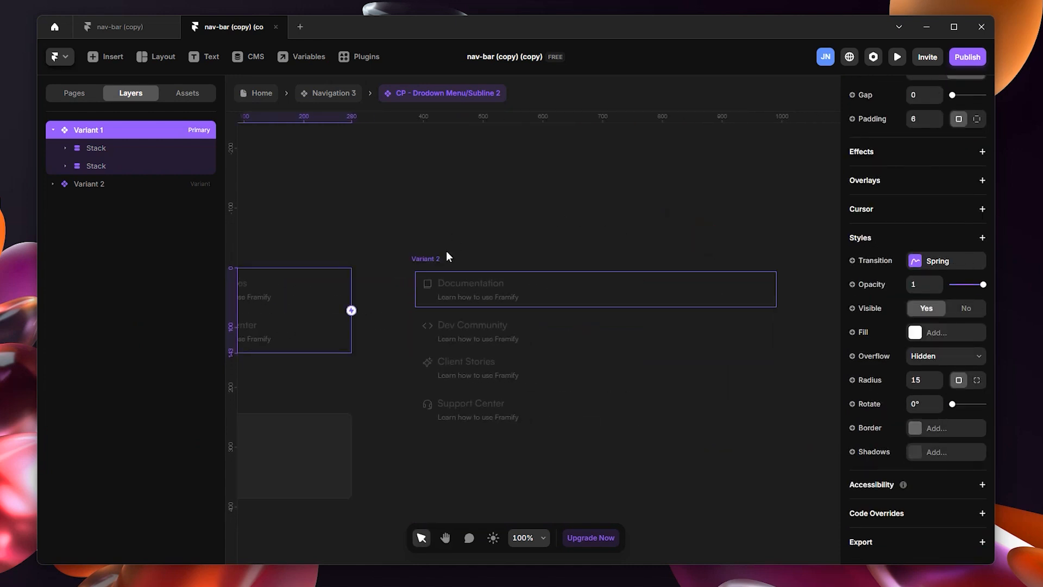
key(space)
drag(454, 194, 634, 217)
drag(507, 244, 701, 246)
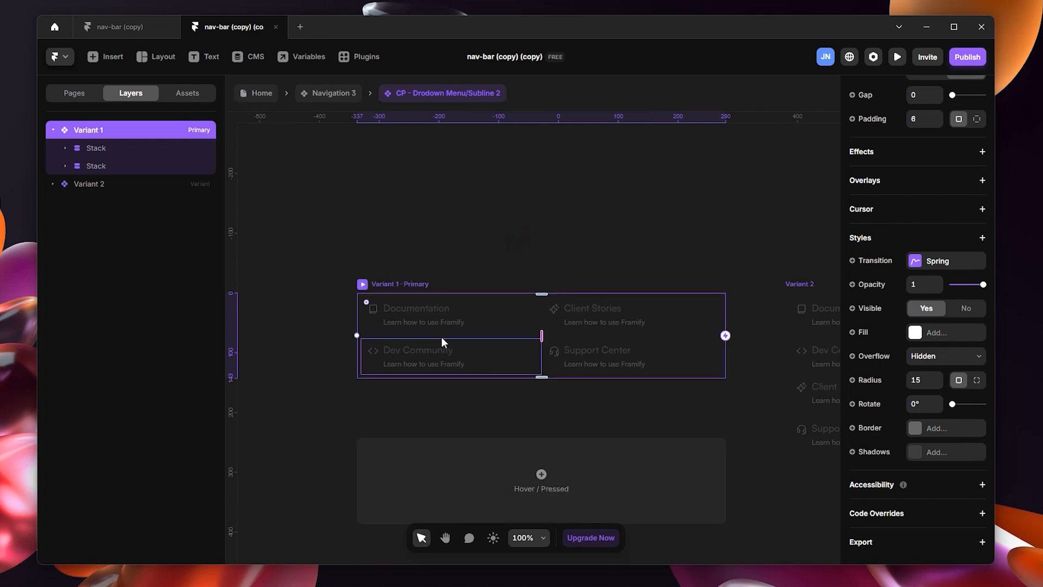
scroll(435, 244, right, 5)
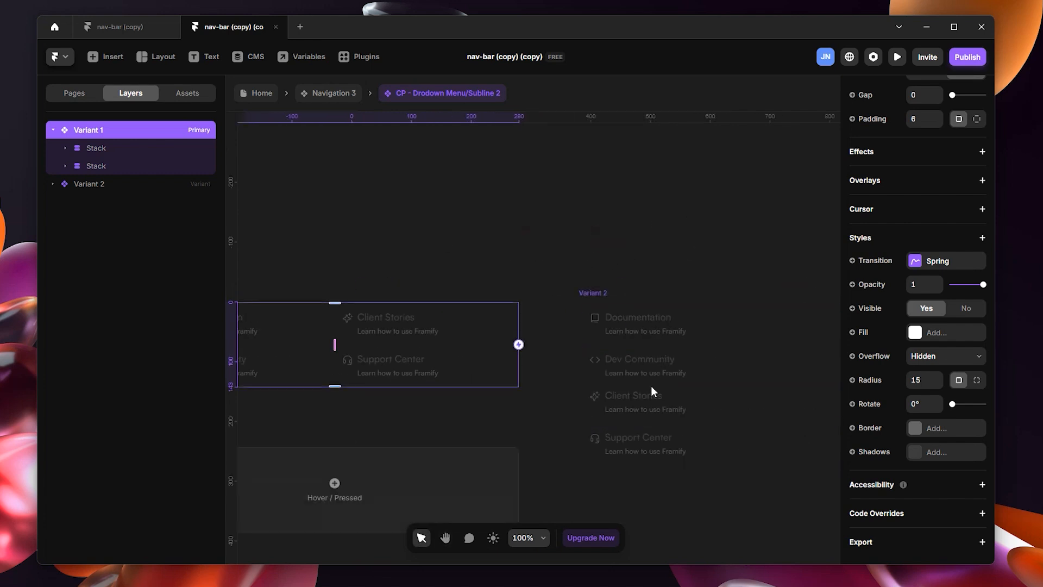
scroll(442, 233, left, 2)
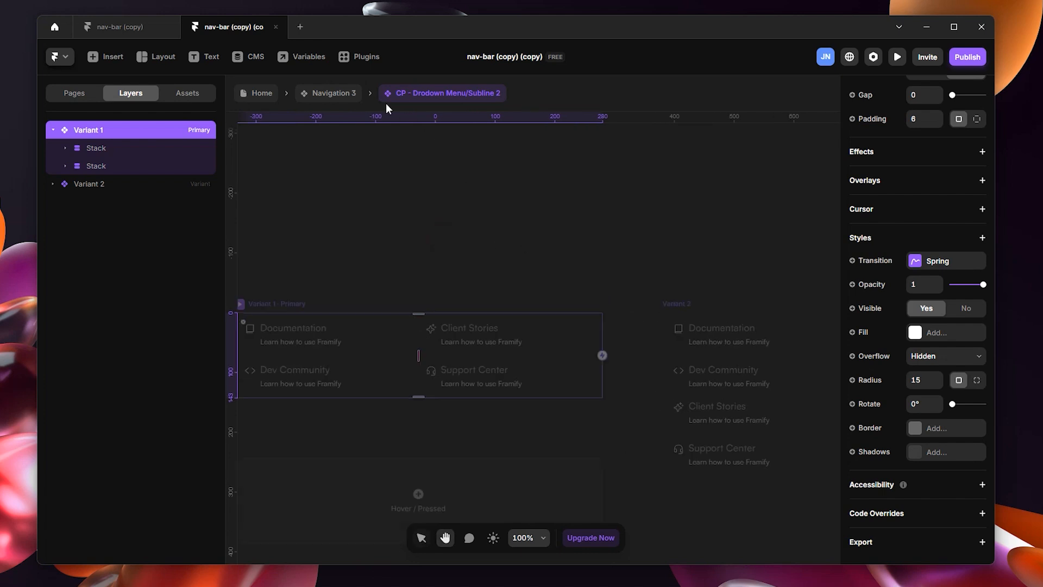
Add a third variant to the dropdown links component and set its layout direction to vertical
key(space)
drag(726, 230, 419, 294)
drag(547, 275, 488, 224)
mouse_move(611, 236)
mouse_down()
mouse_move(493, 246)
mouse_move(878, 268)
mouse_up()
mouse_move(447, 256)
mouse_down()
mouse_move(648, 266)
mouse_move(291, 302)
mouse_up()
key(space)
drag(540, 293, 317, 262)
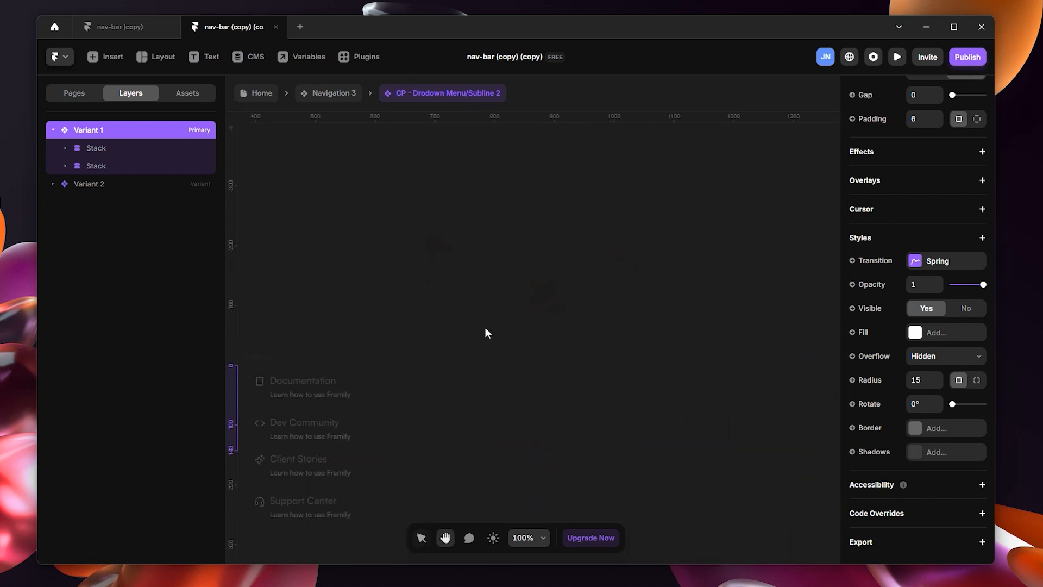
click(768, 416)
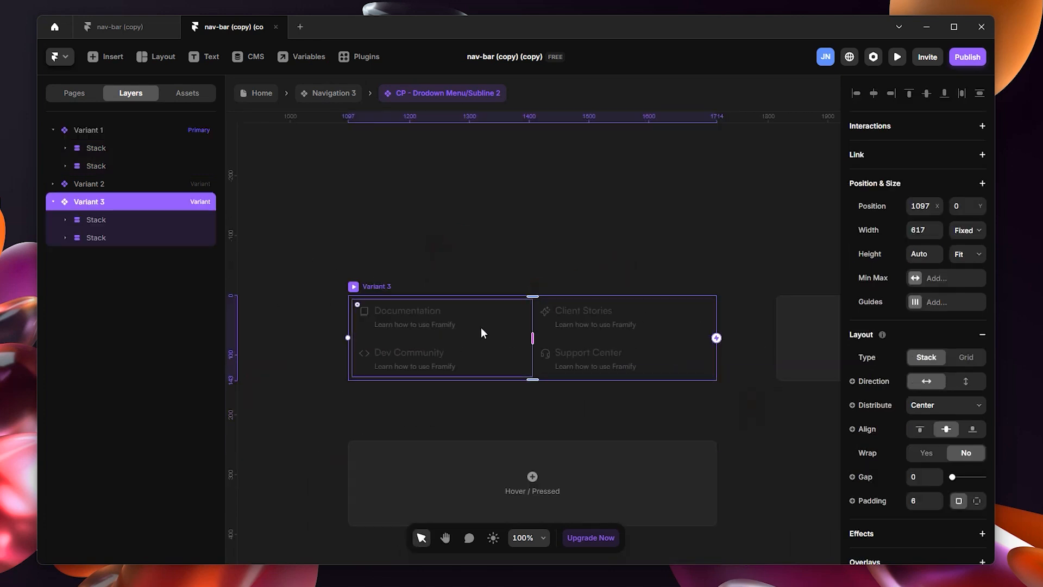
click(964, 382)
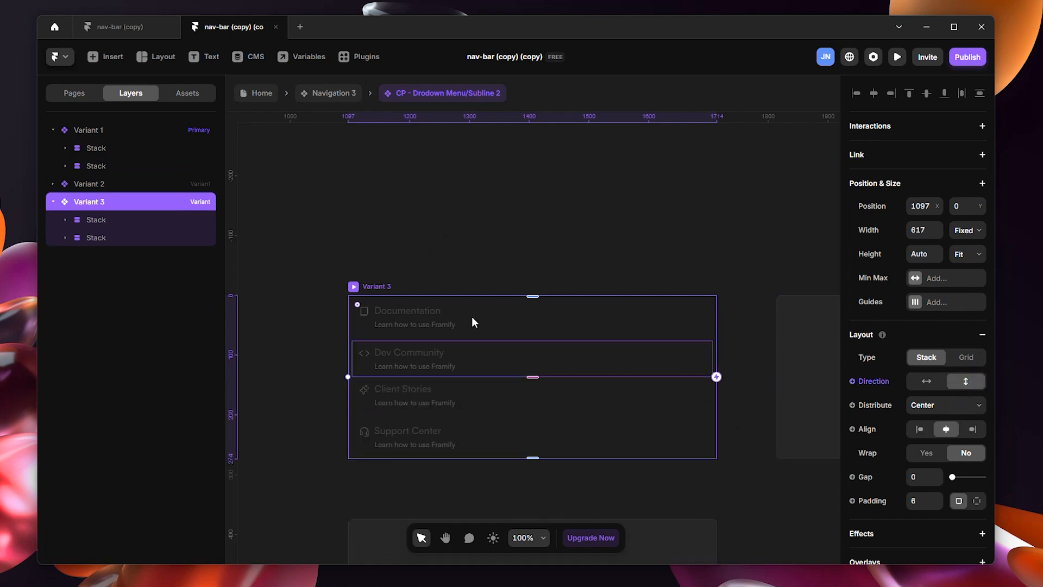
Return to the Navigation 3 component and reopen the phone open variant's Resources overlay
click(474, 239)
scroll(494, 236, left, 5)
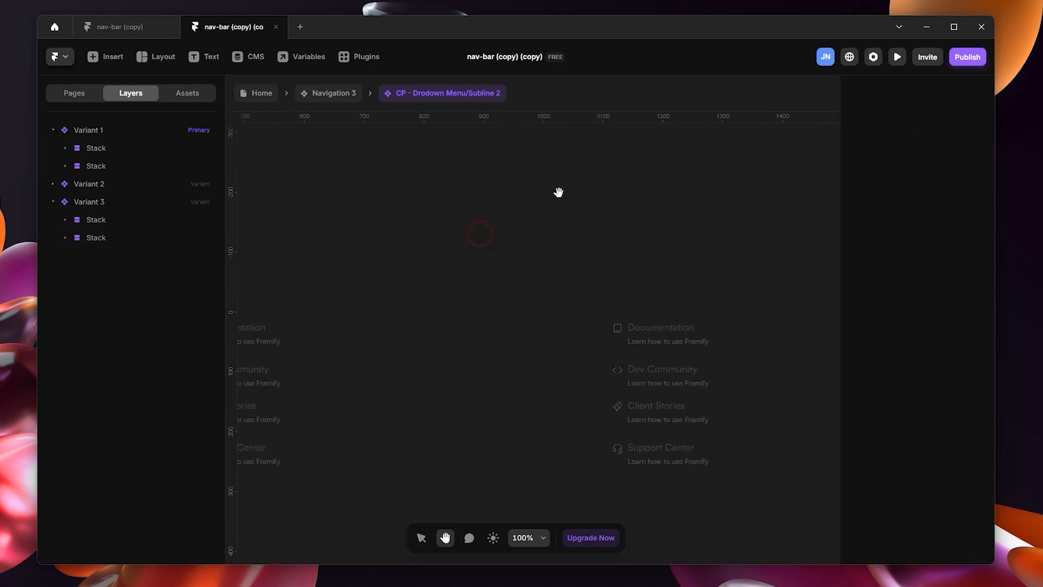
click(329, 96)
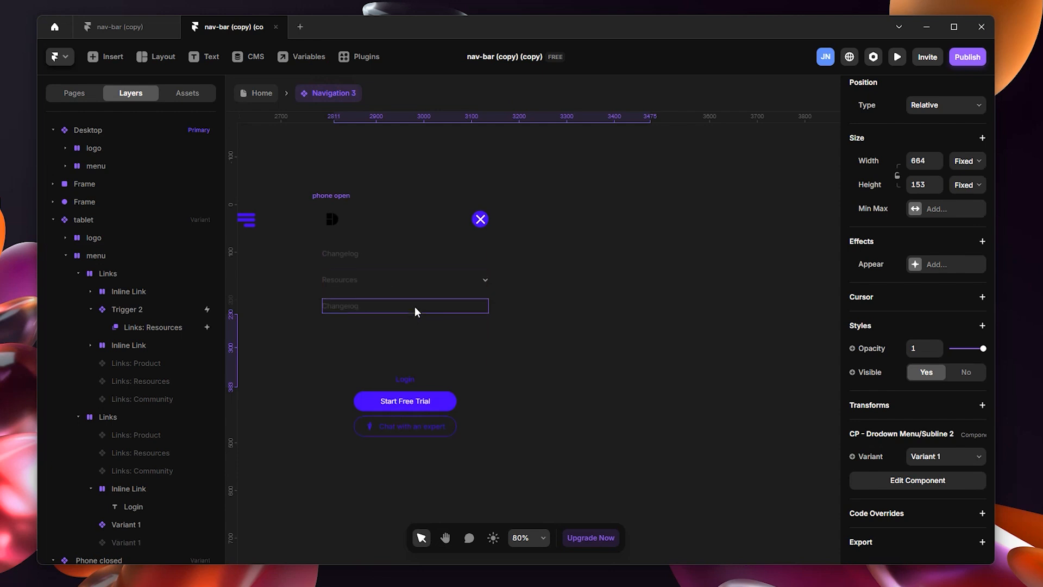
click(415, 282)
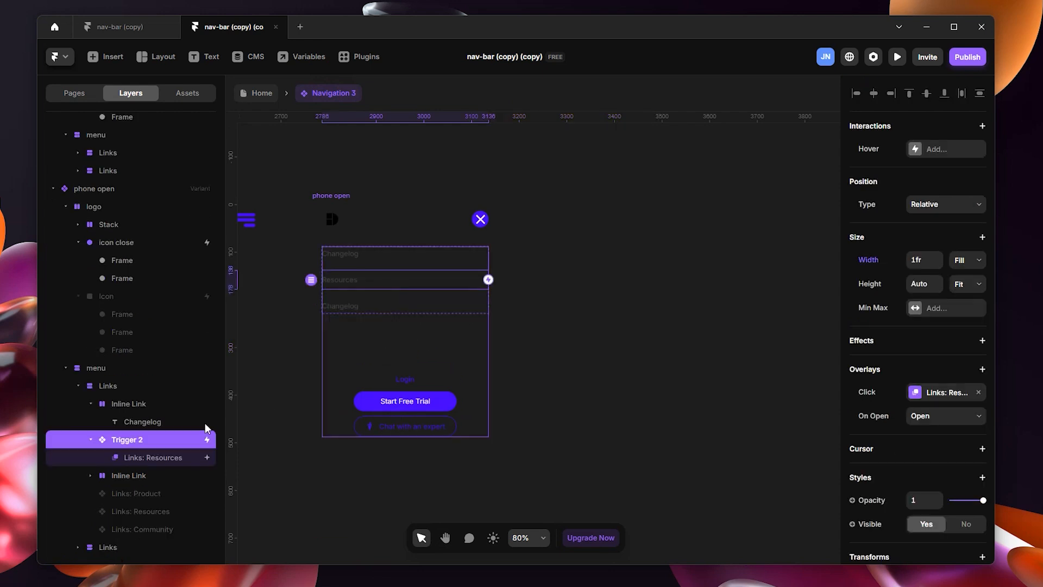
click(169, 459)
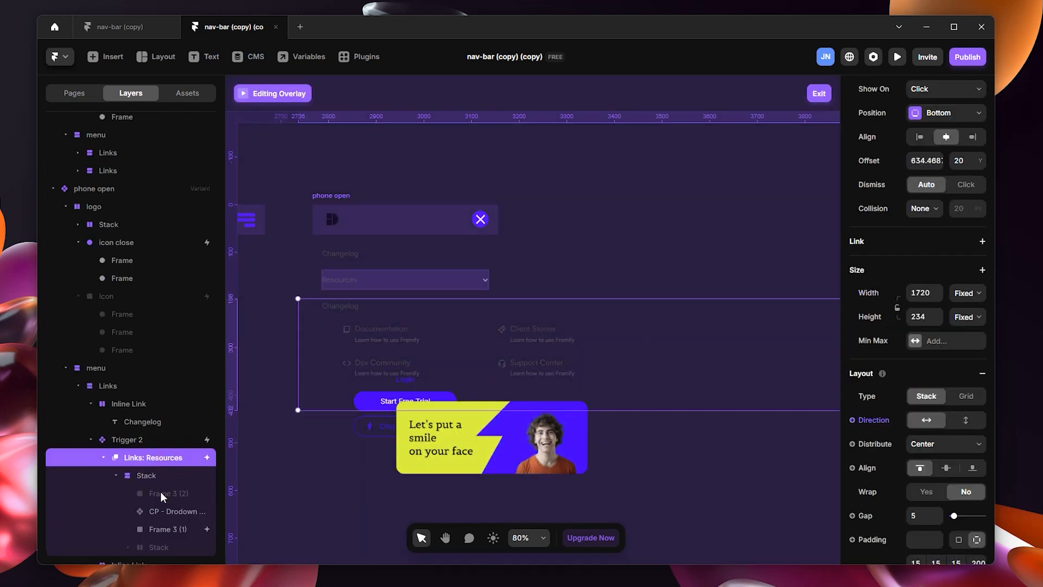
Switch the dropdown links component in the overlay to Variant 2
click(464, 362)
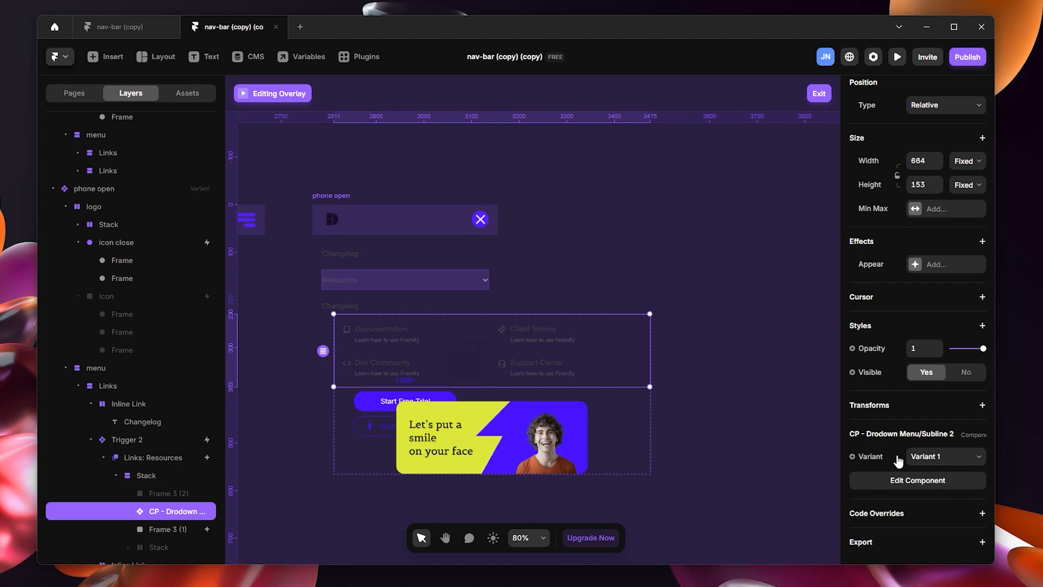
click(949, 457)
click(935, 488)
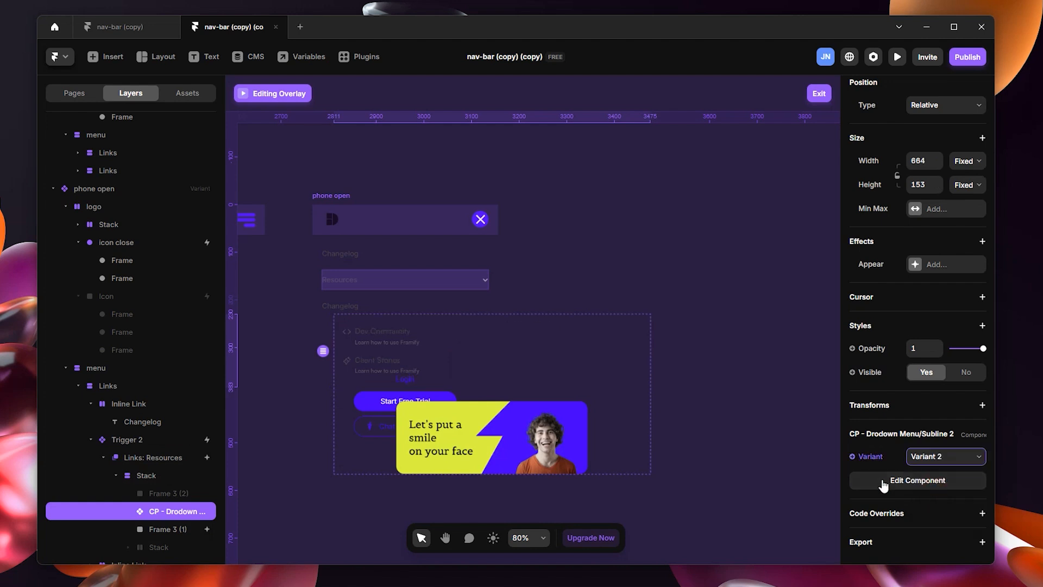
Enlarge the dropdown links component vertically and set its height to Fit
scroll(437, 363, up, 3)
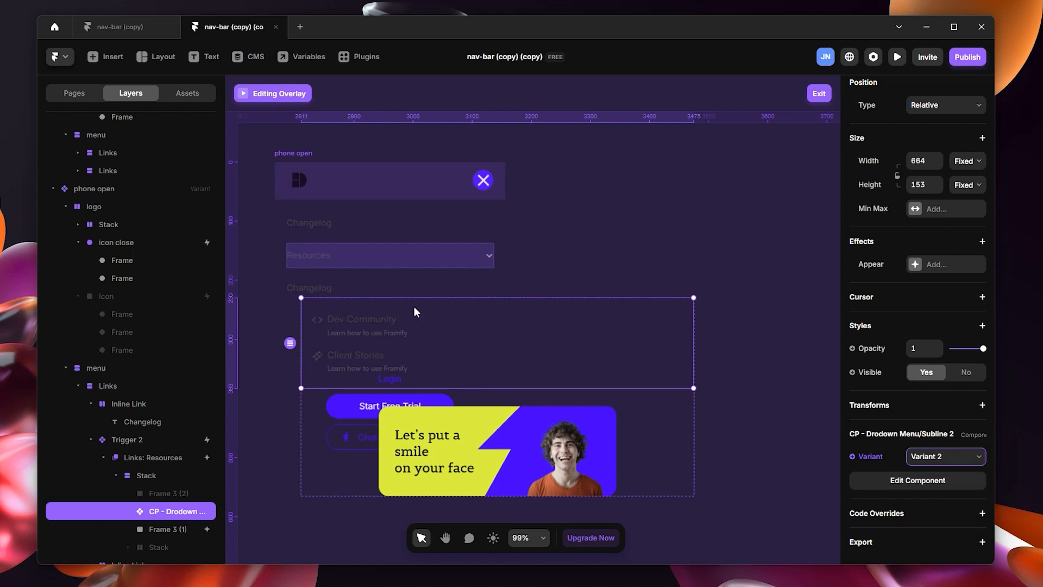
drag(476, 386, 477, 440)
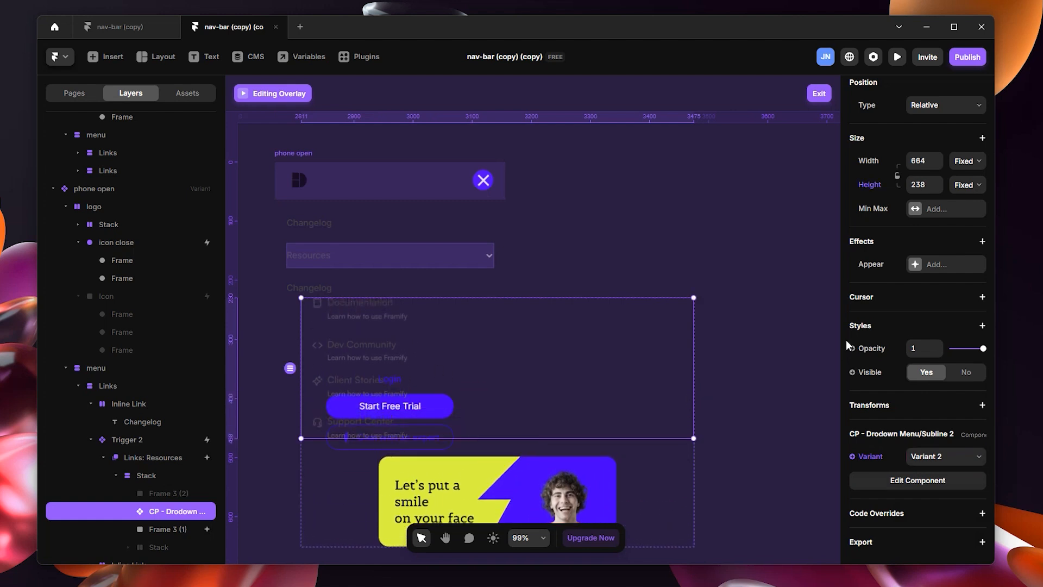
click(964, 187)
click(972, 245)
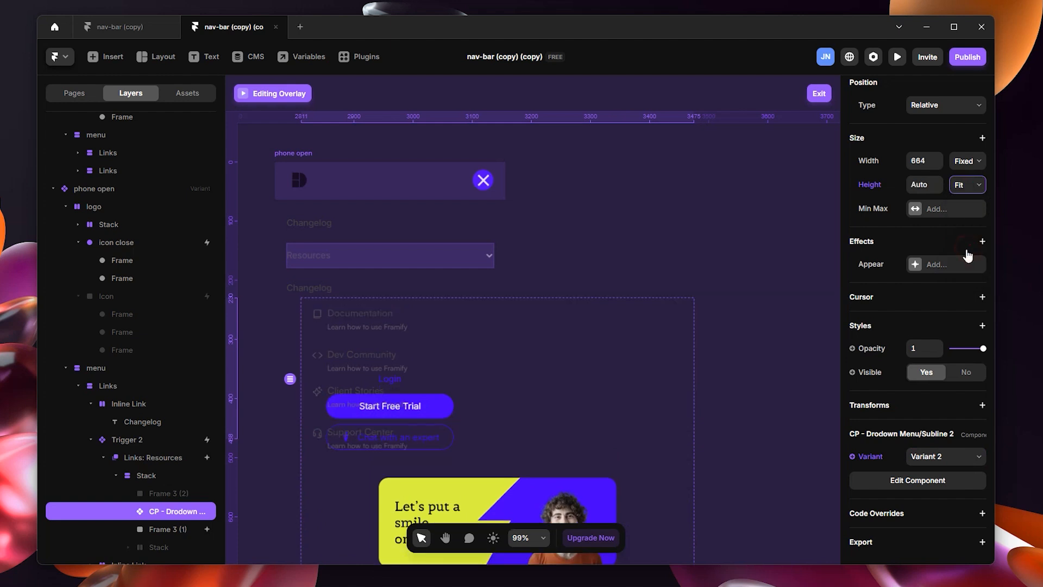
Narrow the dropdown links component to about 424 px wide and scale the banner image below it down to about 278 × 105 px
scroll(440, 428, down, 2)
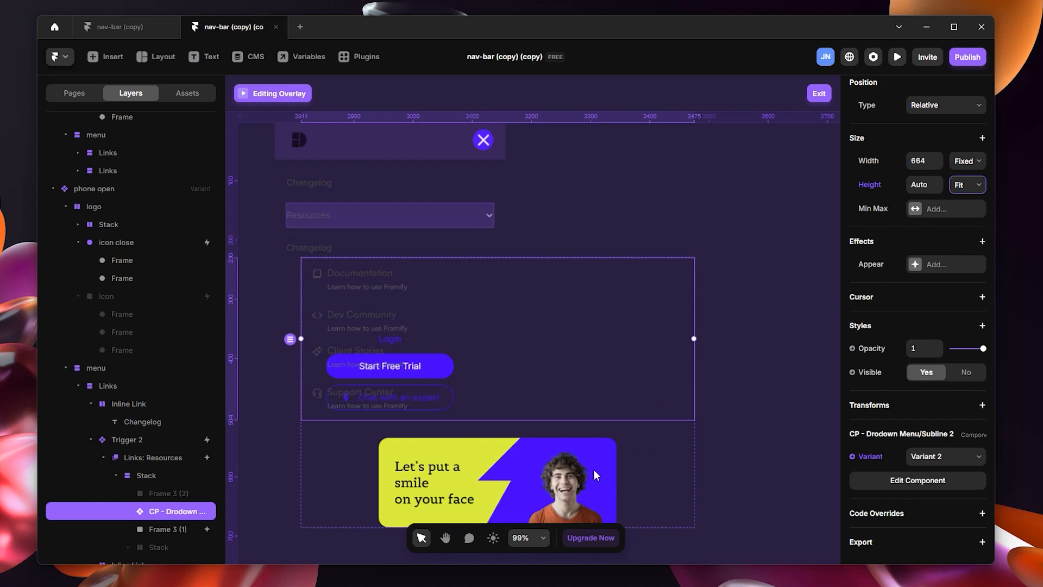
drag(693, 341, 552, 352)
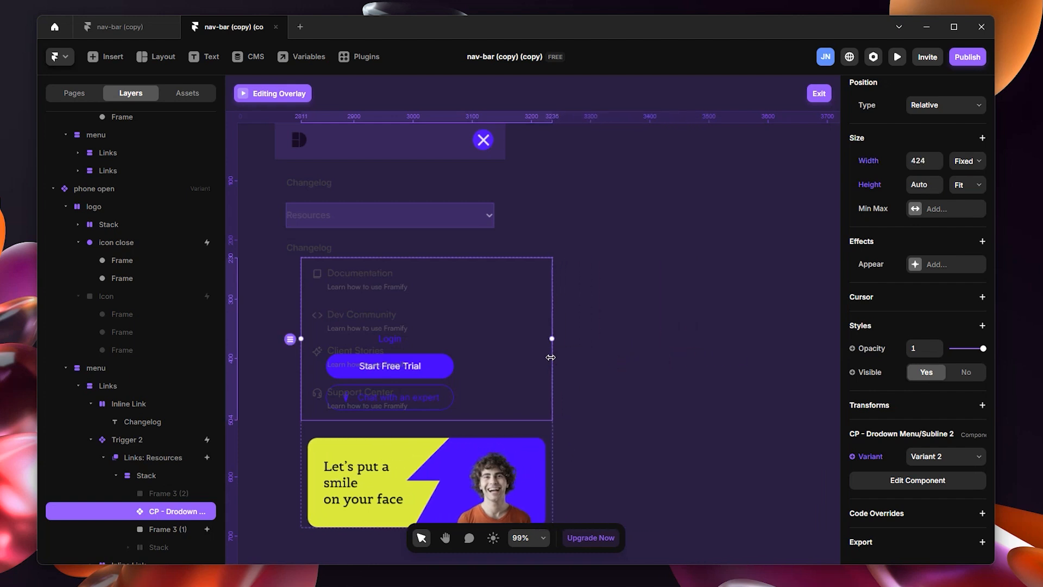
scroll(536, 373, down, 2)
click(466, 383)
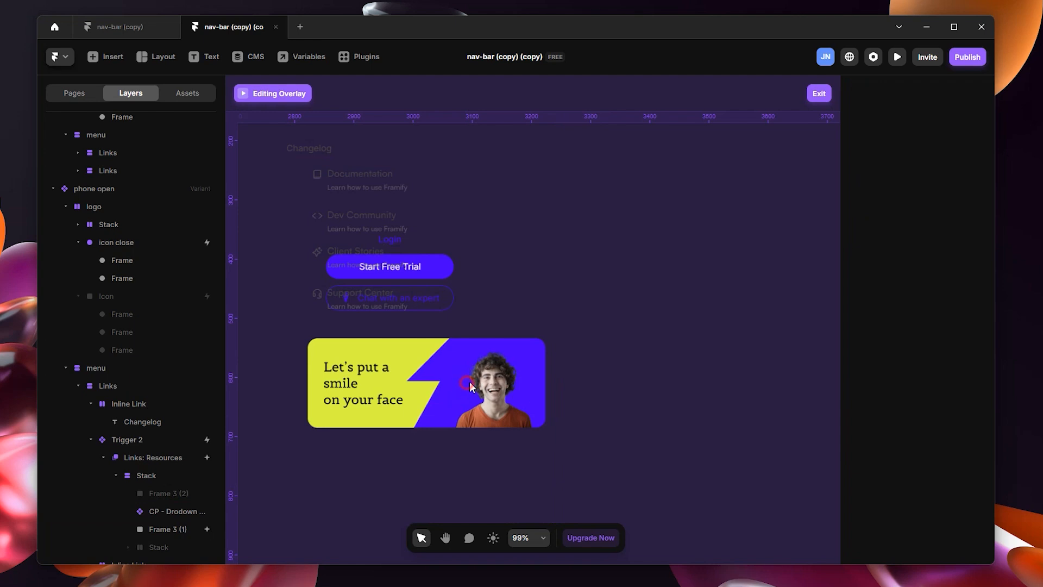
click(175, 530)
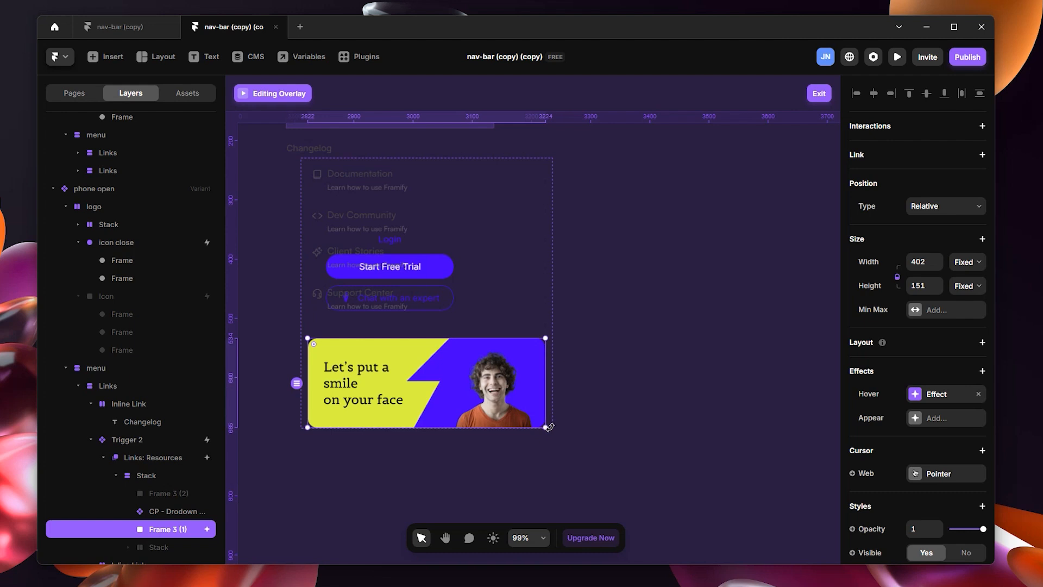
drag(545, 427, 471, 400)
scroll(427, 297, up, 2)
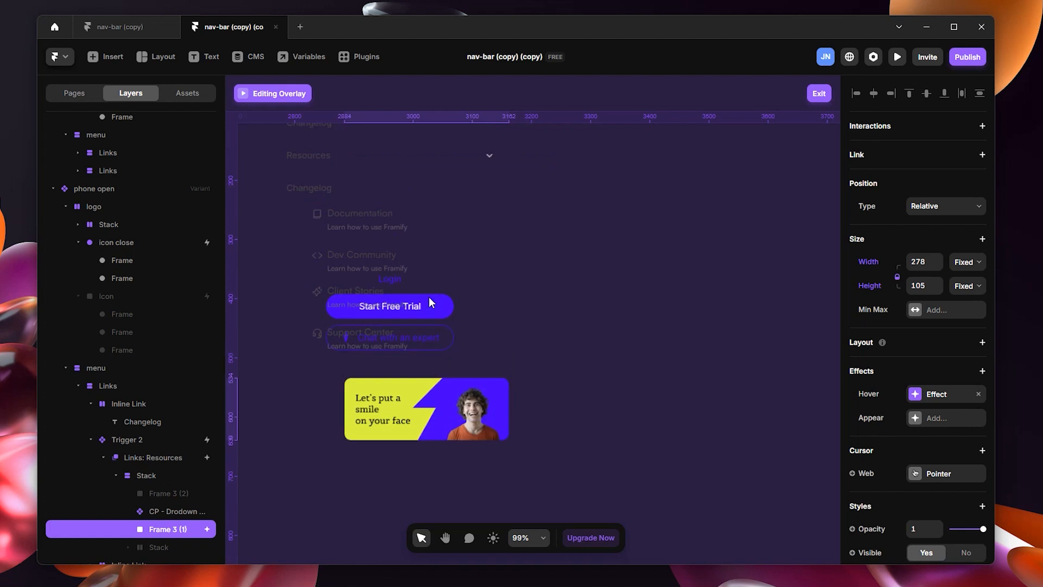
Narrow the dropdown links component to about 323 px and shift its parent stack slightly up and to the left
click(502, 285)
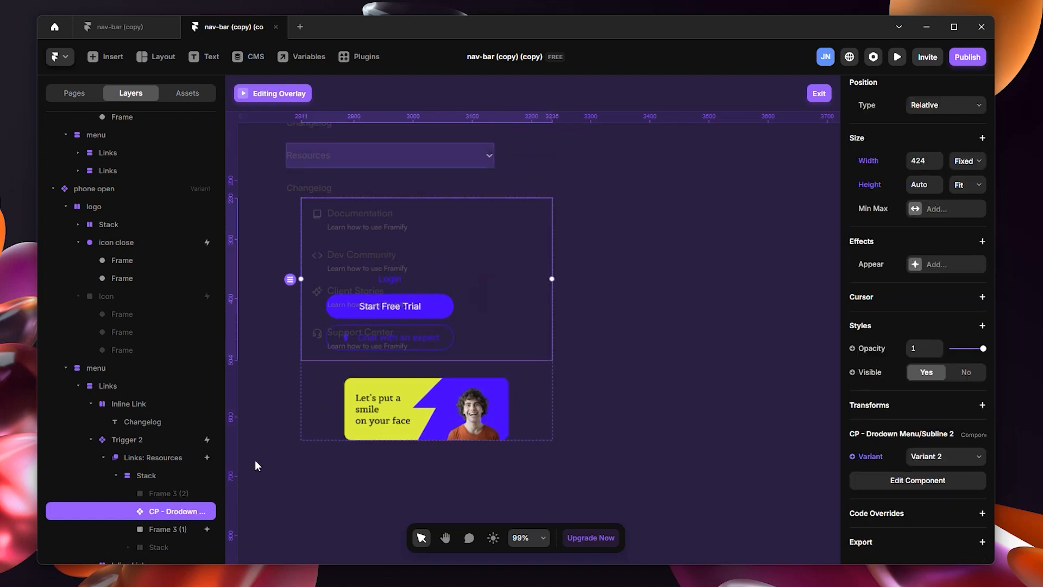
drag(552, 279, 491, 285)
scroll(491, 272, up, 2)
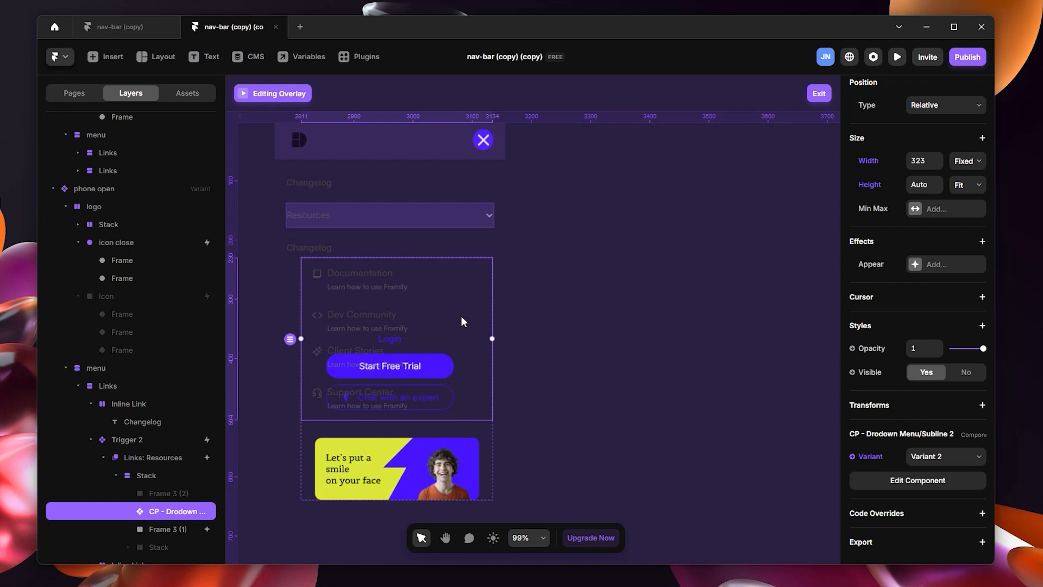
key(Escape)
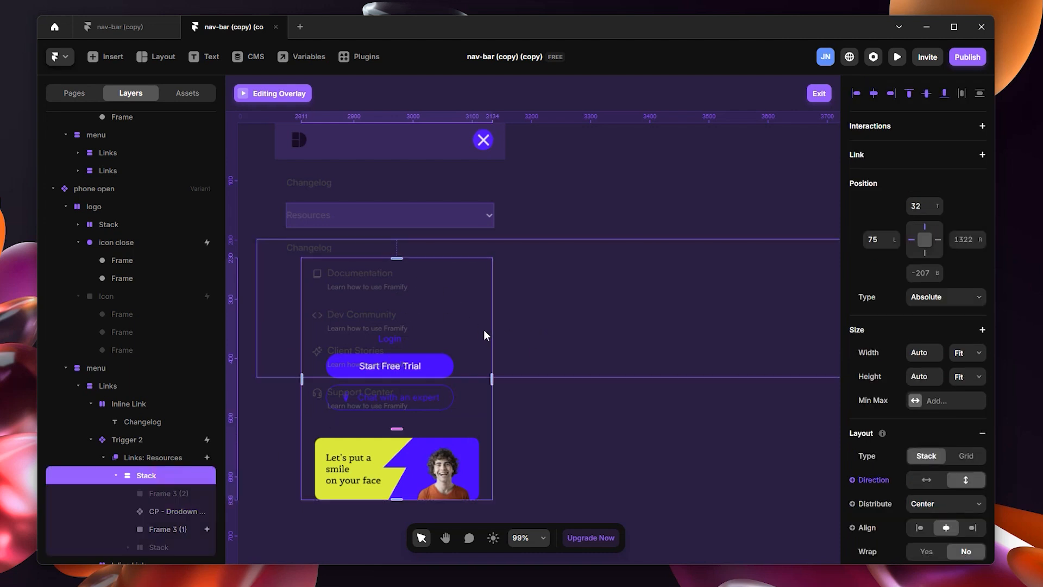
mouse_move(468, 315)
mouse_down()
mouse_move(445, 288)
mouse_move(457, 304)
mouse_up()
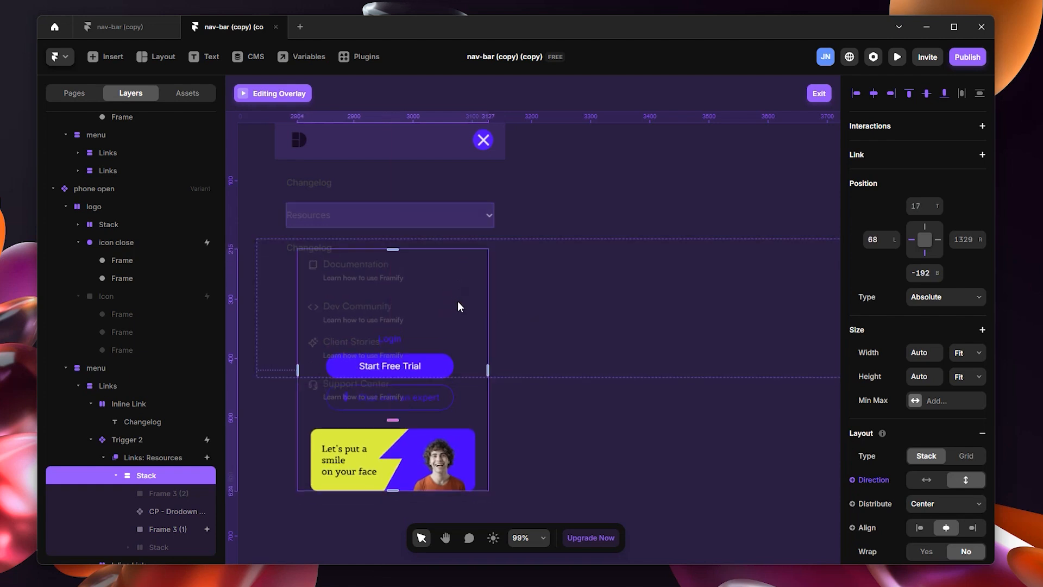
Narrow the Links: Resources overlay frame to about 391 px wide
click(570, 296)
scroll(588, 321, down, 1)
scroll(590, 325, down, 5)
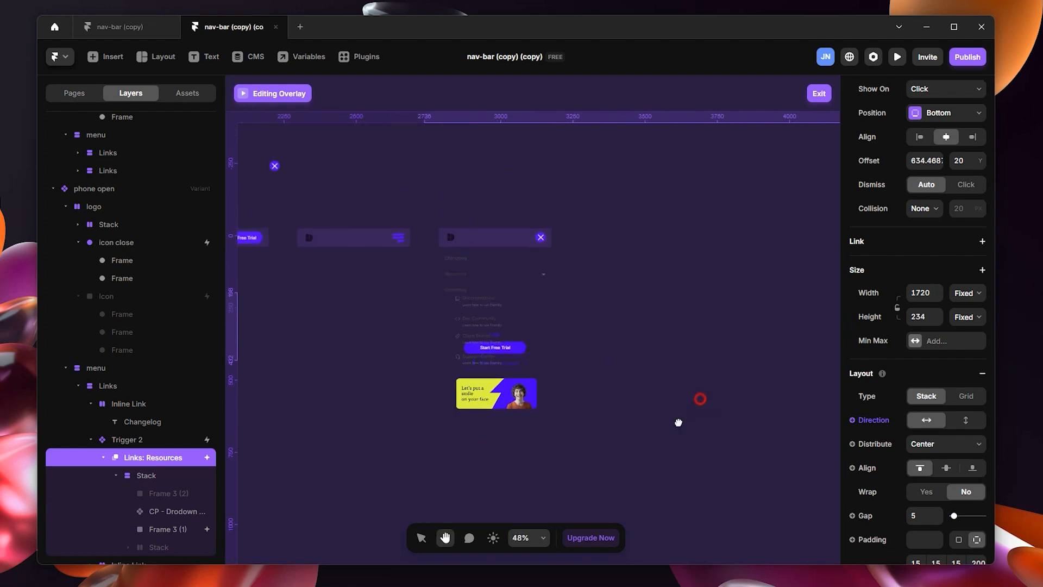
scroll(658, 413, right, 3)
scroll(658, 413, up, 1)
click(822, 364)
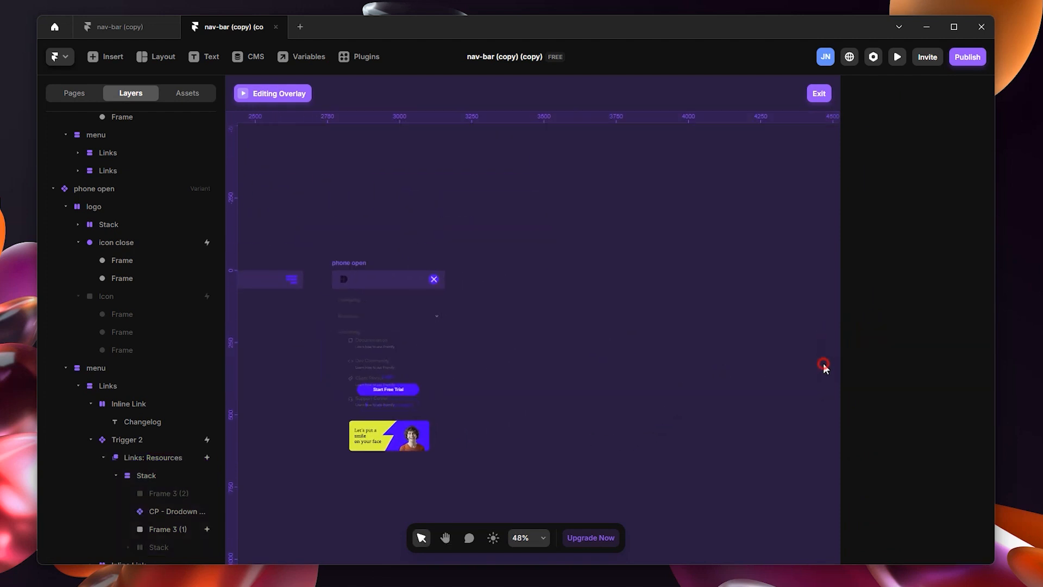
click(751, 364)
drag(819, 360, 434, 387)
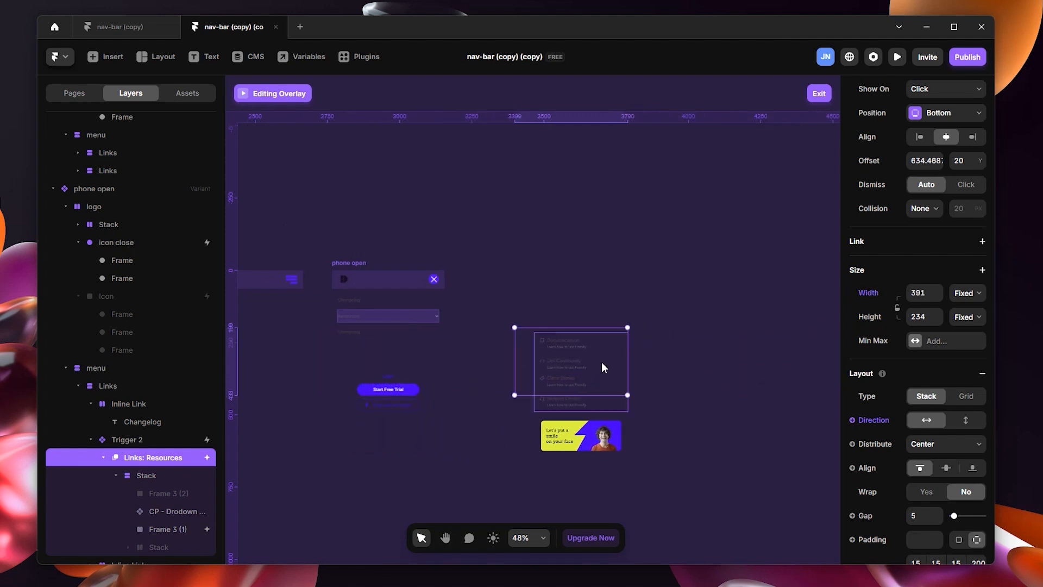
Move the Links: Resources overlay directly beneath the phone open header and trim its width to about 390 px
drag(524, 362, 345, 327)
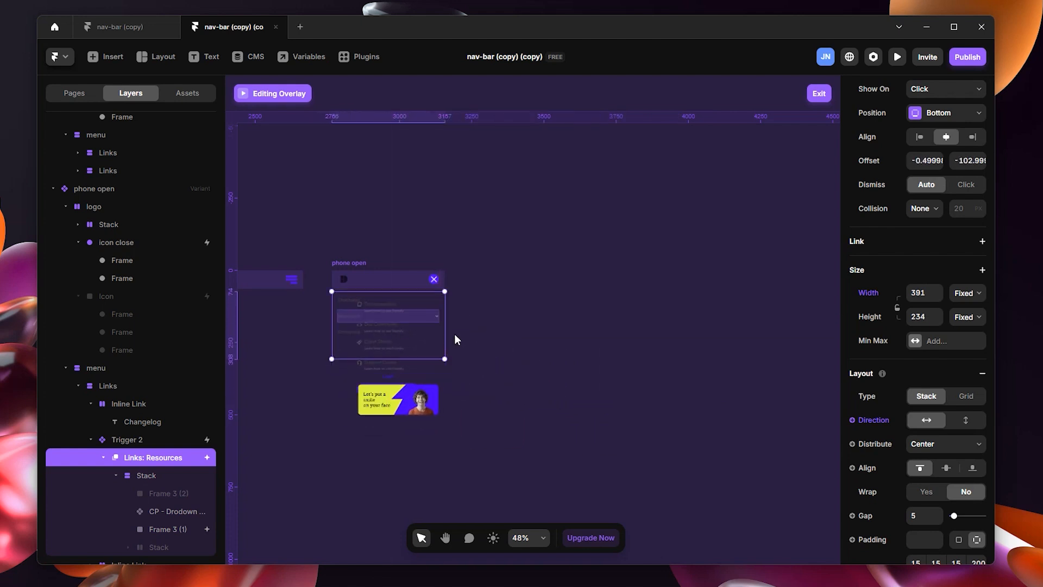
drag(446, 337, 445, 339)
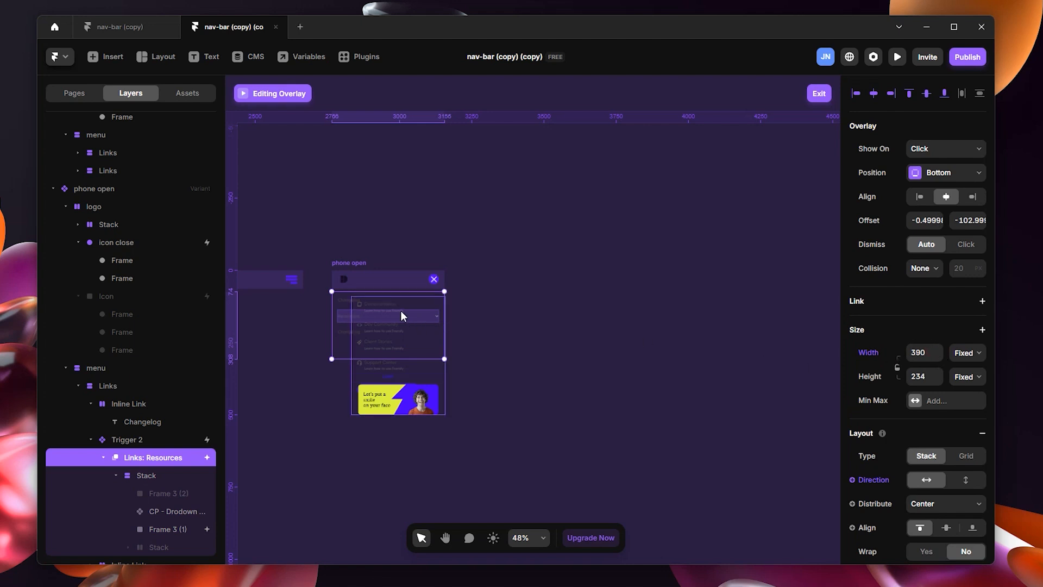
scroll(408, 313, up, 3)
scroll(409, 334, up, 2)
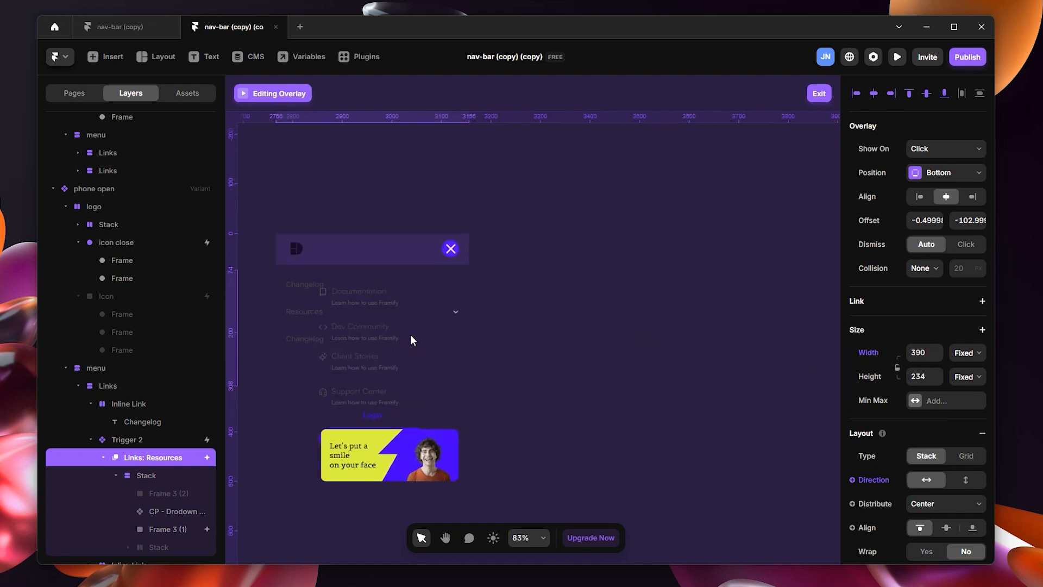
click(524, 176)
scroll(499, 174, left, 3)
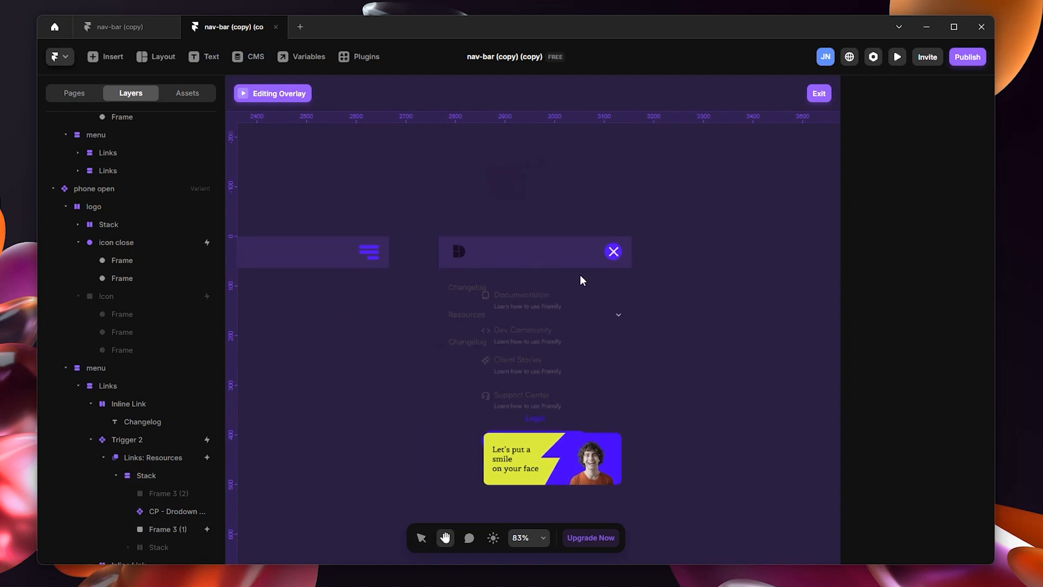
Change the position type of the stack inside the Resources overlay to Relative
click(465, 314)
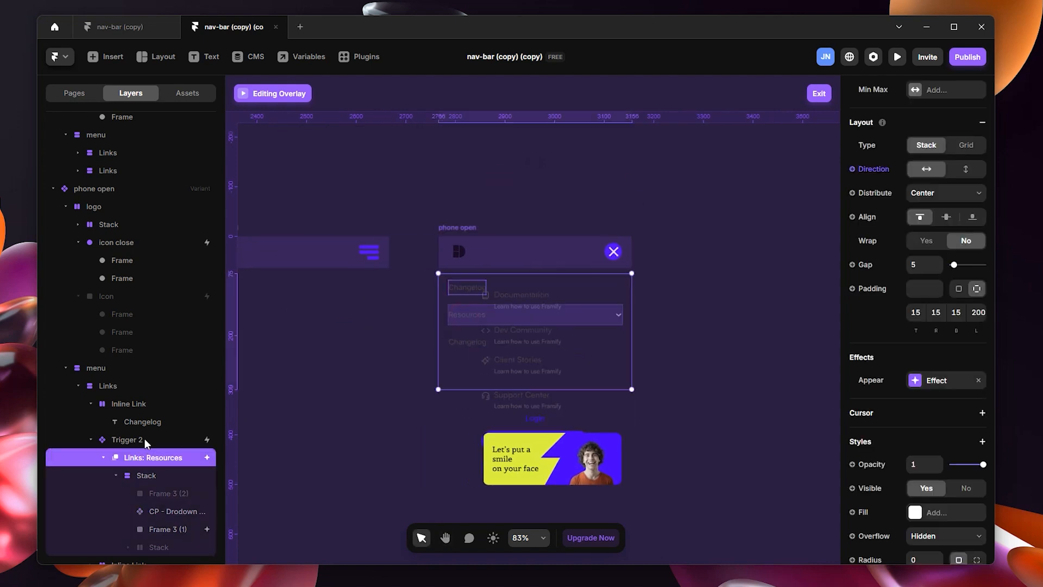
scroll(906, 375, up, 6)
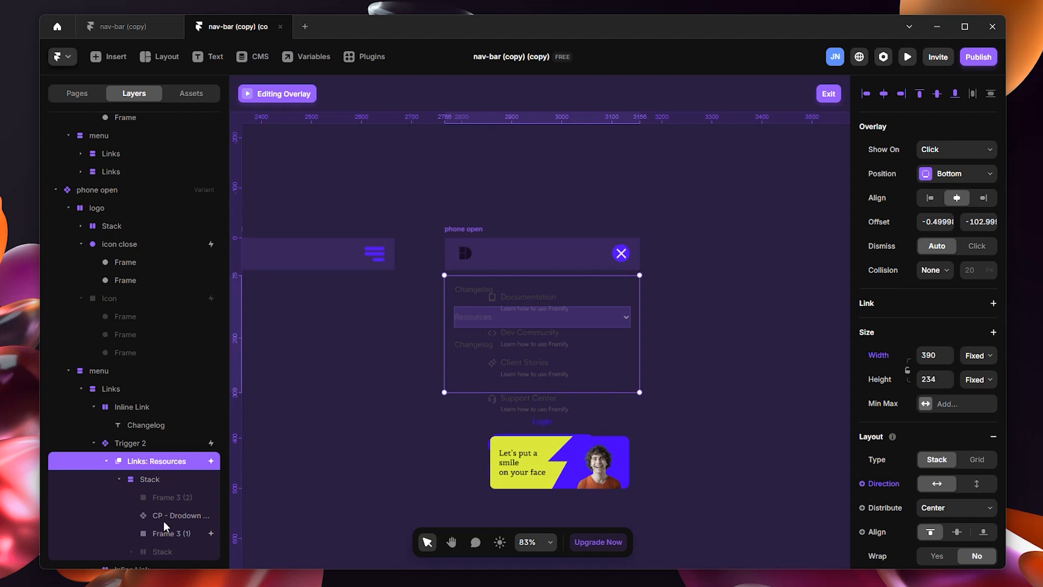
click(630, 436)
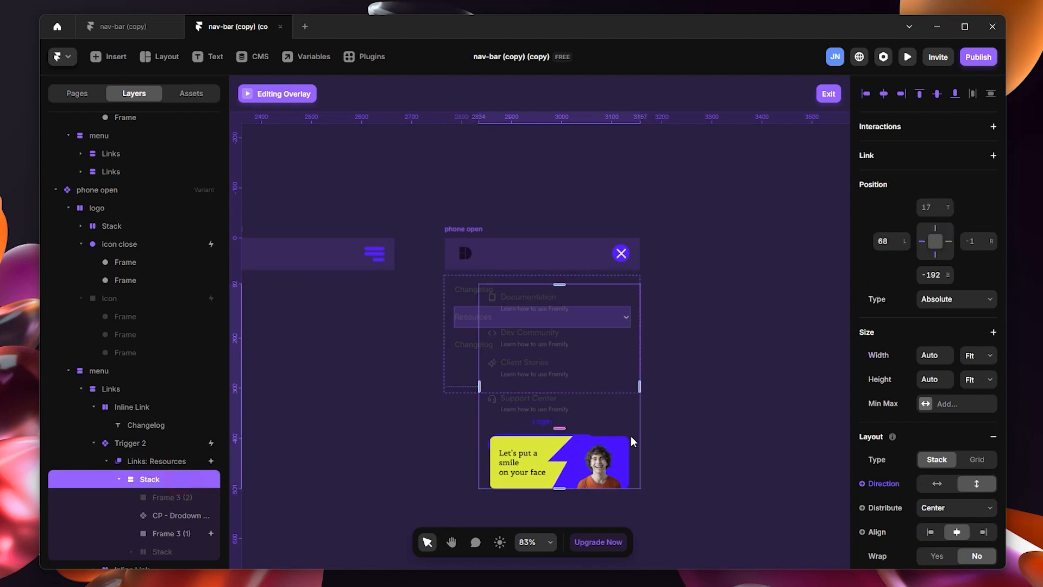
click(951, 302)
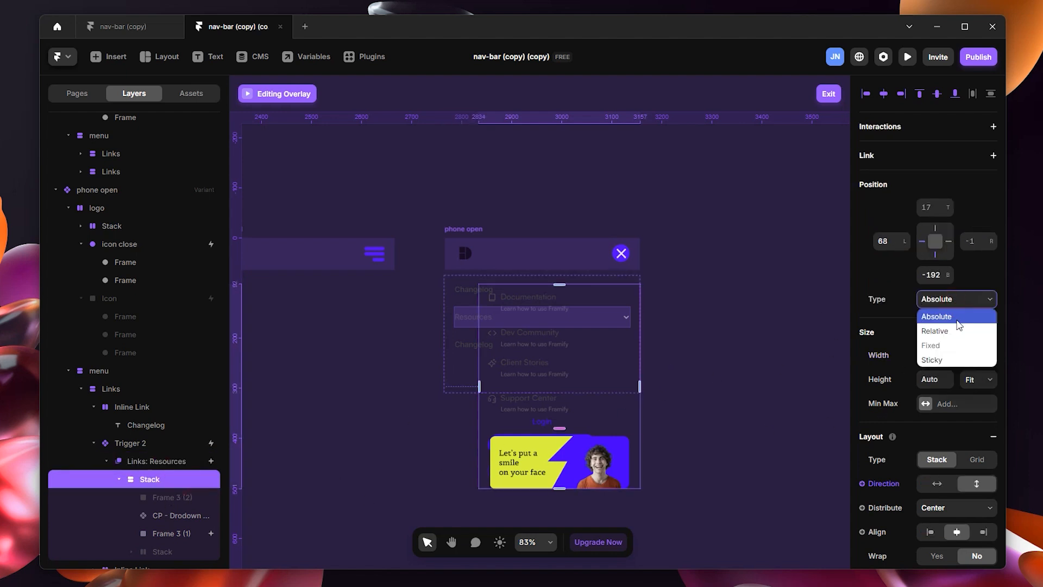
click(957, 331)
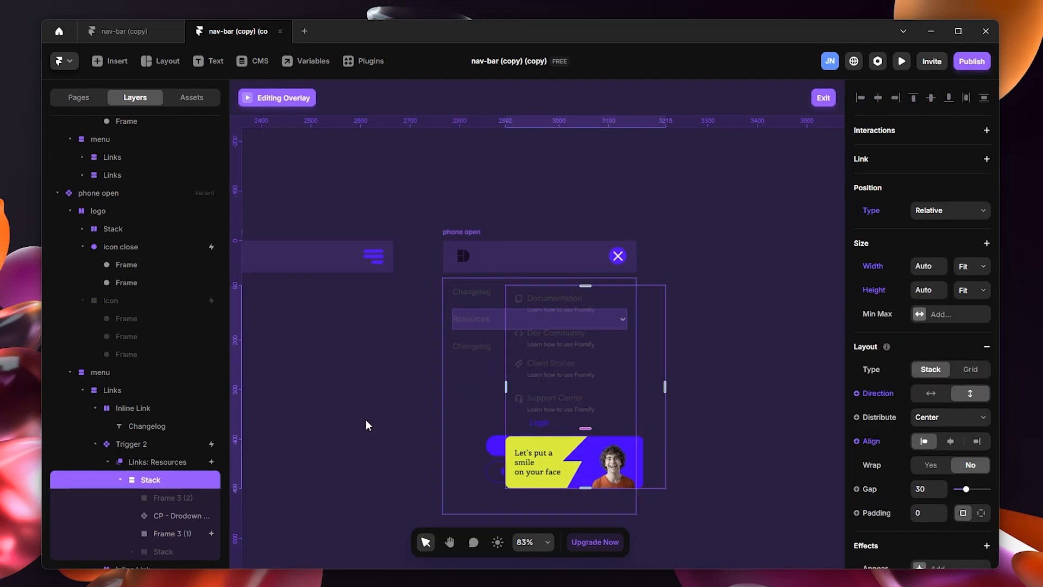
Apply a uniform padding of 15 to the Links: Resources overlay and shorten it to about 448 px high
click(157, 463)
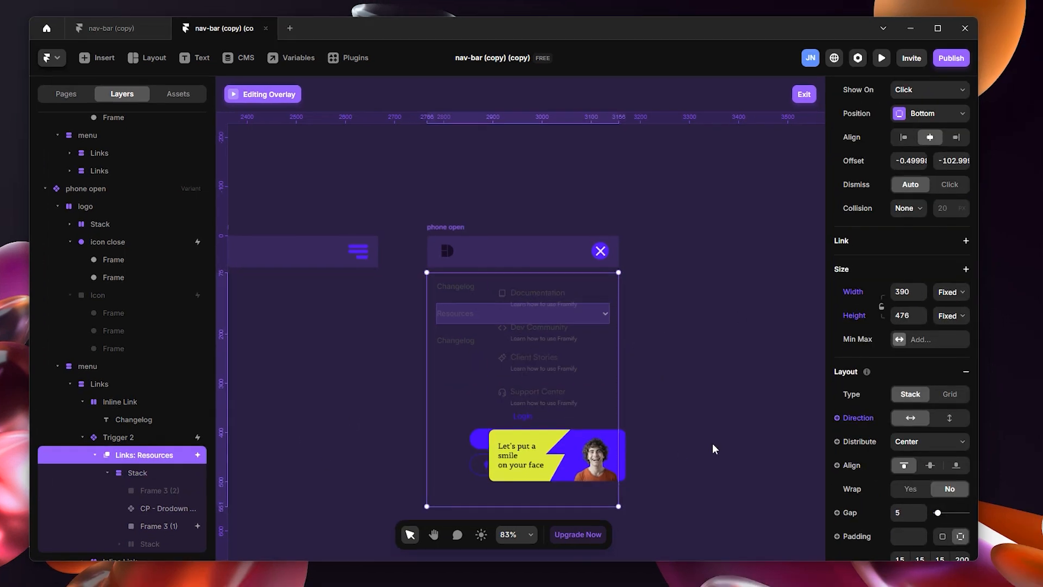
scroll(921, 445, down, 5)
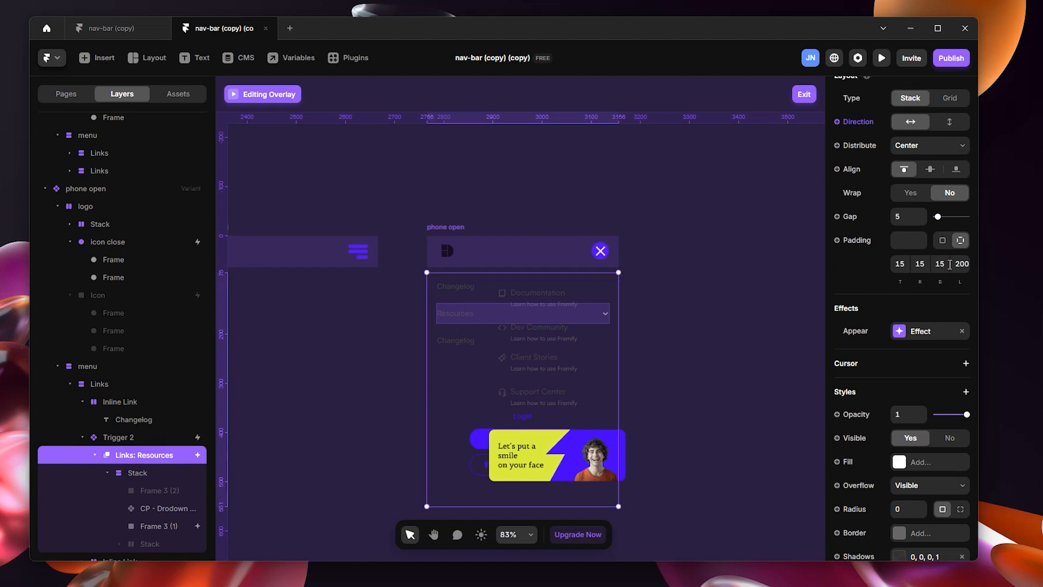
click(944, 241)
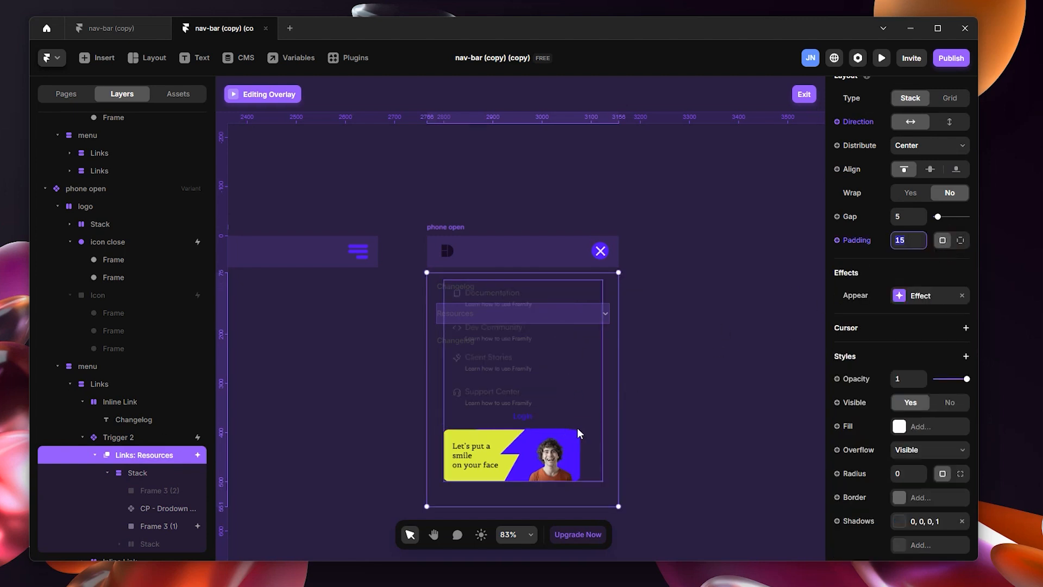
scroll(588, 429, up, 1)
scroll(582, 390, up, 3)
drag(542, 483, 578, 466)
scroll(525, 275, up, 5)
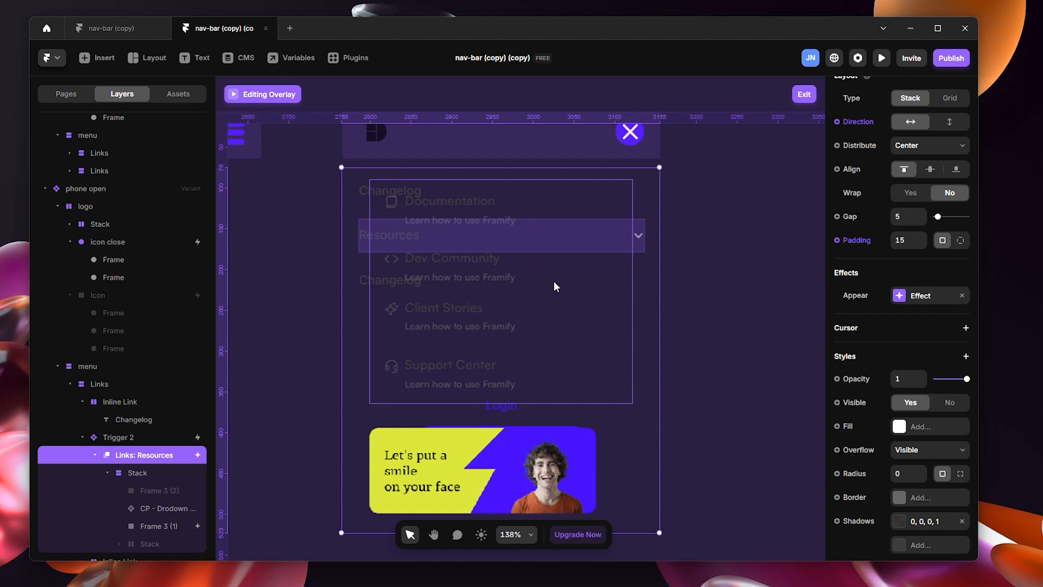
Give the Links: Resources overlay a solid white #FFFFFF fill
click(899, 427)
click(899, 427)
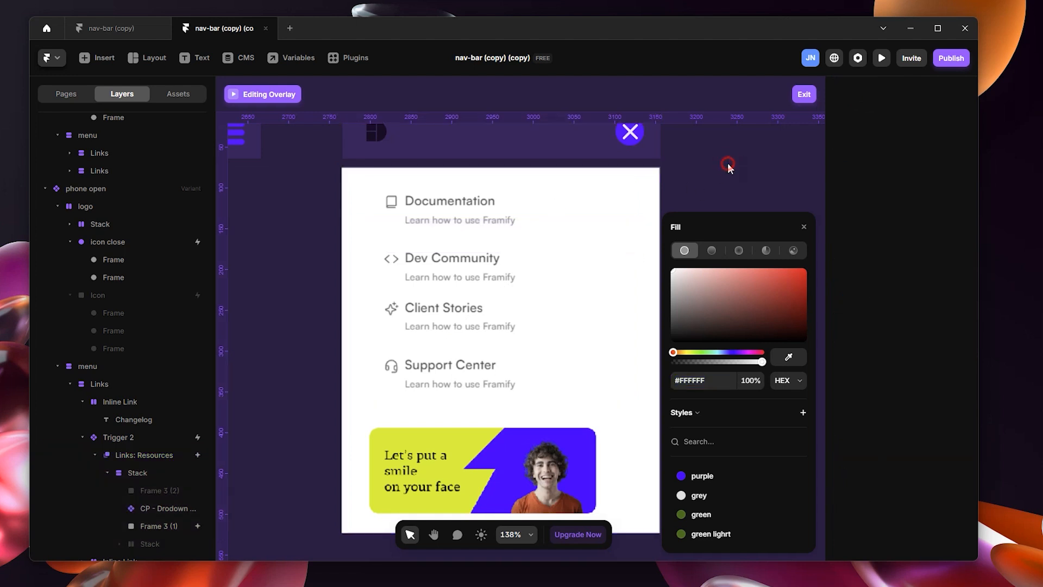
click(728, 163)
Readjust the Resources overlay's side edge and set its width to 390 px to match the phone header
scroll(507, 362, down, 3)
scroll(517, 347, down, 5)
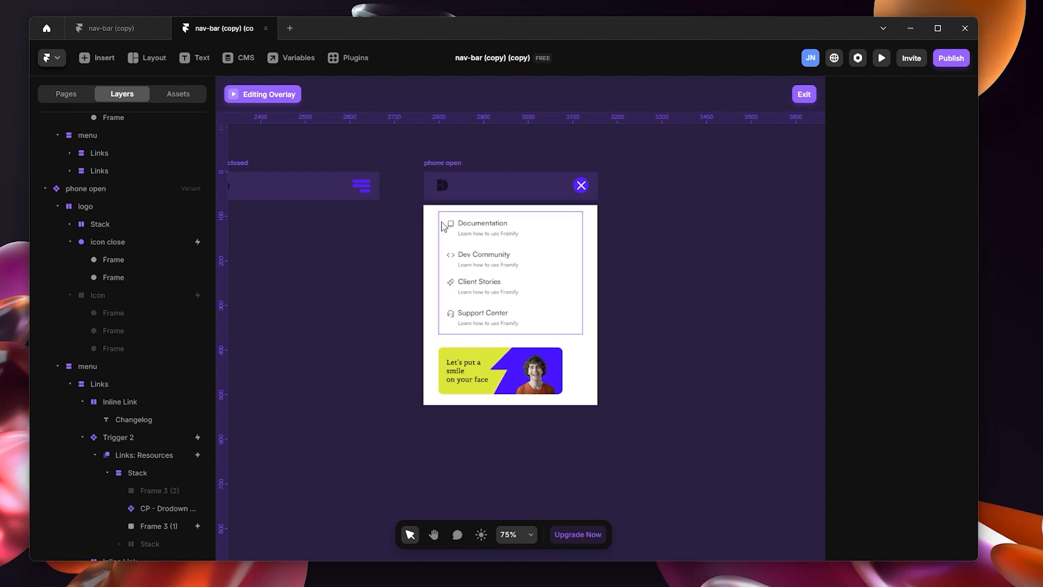
click(433, 250)
mouse_move(424, 255)
mouse_down()
mouse_move(435, 256)
mouse_move(425, 257)
mouse_up()
scroll(895, 221, up, 4)
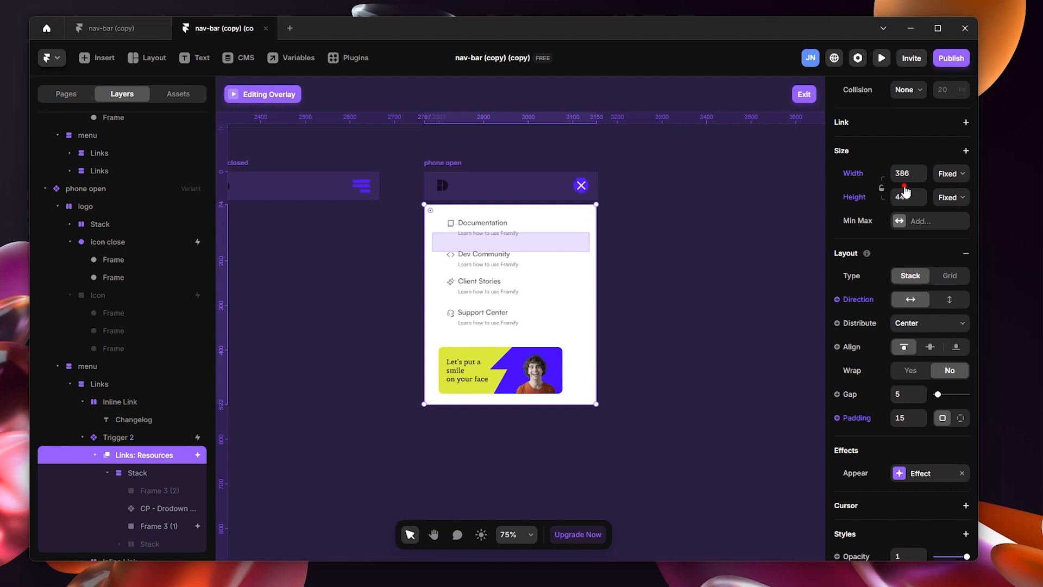
click(906, 173)
text(390)
key(Return)
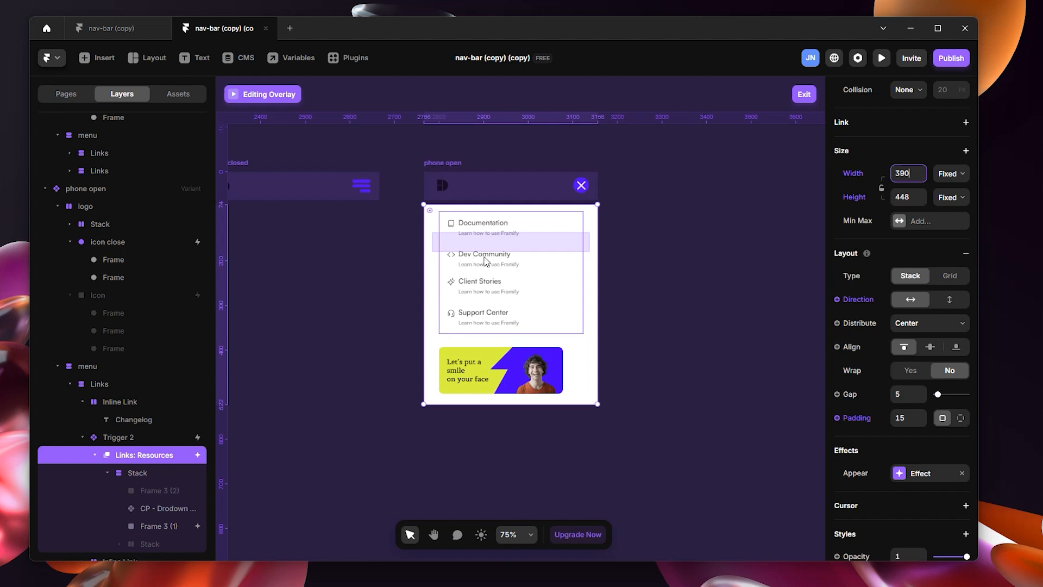
Add a text layer reading "Back" inside the Resources overlay
scroll(472, 213, up, 5)
click(461, 211)
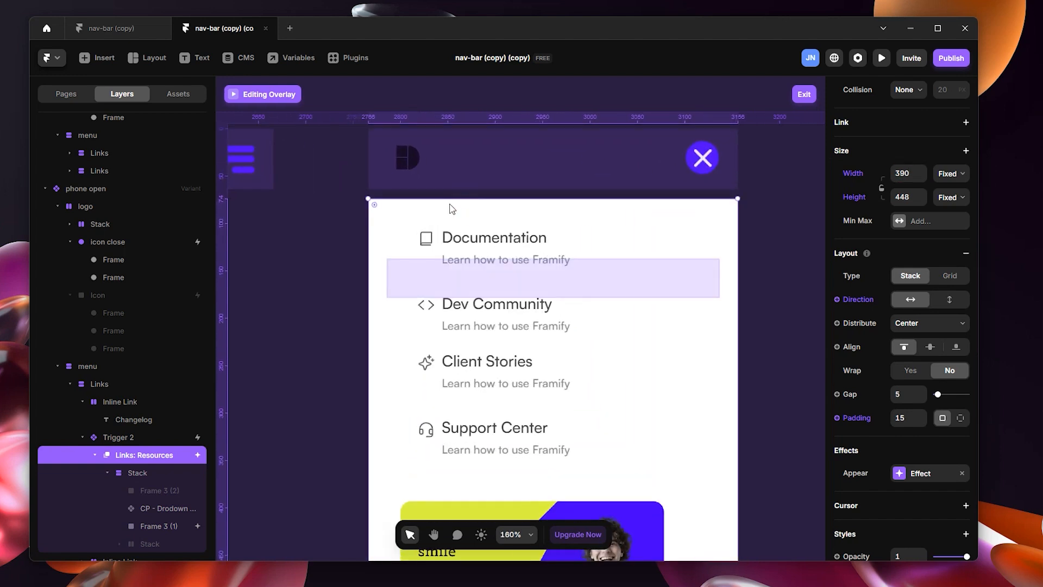
key(t)
click(453, 210)
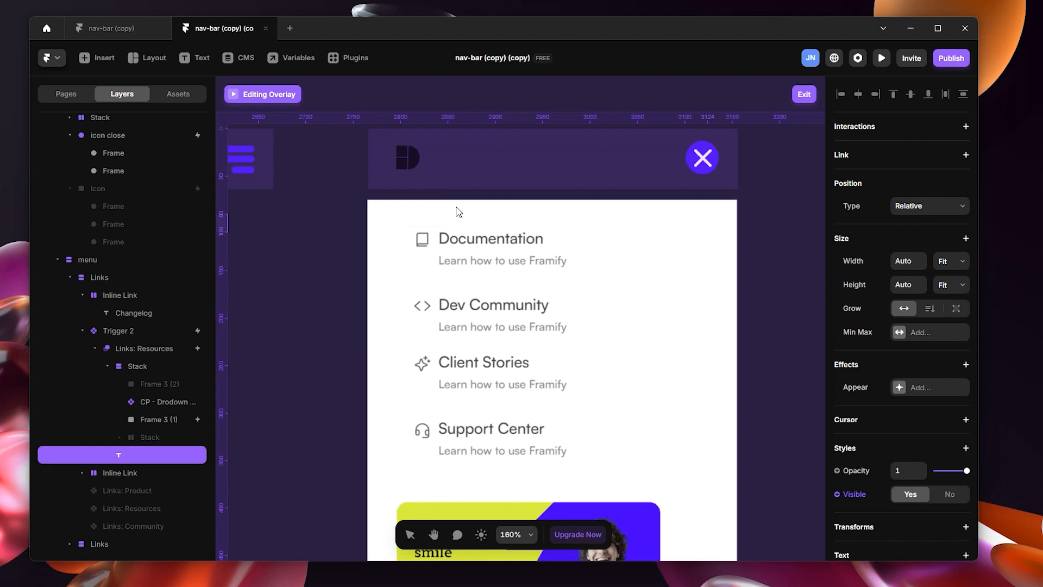
text(Back)
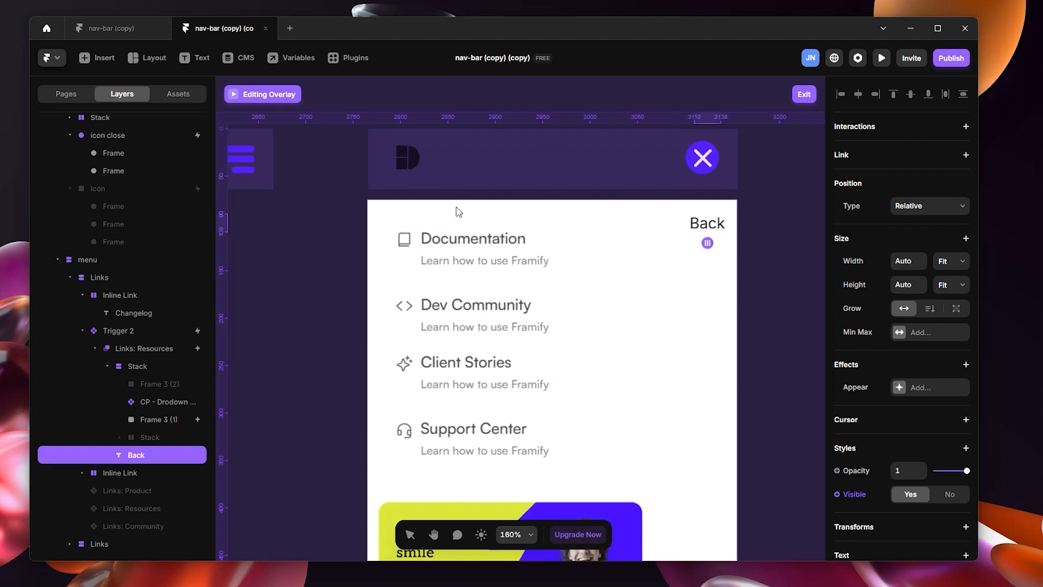
Set the Back text to Absolute position and move it above Documentation, about 50 px from the left and 5 px from the top
key(Escape)
click(930, 205)
click(927, 224)
drag(715, 225, 440, 215)
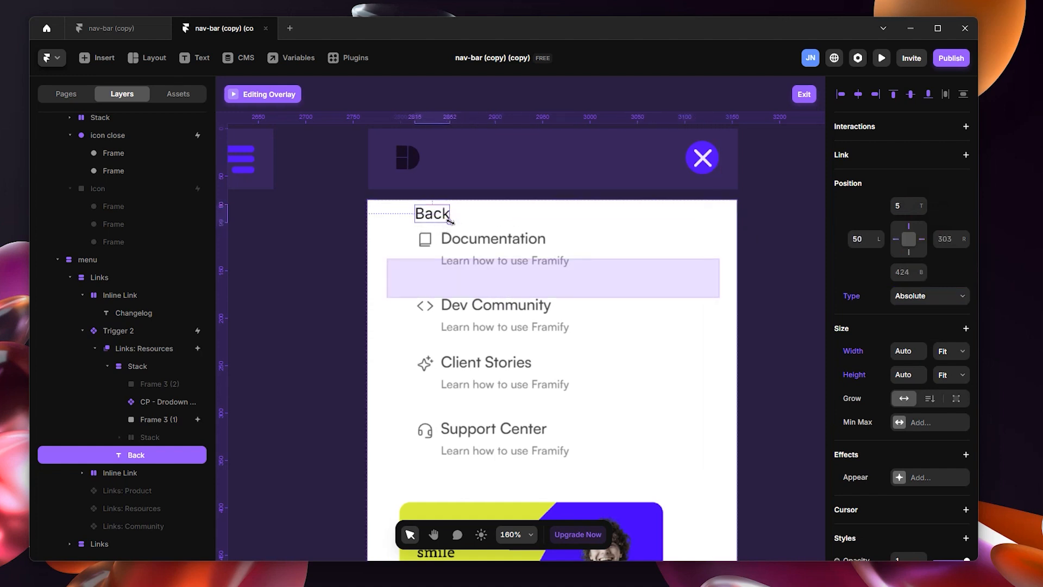
Set the Resources overlay's padding to 50 top and 15 left, and move the Back text to about 55 px left, 26 px top
click(587, 210)
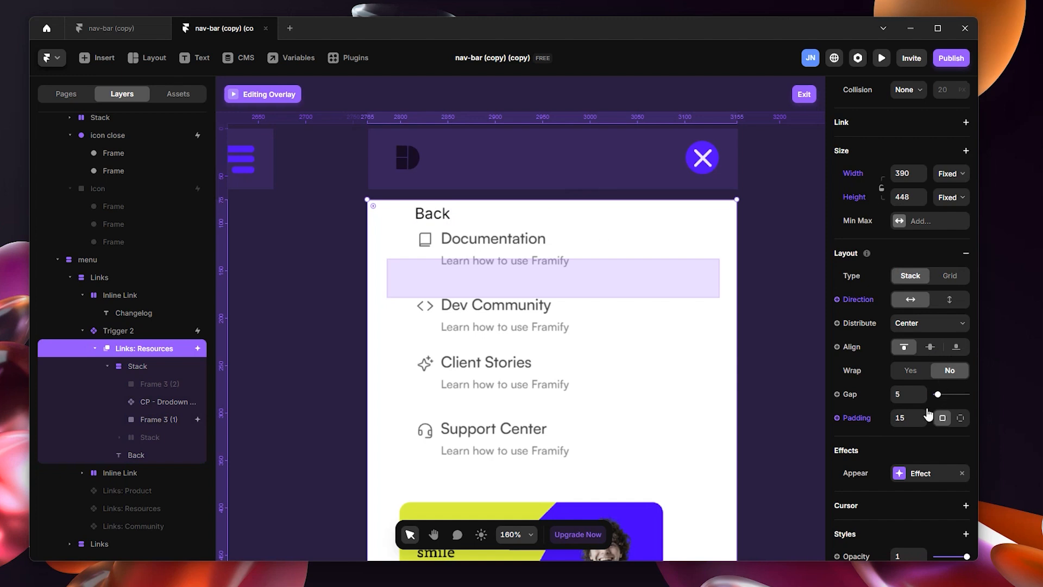
click(960, 417)
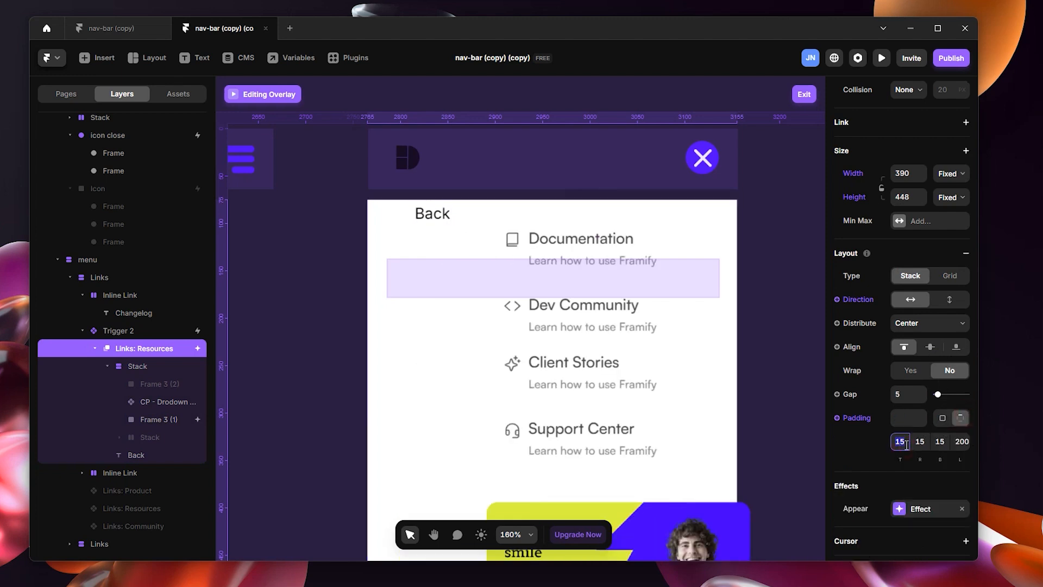
click(961, 441)
text(1)
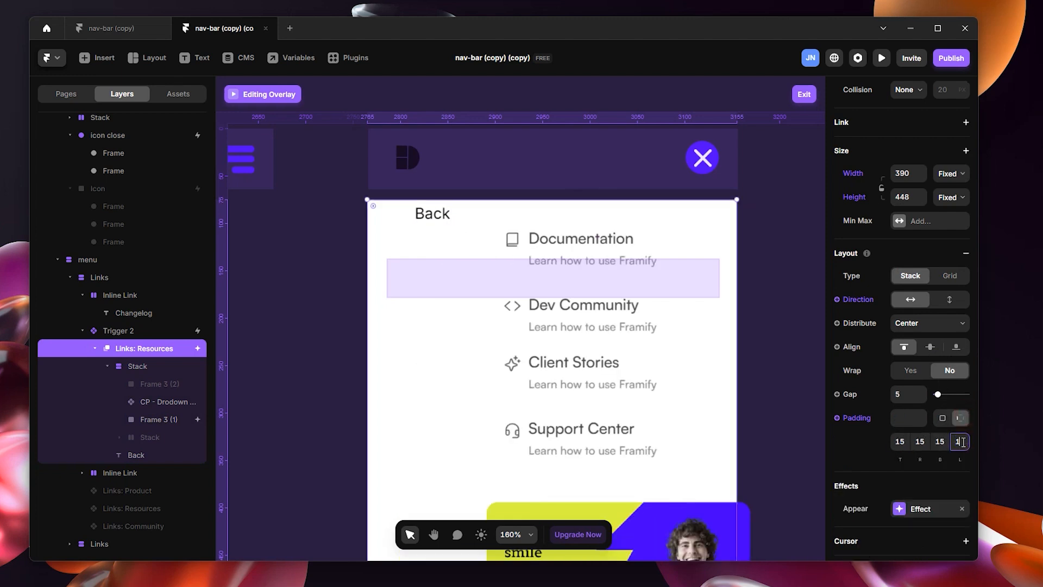
text(5)
click(894, 441)
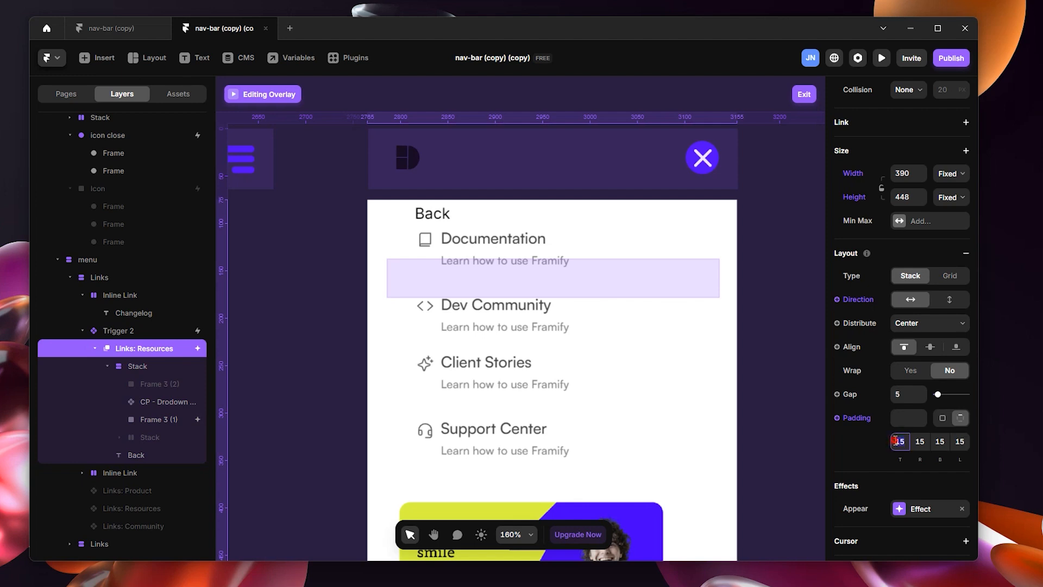
text(50)
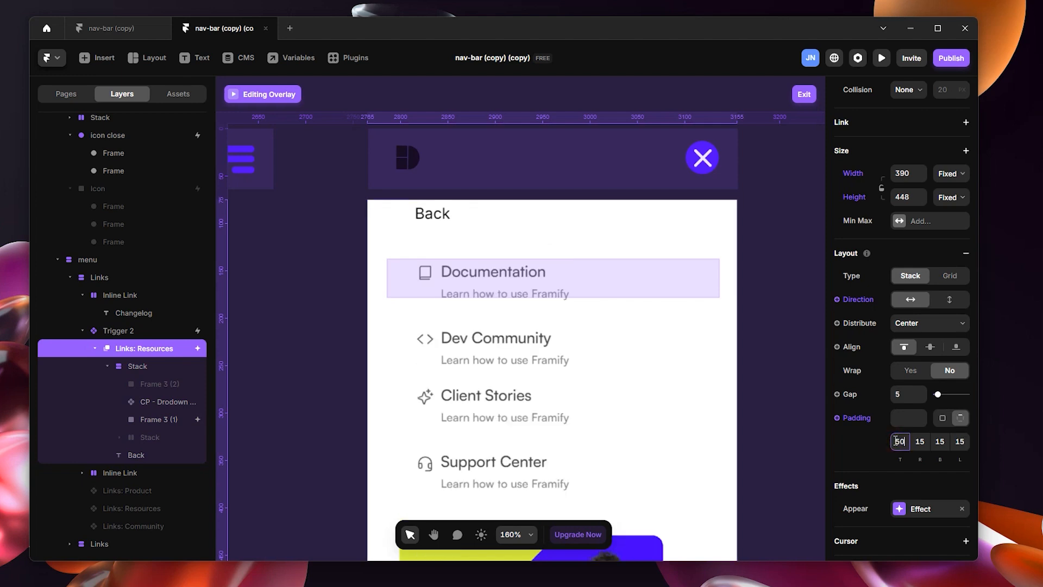
click(440, 216)
drag(442, 218, 447, 237)
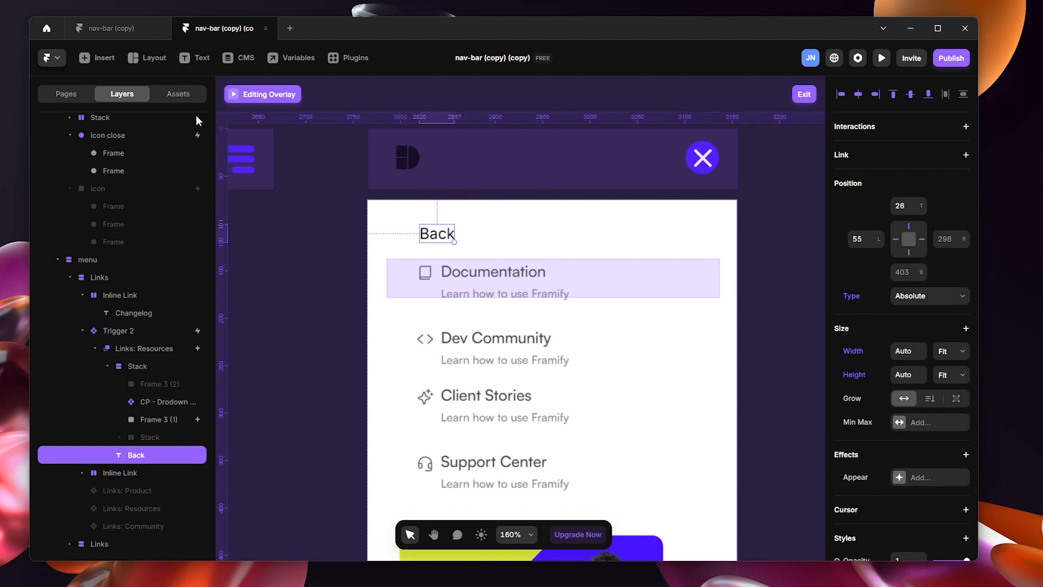
Insert a Hero icon on the canvas below the Phone closed header and set its name to ArrowLeft
click(95, 58)
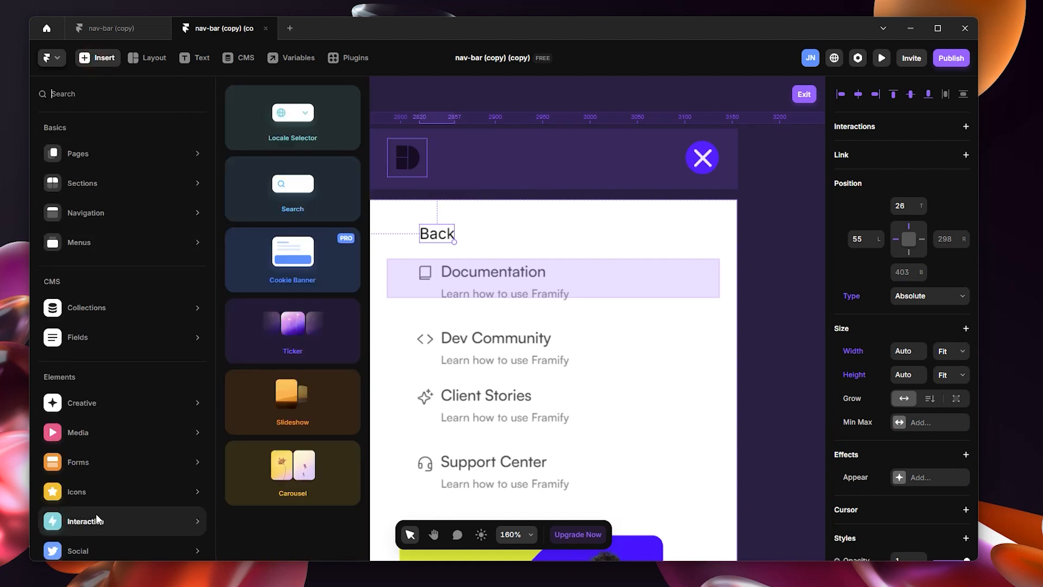
click(103, 497)
drag(257, 255, 612, 344)
click(950, 492)
scroll(948, 272, up, 10)
scroll(948, 267, up, 5)
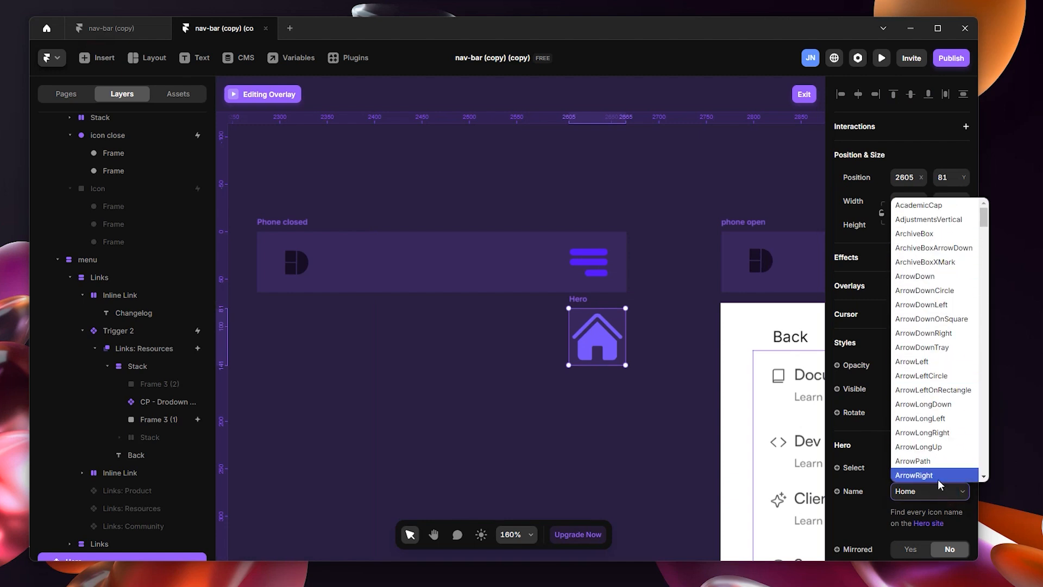
click(940, 368)
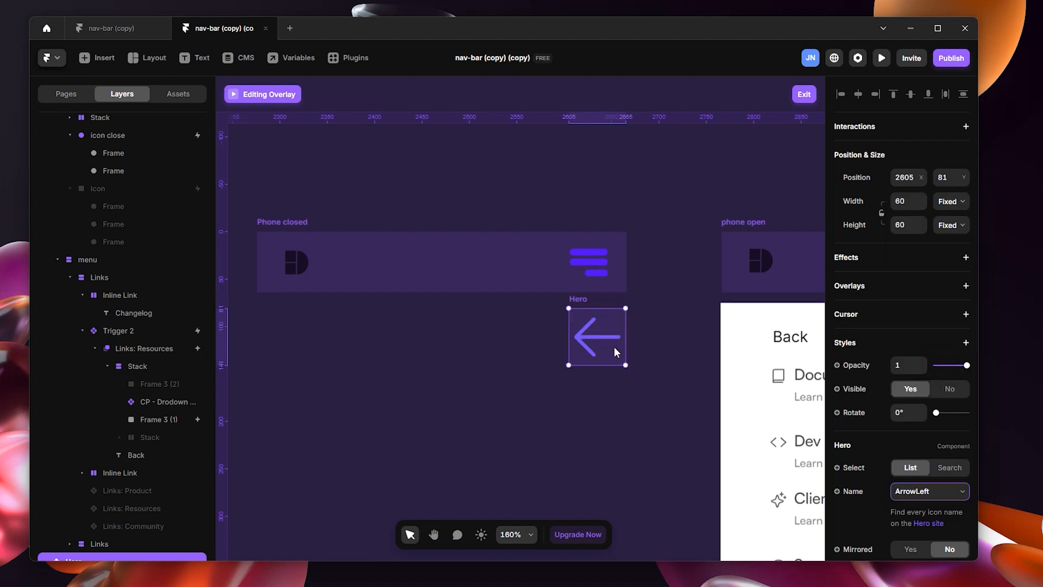
Cut the arrow icon from the canvas and paste it into the Resources overlay
key(Delete)
drag(641, 331, 419, 338)
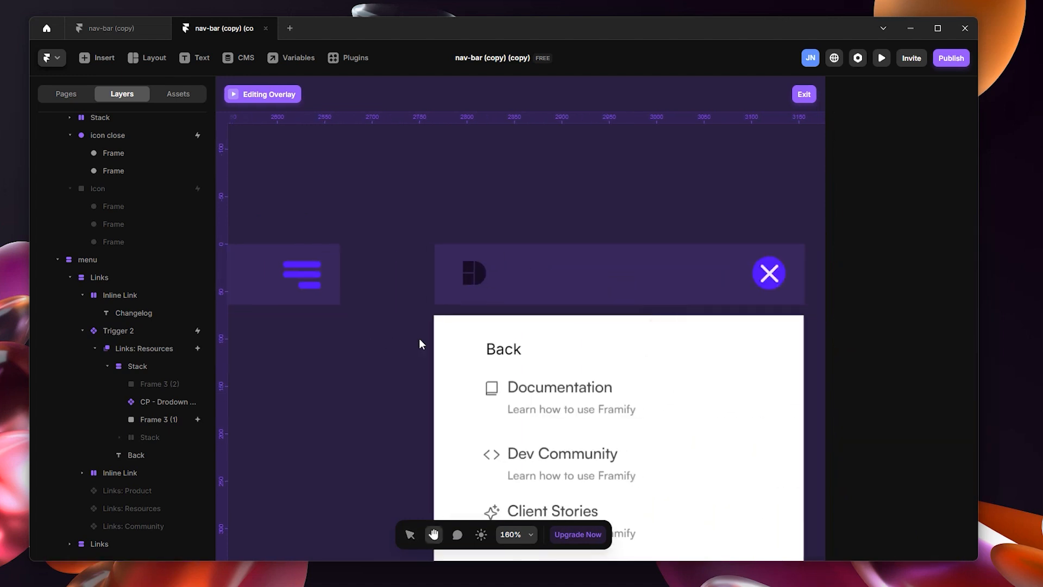
click(547, 327)
key(ctrl+v)
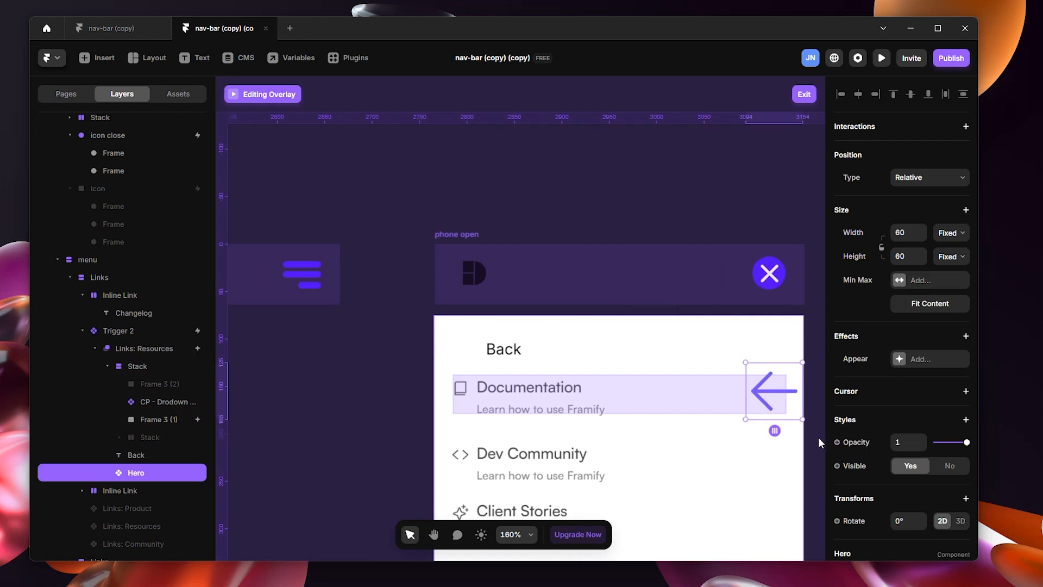
Set the arrow icon to Absolute, size it 20 × 20 px, and place it before Back, about 30 px left and 26 px top
click(940, 180)
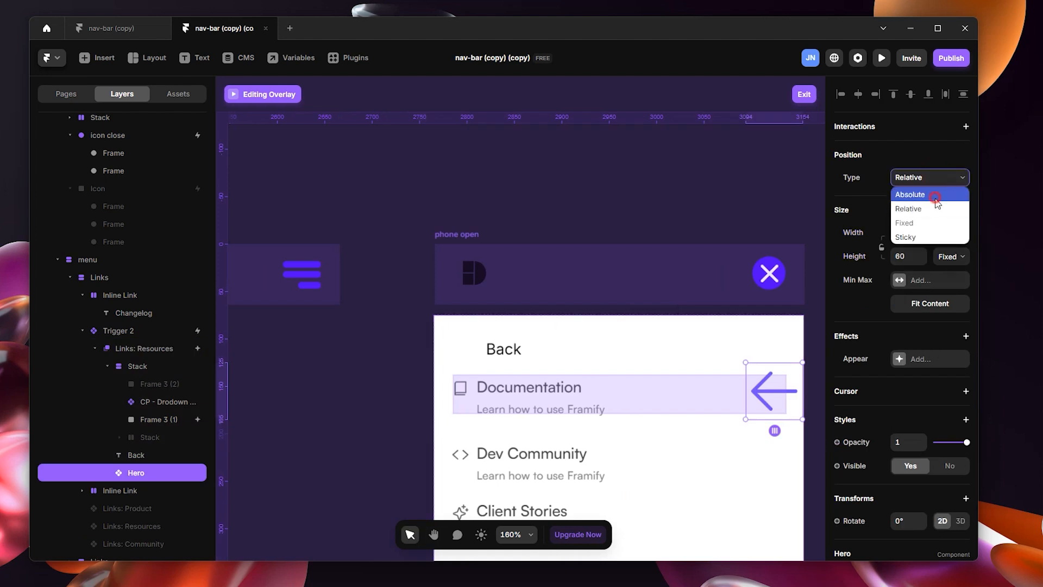
click(910, 194)
drag(755, 380, 467, 350)
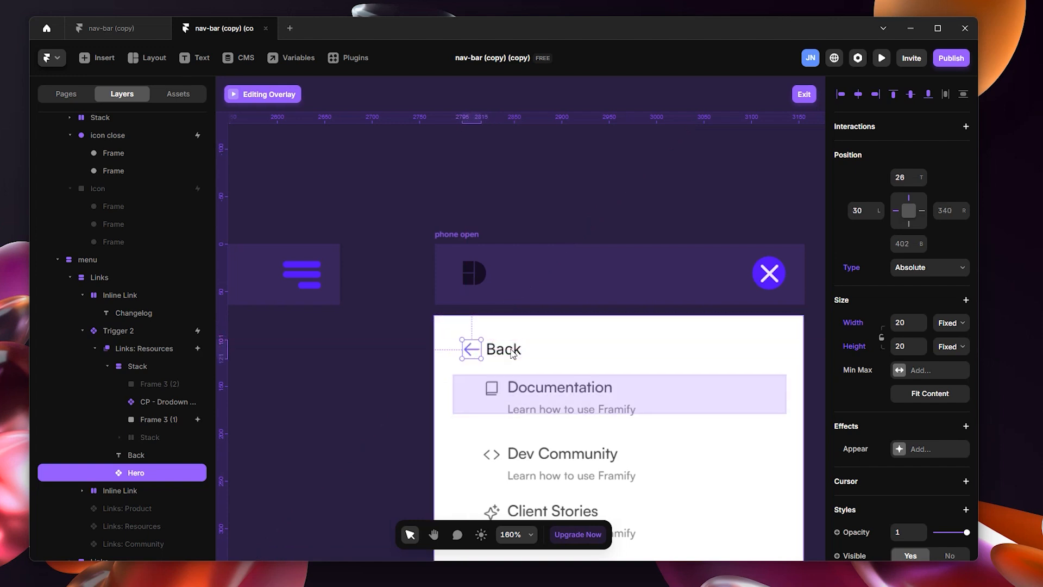
Wrap the Back text and the arrow icon together in a stack
scroll(469, 351, up, 5)
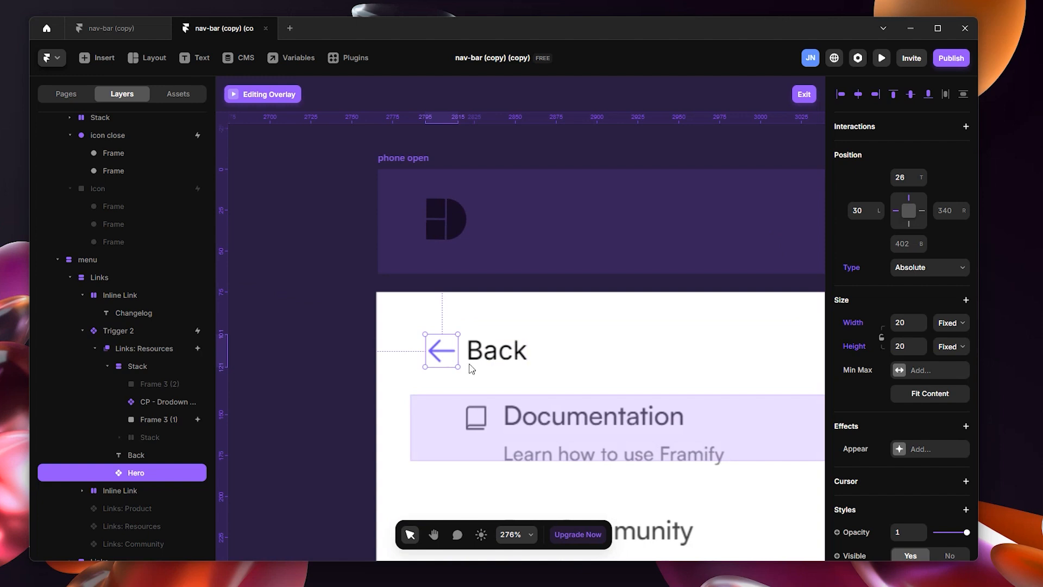
click(519, 382)
click(505, 354)
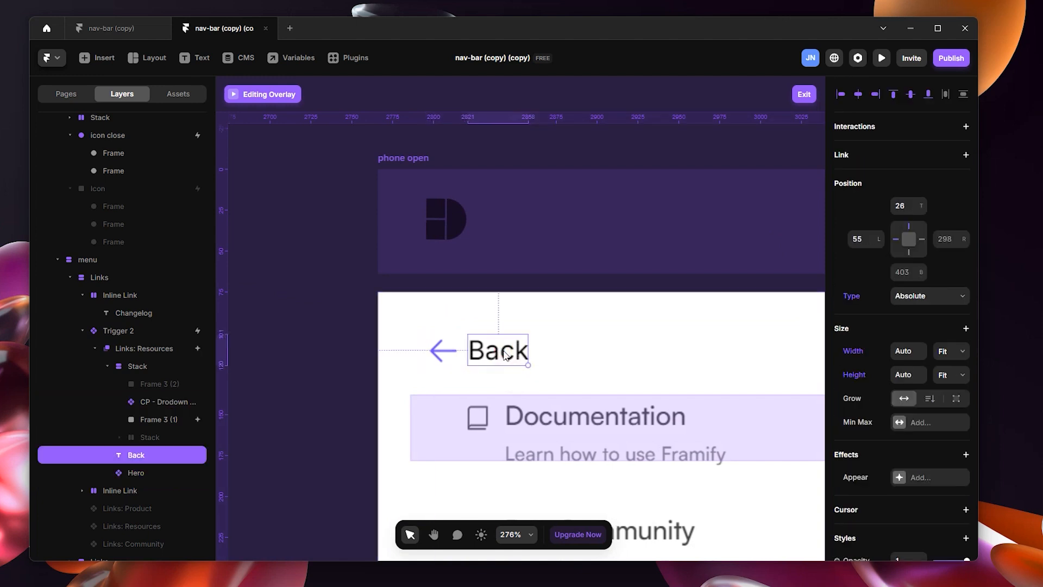
shift+click(440, 356)
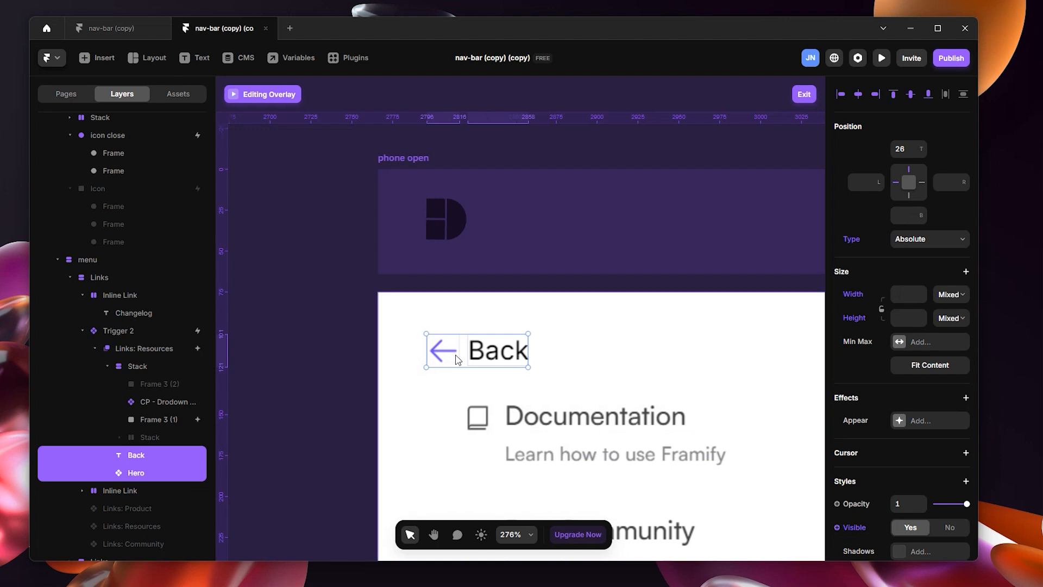
key(shift+a)
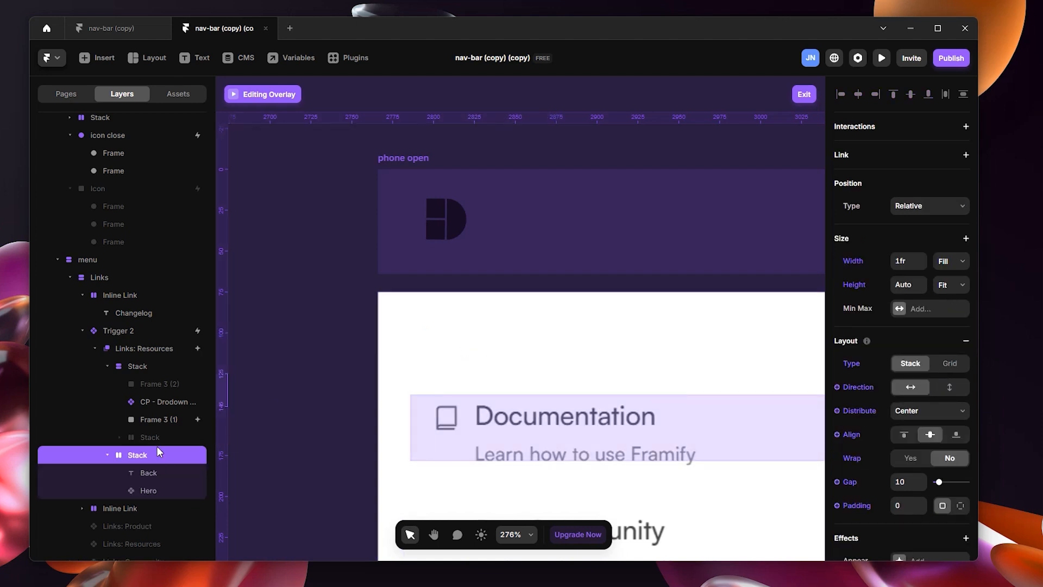
Set the new Back stack to Absolute position and move it above Documentation, about 34 px from the left and 3 px from the top
scroll(701, 424, down, 5)
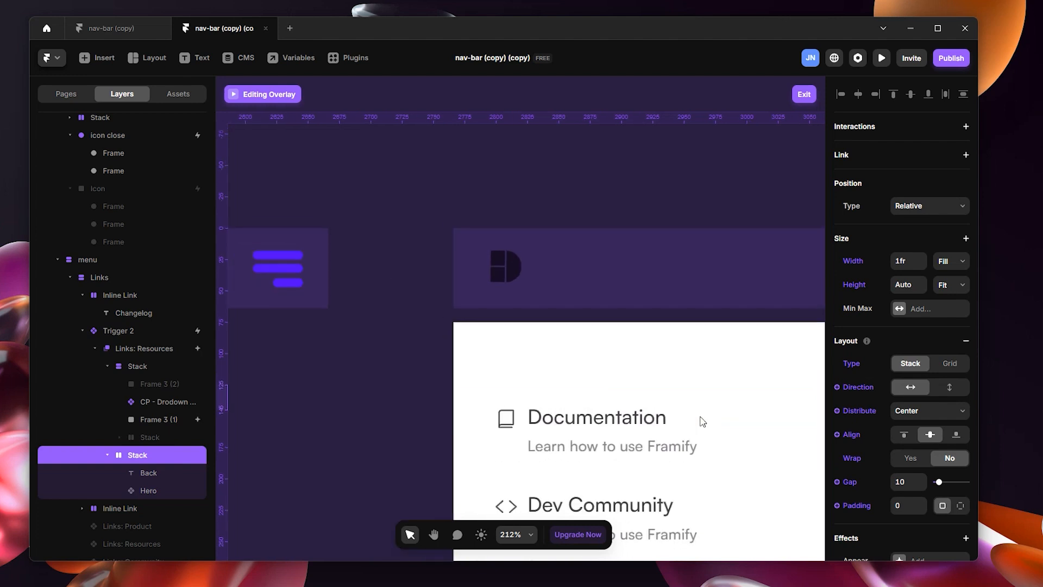
key(space)
drag(640, 234, 442, 210)
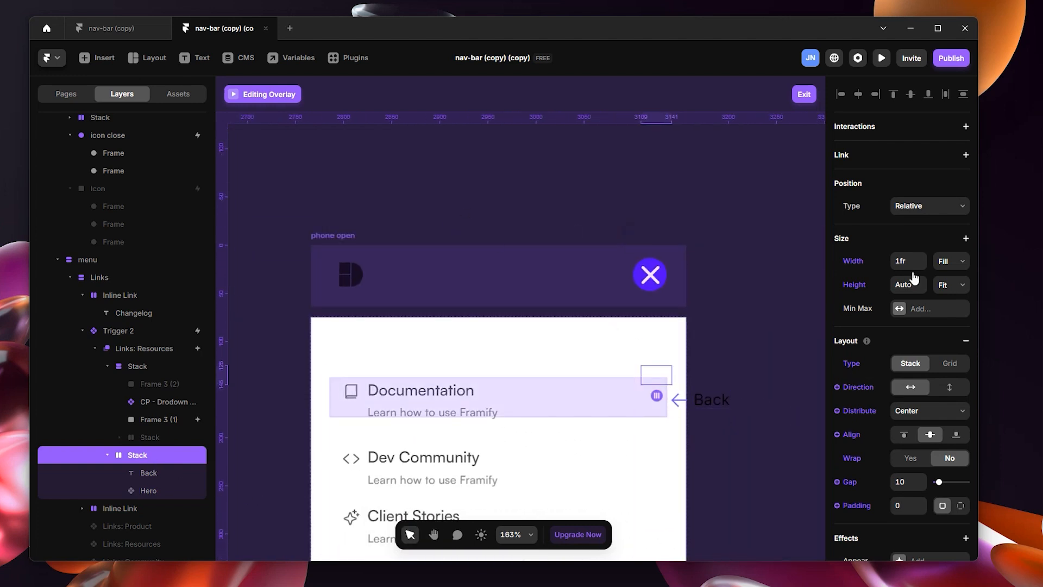
click(929, 207)
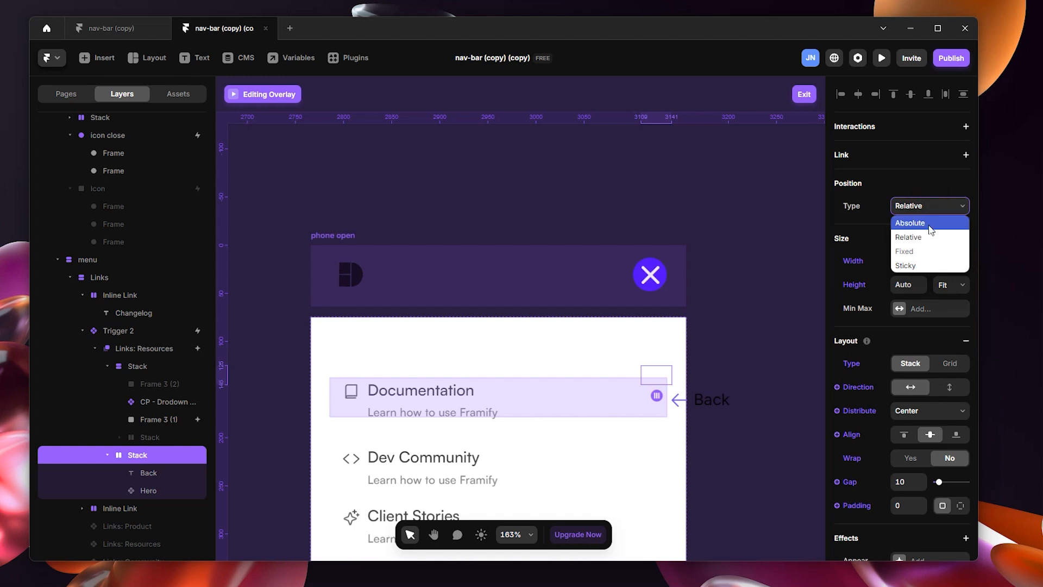
click(928, 224)
drag(683, 402, 379, 338)
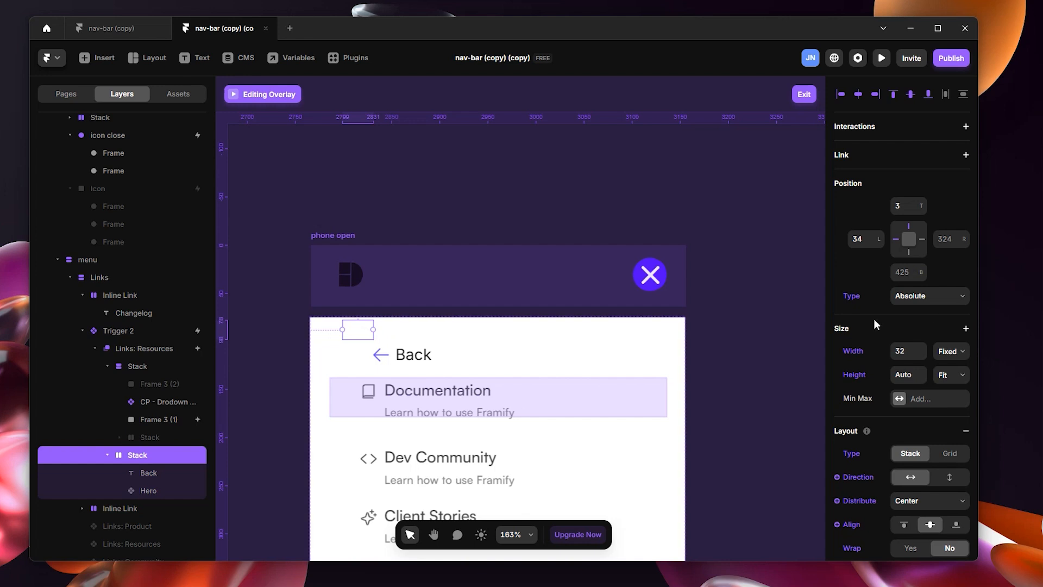
Set both the Back text and the arrow icon inside the stack to Relative position
click(163, 473)
shift+click(159, 485)
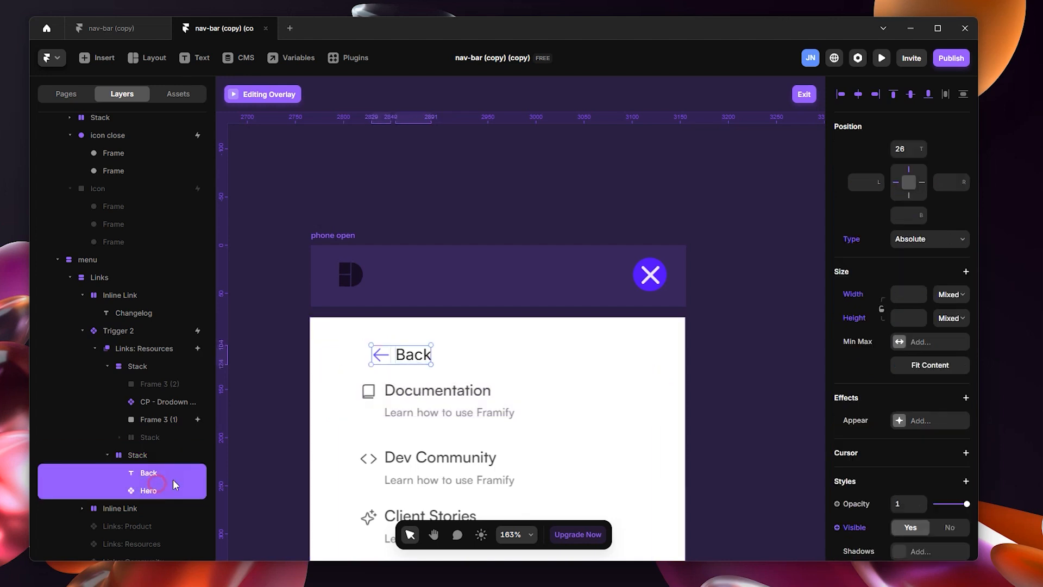
click(929, 239)
click(925, 272)
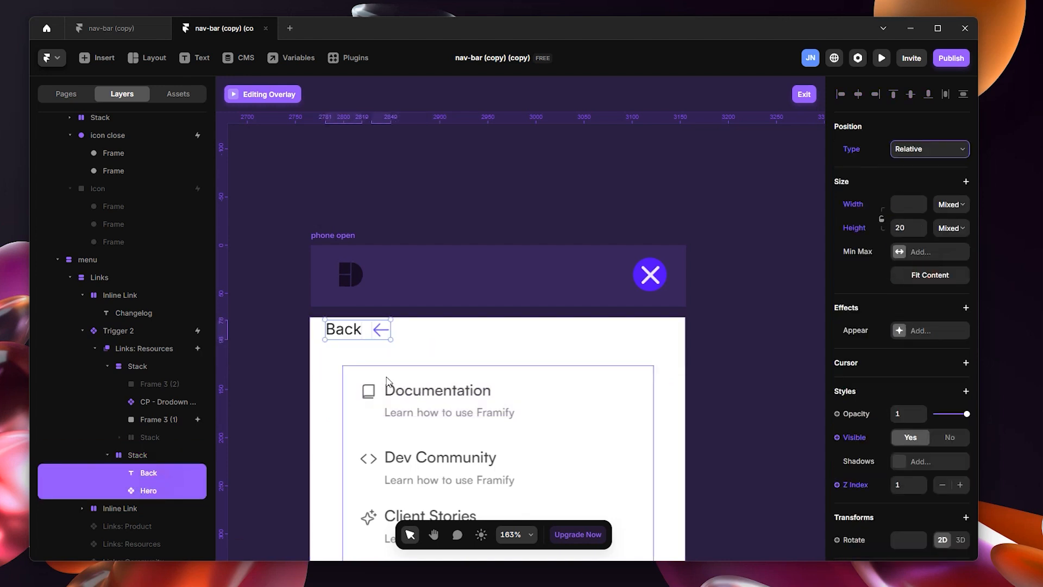
Set the Back stack's position type to Relative and its width to Fit
click(164, 455)
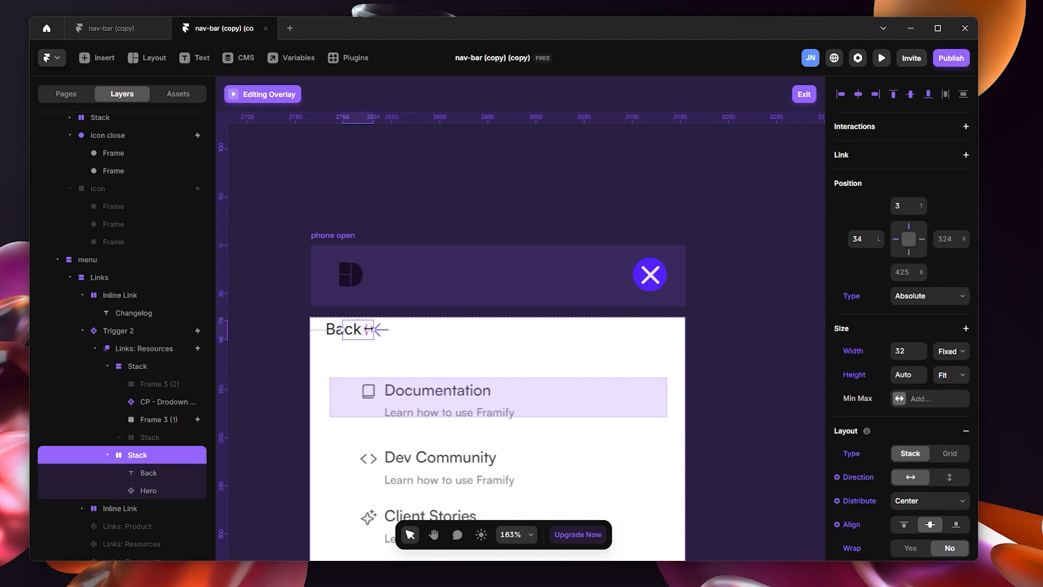
click(909, 293)
click(931, 329)
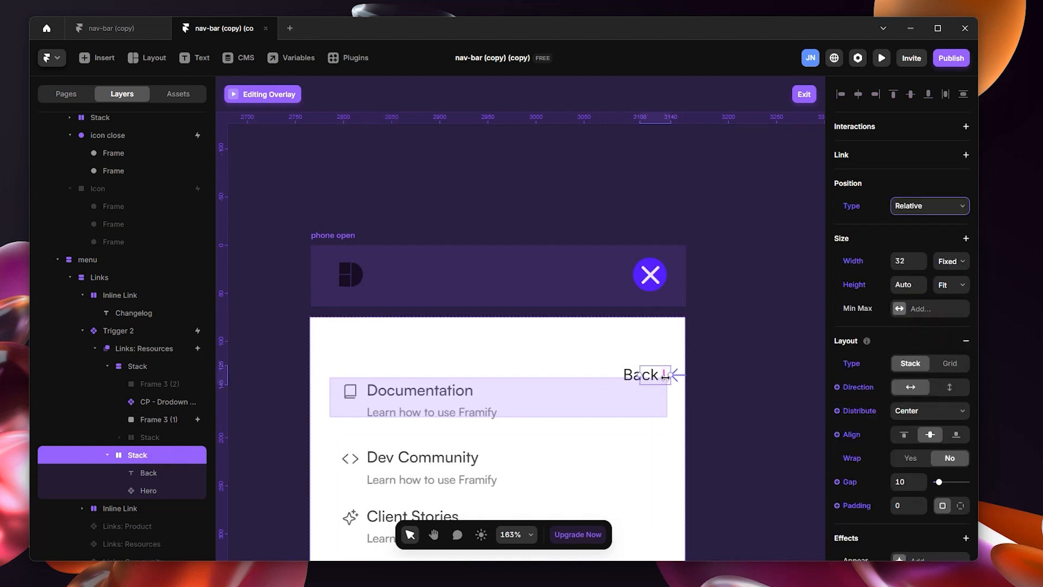
click(950, 260)
click(951, 318)
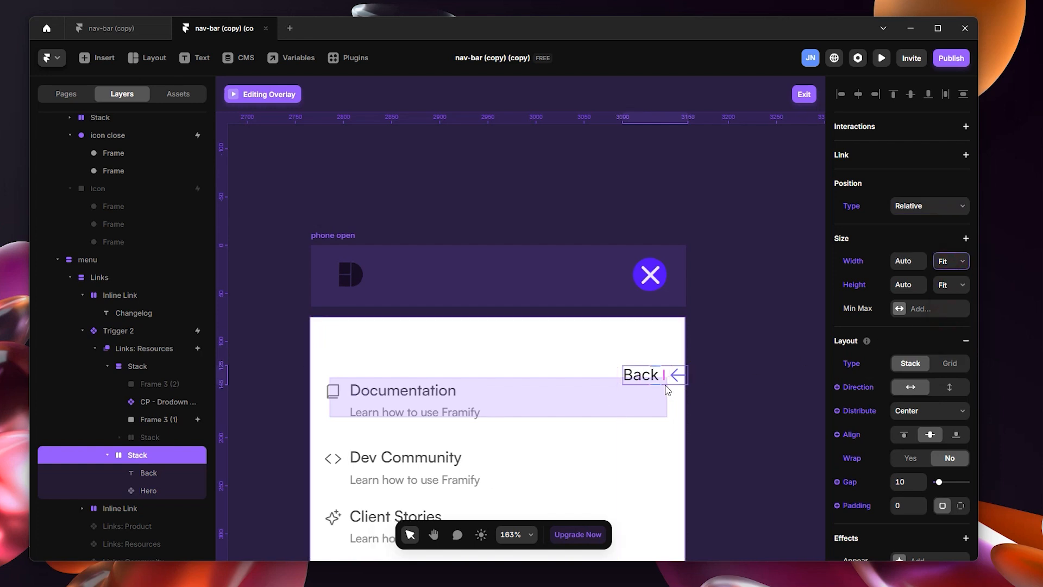
Set the Back stack to Absolute and move it above Documentation, about 52 px from the left and 20 px from the top
click(929, 206)
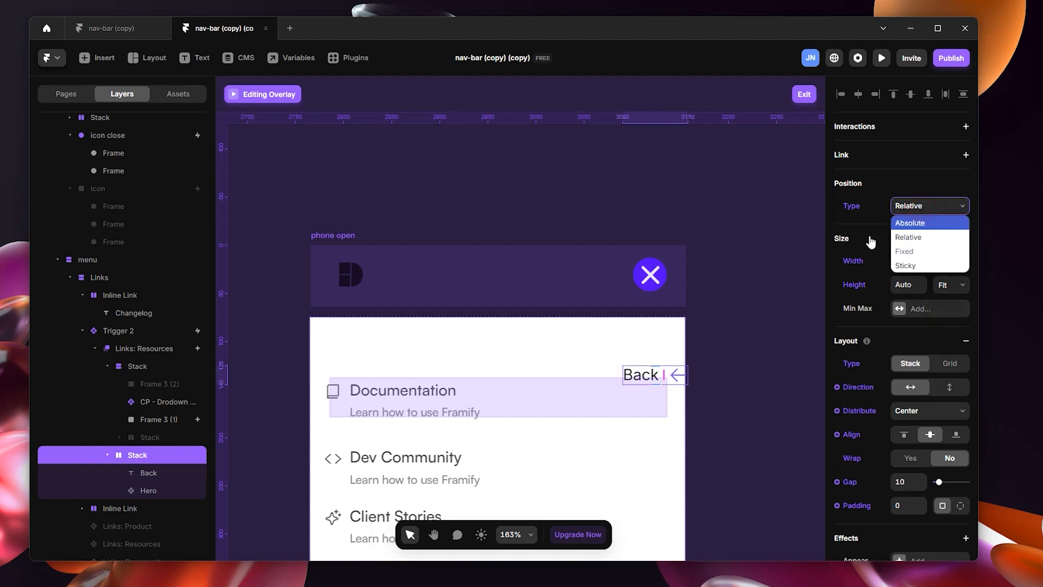
click(913, 223)
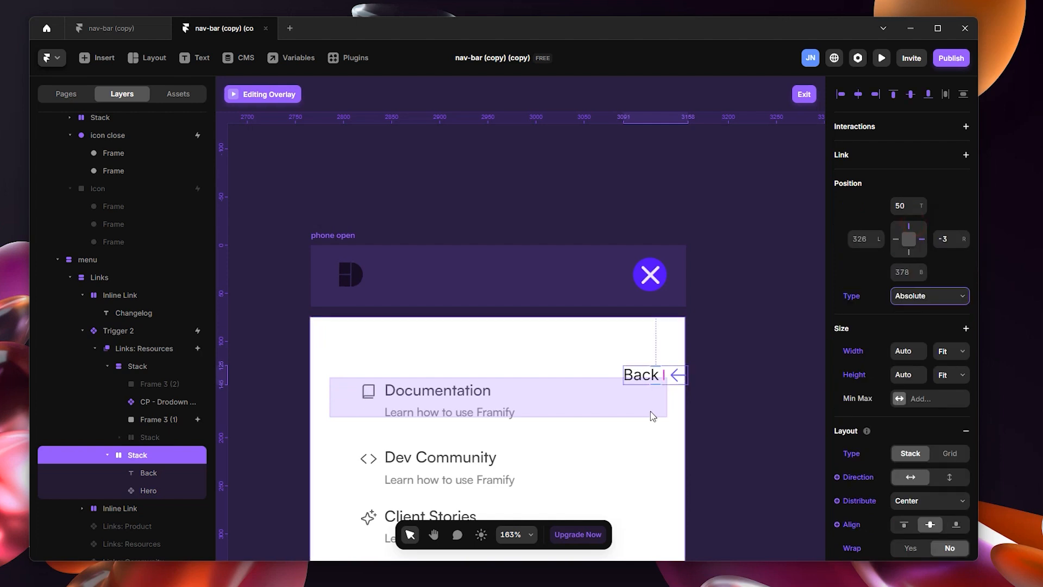
drag(673, 380, 411, 351)
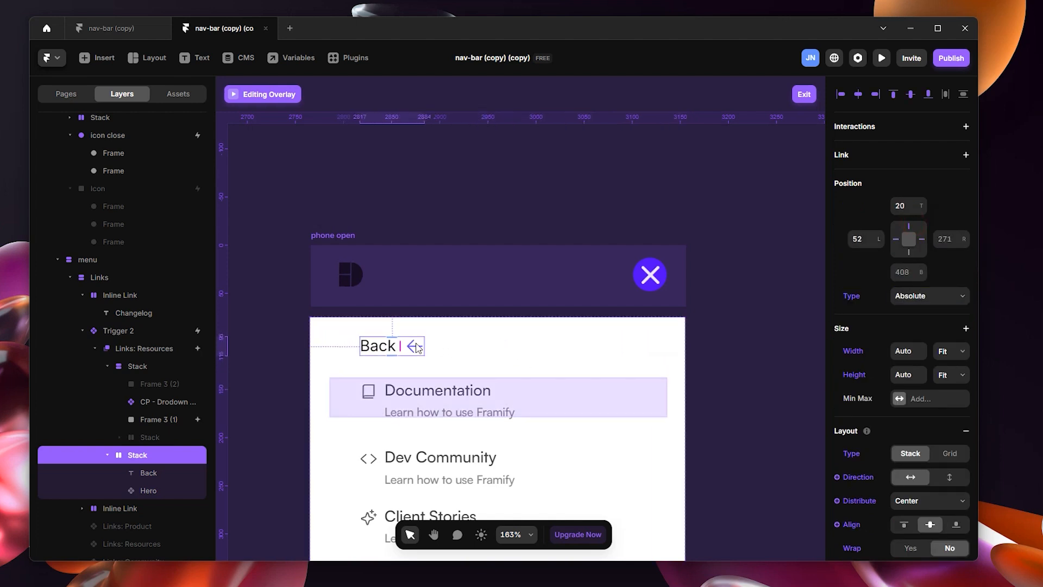
Reorder the stack so the arrow icon comes before Back, and nudge the stack to about 53 px from the left
drag(164, 476, 163, 492)
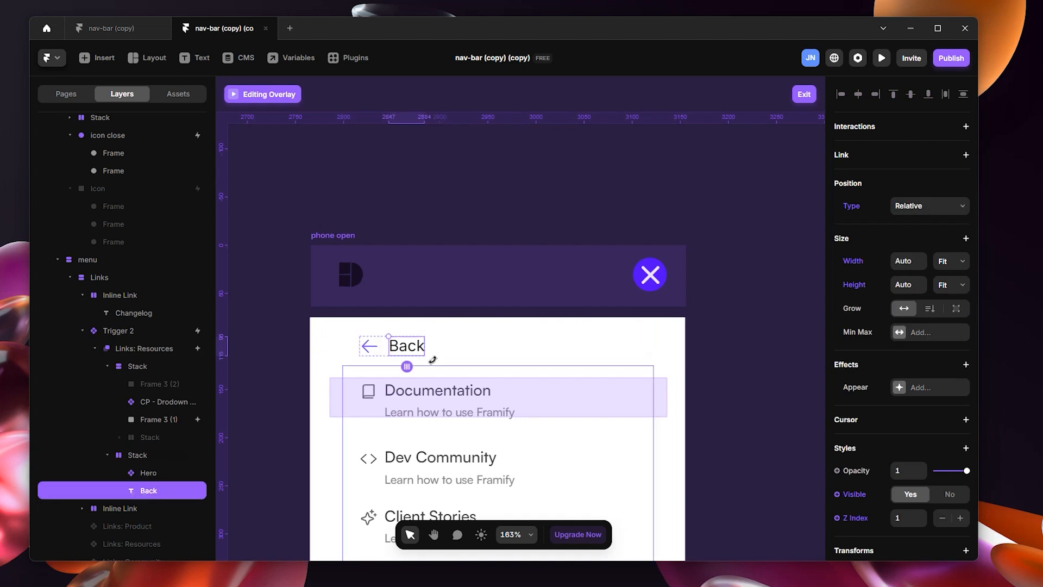
click(388, 347)
drag(389, 347, 392, 352)
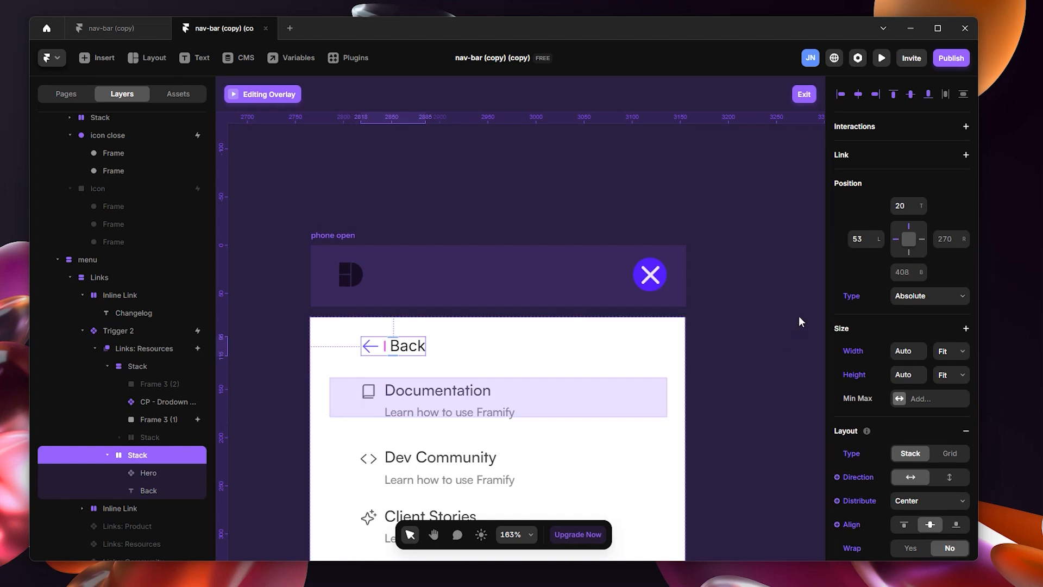
Extend the Resources overlay's height to about 494 px so it encloses the promo card
click(735, 332)
scroll(516, 381, down, 6)
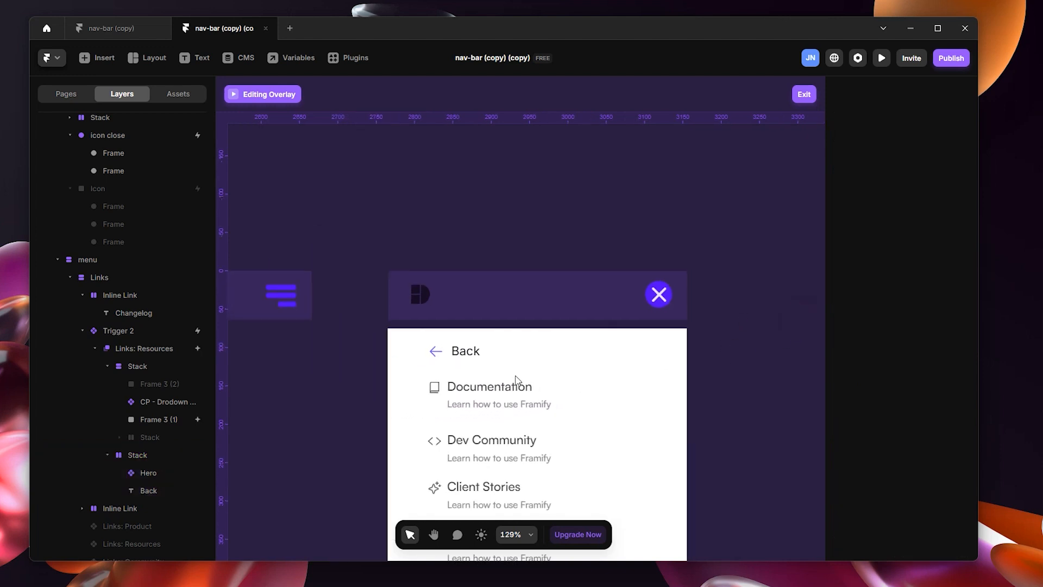
click(629, 426)
mouse_move(489, 441)
mouse_down()
mouse_move(491, 462)
mouse_move(497, 452)
mouse_up()
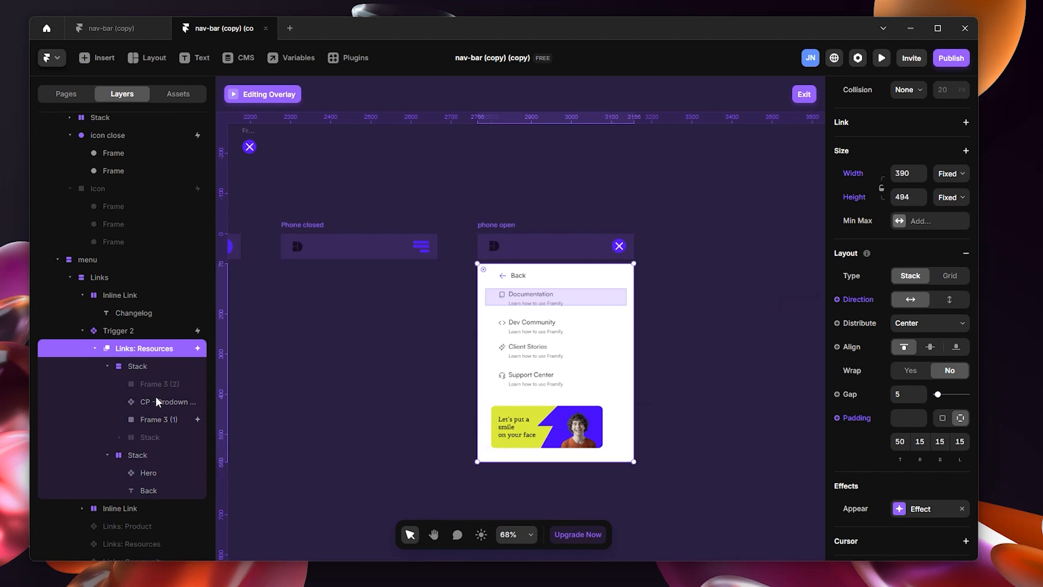
Set the phone menu's upper Links stack to a Fixed height and extend it to about 498 px
click(147, 295)
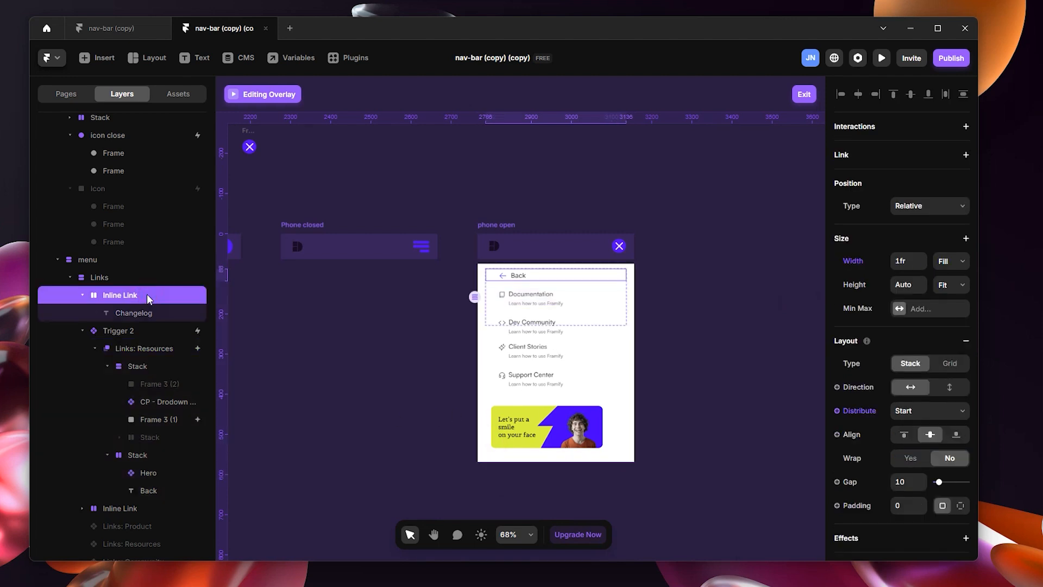
click(122, 277)
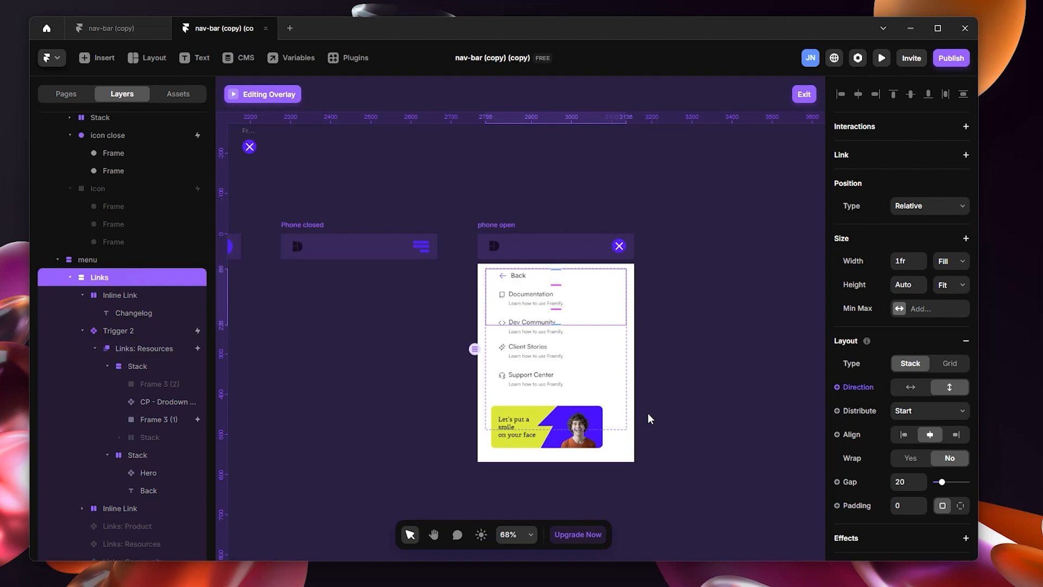
scroll(647, 419, down, 2)
scroll(108, 491, down, 1)
click(120, 473)
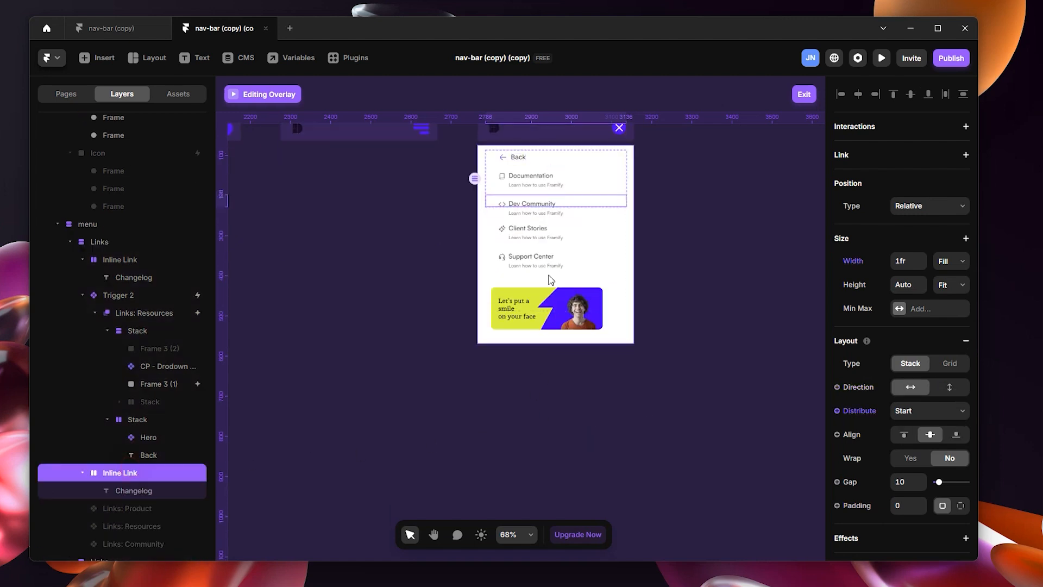
click(118, 243)
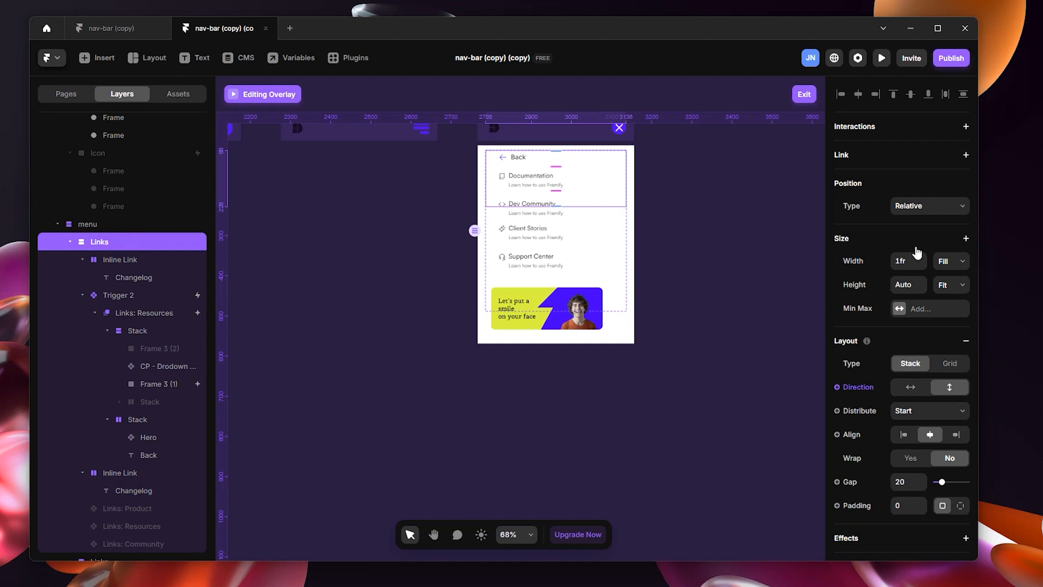
click(952, 289)
click(948, 300)
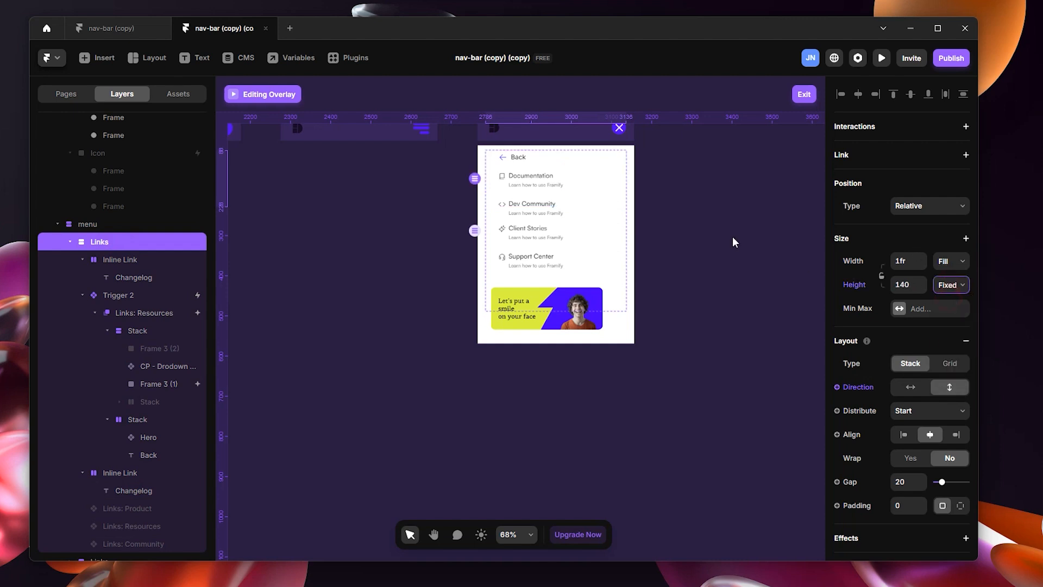
drag(555, 206, 560, 363)
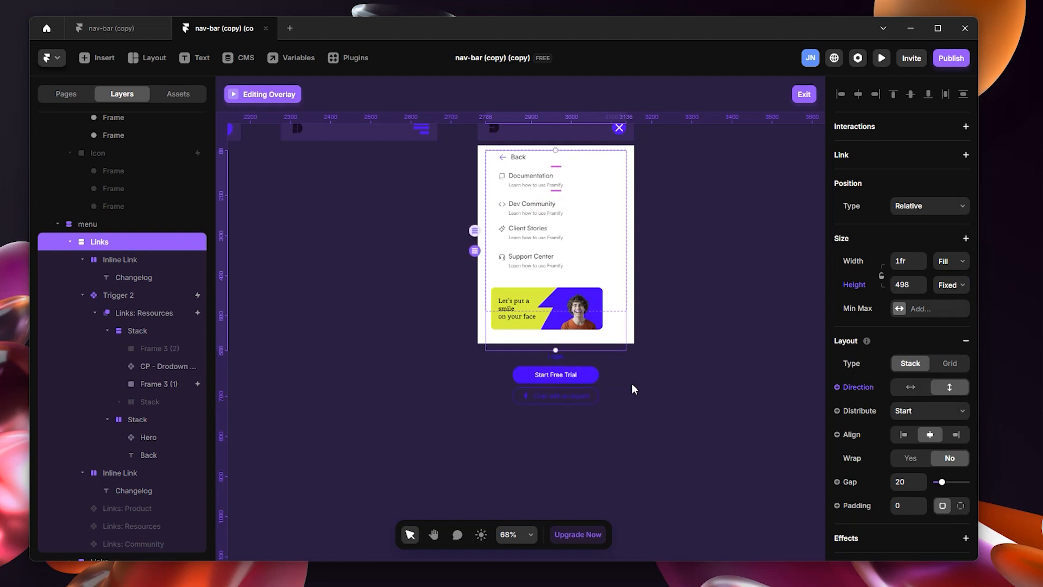
click(724, 343)
scroll(726, 343, up, 3)
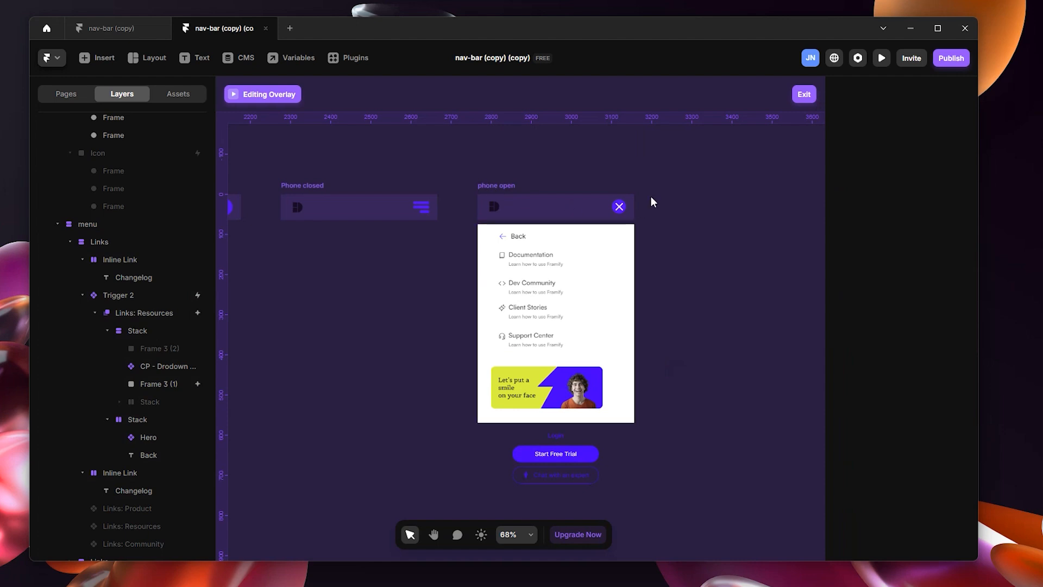
Exit overlay editing and slightly shorten the Links stack above the Login link in the phone open variant
click(812, 93)
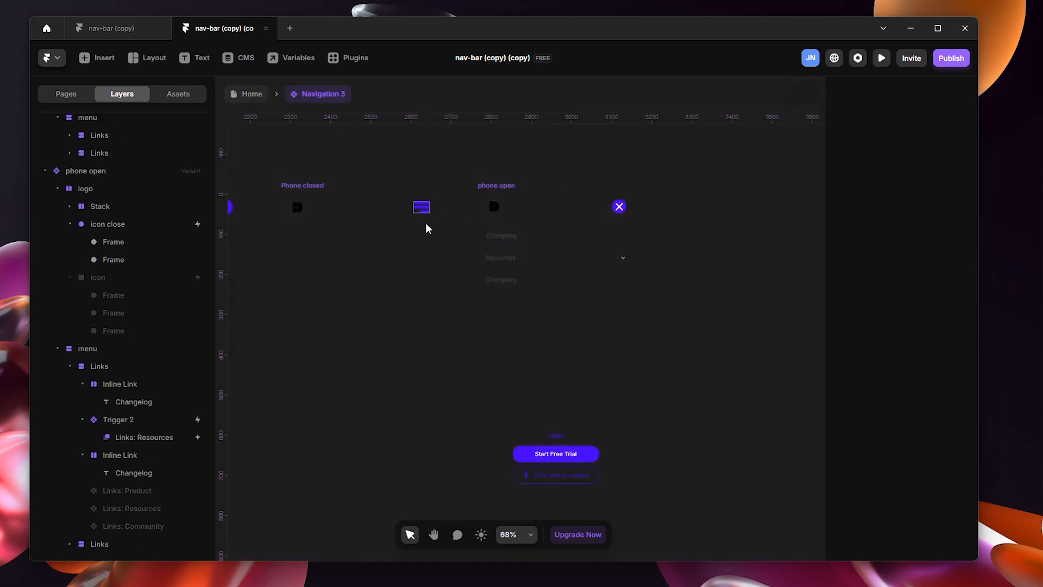
click(541, 388)
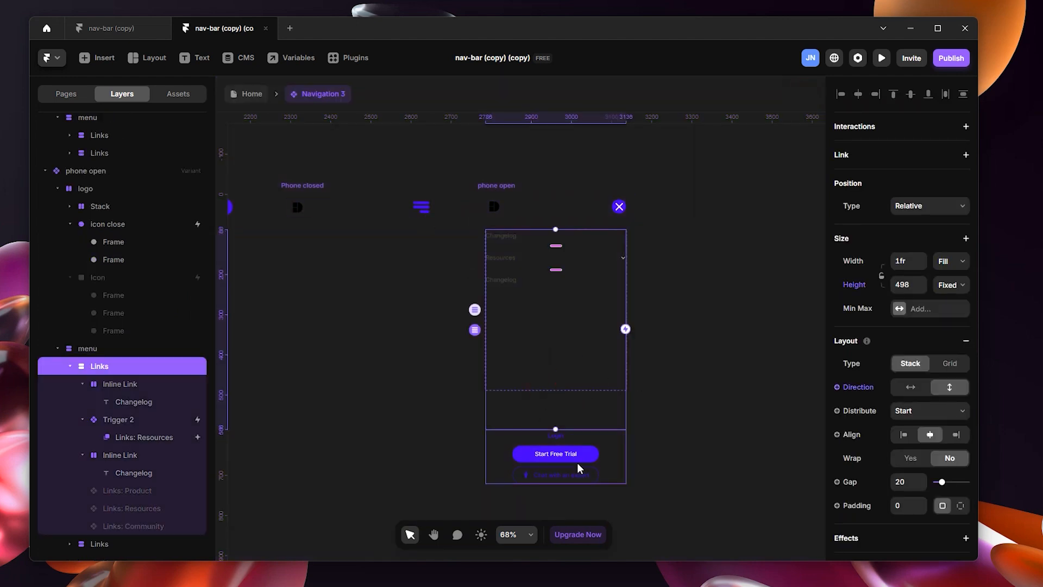
drag(555, 429, 557, 417)
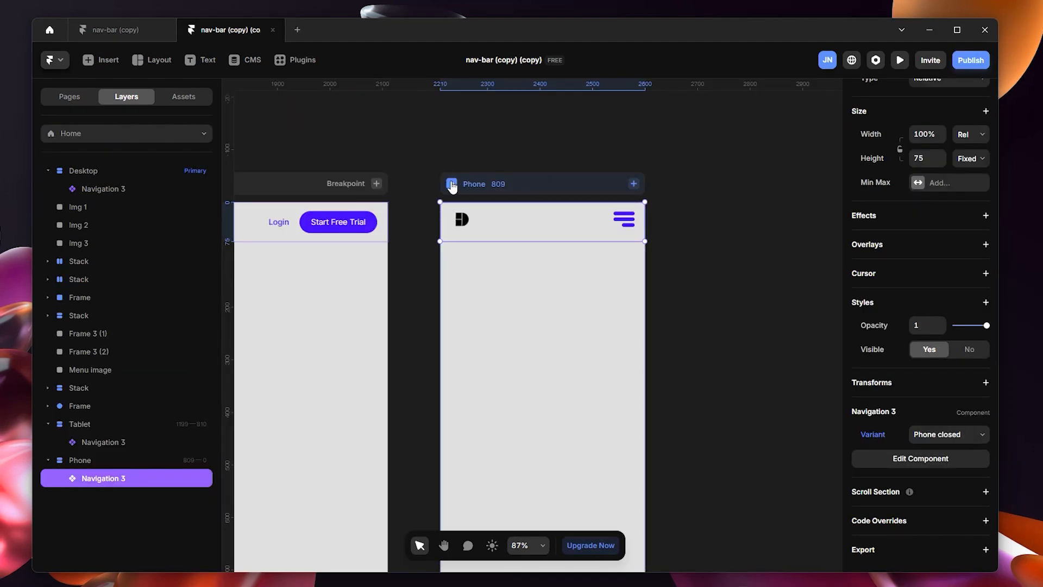
Preview the Phone breakpoint, open the navigation menu and expand its Resources dropdown
click(452, 184)
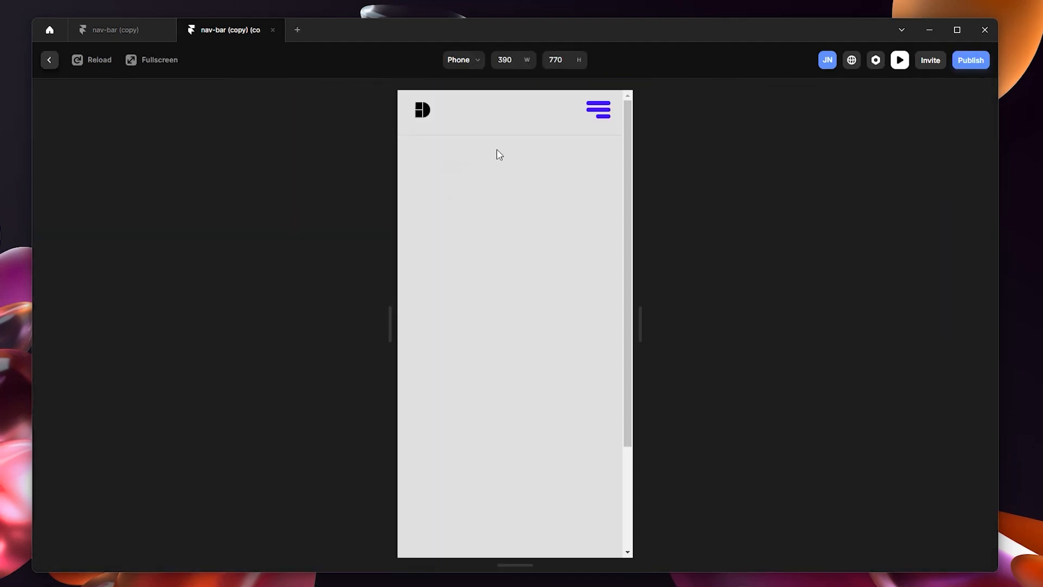
click(599, 114)
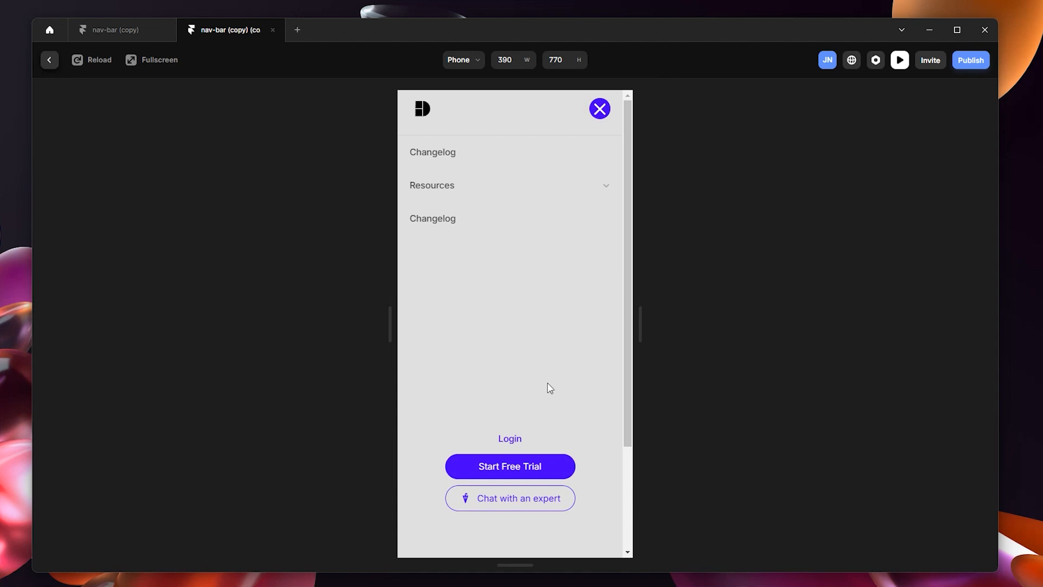
scroll(546, 400, down, 5)
scroll(559, 437, up, 5)
click(605, 186)
click(469, 186)
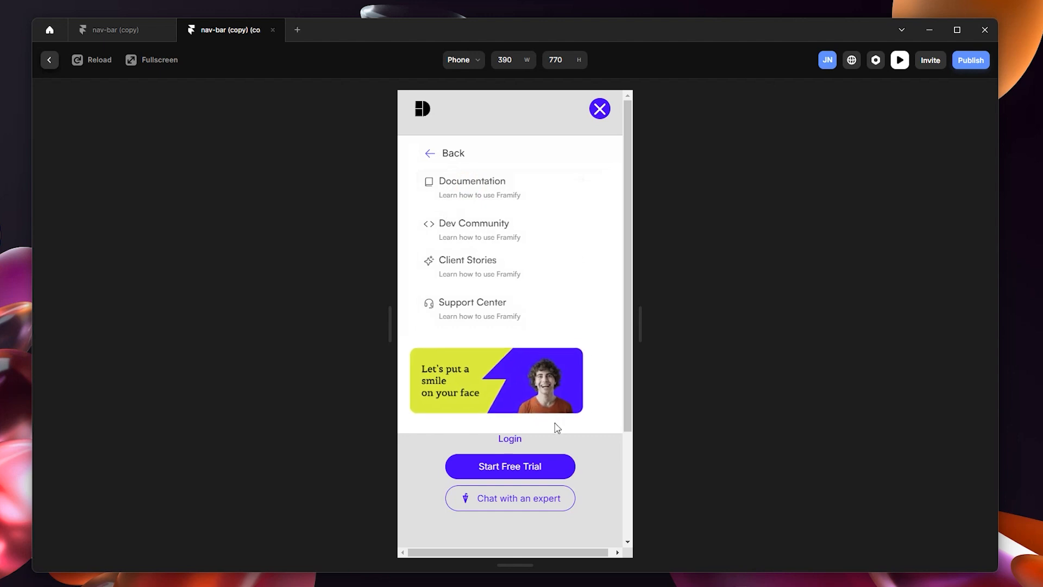
Test closing and reopening the Resources dropdown, including its Back control, and leave the preview
click(566, 196)
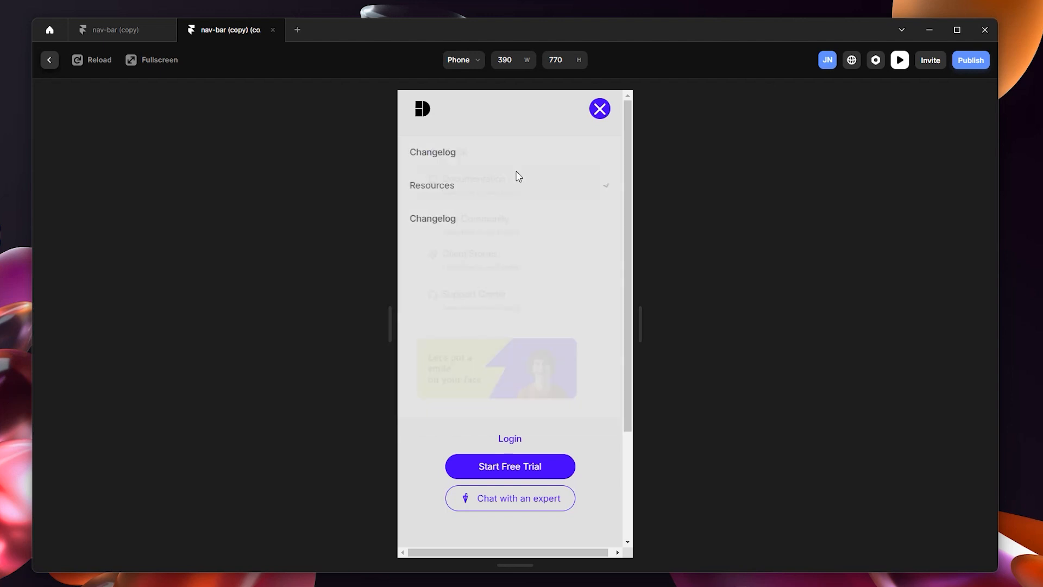
click(540, 187)
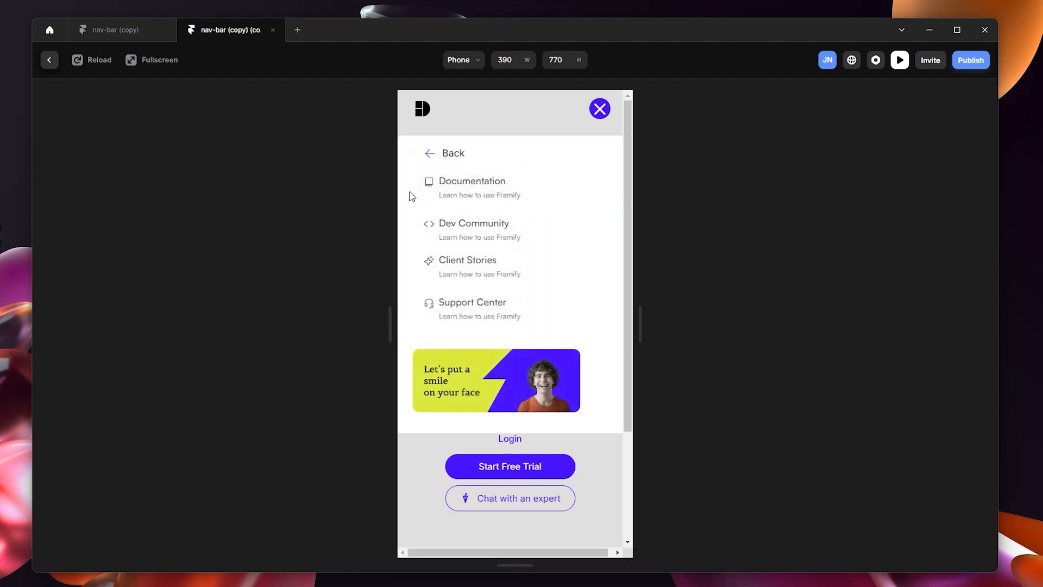
click(461, 153)
click(488, 189)
click(450, 152)
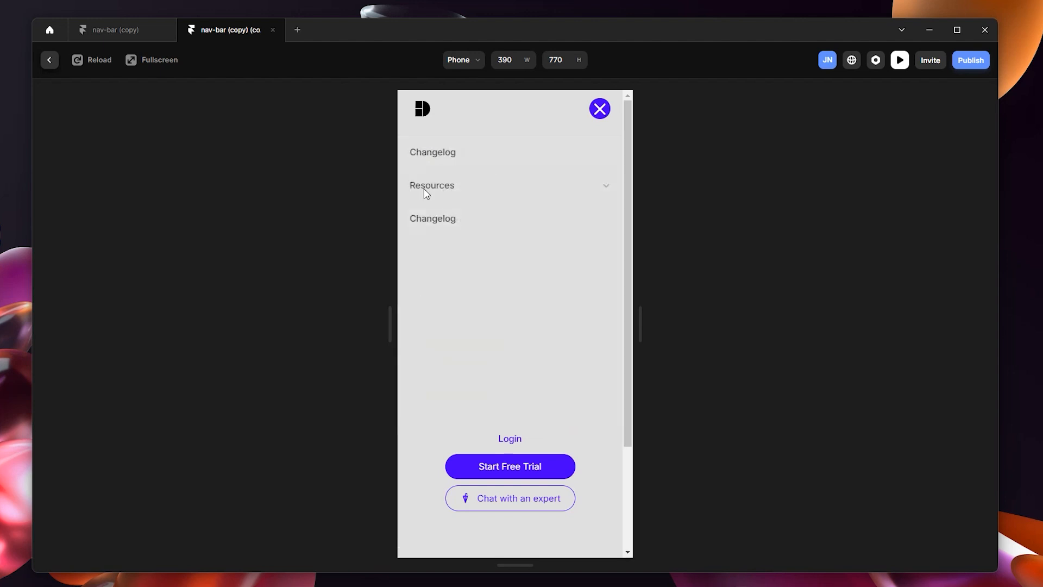
click(49, 60)
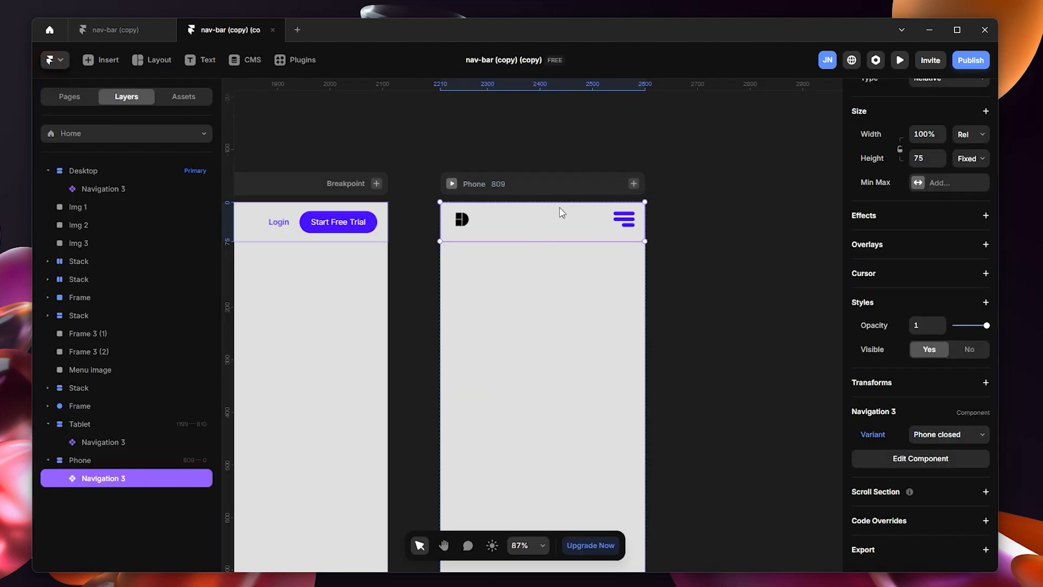
In the phone open variant, shorten the Resources overlay to about 477 px and set the gap above its promo card to 16
double_click(564, 224)
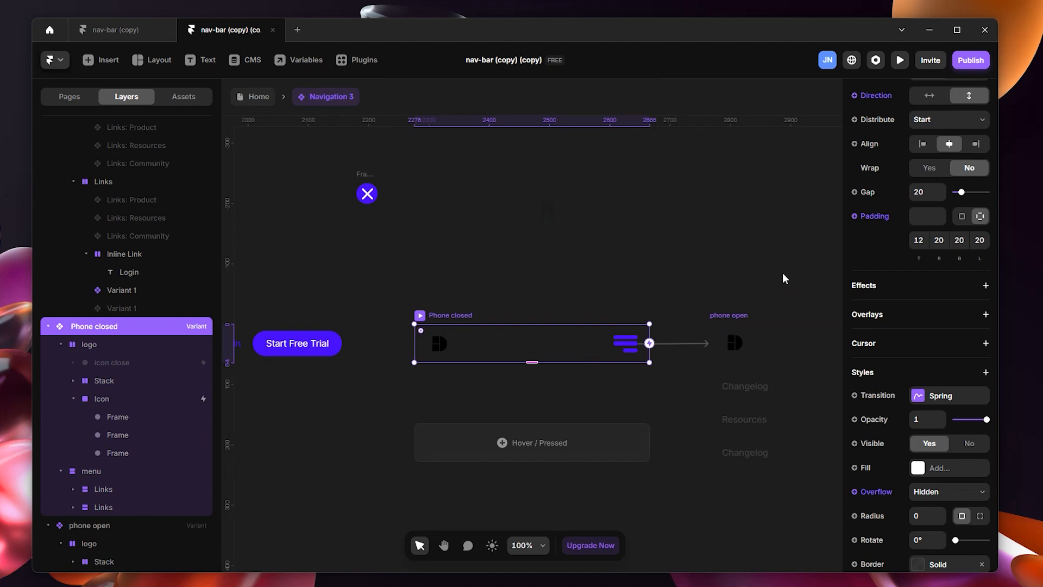
scroll(784, 278, right, 7)
click(338, 279)
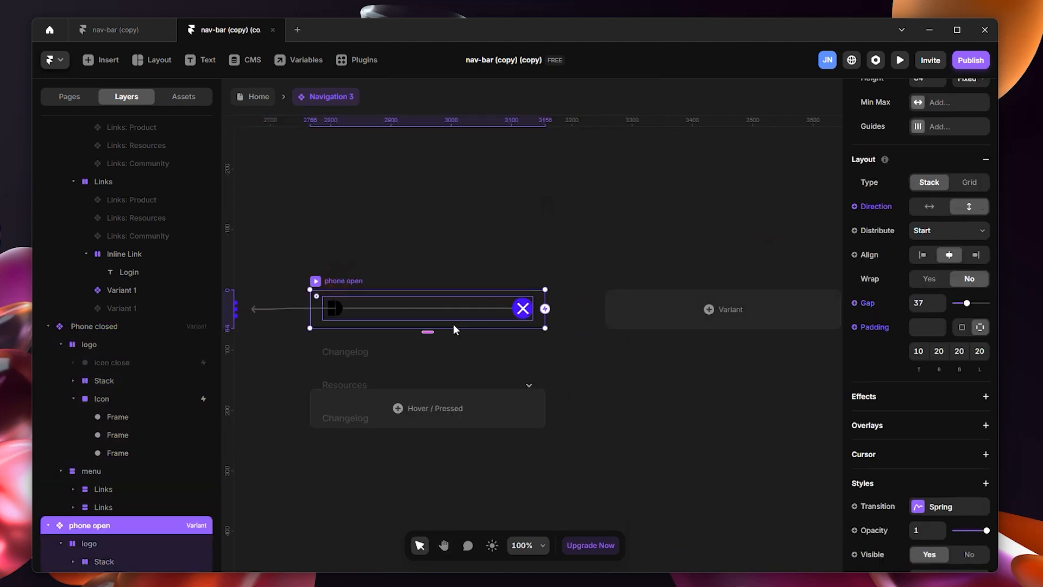
scroll(421, 328, down, 3)
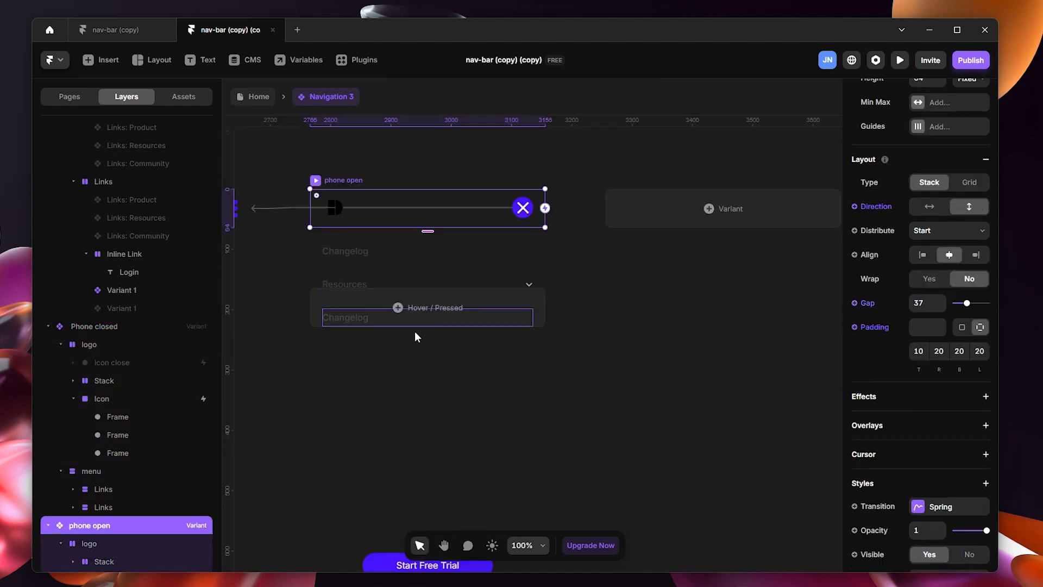
scroll(418, 342, down, 3)
click(483, 184)
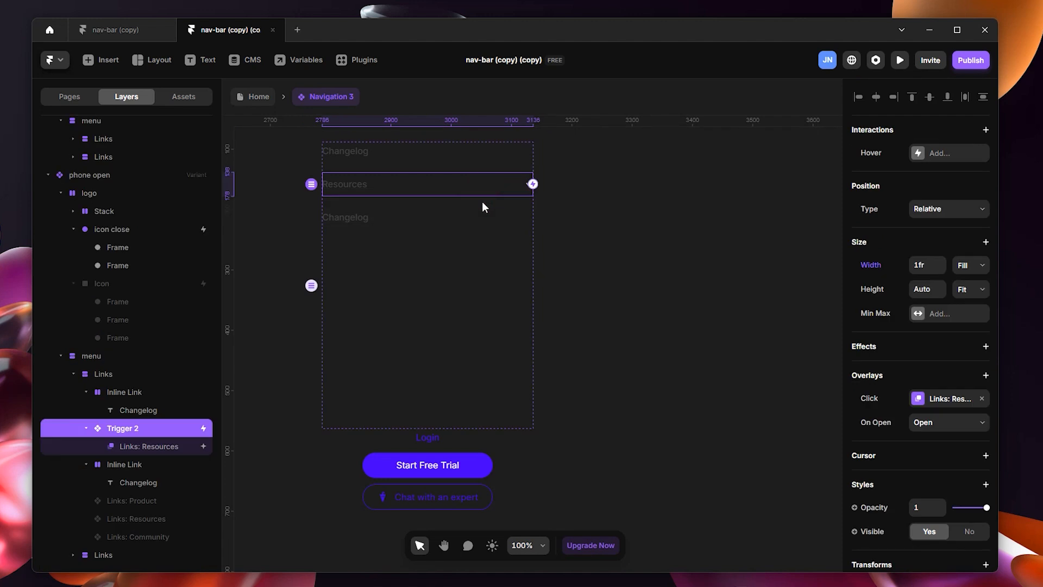
click(163, 445)
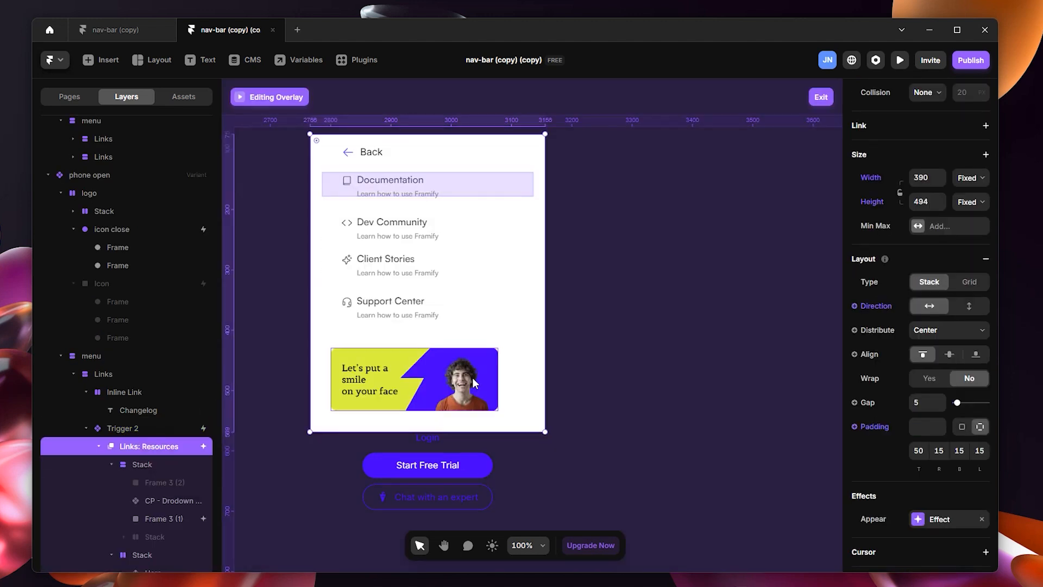
drag(445, 433, 444, 421)
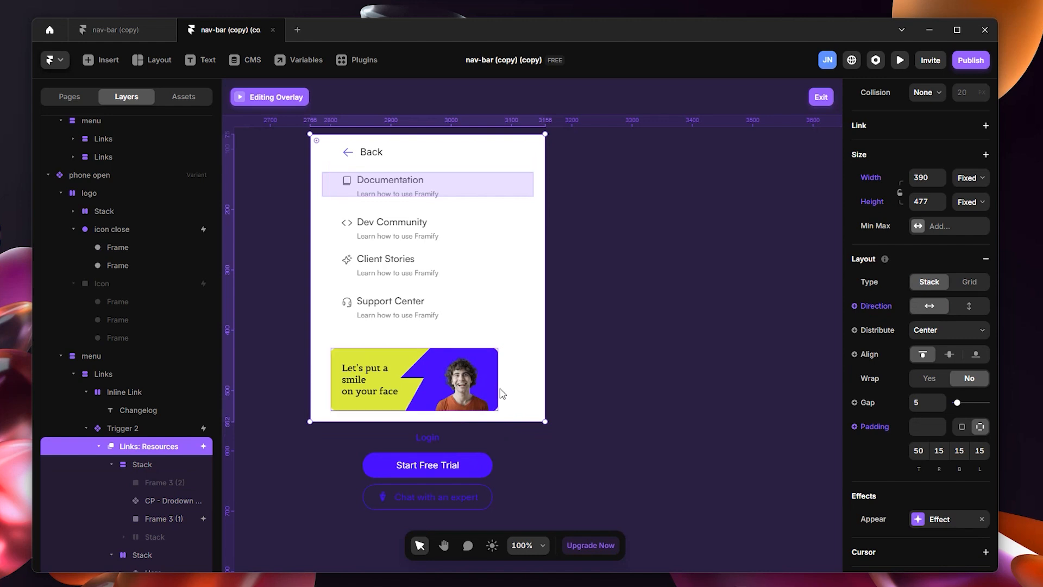
click(435, 339)
drag(431, 337, 432, 329)
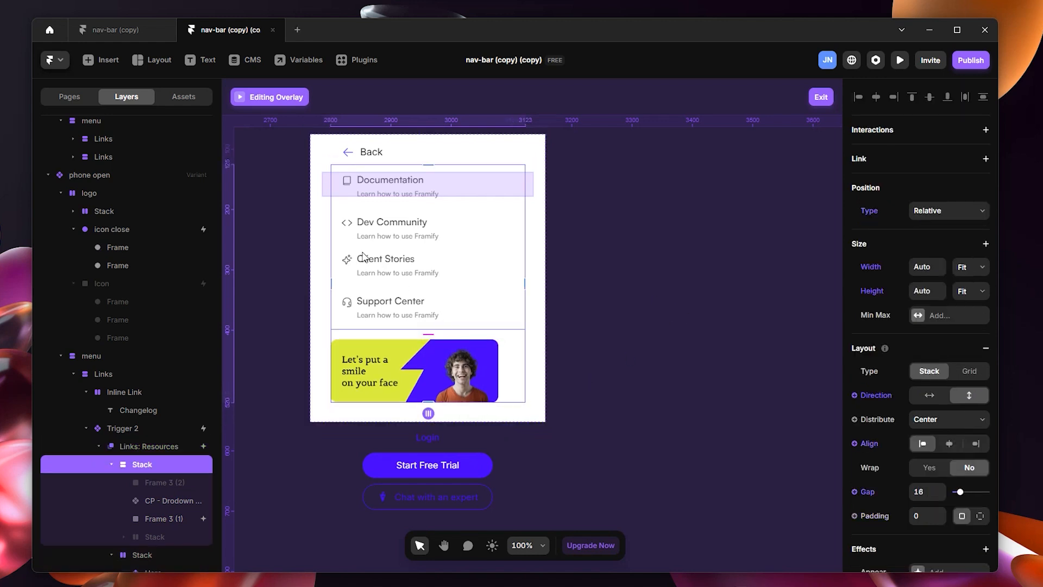
Try a Fit width on the dropdown links component in the overlay, and undo it
click(479, 287)
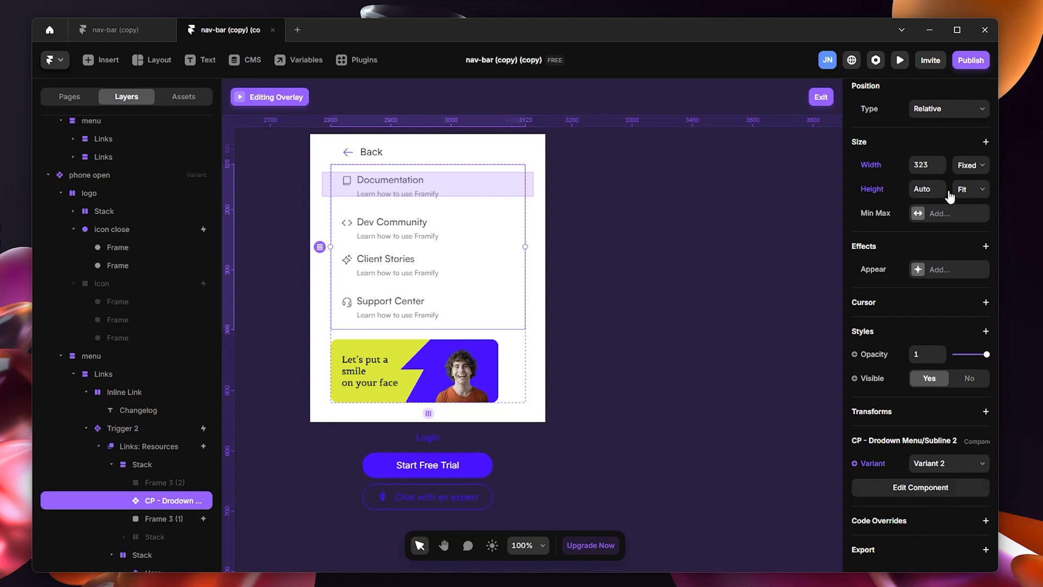
click(970, 165)
click(970, 225)
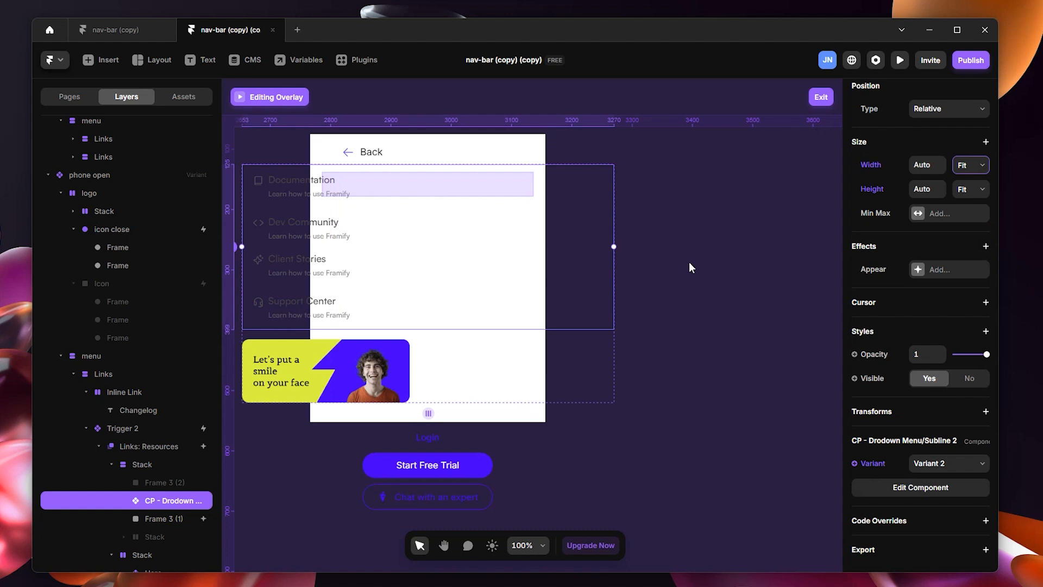
key(ctrl+z)
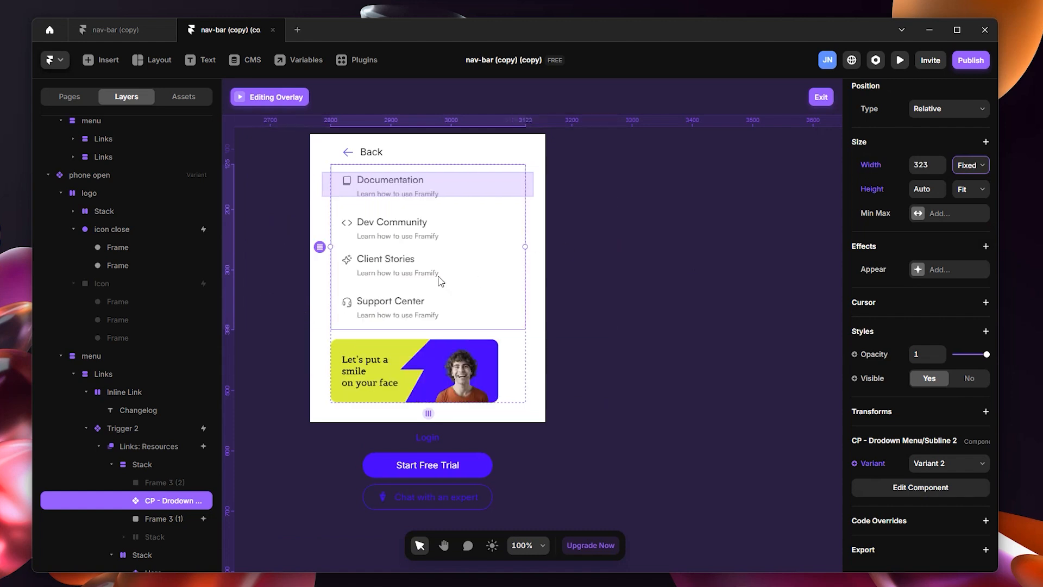
Set the padding of the dropdown links component's Variant 2 to 0 and return to the Navigation 3 component
click(959, 487)
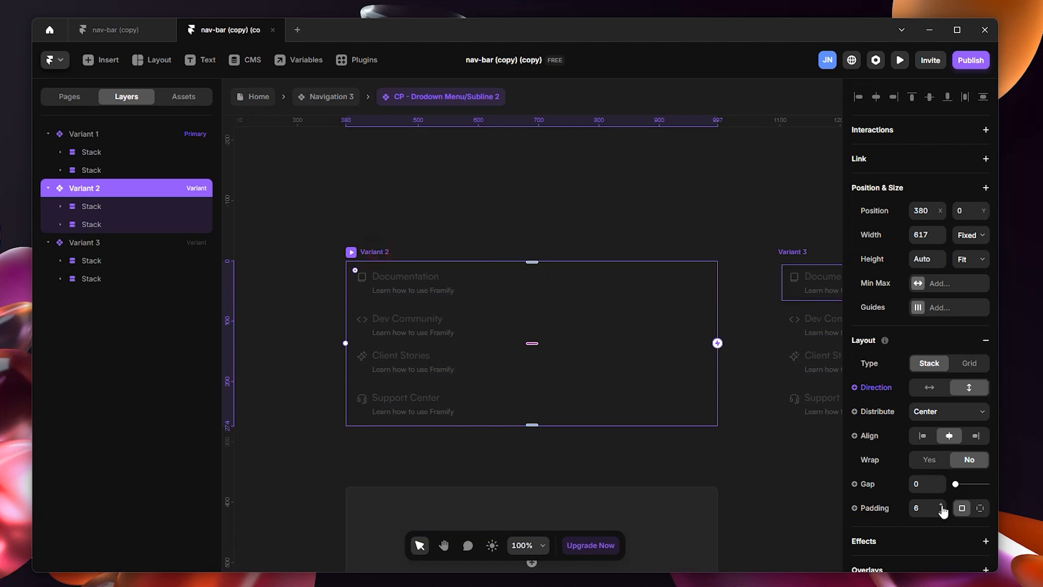
click(926, 508)
text(0)
key(Return)
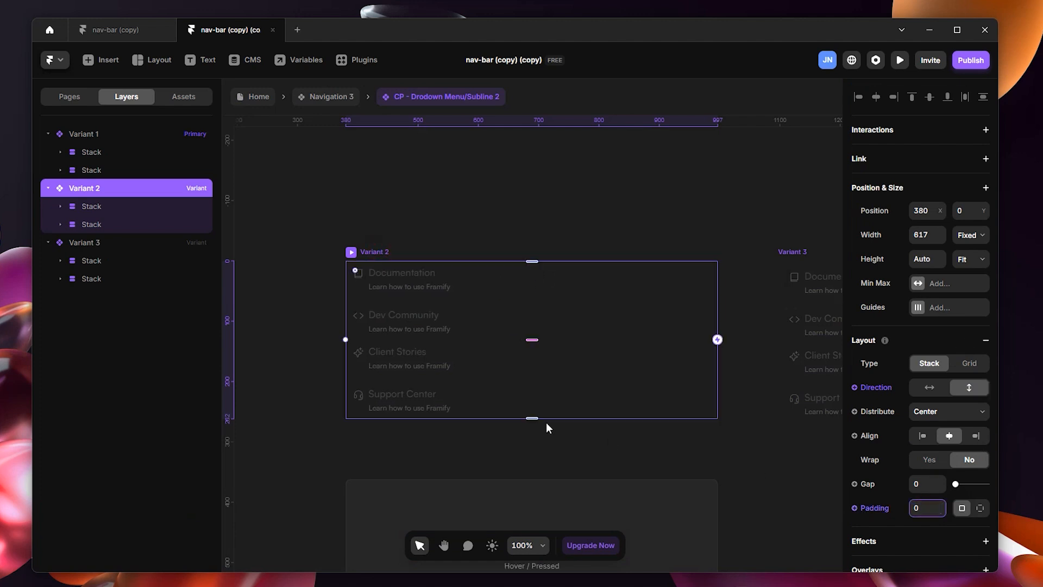
click(343, 101)
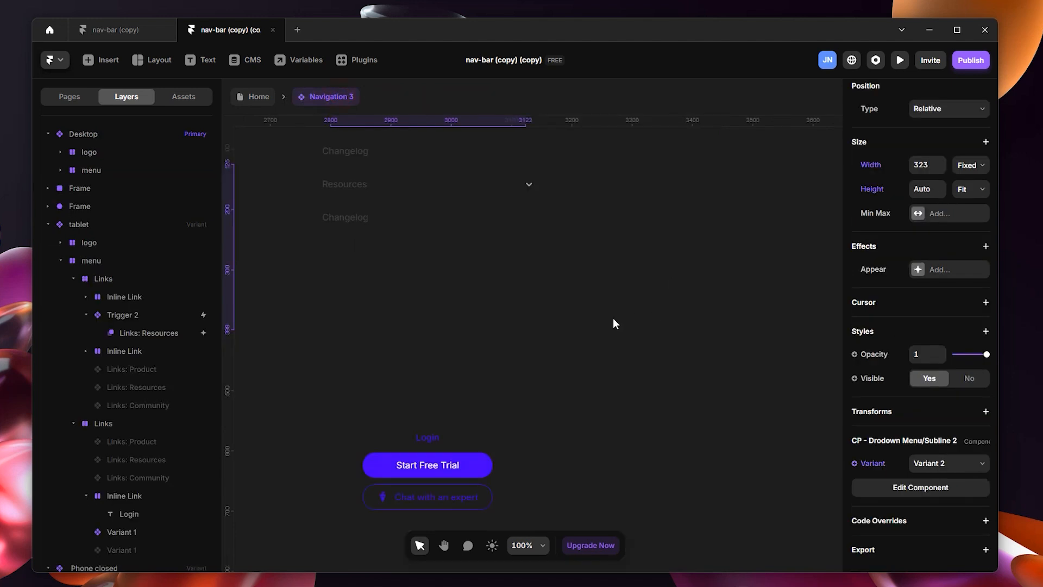
In the phone open variant's Resources overlay, align the stack holding the links and promo card to the centre
click(446, 271)
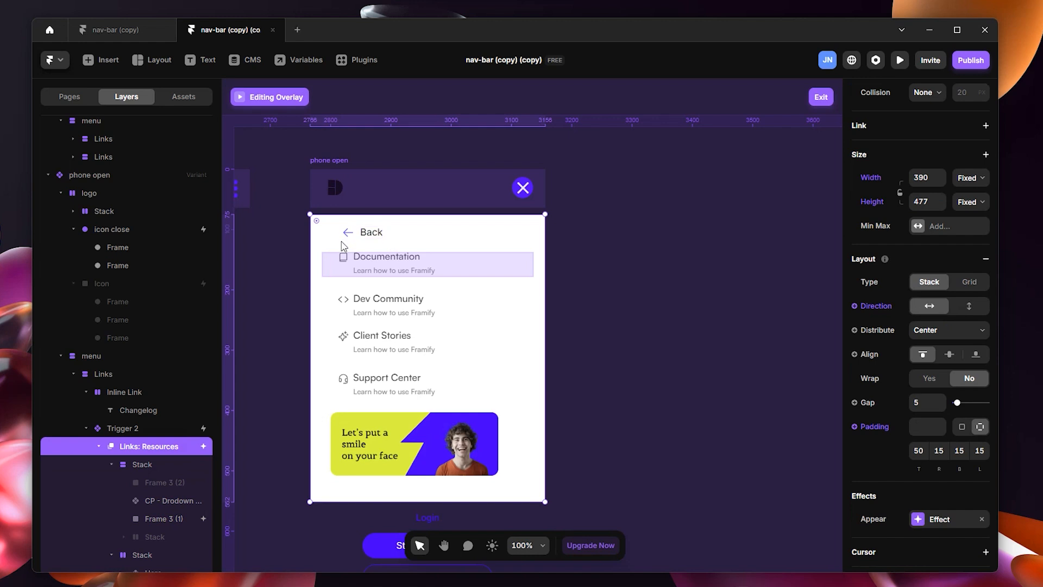
click(334, 367)
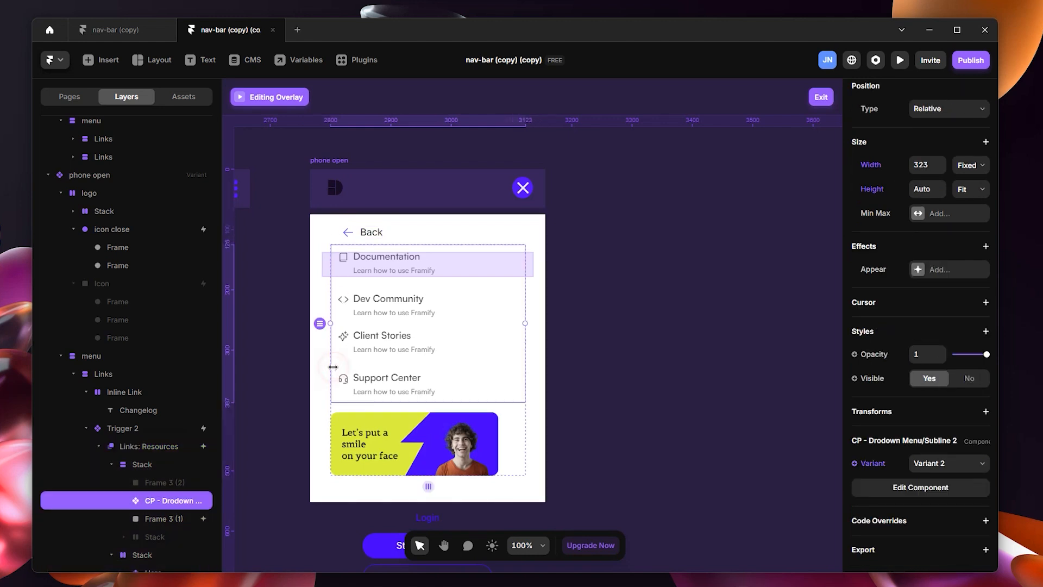
scroll(964, 386, up, 2)
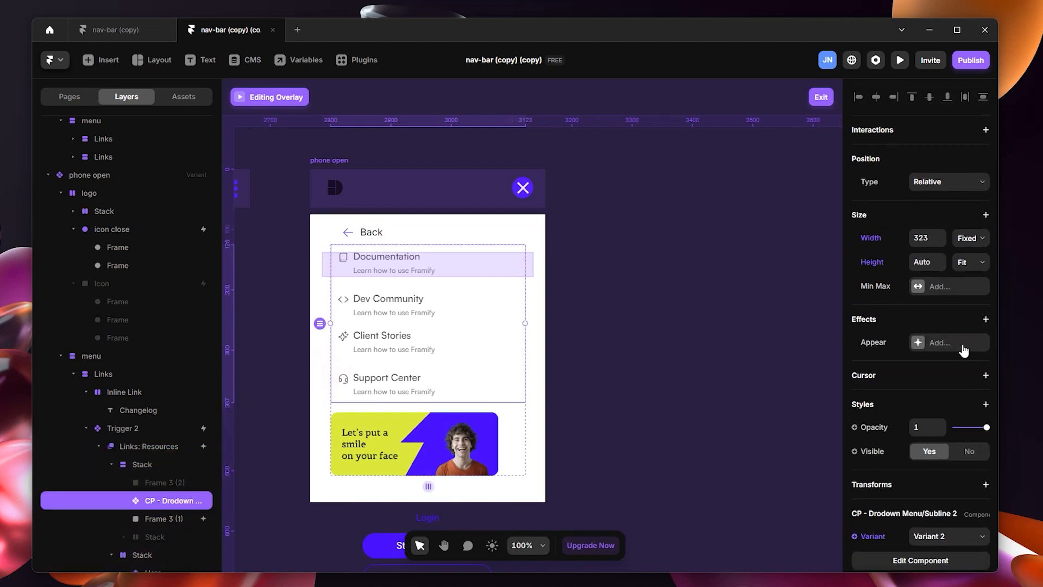
scroll(964, 352, down, 2)
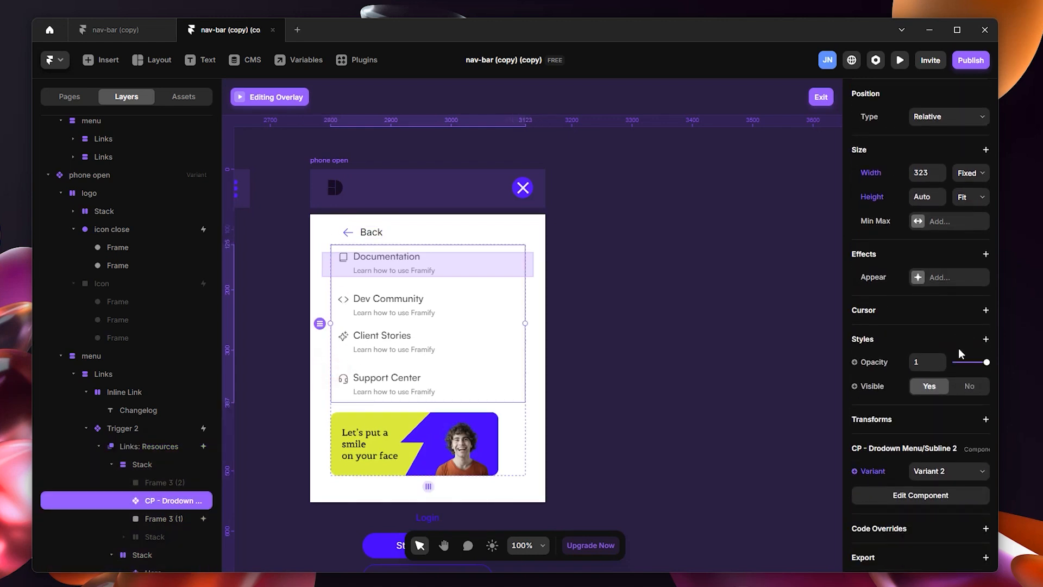
click(417, 442)
click(447, 402)
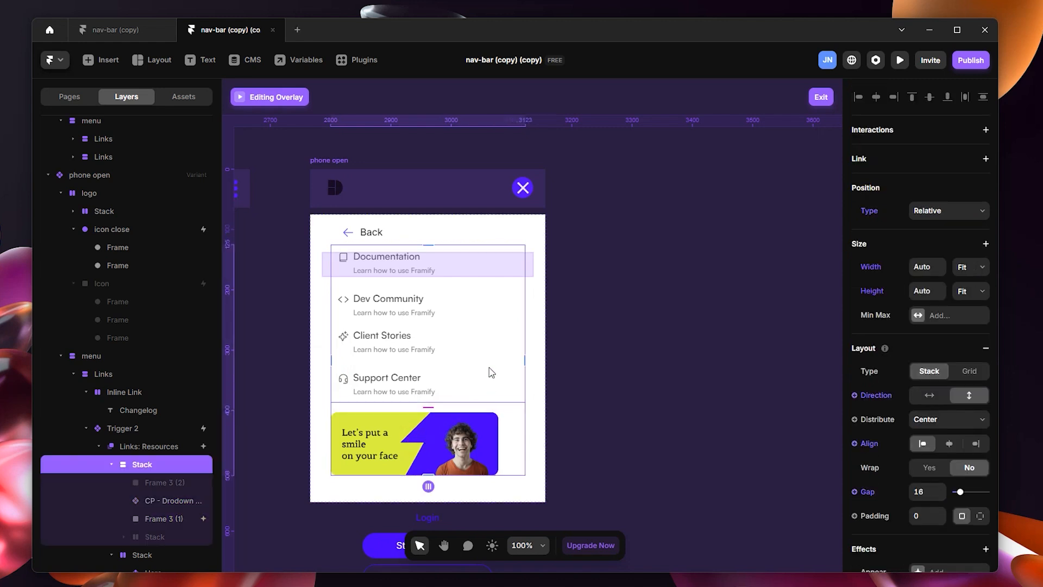
click(949, 444)
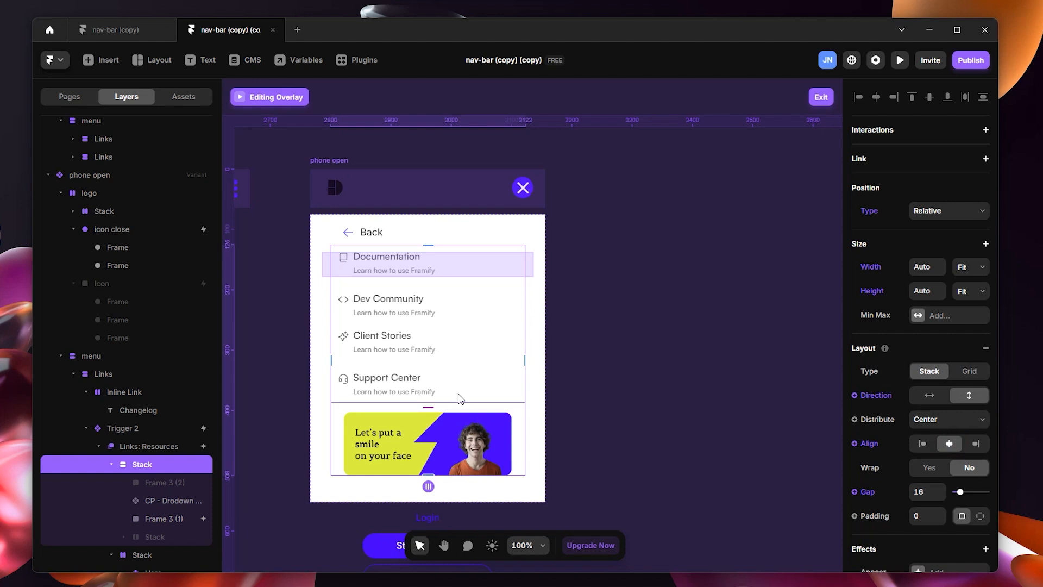
scroll(462, 405, down, 3)
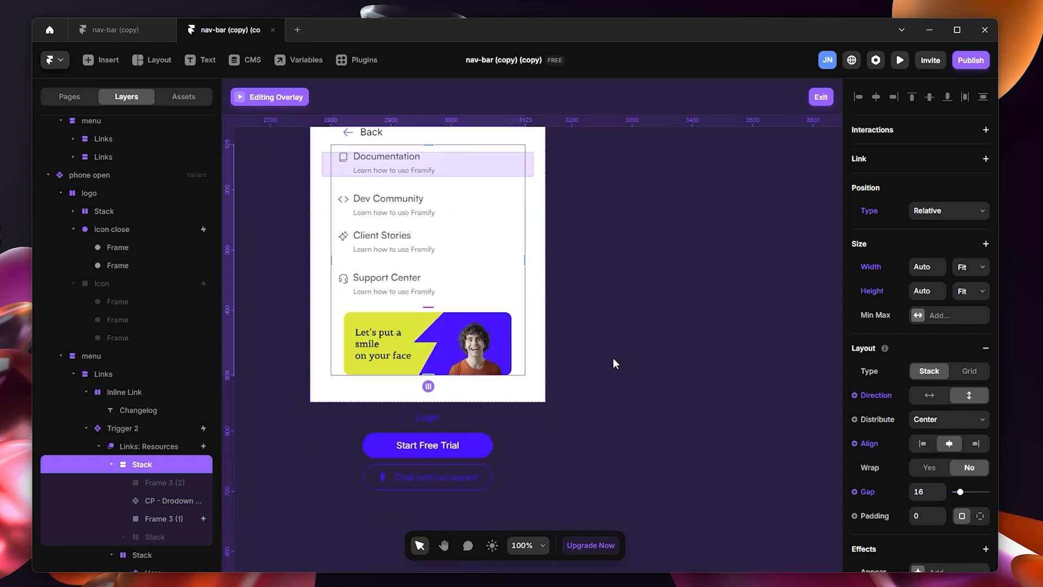
click(625, 400)
scroll(652, 353, up, 4)
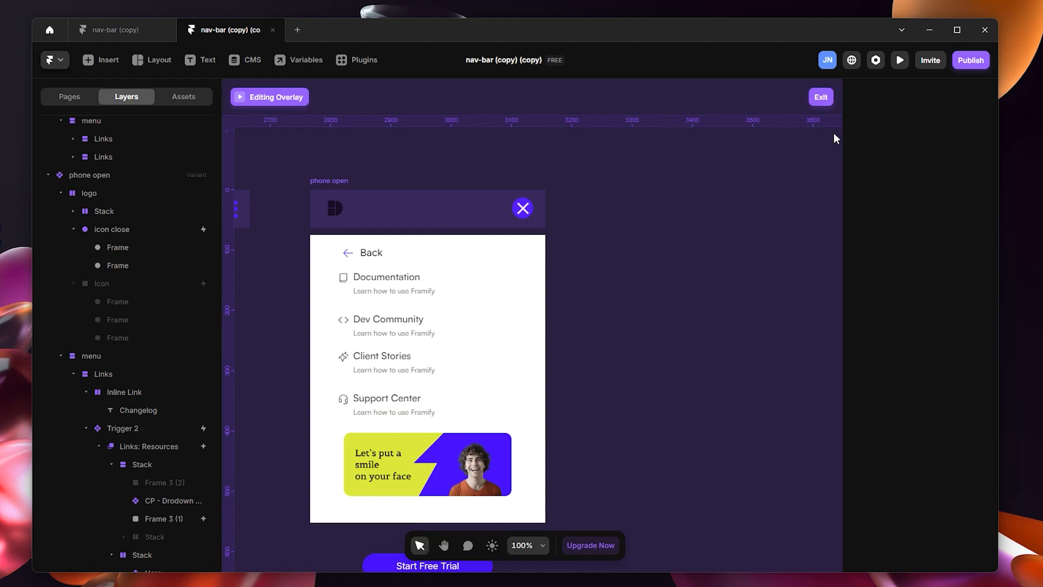
Exit the overlay, preview the Phone breakpoint, test the menu, Resources dropdown and Back control, and leave the preview
click(821, 96)
click(261, 103)
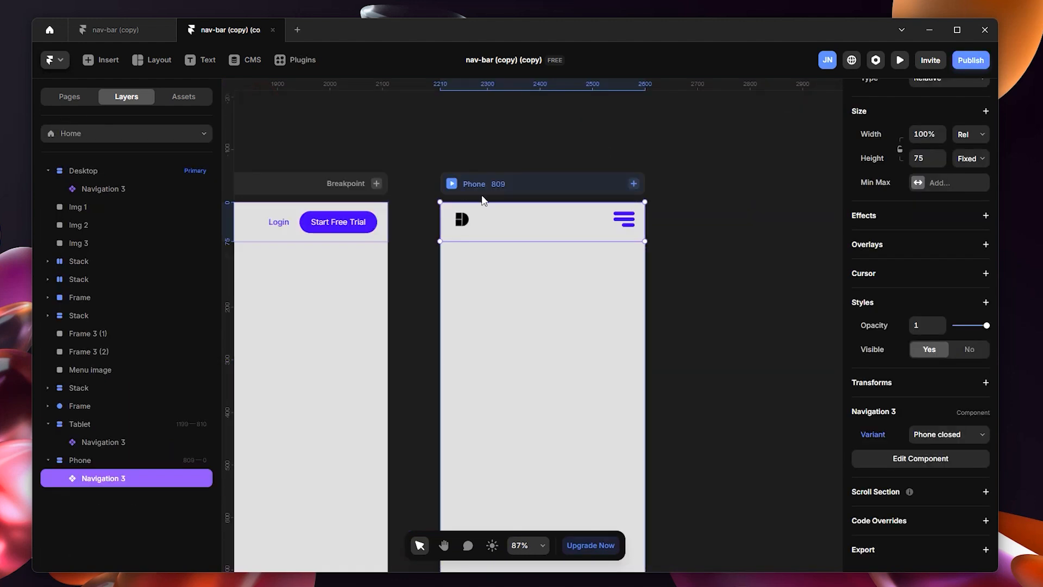
click(452, 184)
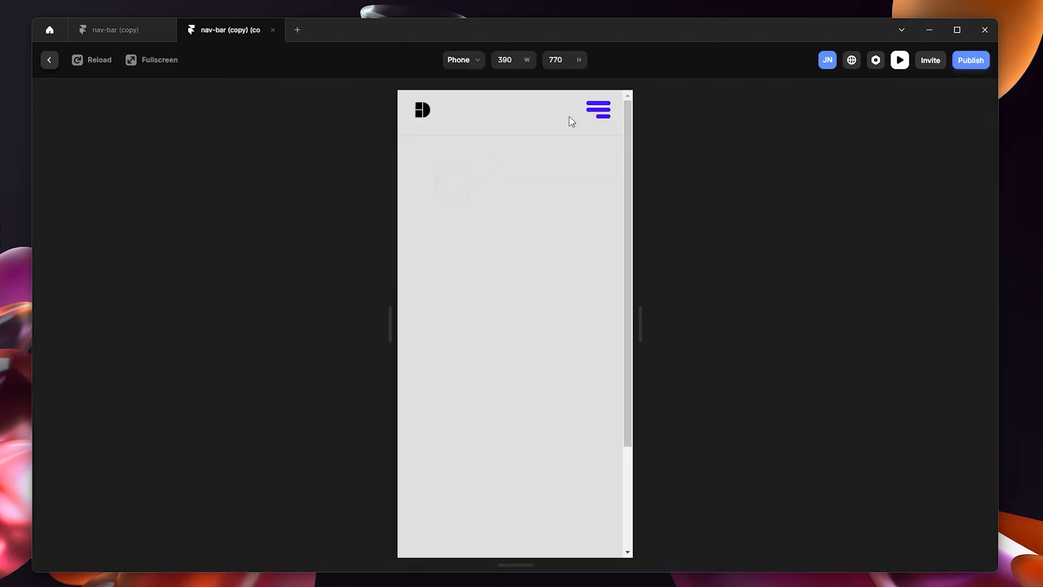
click(602, 111)
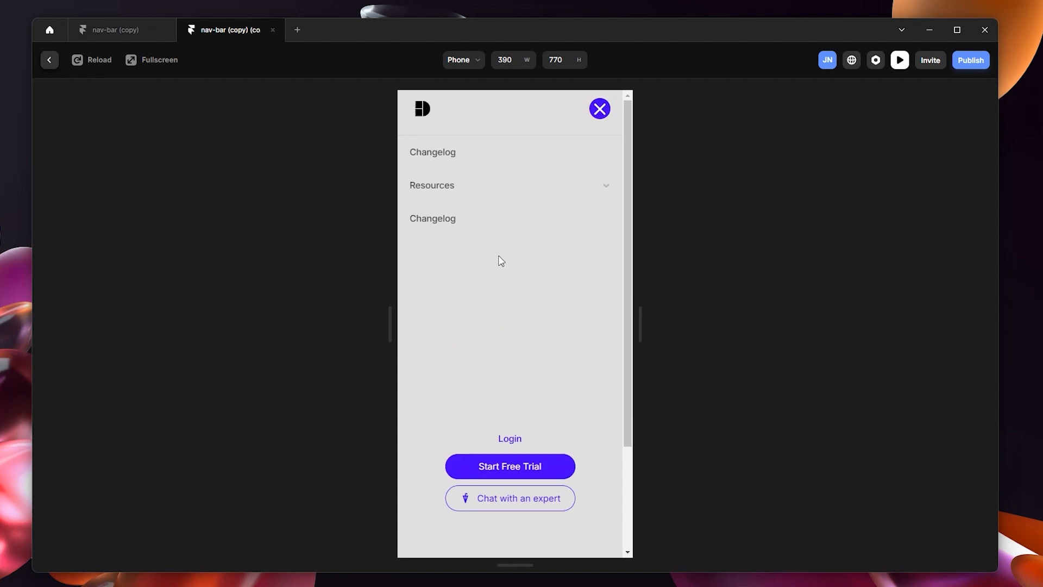
click(609, 190)
click(576, 196)
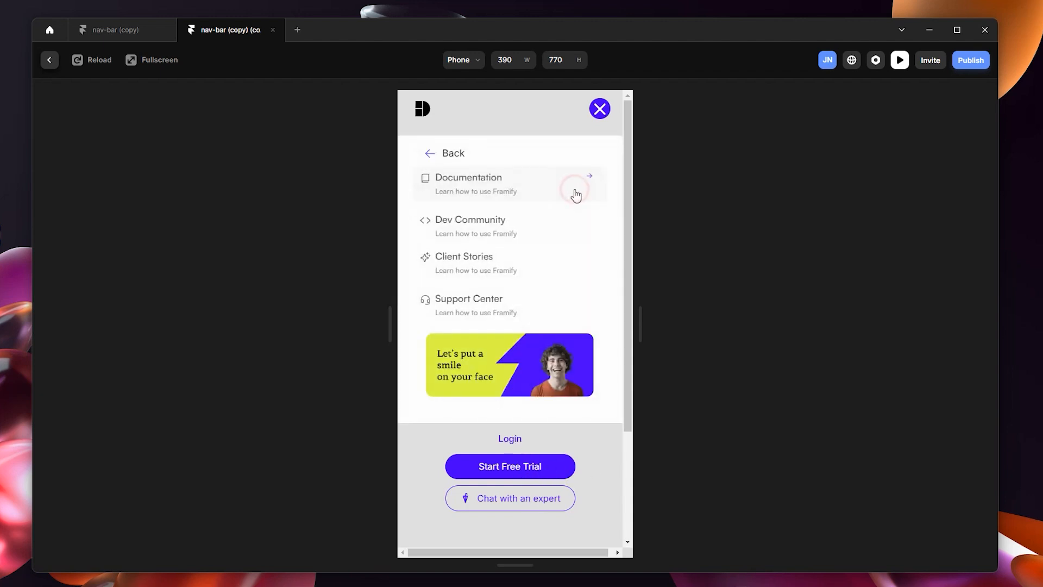
click(451, 151)
click(49, 59)
Reopen the Navigation 3 component and the Resources overlay of its phone open variant for editing
double_click(498, 205)
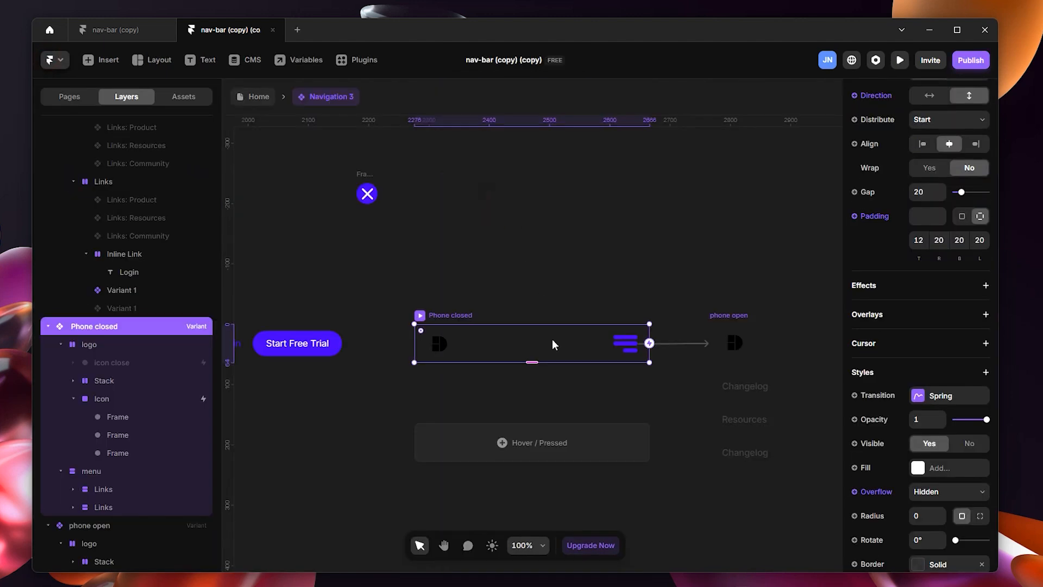
click(750, 234)
scroll(598, 249, right, 6)
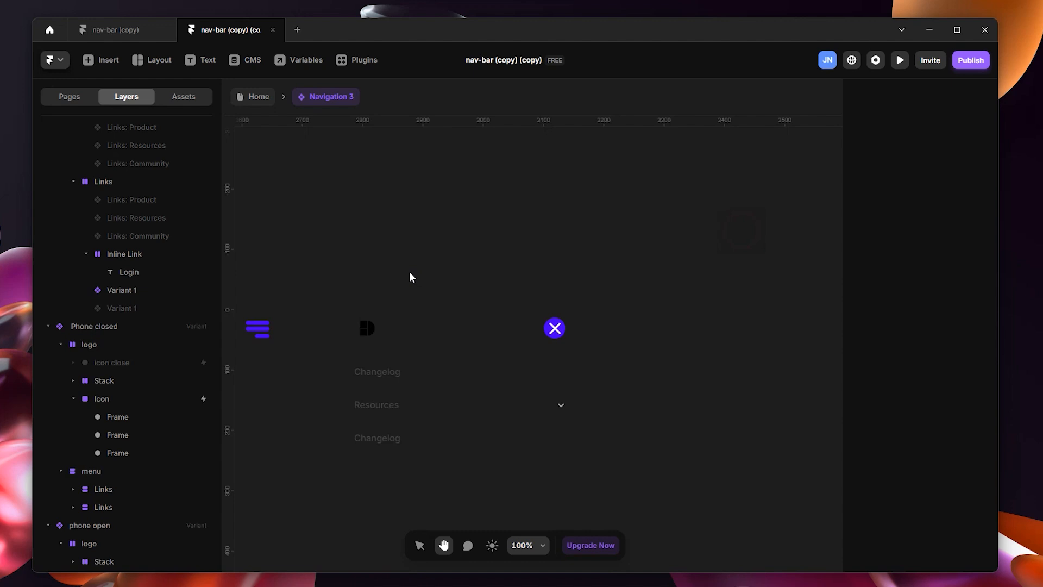
click(426, 404)
click(168, 456)
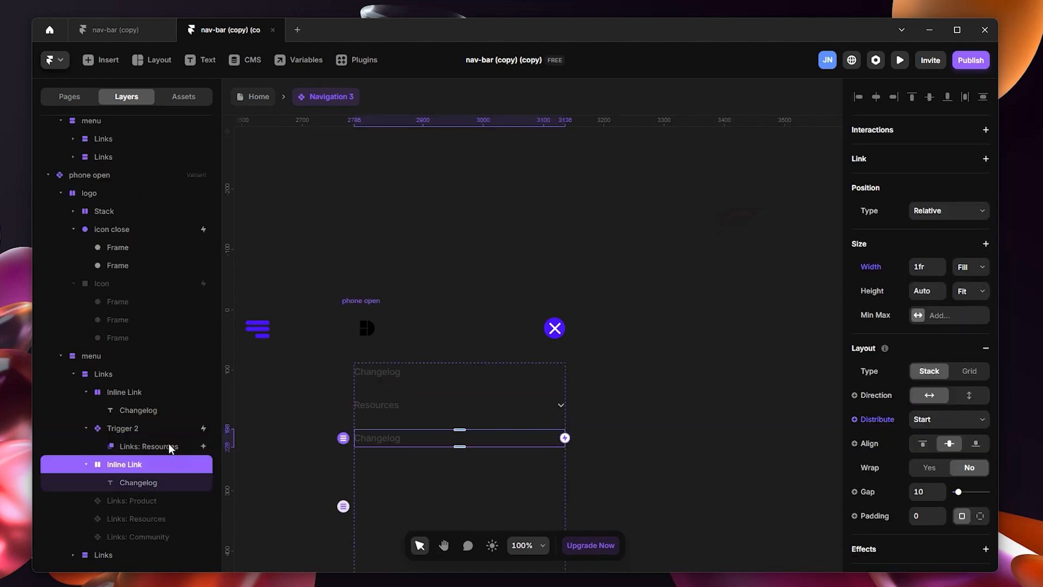
click(169, 447)
Reduce the gap between the arrow and the Back text in the Resources overlay to about 3
click(395, 380)
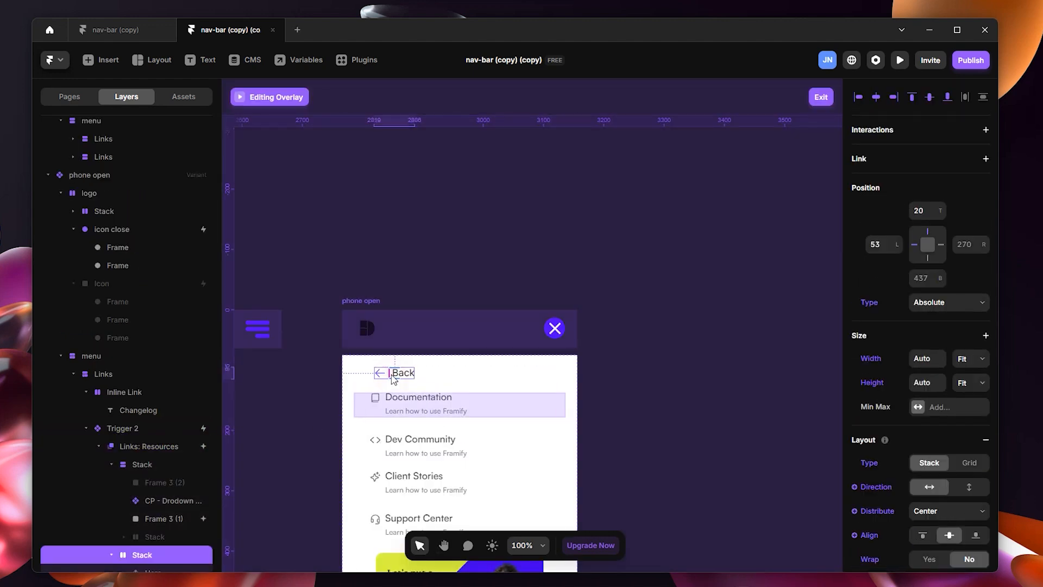
scroll(391, 378, up, 6)
scroll(387, 376, up, 2)
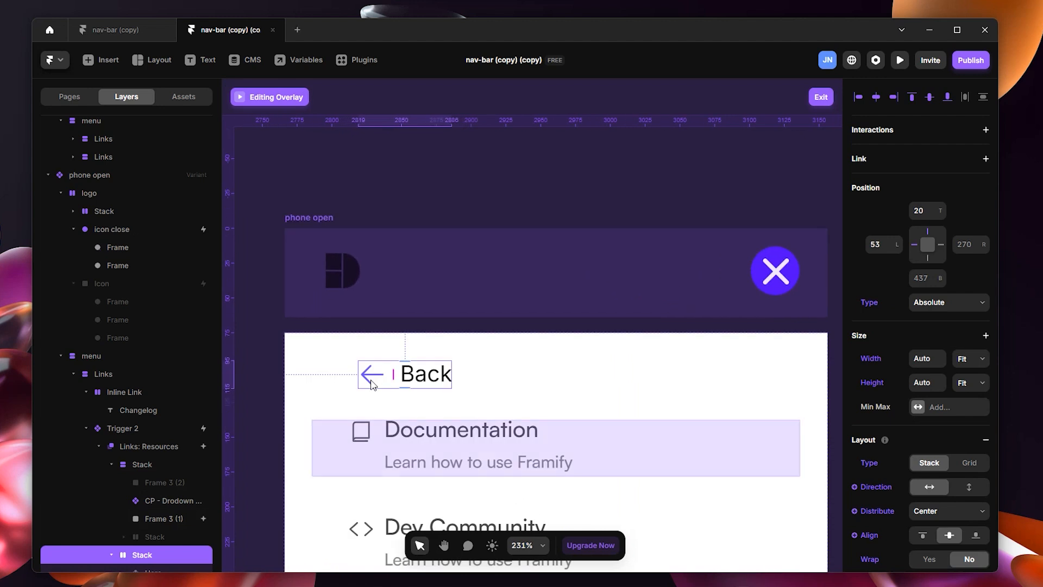
click(380, 383)
drag(387, 386, 384, 383)
click(492, 376)
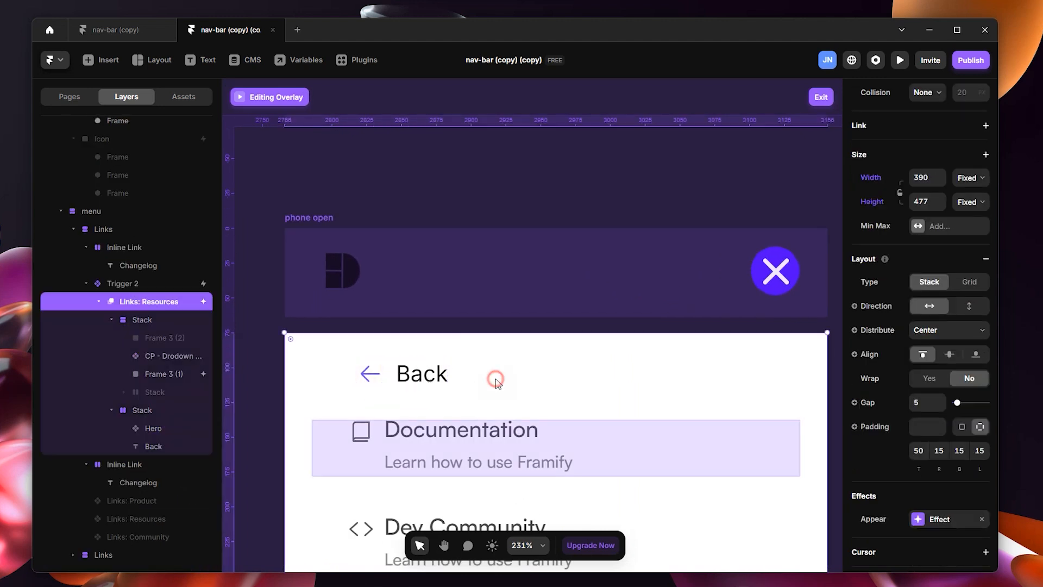
click(392, 380)
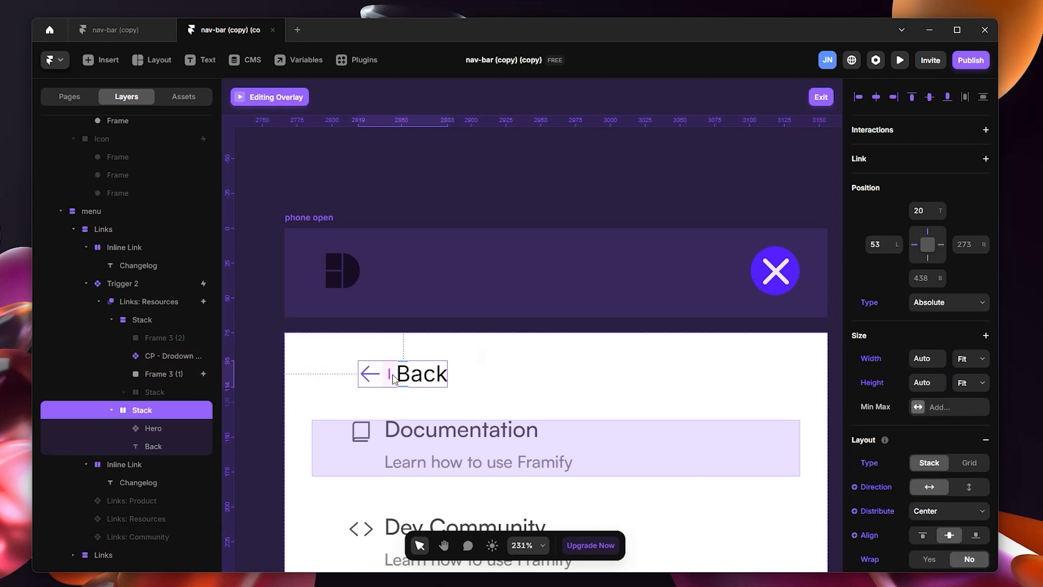
drag(389, 374, 379, 374)
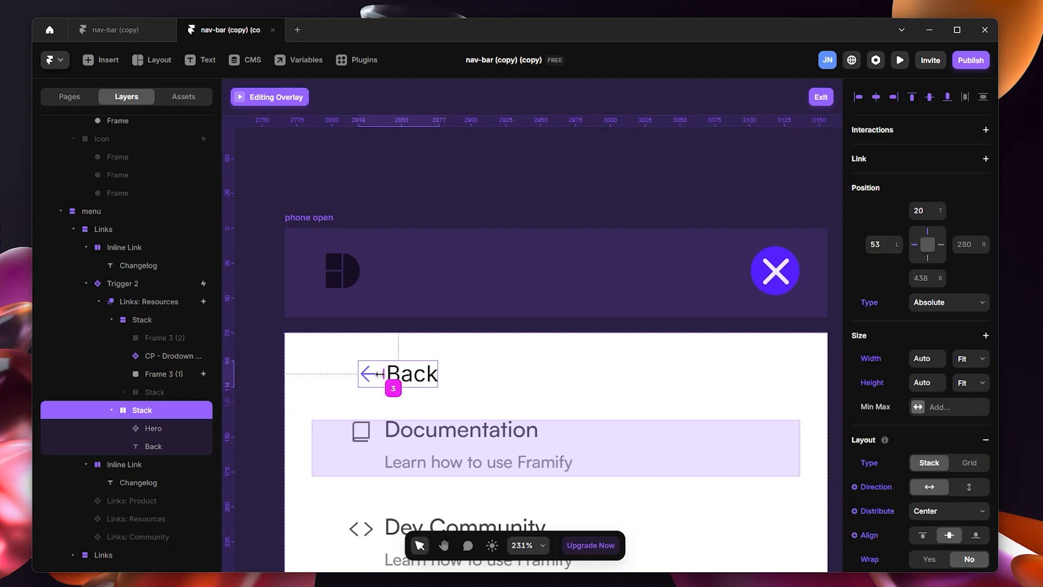
click(479, 370)
Add a click transition to the Back stack that sets the variant to Phone closed, and exit the overlay
click(388, 387)
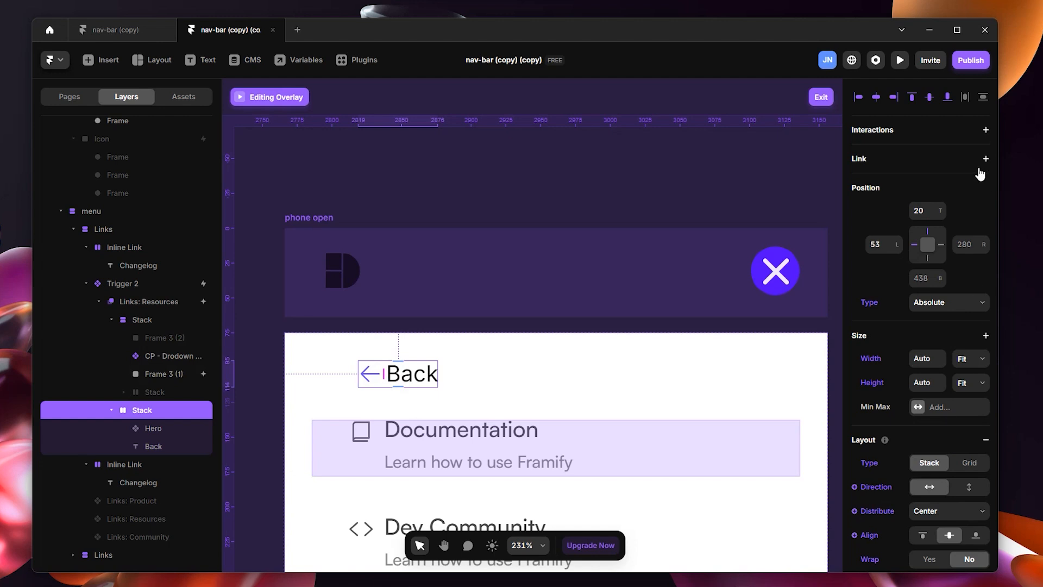
click(985, 130)
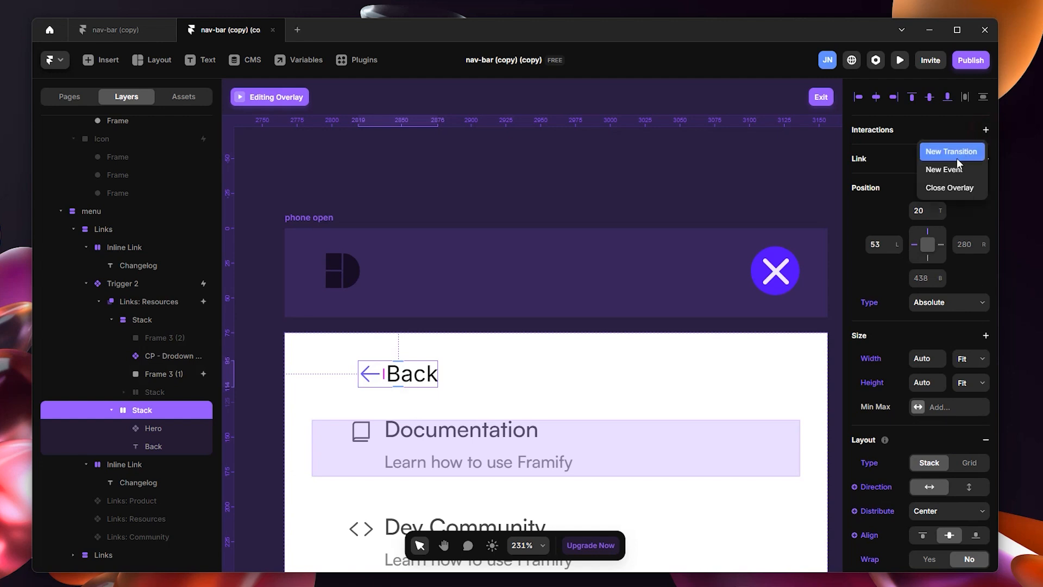
click(957, 158)
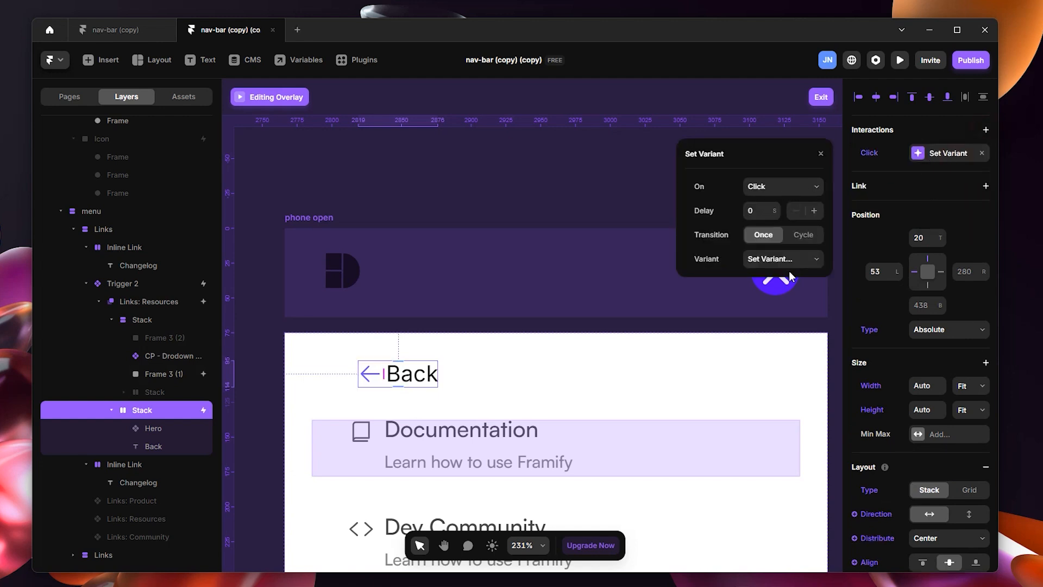
click(787, 260)
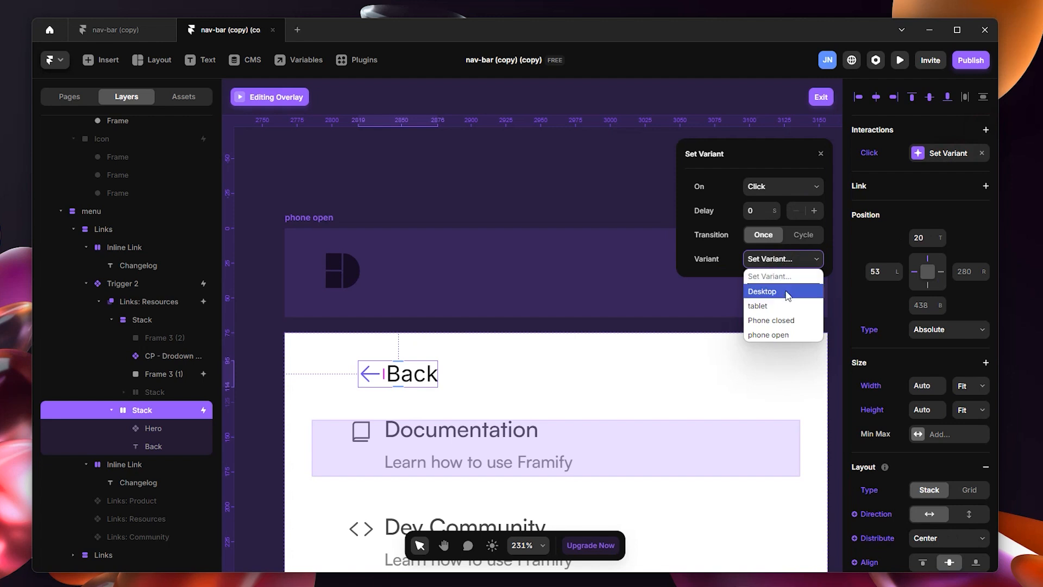
click(784, 320)
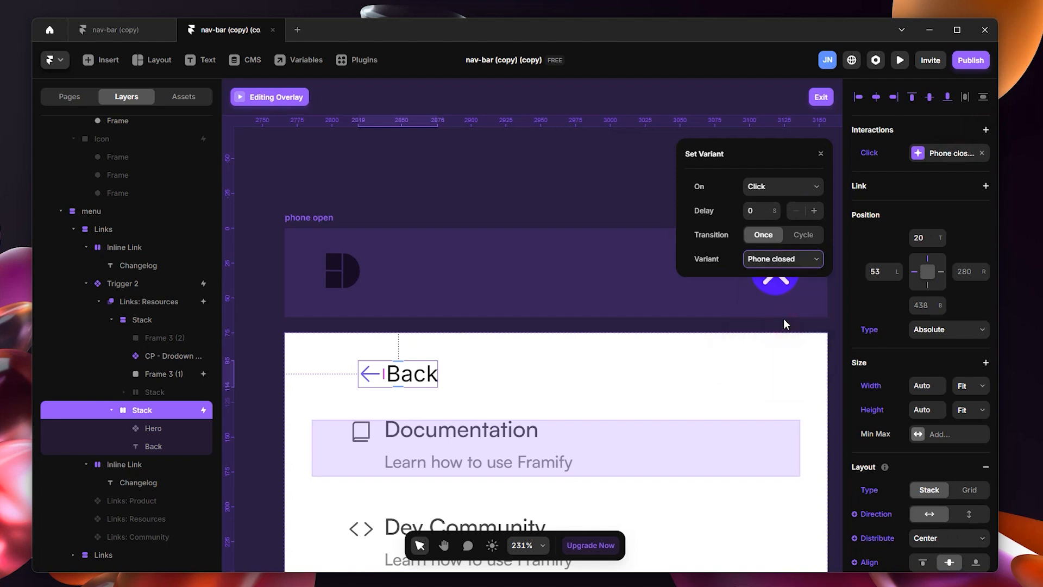
click(821, 153)
click(820, 102)
Return to the Home page, preview the Phone breakpoint, and test Back after opening the menu and Resources dropdown
click(471, 162)
key(space)
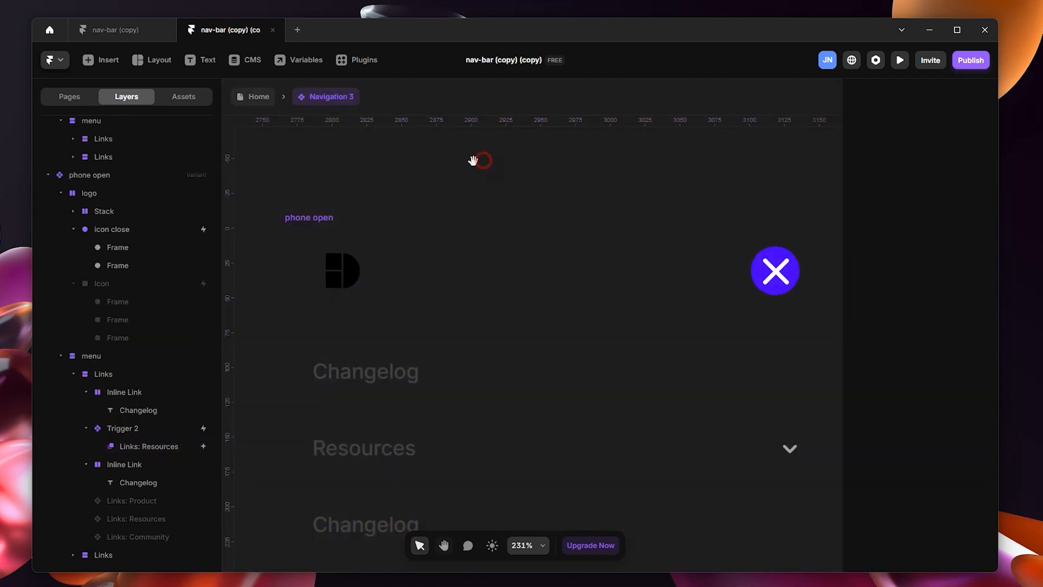
drag(473, 161, 808, 199)
click(255, 99)
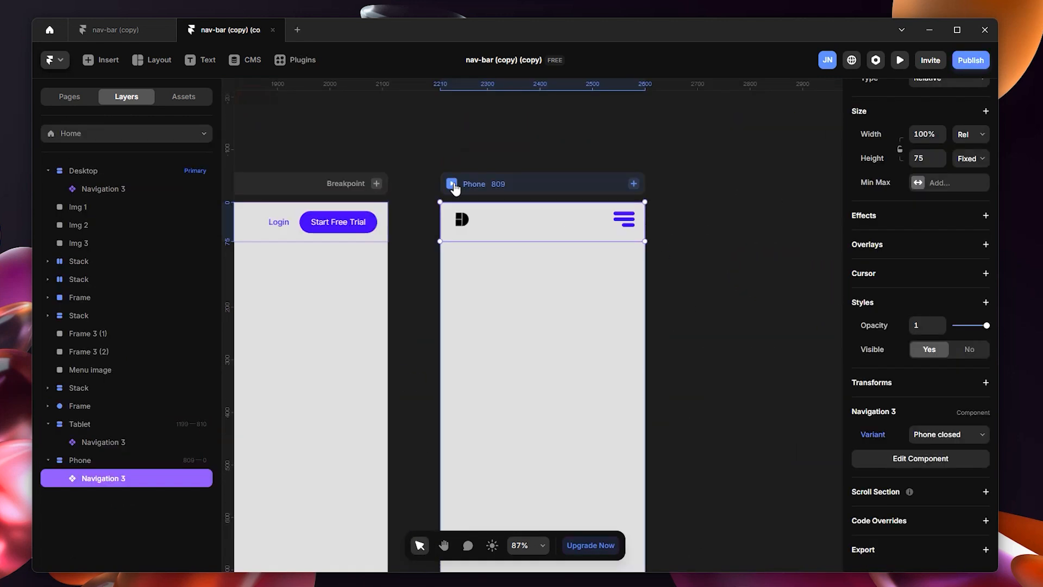
key(ctrl+p)
click(600, 113)
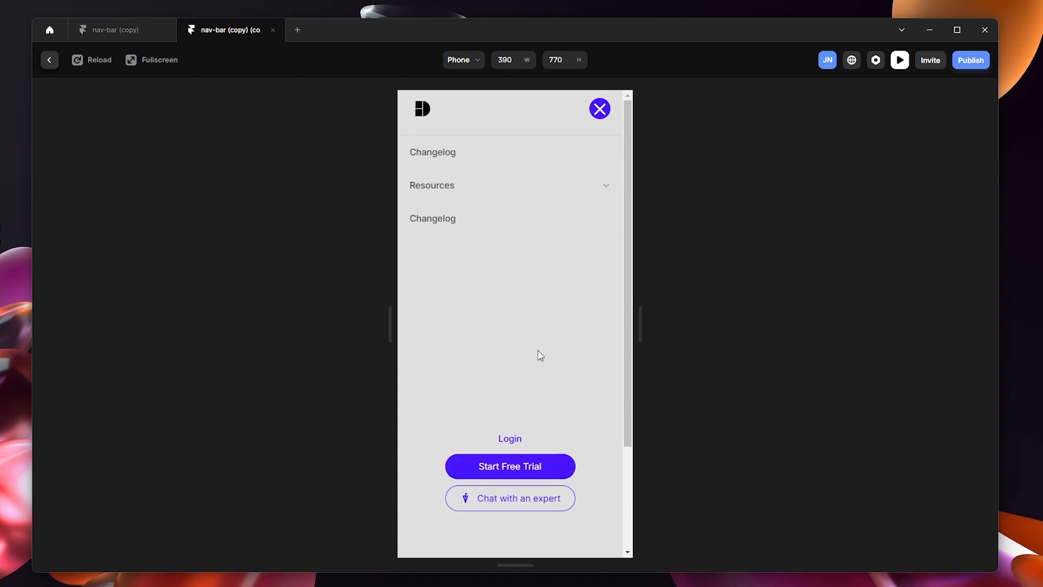
click(605, 188)
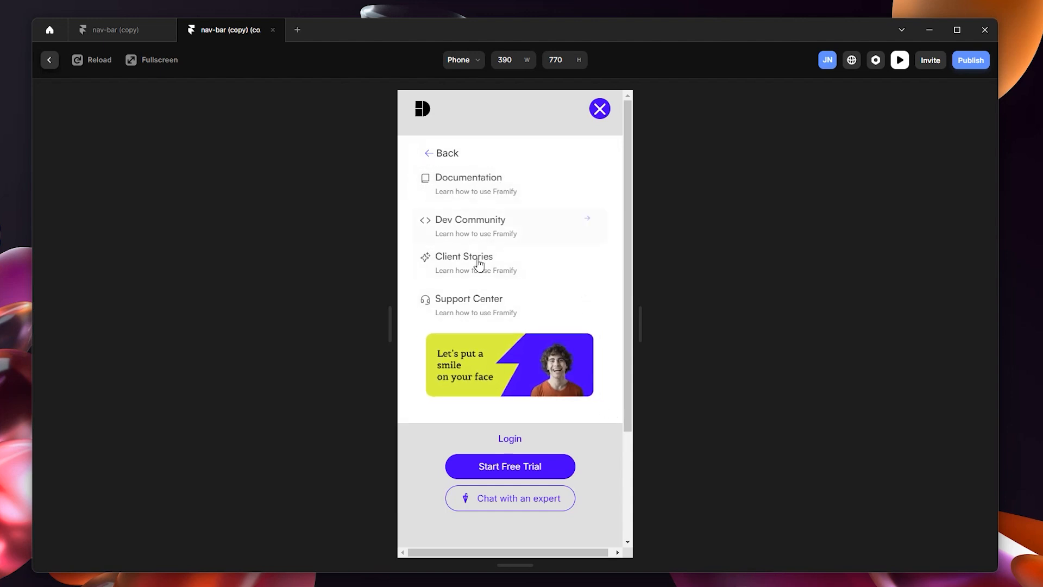
click(439, 154)
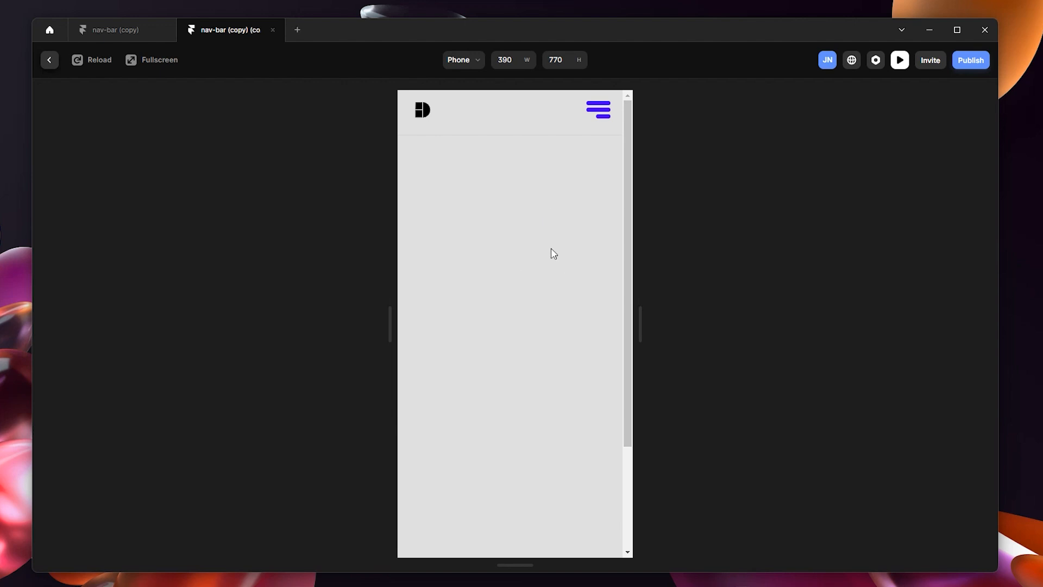
Repeat the test of the phone menu, Resources dropdown and Back control, and leave the preview
click(602, 124)
click(504, 199)
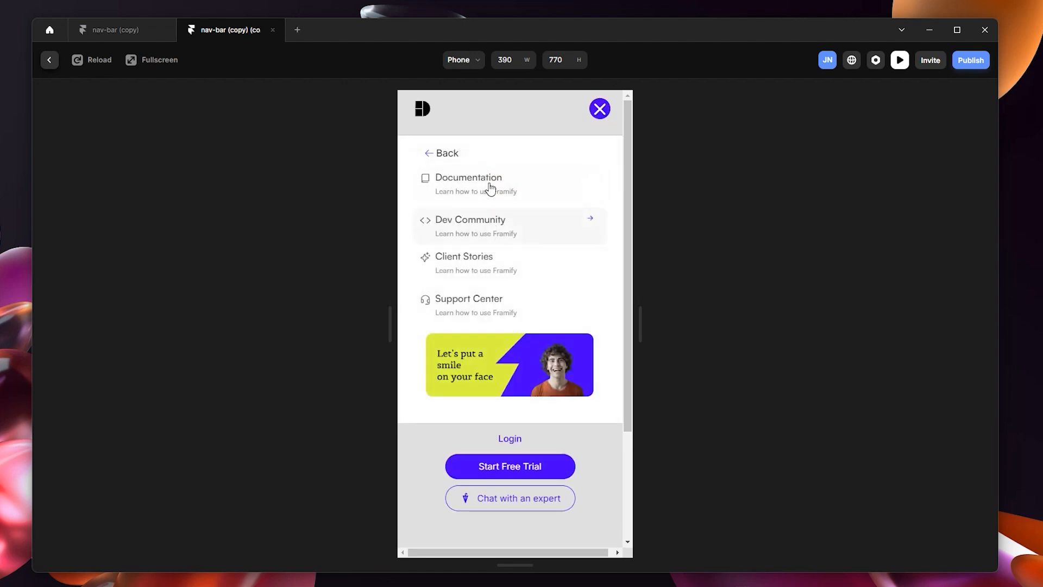
click(443, 155)
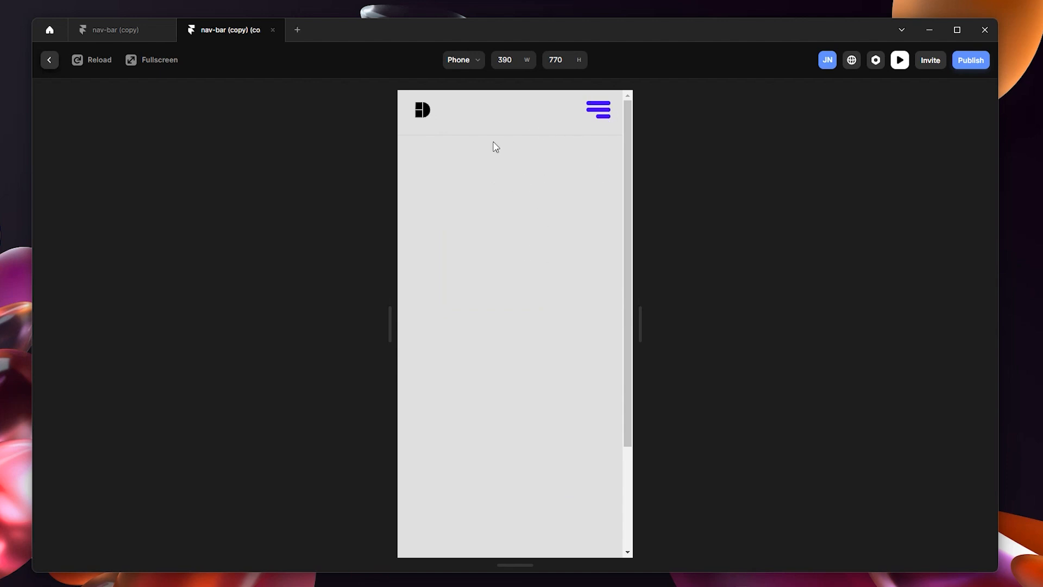
click(49, 61)
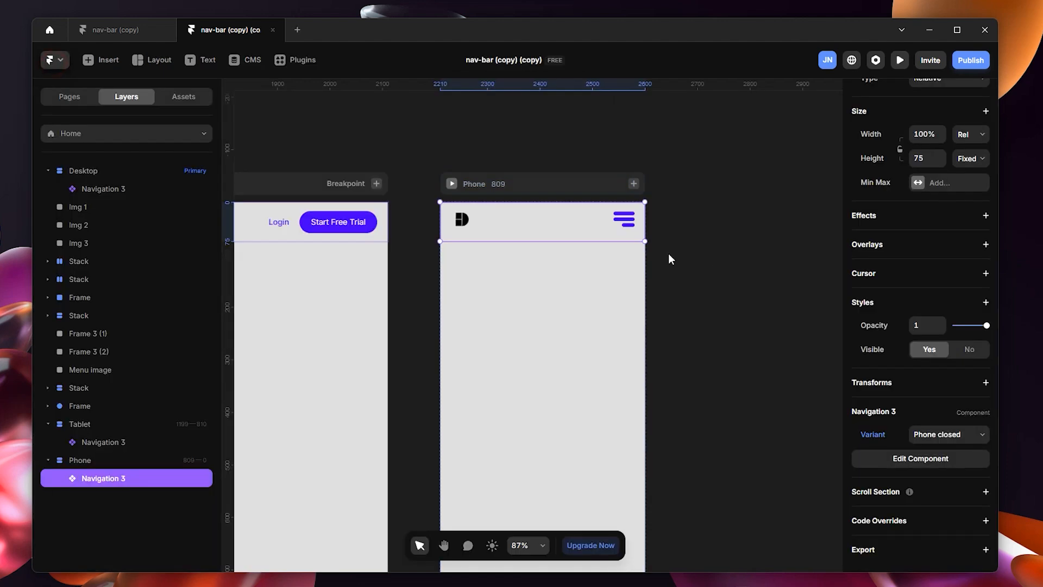
Open the Navigation 3 component and set the menu stack in the Phone closed variant to not visible
double_click(561, 231)
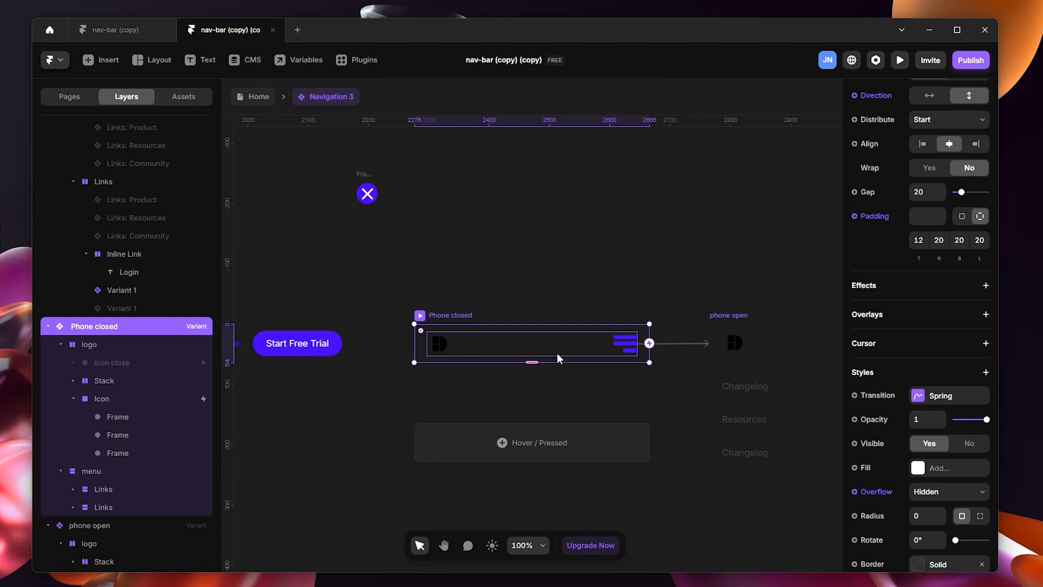
scroll(117, 494, down, 3)
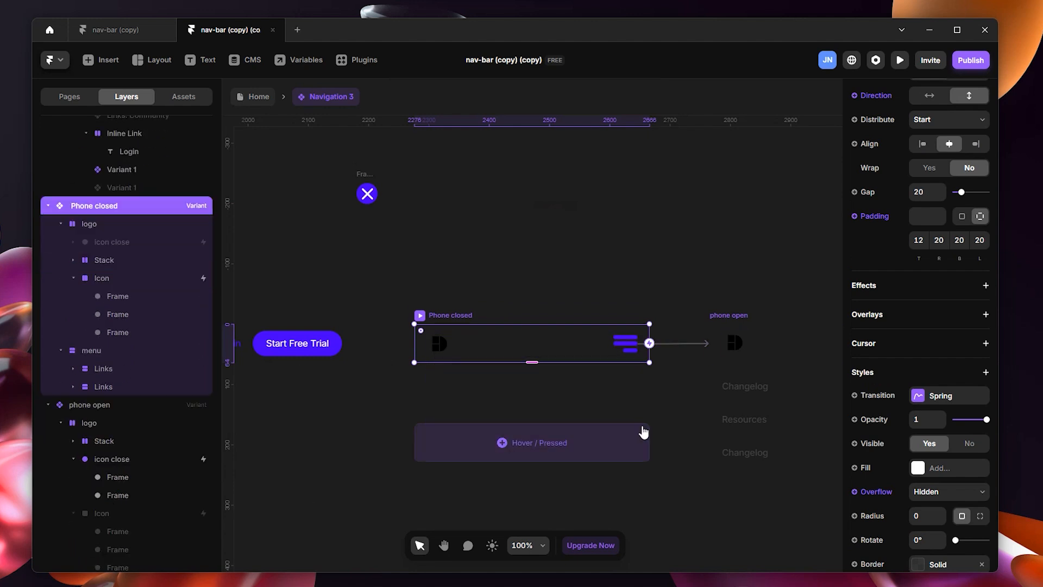
click(91, 350)
scroll(591, 412, down, 2)
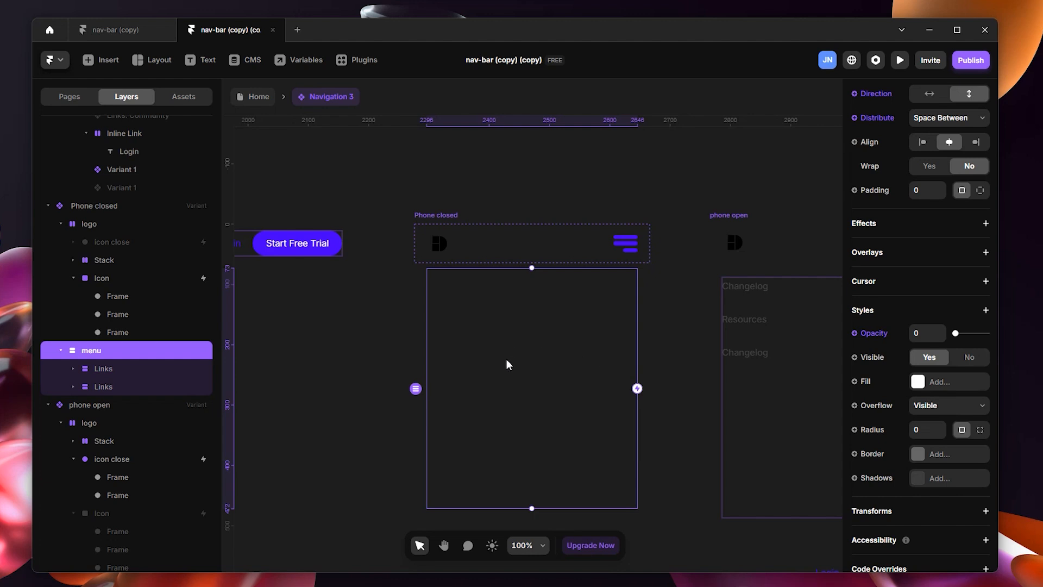
click(950, 413)
click(948, 412)
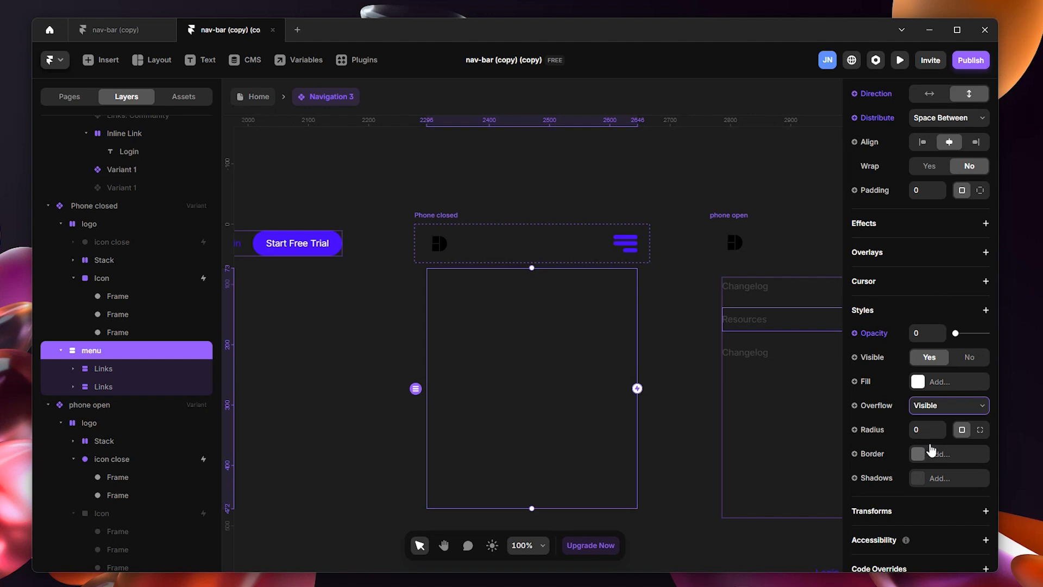
click(970, 358)
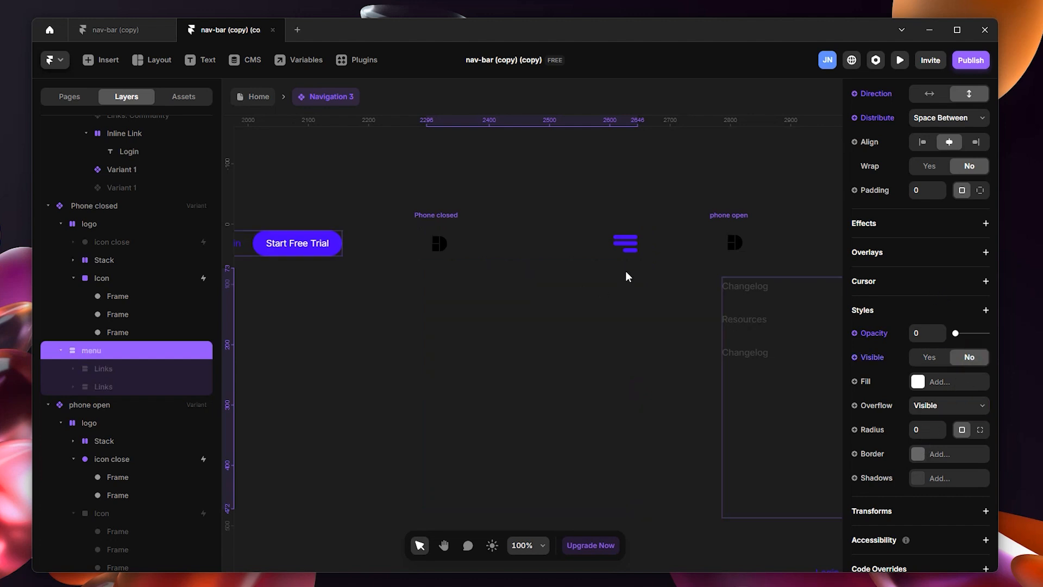
click(623, 170)
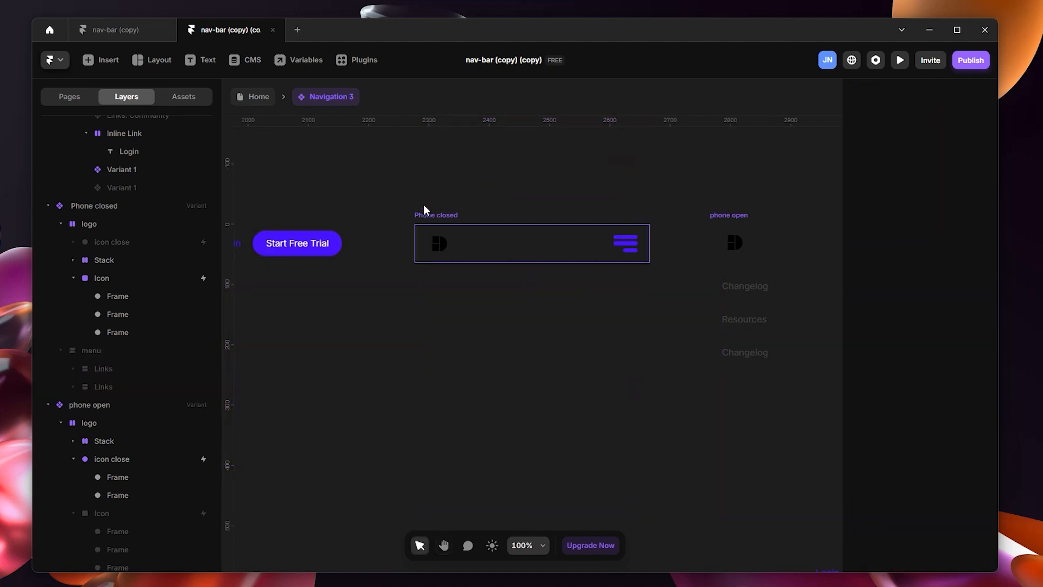
Return to the Home page, preview the Phone breakpoint, and test the menu, Resources dropdown and Back control twice
click(251, 98)
key(ctrl+p)
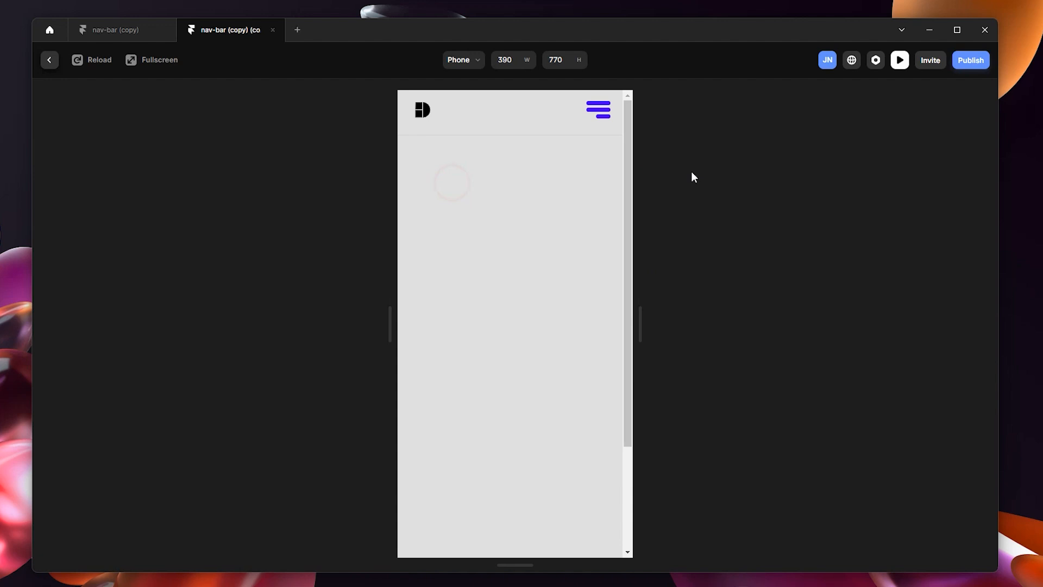
click(599, 112)
click(536, 189)
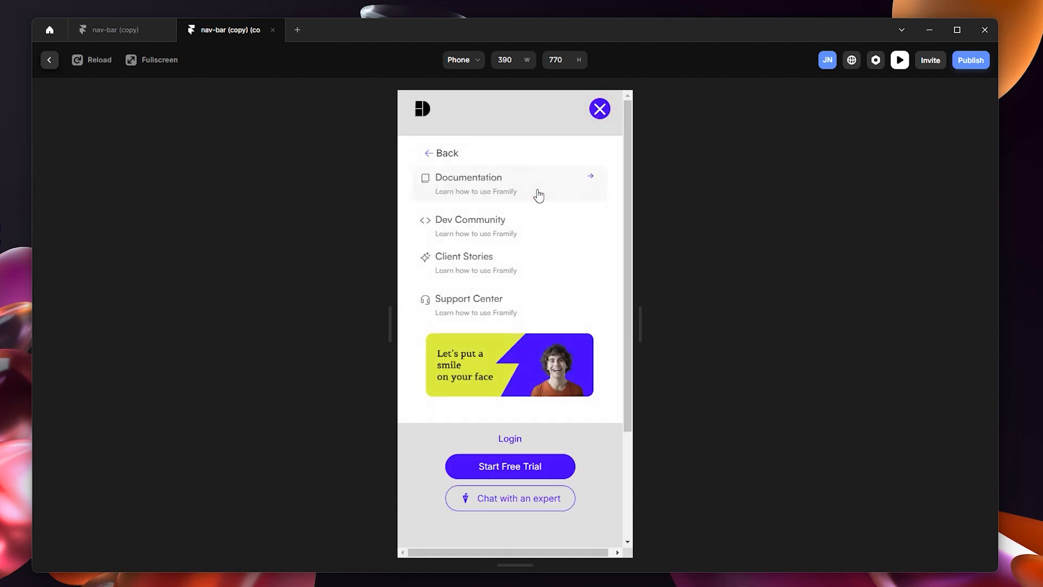
click(436, 153)
click(598, 111)
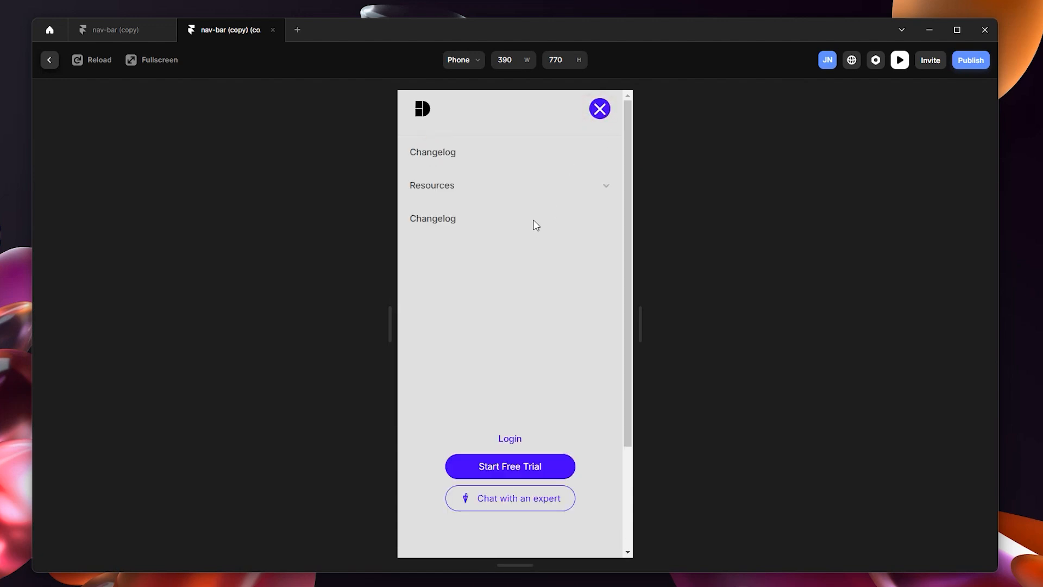
click(555, 184)
click(440, 154)
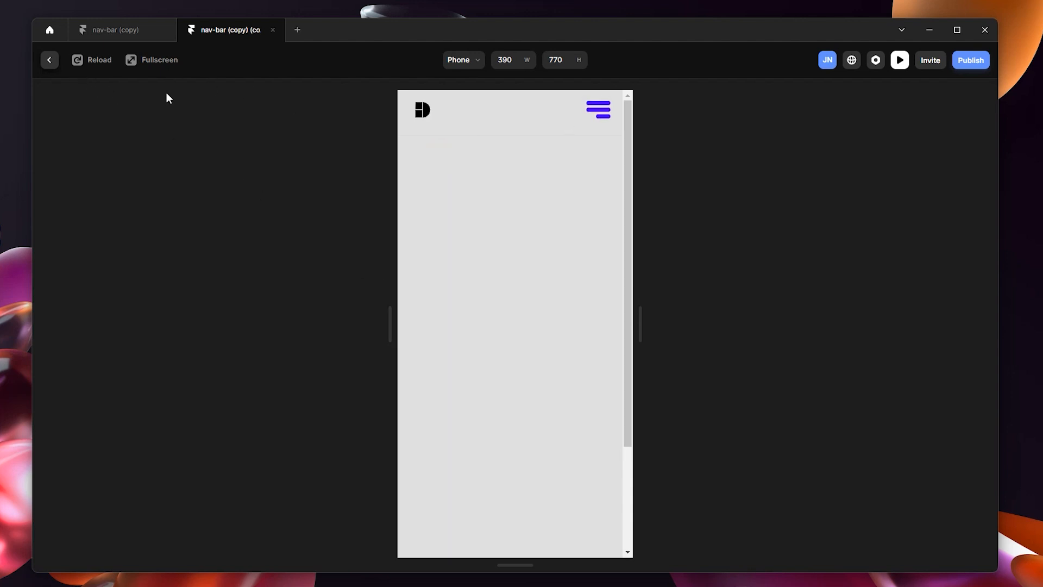
Widen the phone preview to about 402, test the menu, Resources dropdown and Back control again, and leave the preview
drag(391, 298, 392, 329)
click(603, 111)
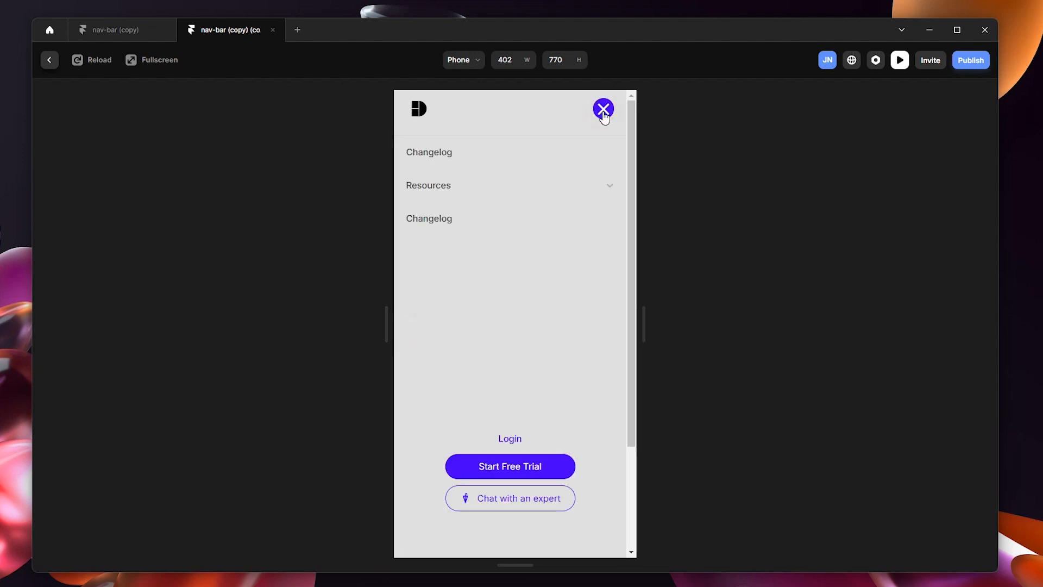
click(597, 187)
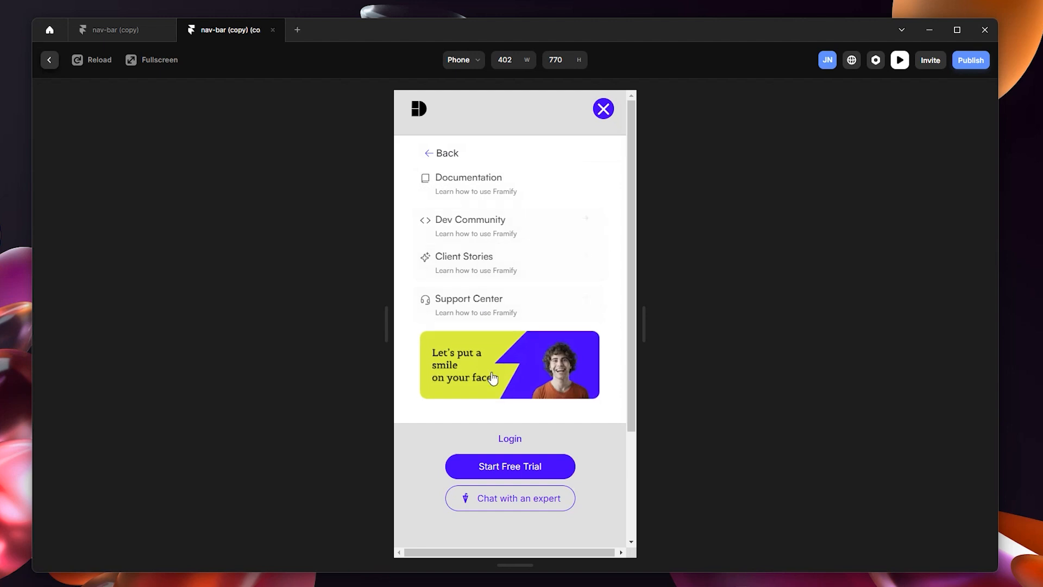
click(439, 155)
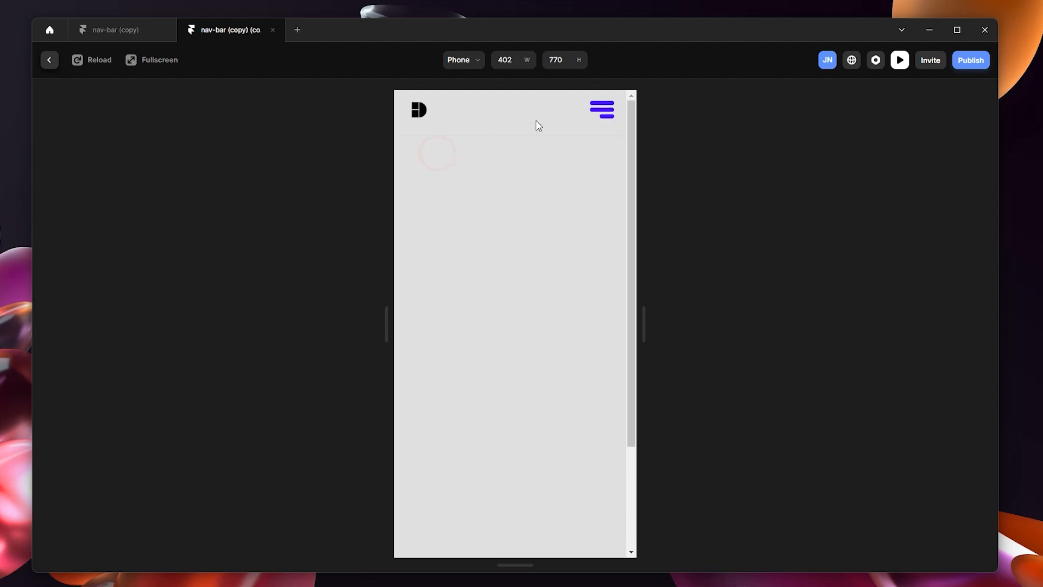
scroll(479, 382, up, 3)
click(49, 61)
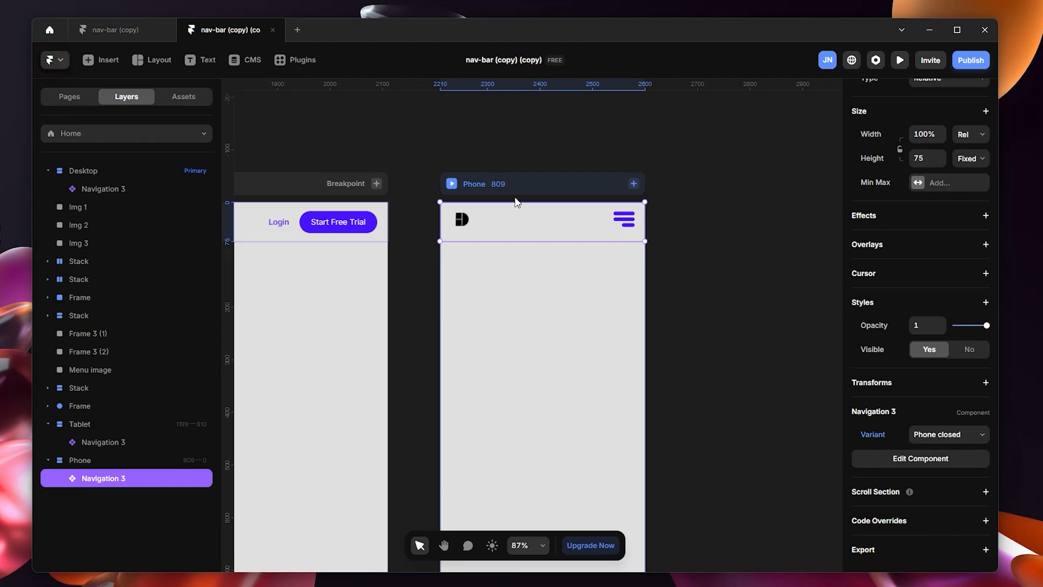